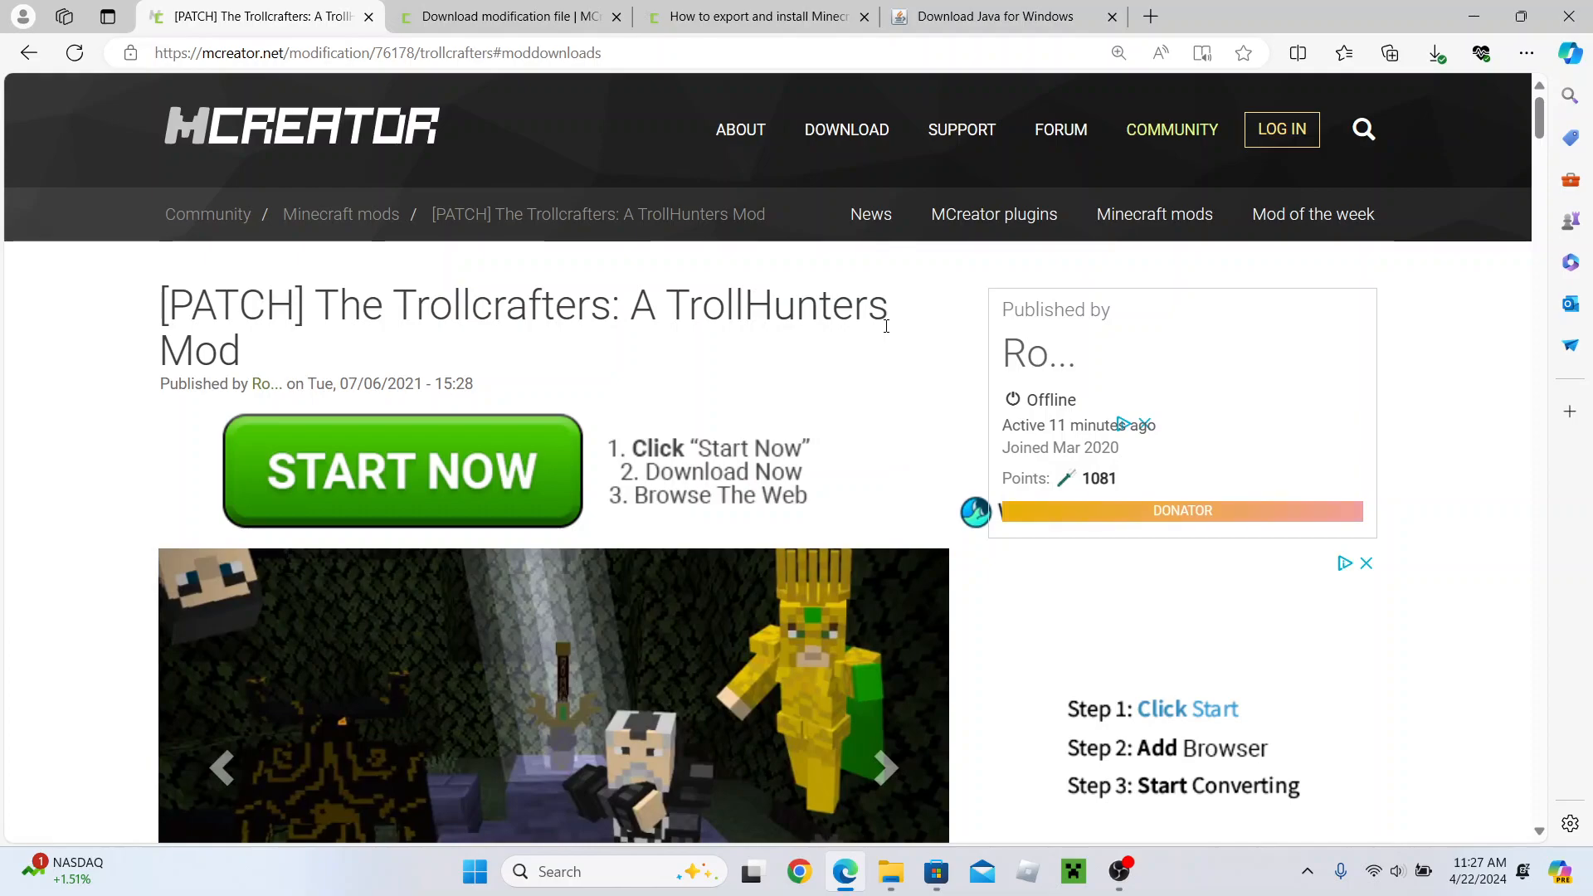
- Review the overview and details on the Trollcrafters: A TrollHunters Mod page
scroll(884, 327, down, 4)
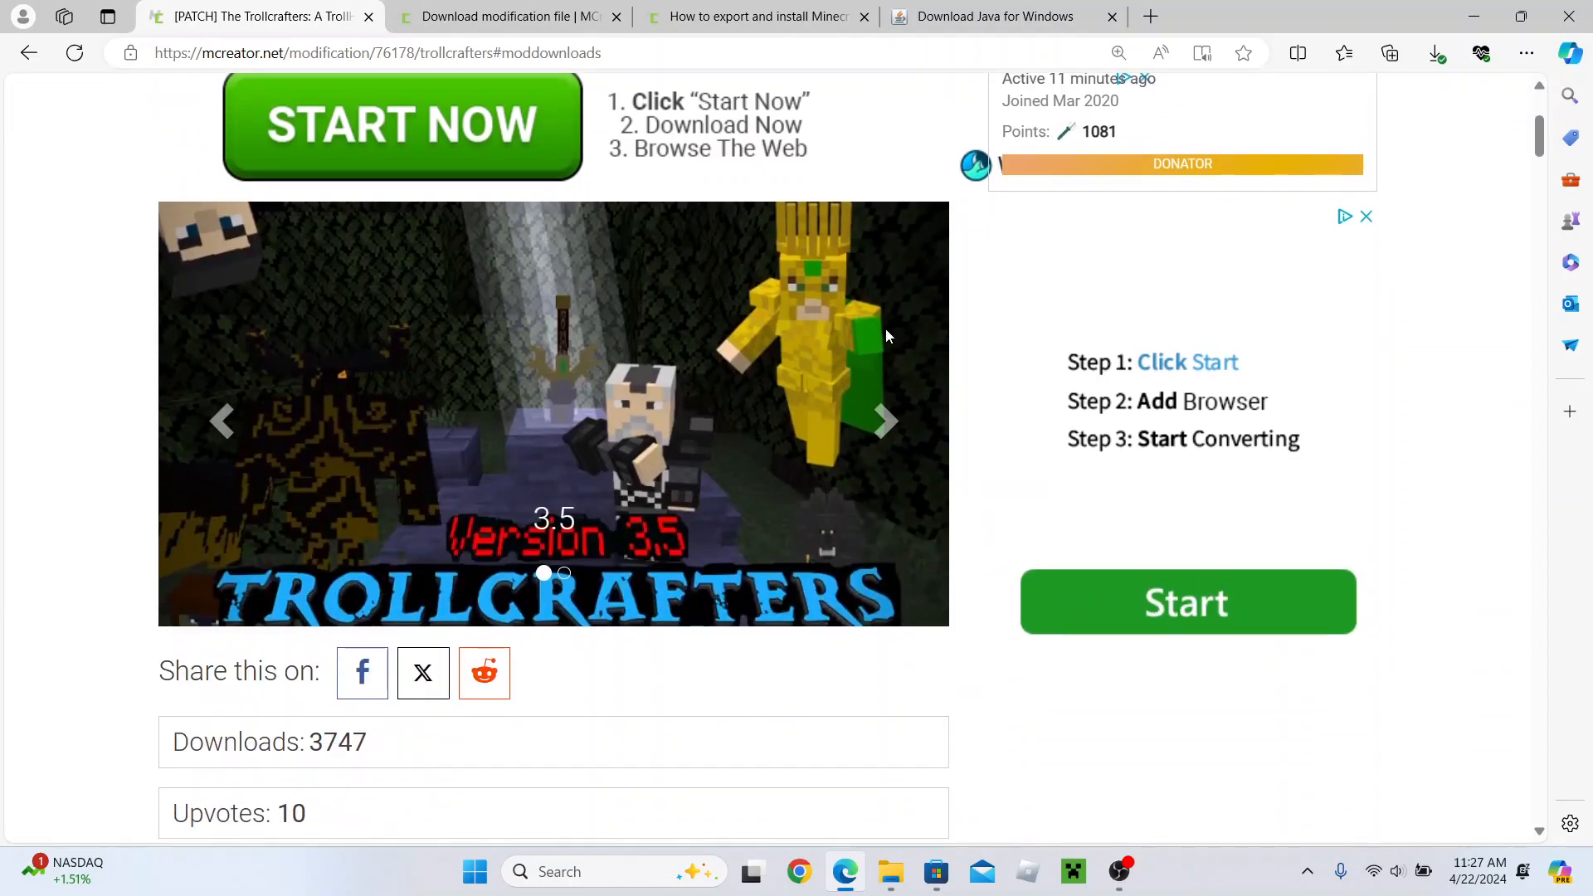
scroll(887, 336, up, 4)
scroll(888, 336, down, 15)
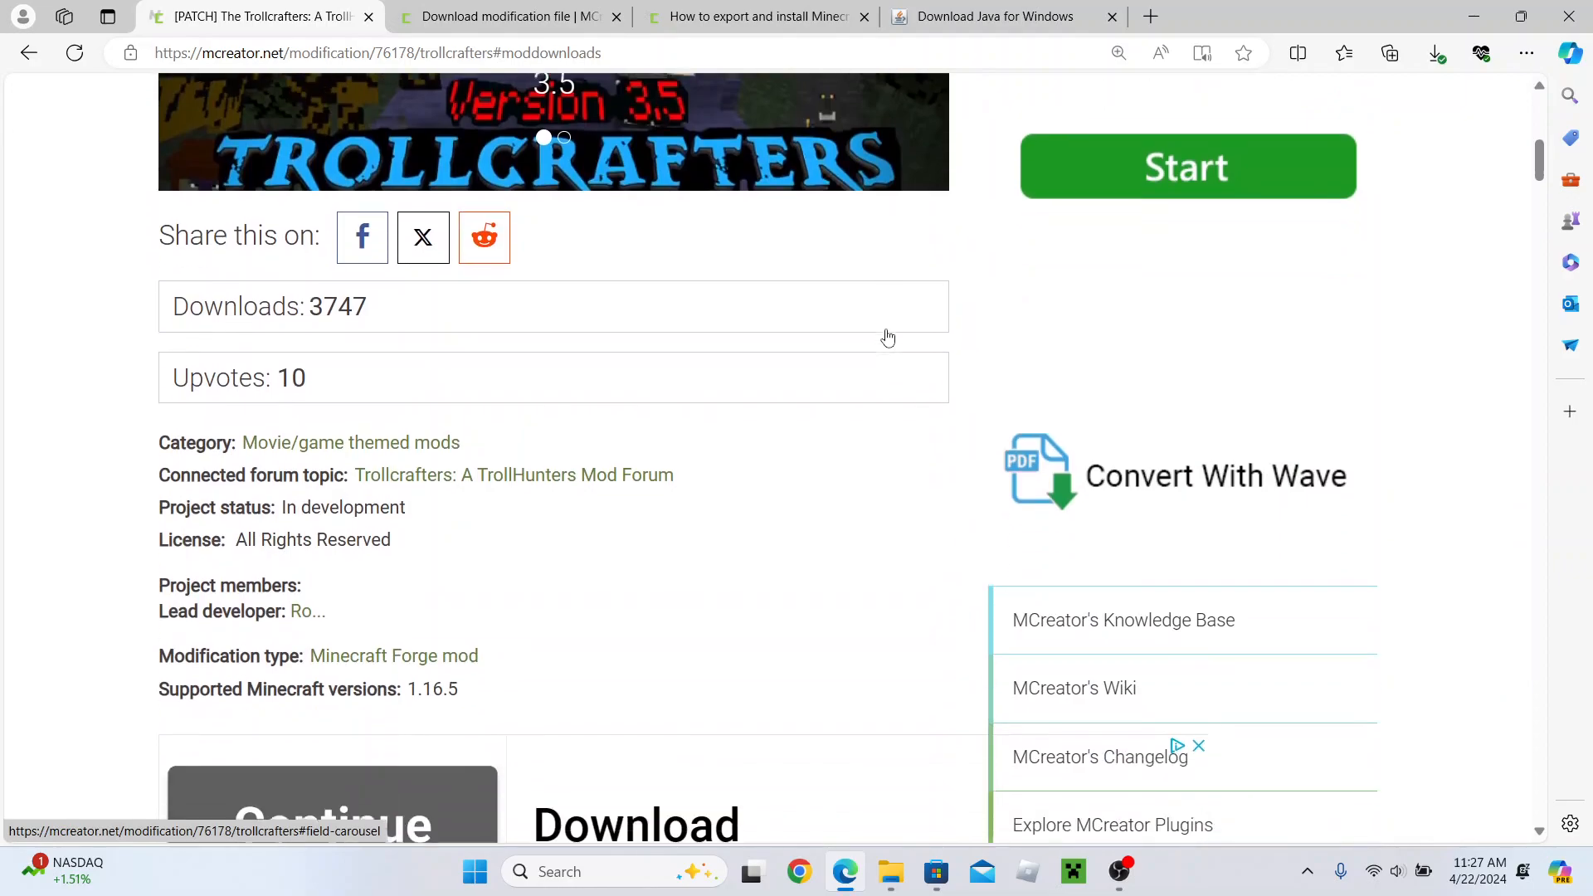
scroll(887, 337, down, 3)
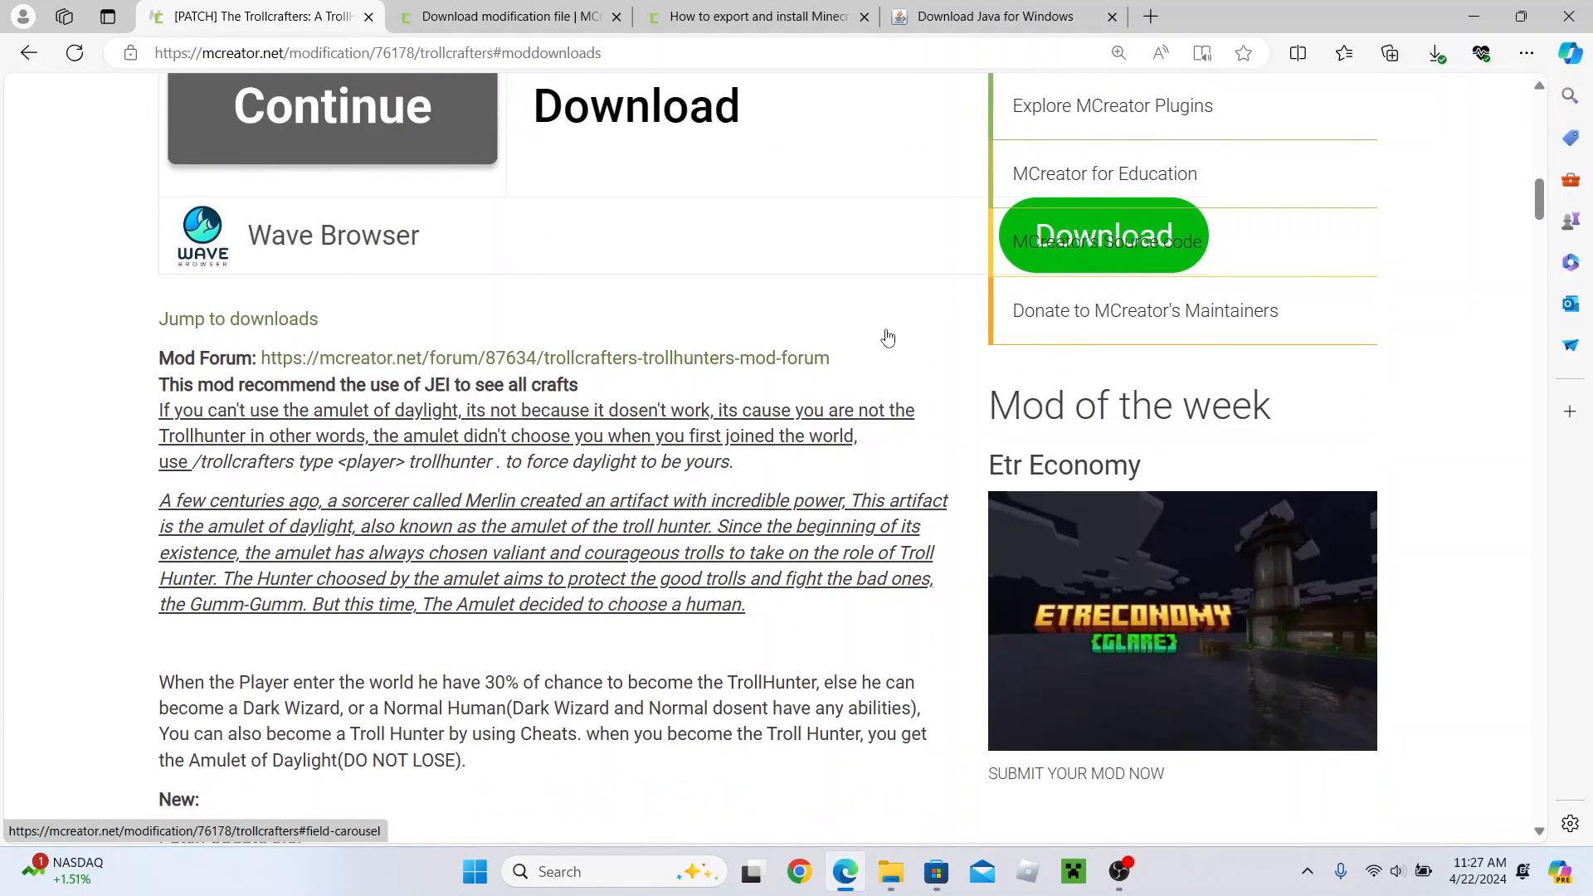
scroll(888, 336, up, 9)
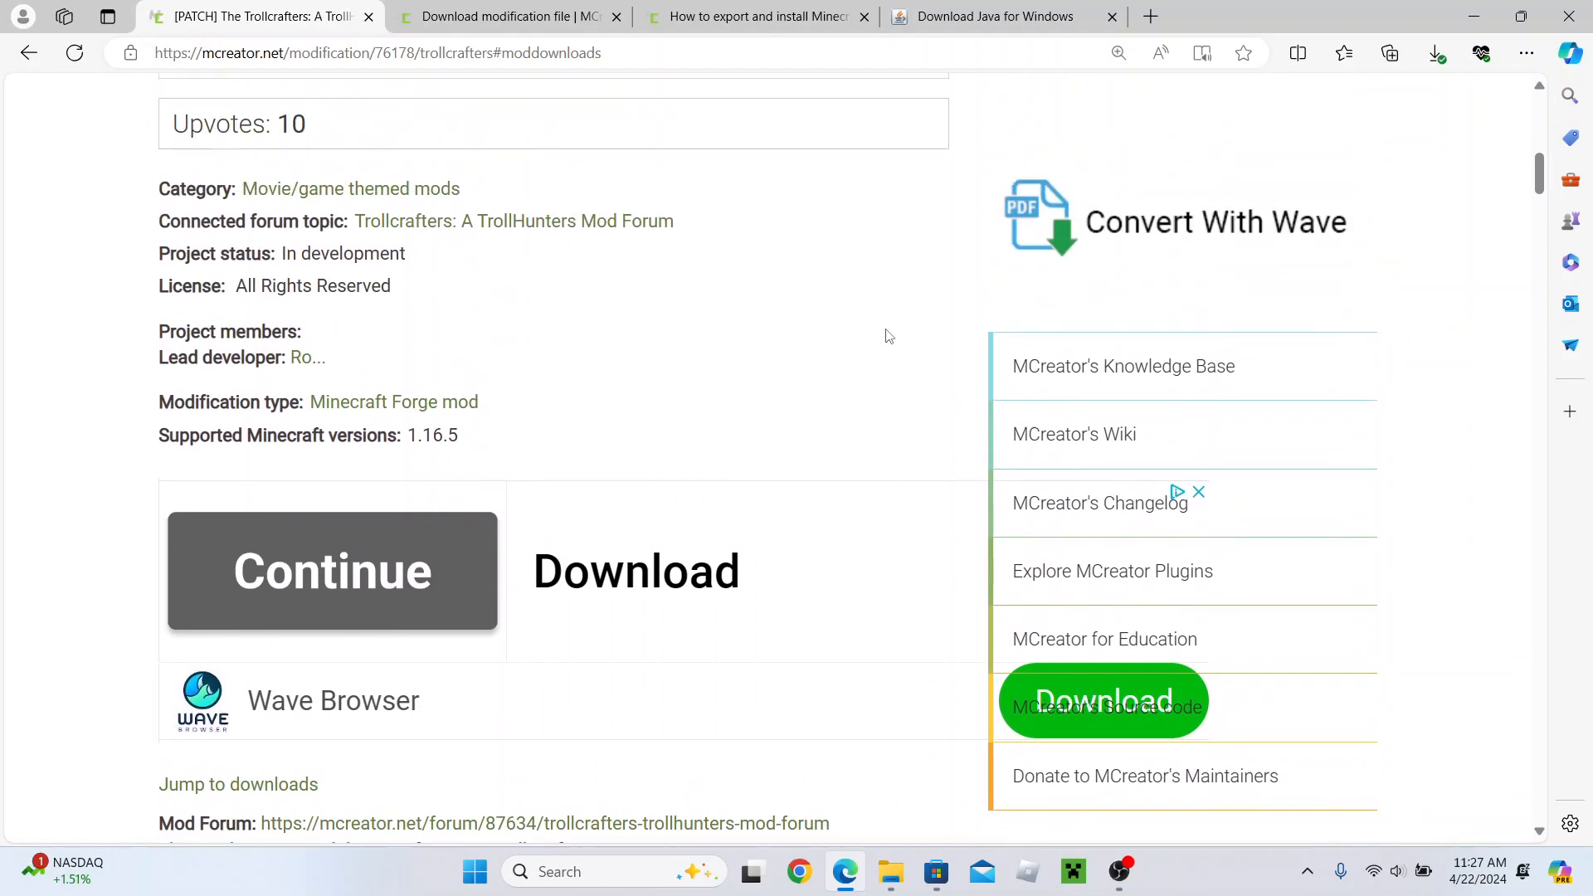
scroll(886, 335, up, 9)
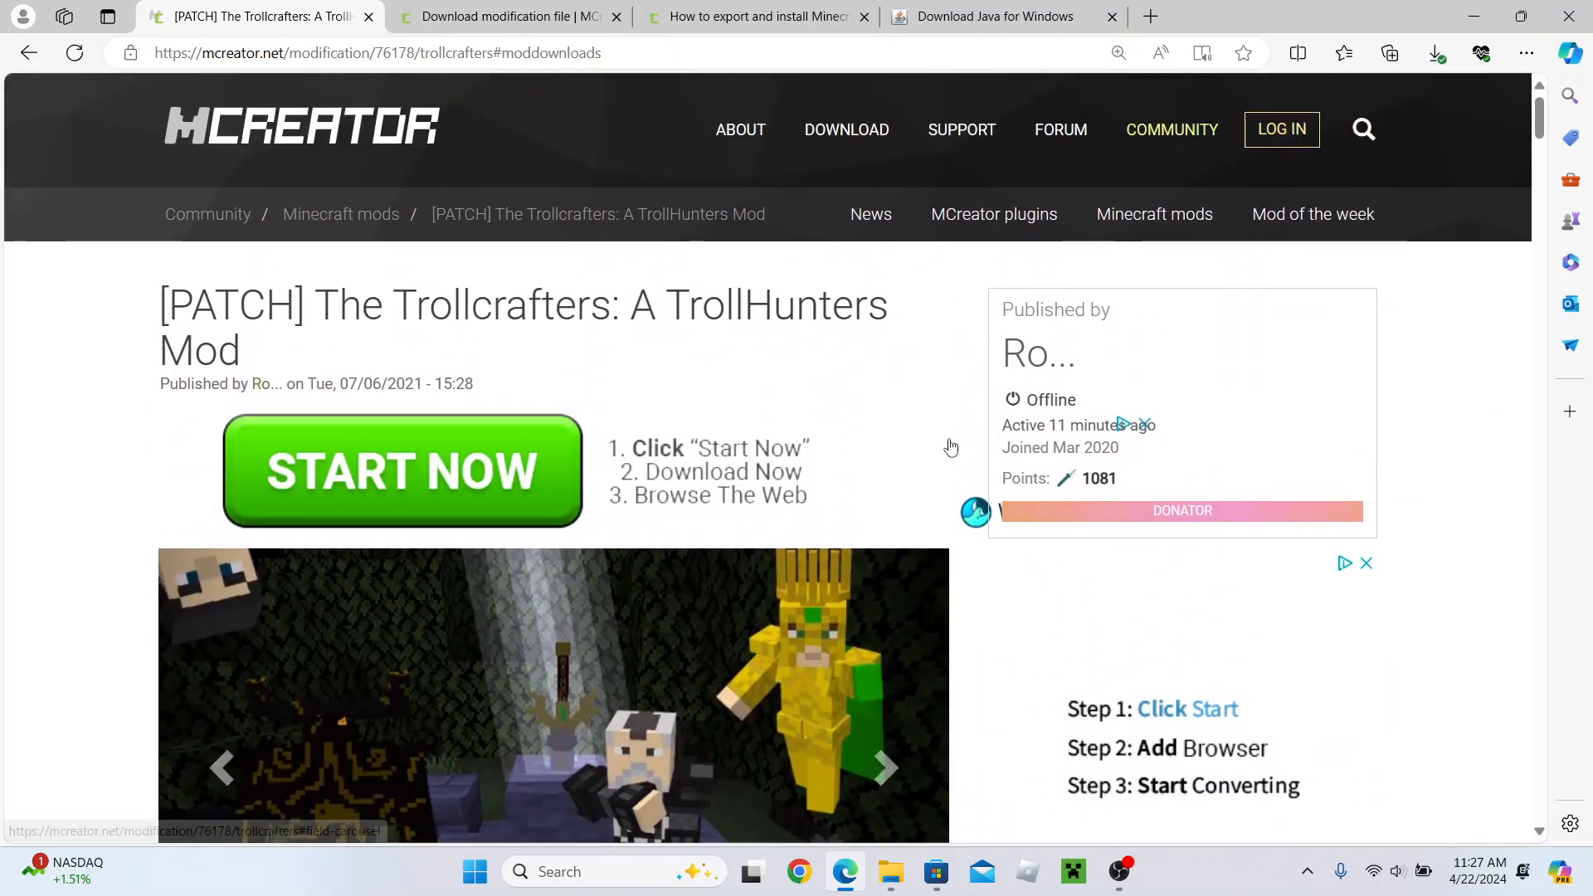
- Check the Minecraft: Java & Bedrock Edition for PC listing in Microsoft Store and minimize the store window
click(936, 871)
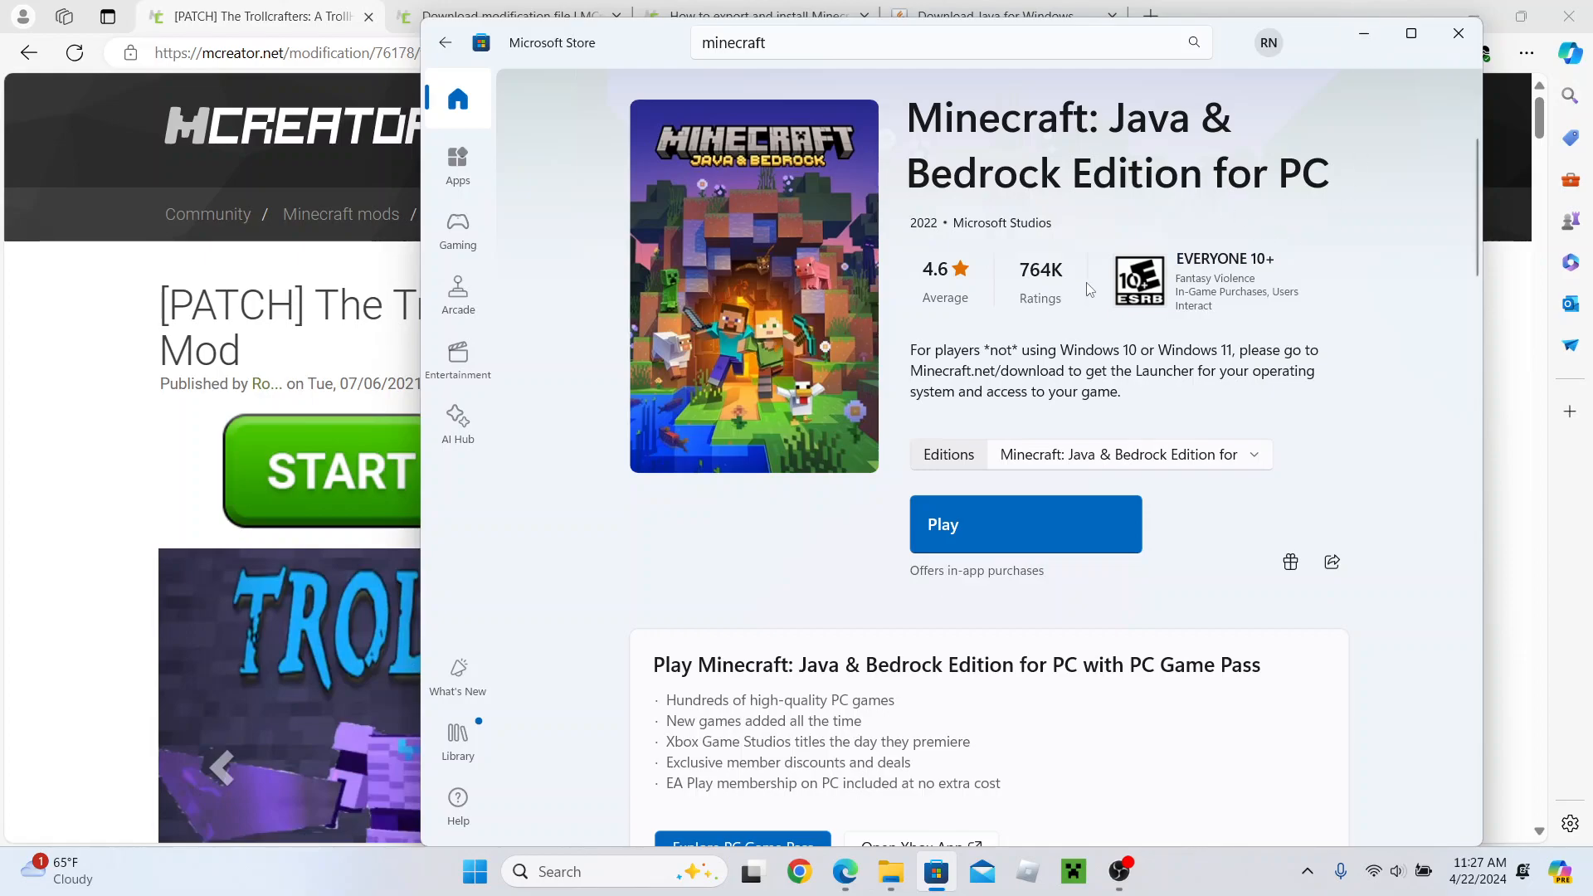
click(1371, 41)
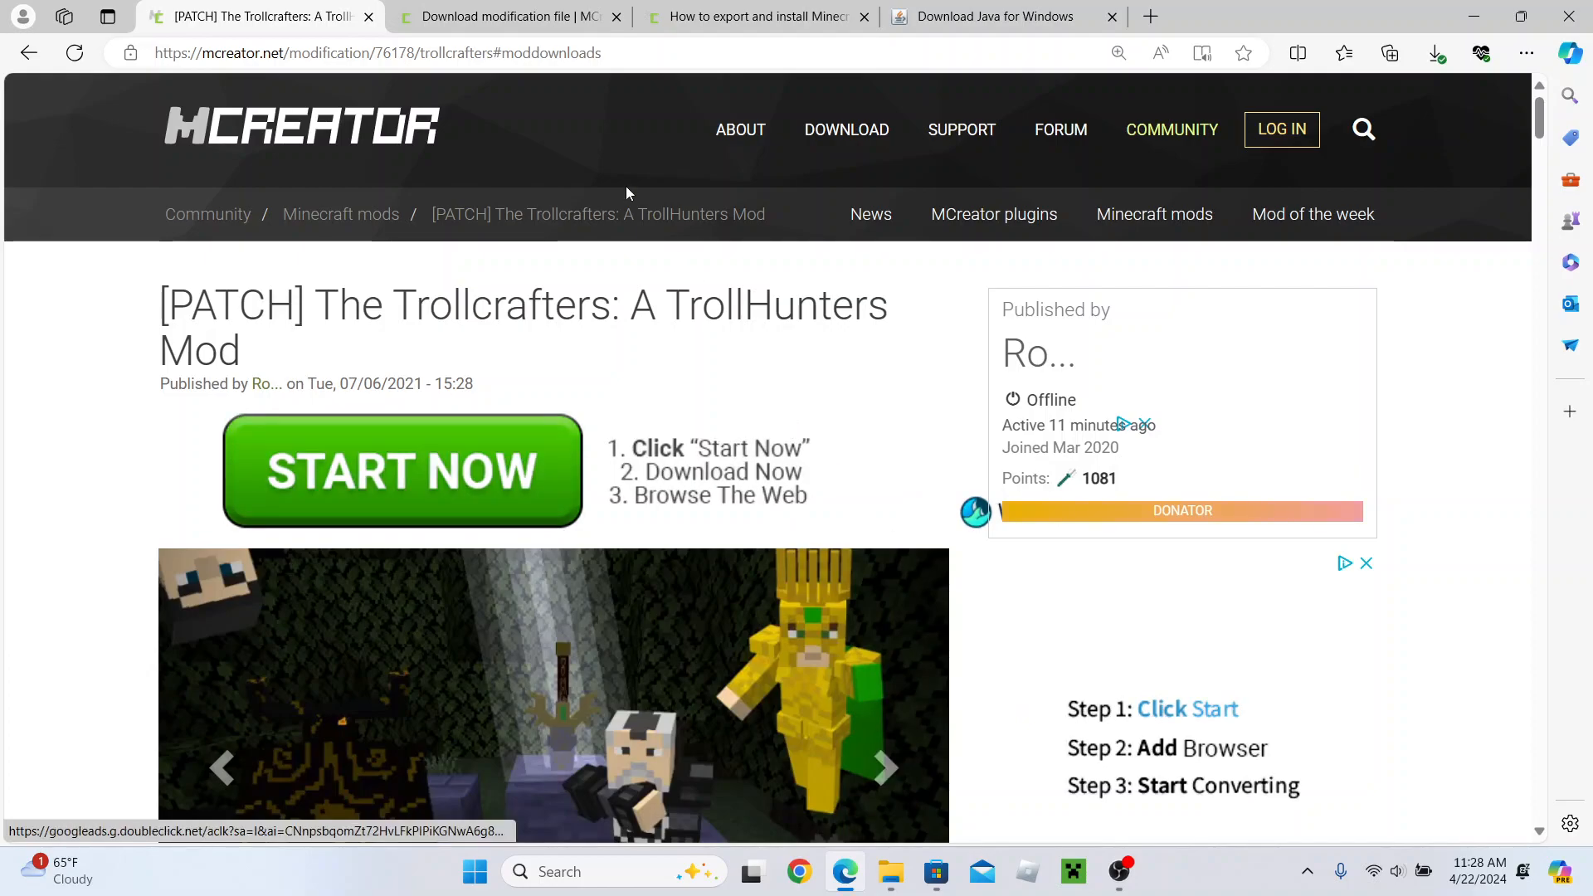
- Read through the Trollcrafters mod description and screenshots down to its list of modification files
scroll(609, 307, down, 1)
scroll(609, 307, down, 20)
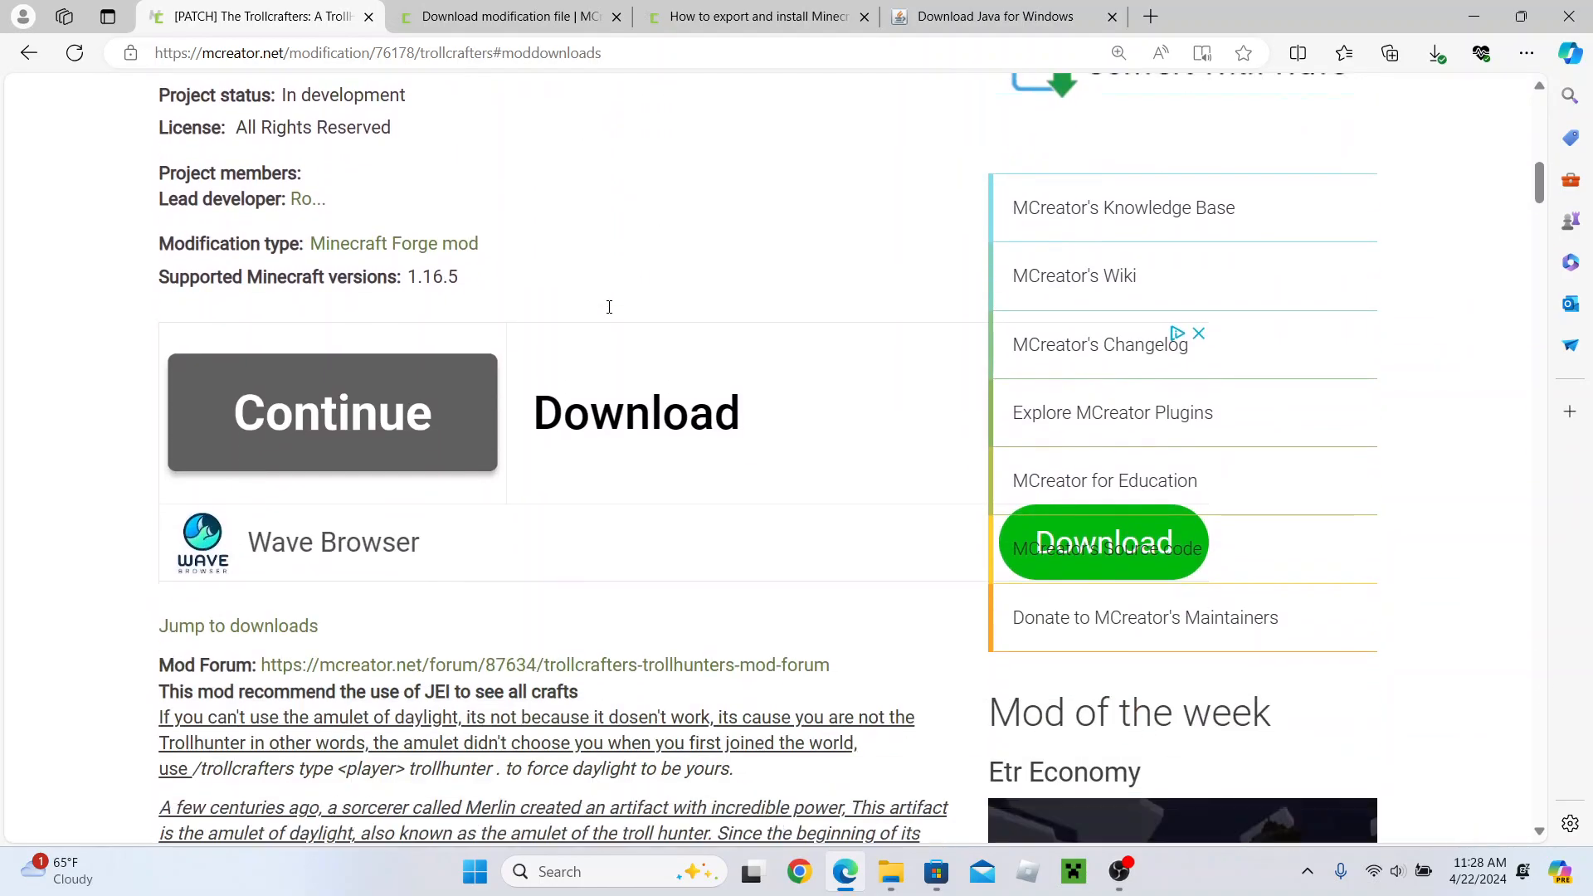
scroll(609, 307, down, 10)
scroll(609, 311, up, 3)
scroll(609, 311, up, 13)
scroll(609, 312, down, 5)
scroll(609, 314, down, 20)
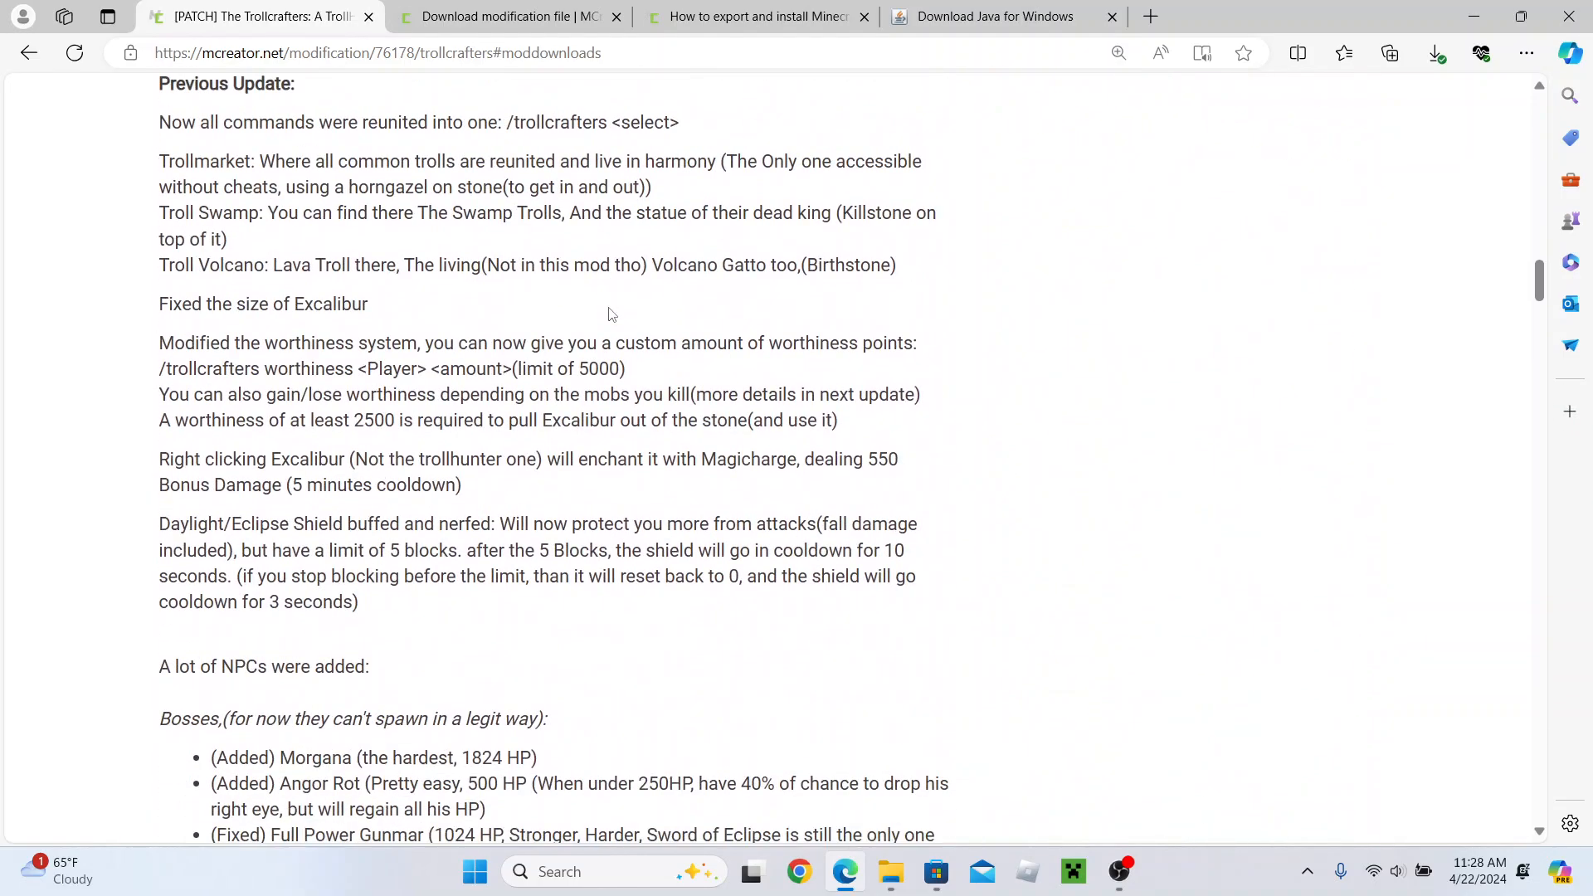
scroll(609, 312, down, 20)
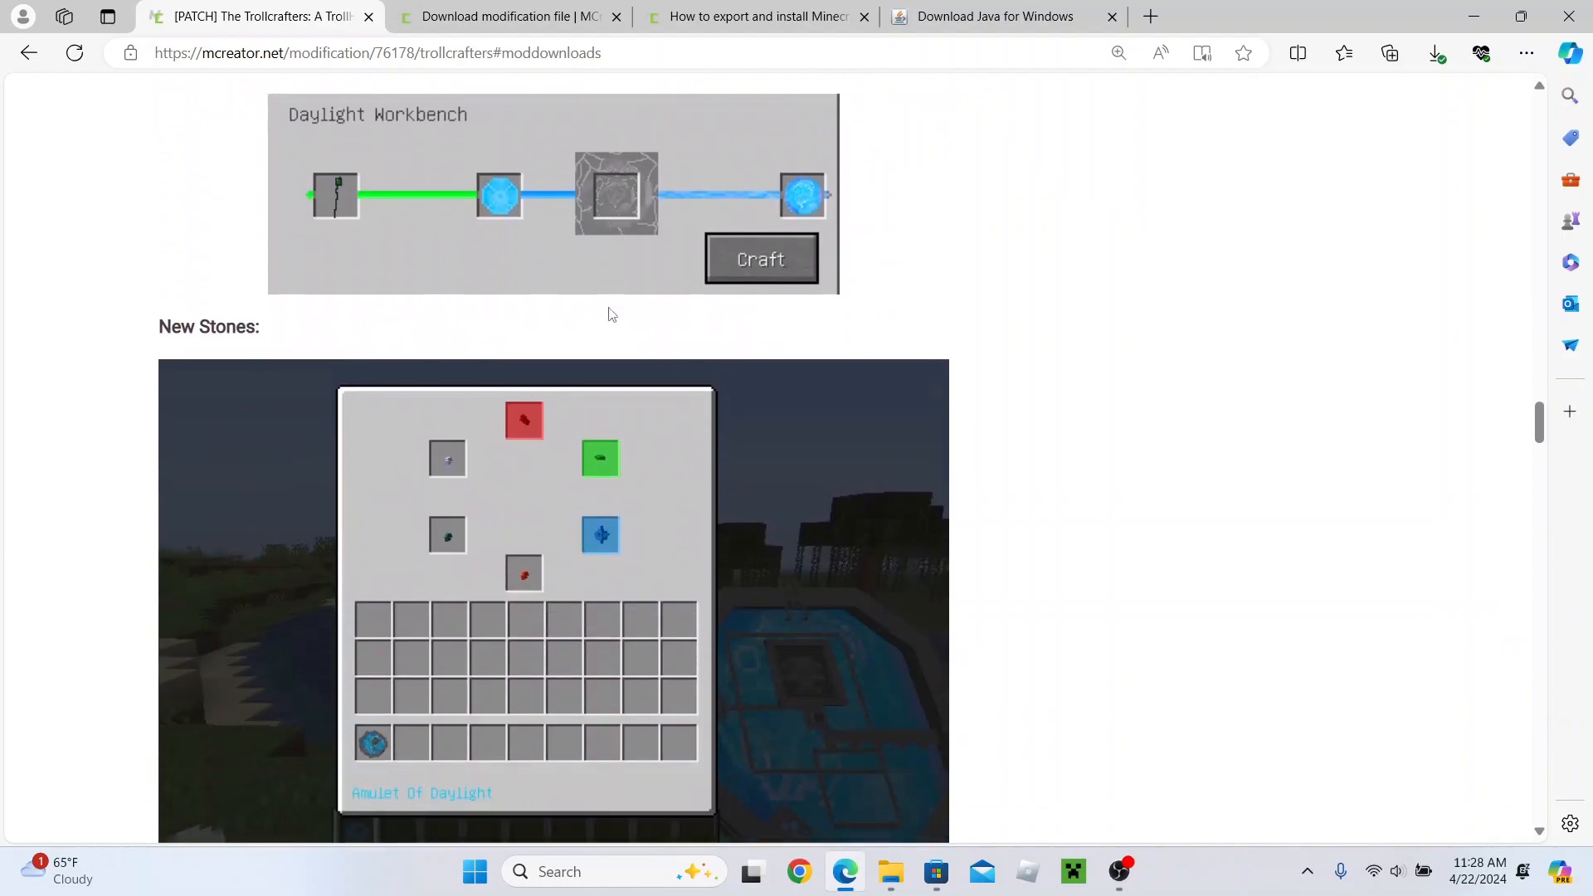
scroll(609, 314, down, 20)
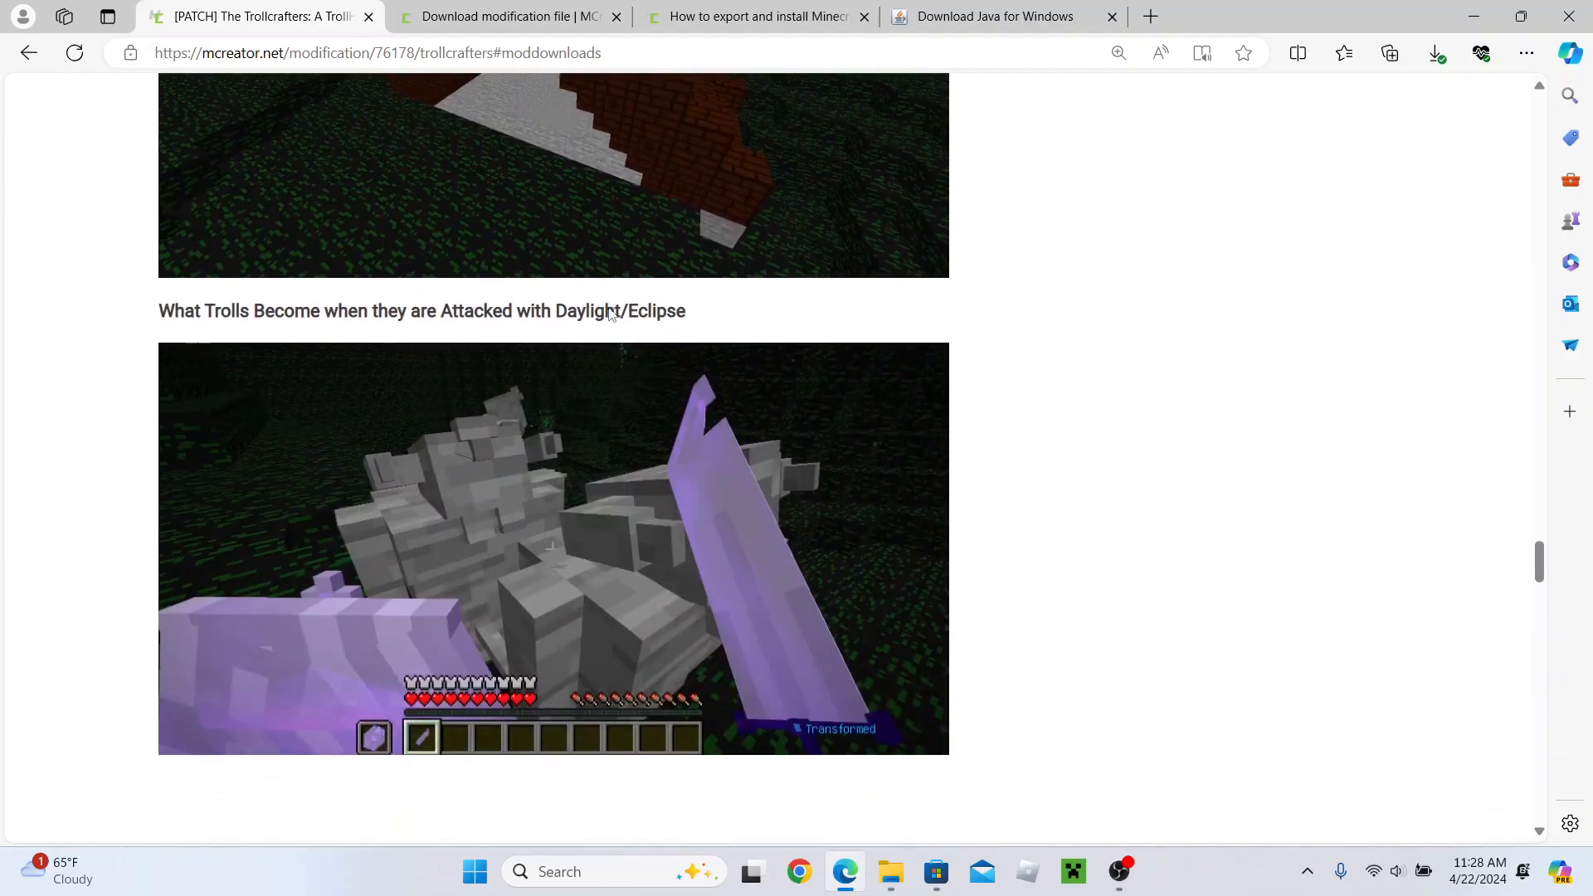
scroll(609, 314, up, 1)
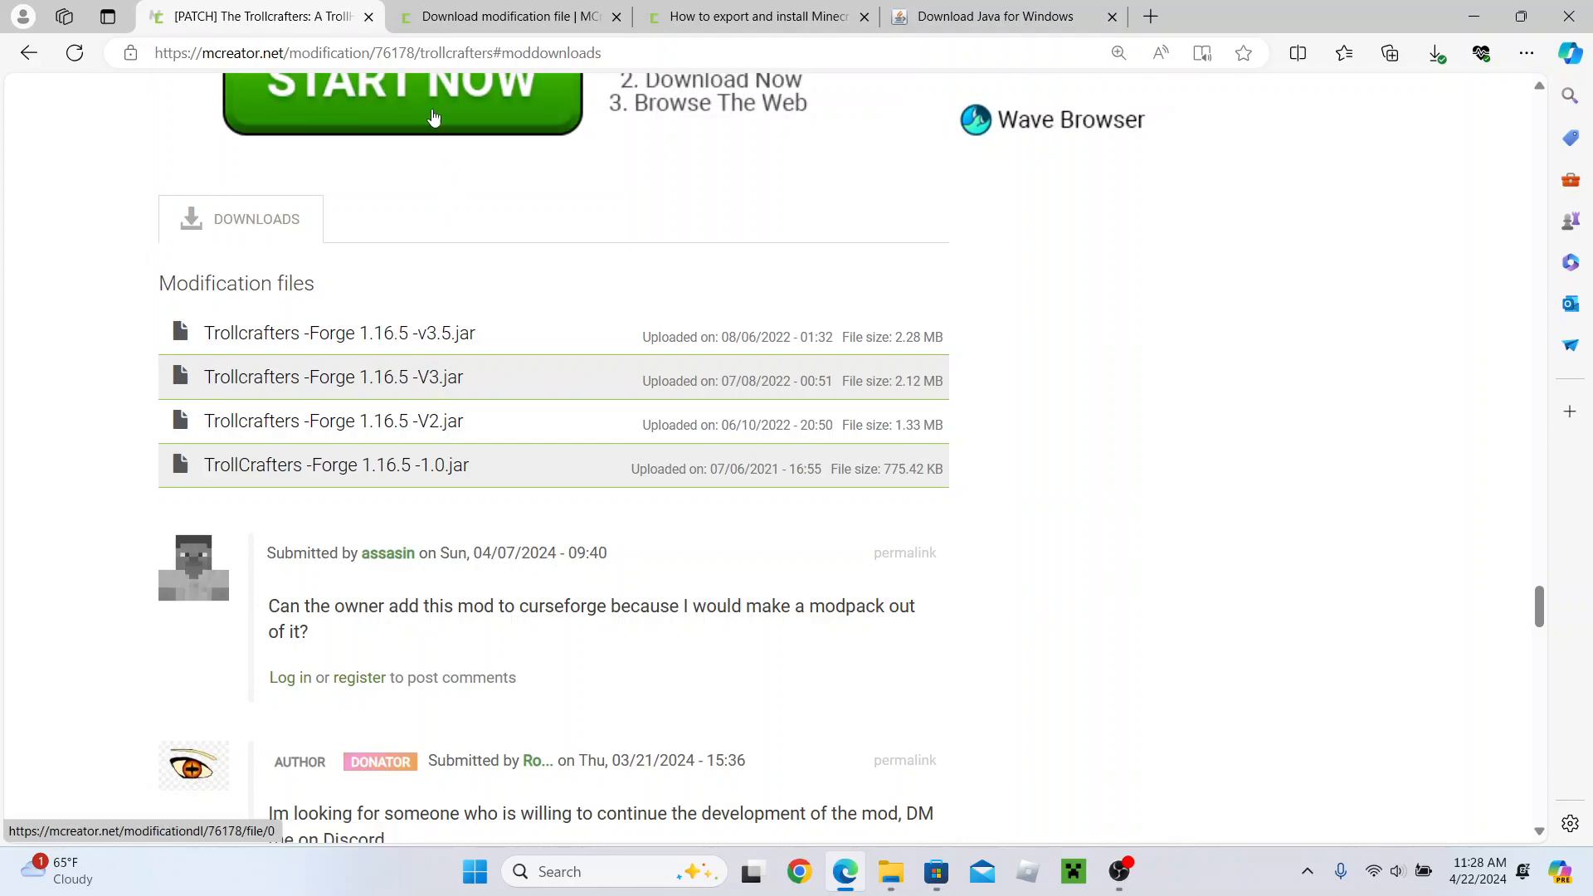
- Go to the download page for Trollcrafters -Forge 1.16.5 -v3.5.jar and open its linked mod installation instructions
click(503, 18)
scroll(699, 285, up, 1)
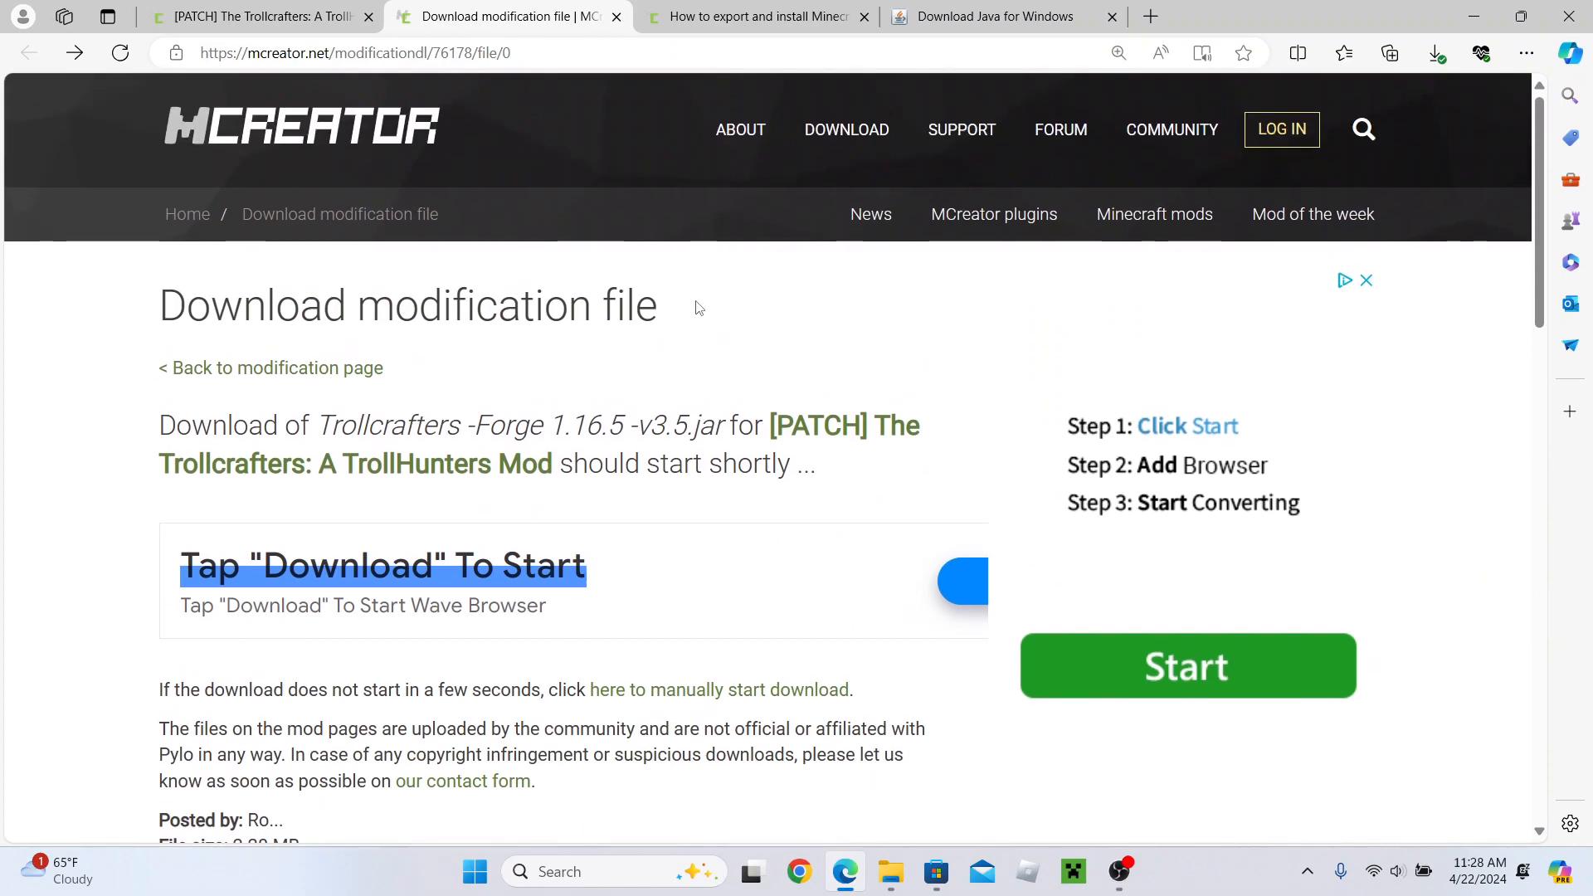
scroll(520, 402, down, 8)
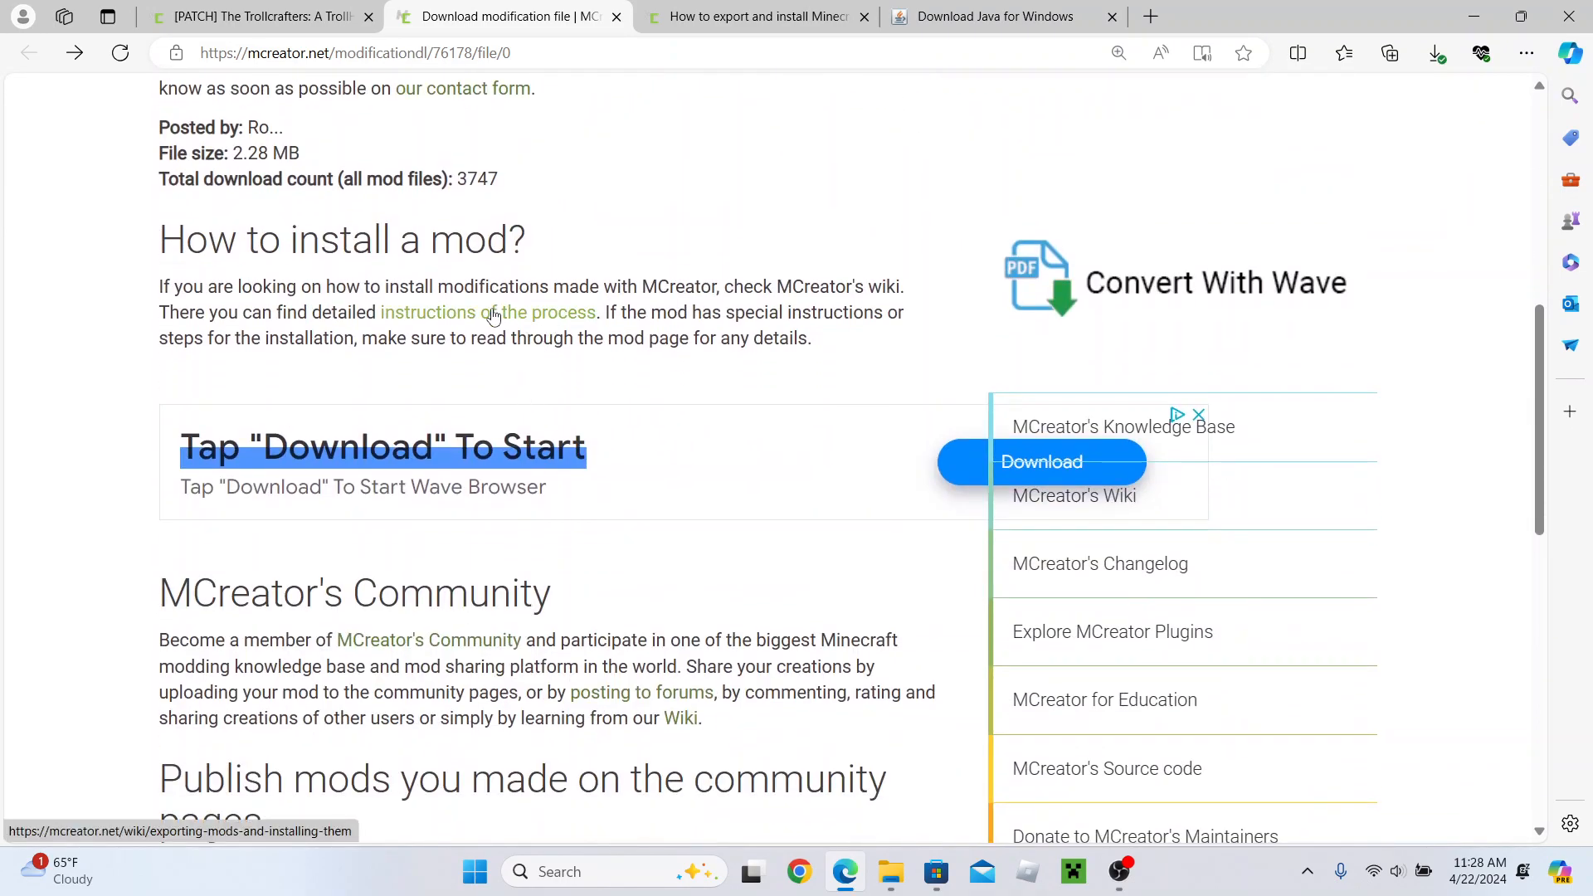
scroll(469, 319, up, 1)
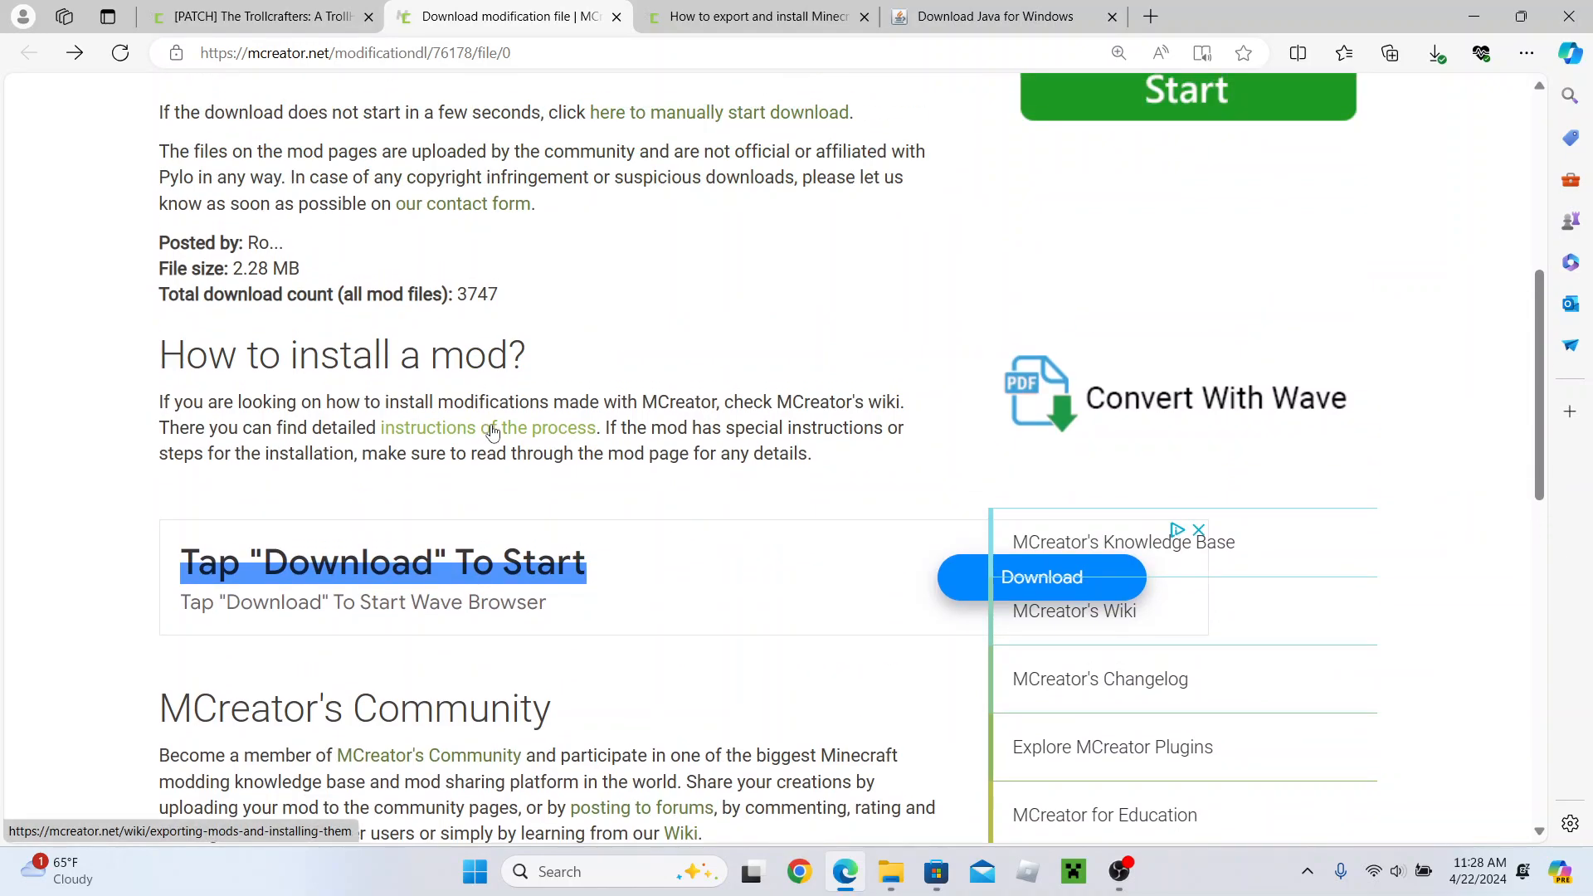
click(541, 436)
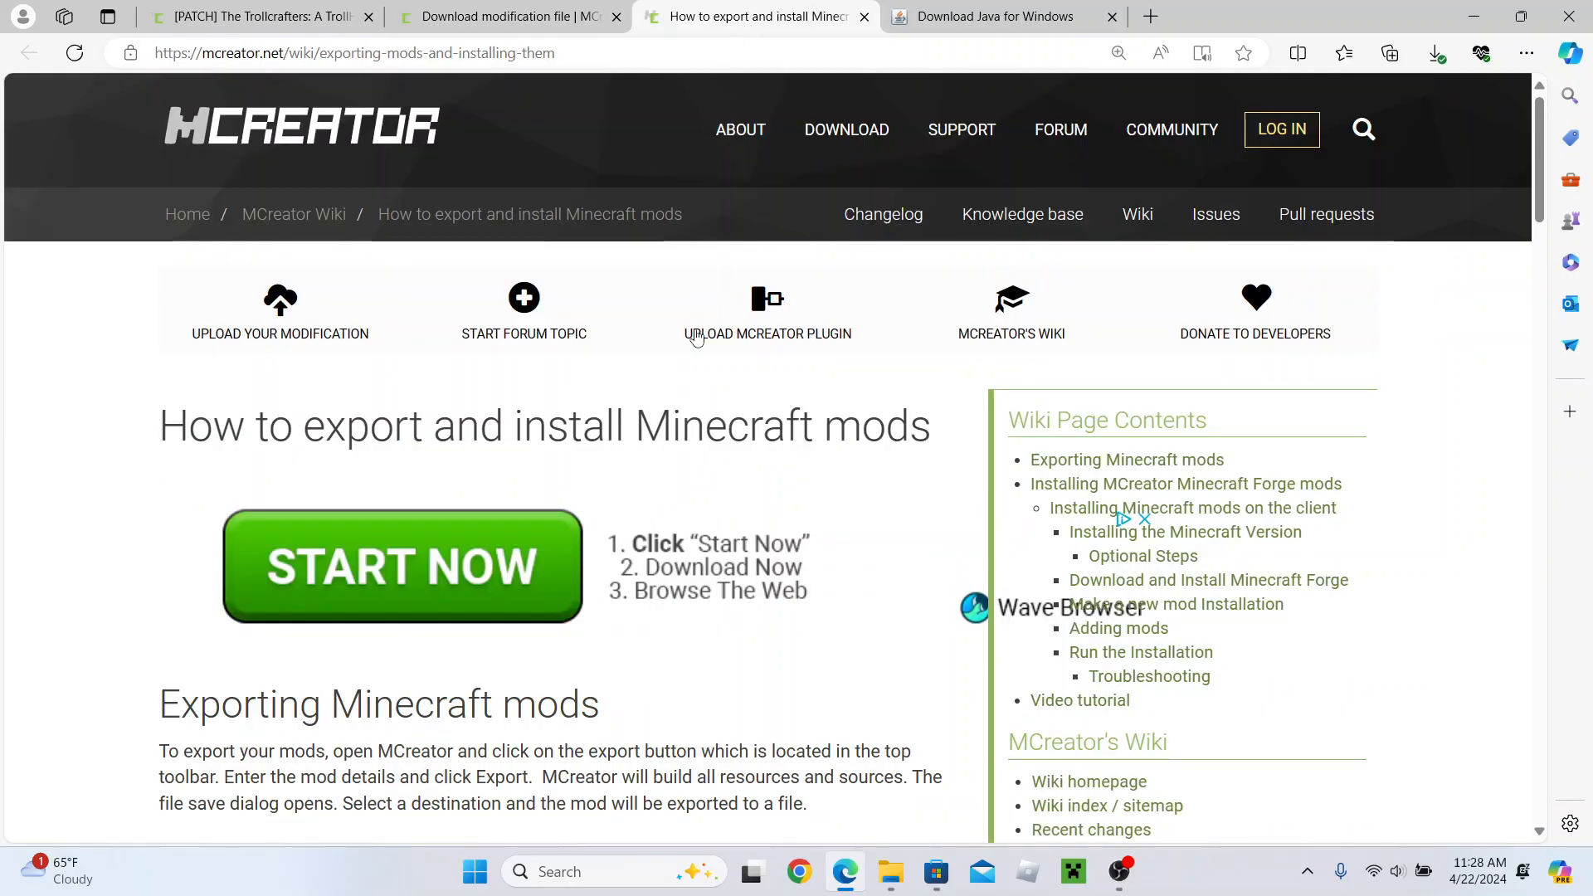
- Read the installation guide's sections on installing the Minecraft version, Minecraft Forge, a new mod installation and adding mods
scroll(697, 337, down, 3)
scroll(697, 337, down, 4)
scroll(697, 332, down, 2)
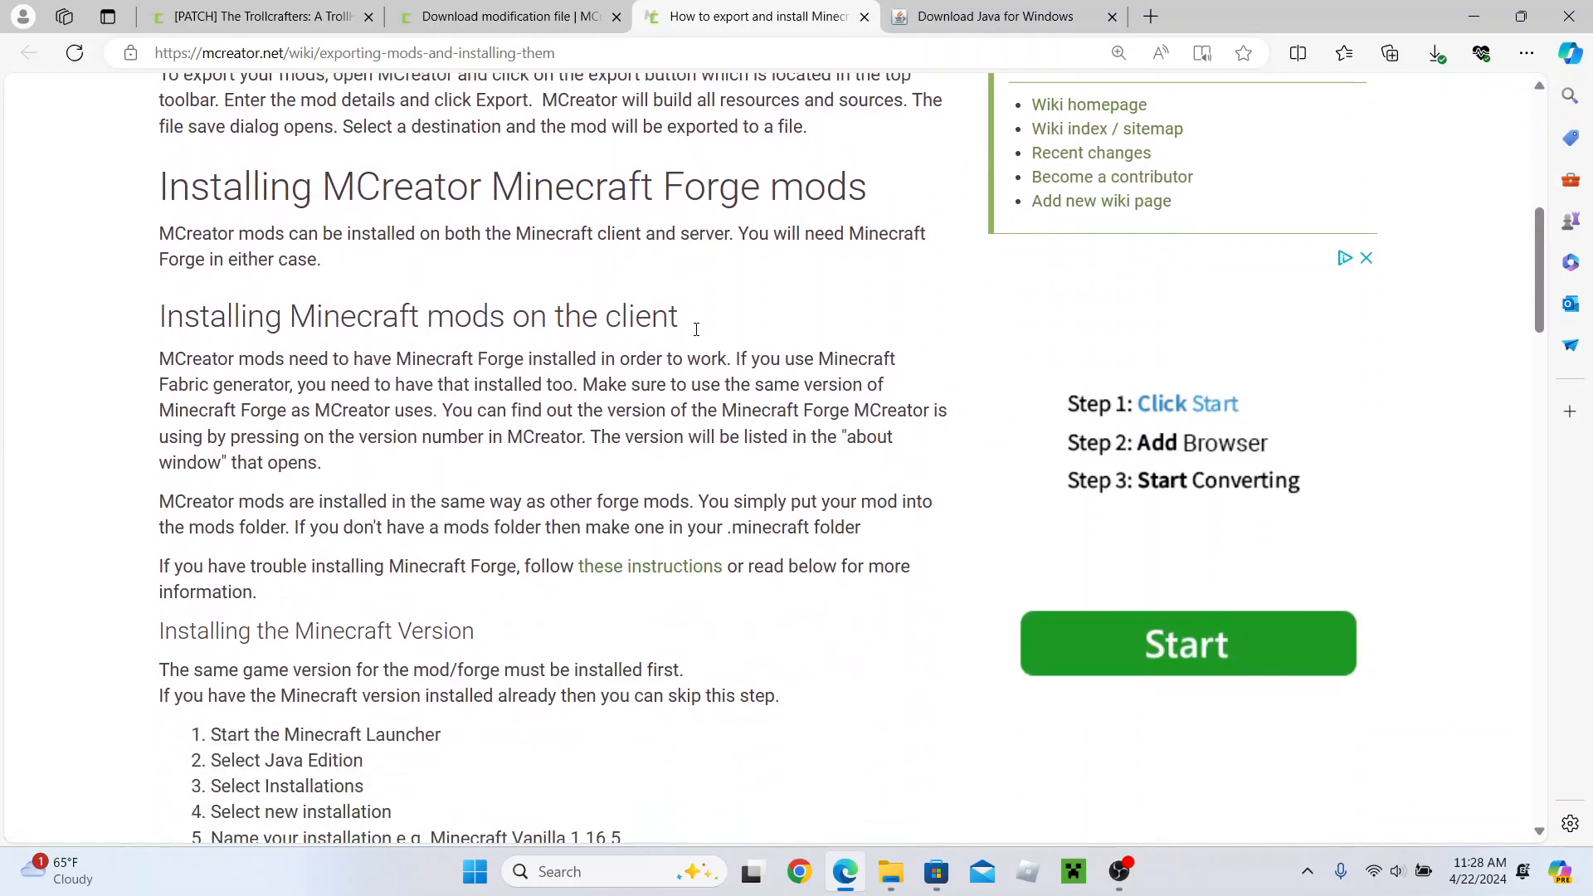
scroll(697, 335, down, 10)
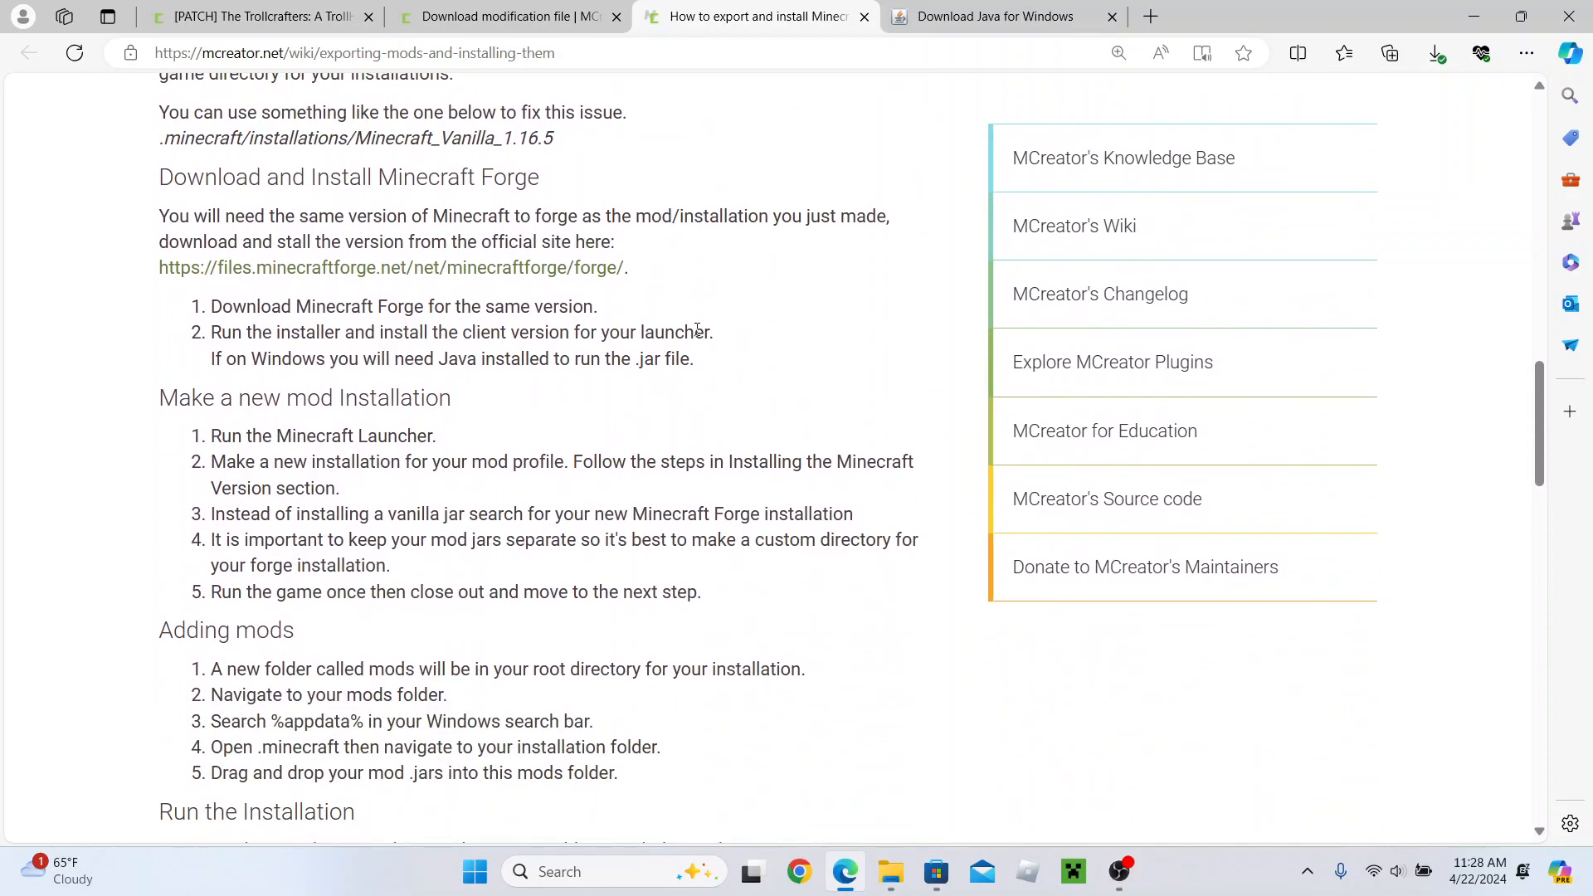
scroll(697, 327, up, 2)
scroll(697, 327, down, 2)
scroll(697, 326, up, 1)
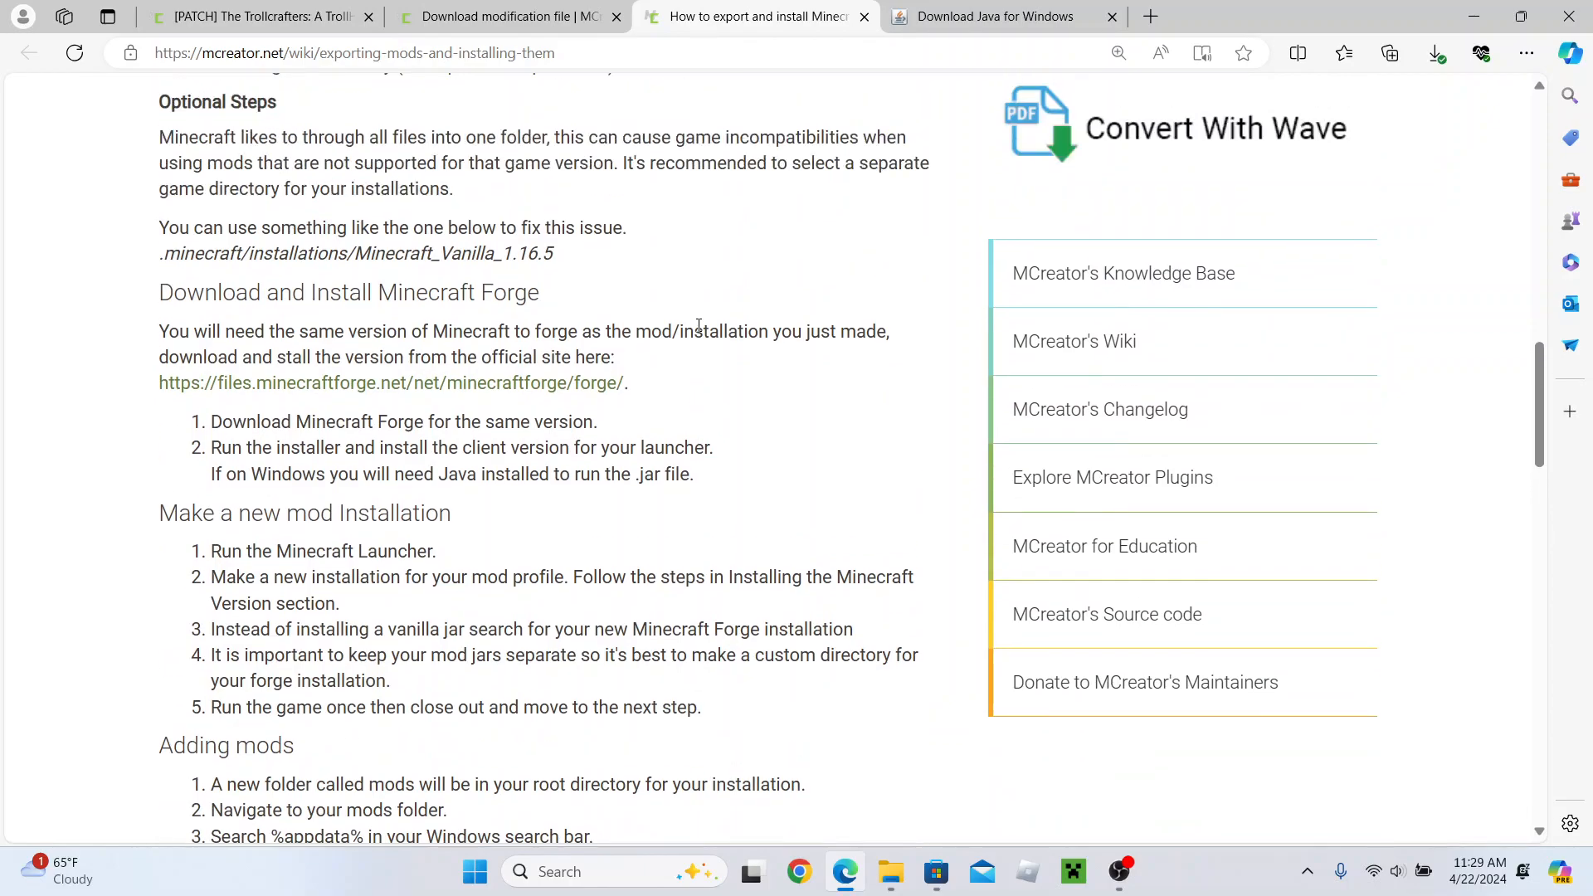
scroll(699, 326, up, 2)
scroll(699, 326, down, 2)
click(1075, 870)
scroll(837, 468, down, 3)
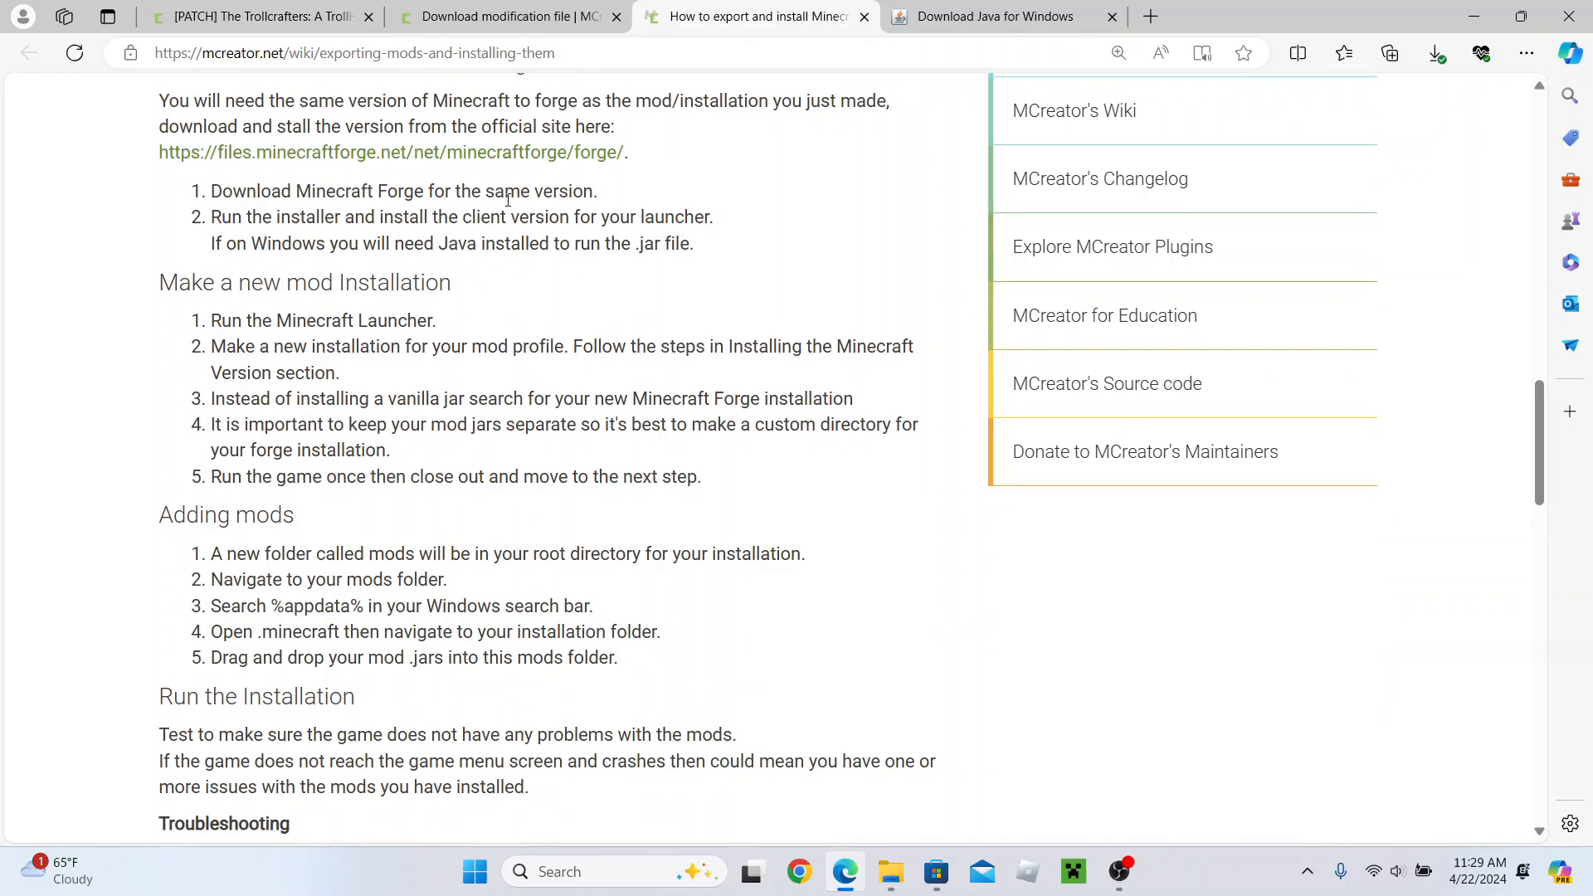
scroll(416, 195, up, 1)
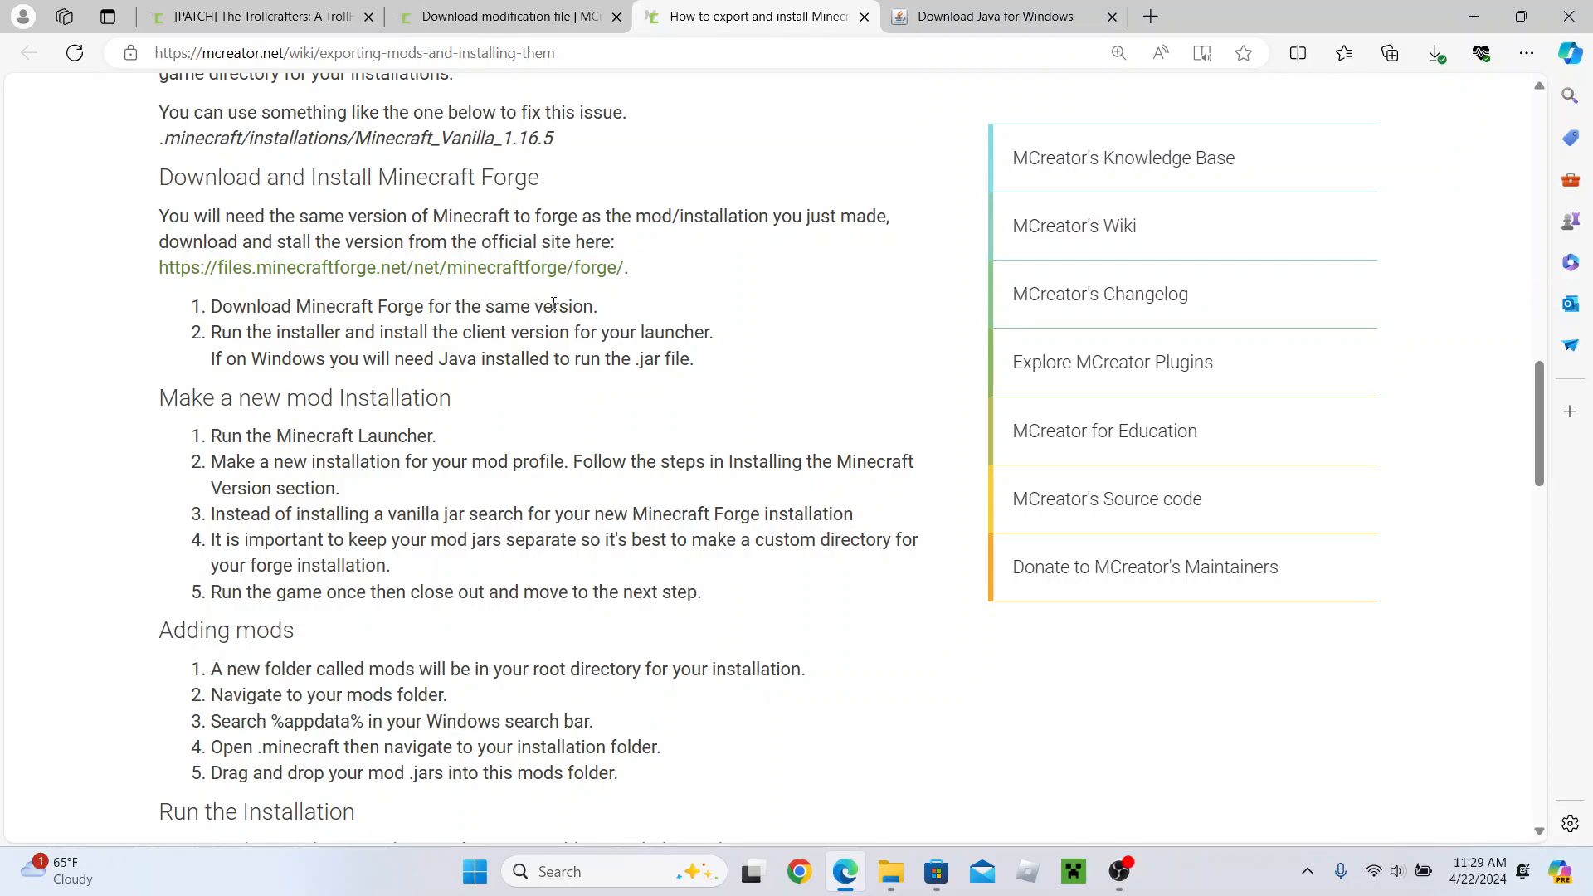
- Check the required Minecraft version on the modification download page by highlighting 1.16.5 in the file name
click(512, 17)
scroll(489, 274, up, 5)
scroll(514, 298, down, 2)
scroll(545, 300, up, 1)
drag(547, 309, 632, 309)
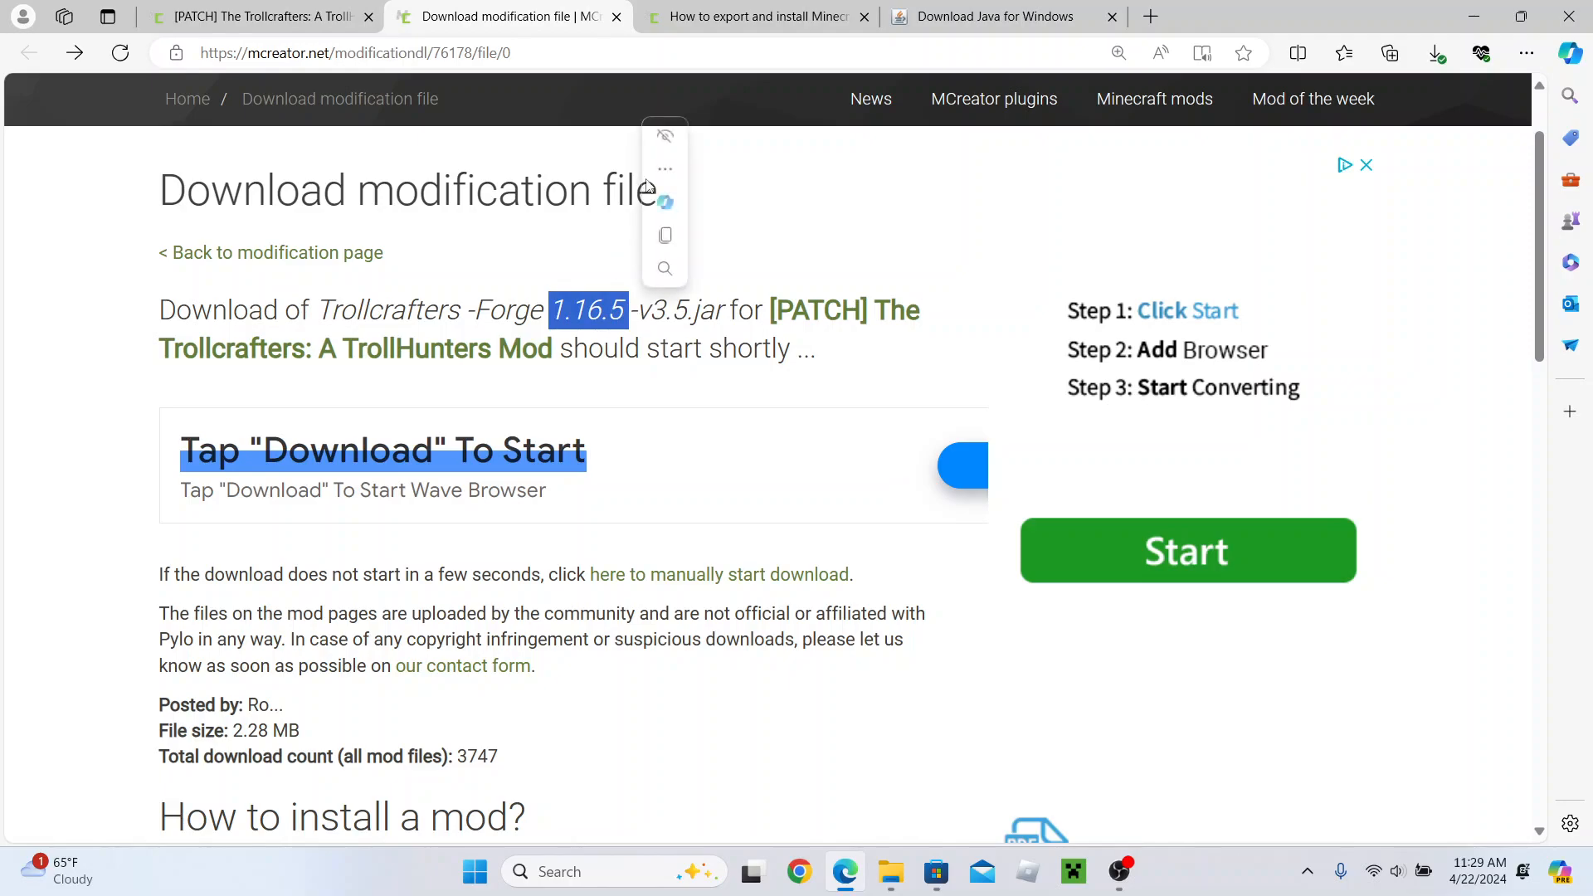
- Open the Minecraft Forge downloads site linked in the mod installation guide
click(736, 18)
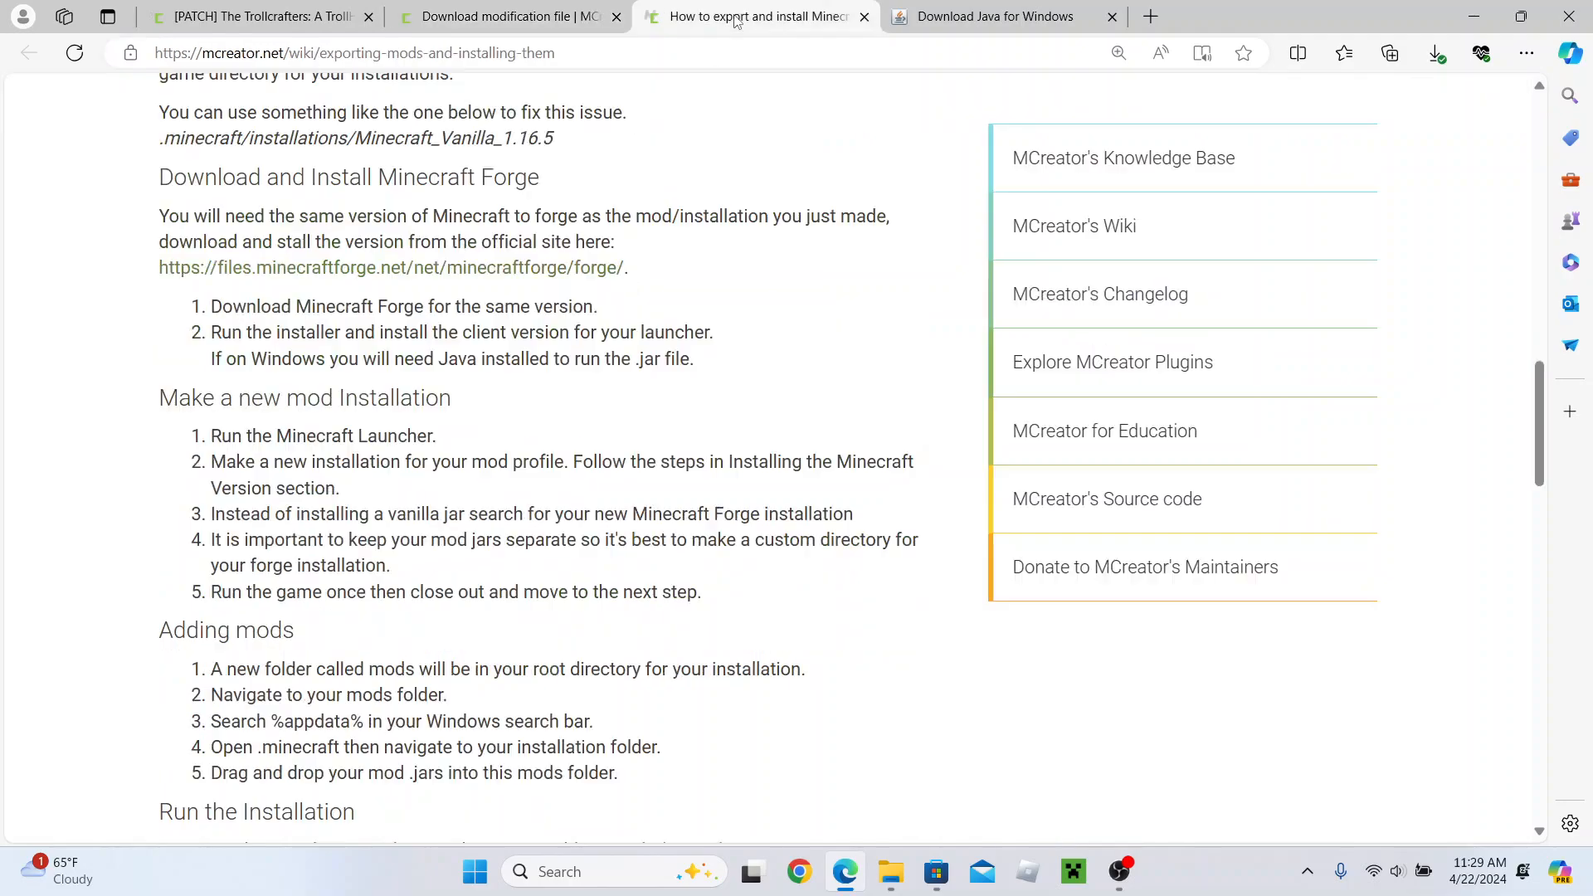
click(465, 267)
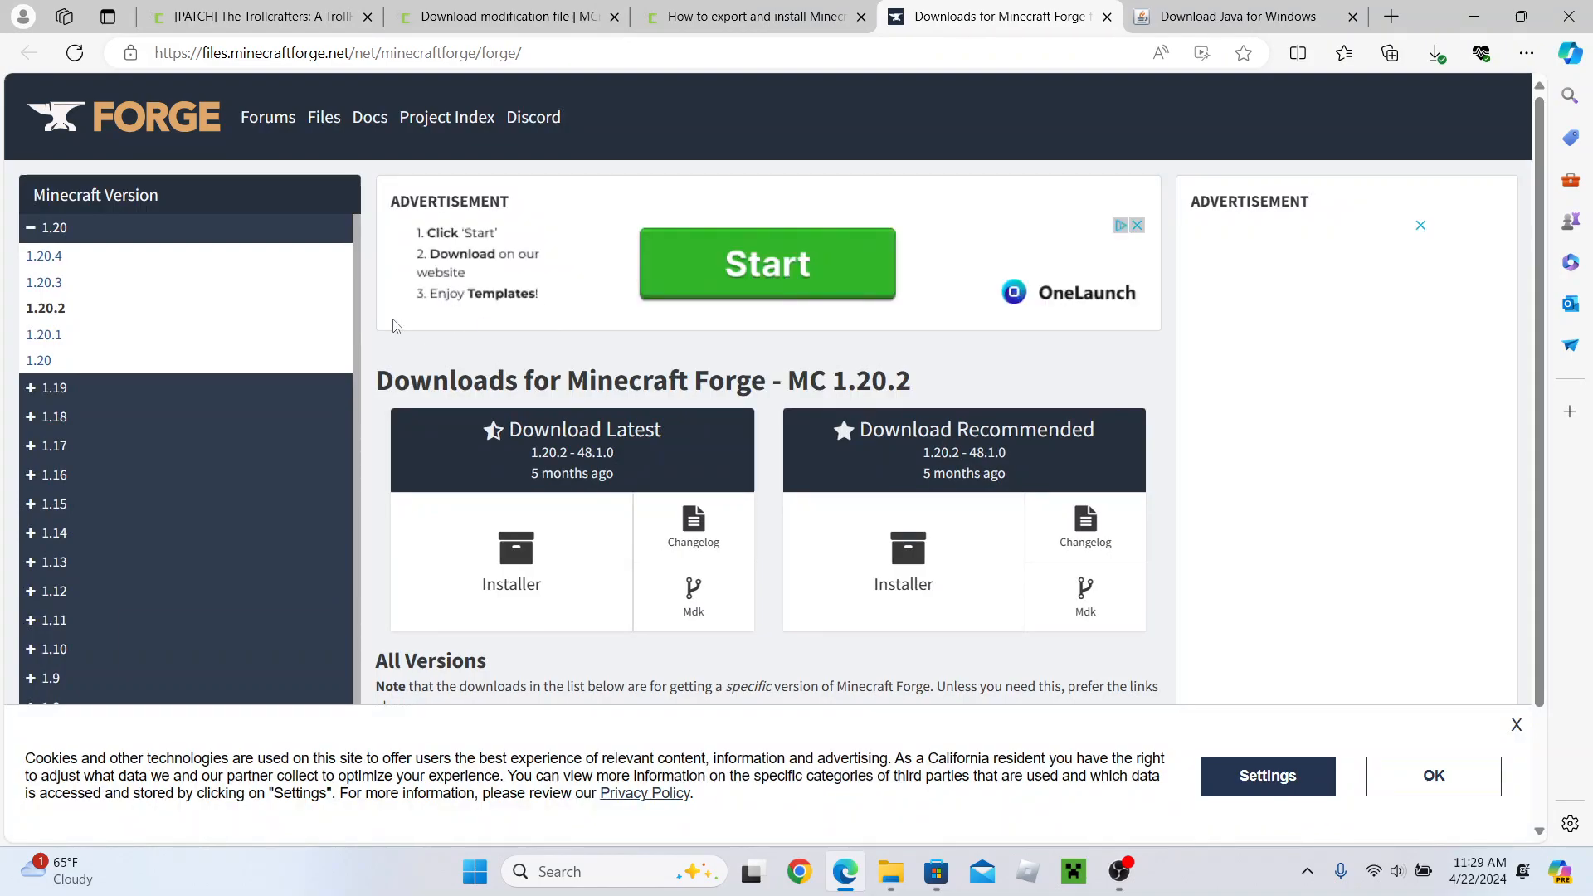
scroll(199, 392, down, 1)
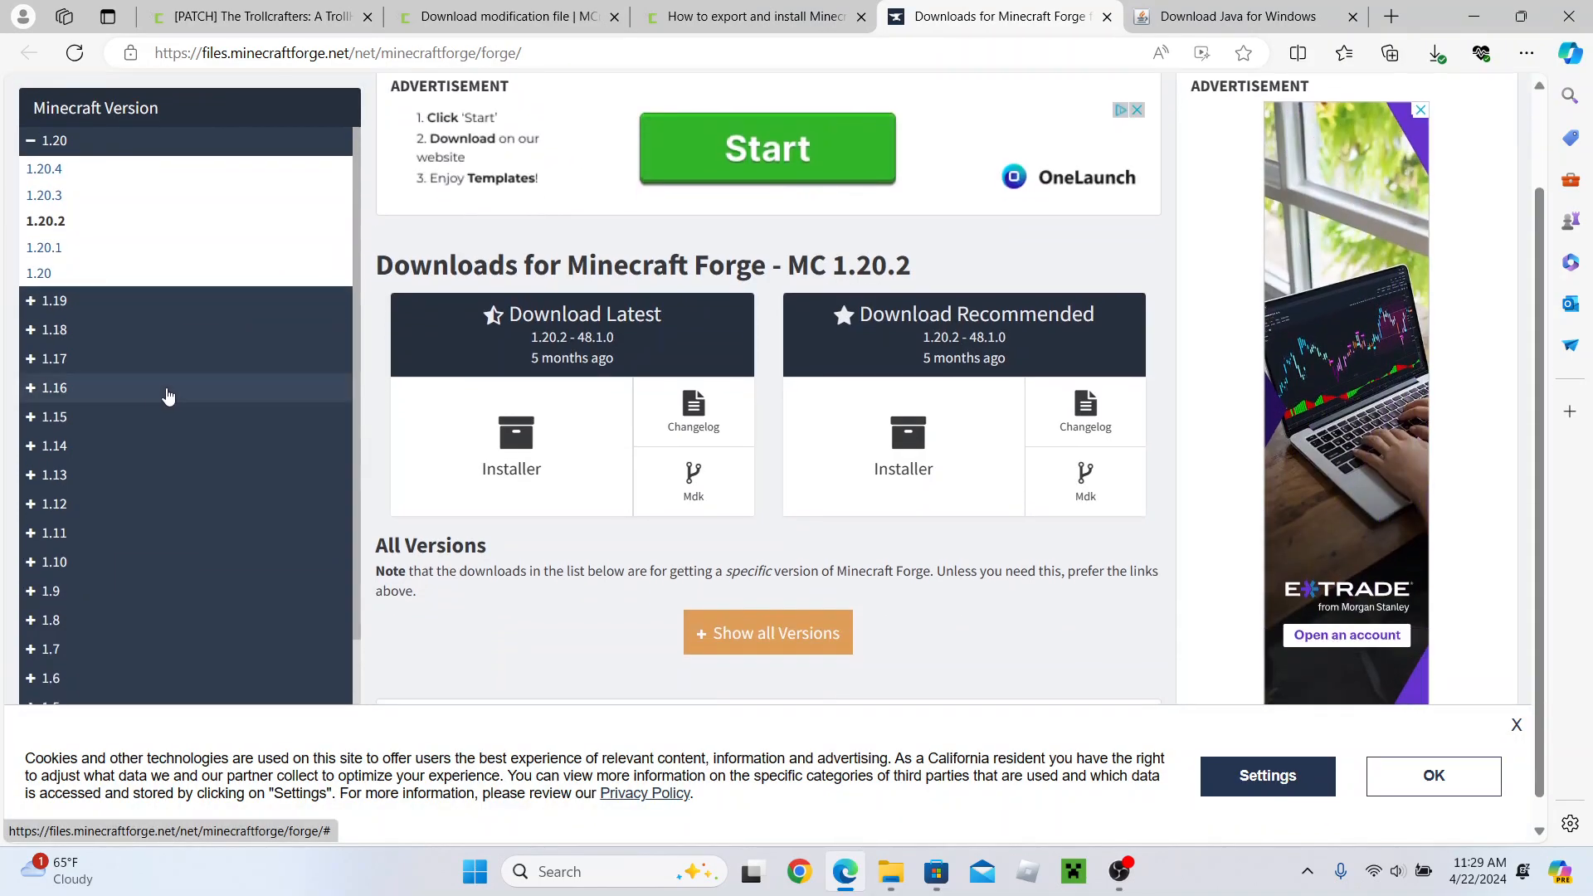
- Select Minecraft version 1.16.5 on the Forge site and request the recommended 36.2.34 installer
click(55, 418)
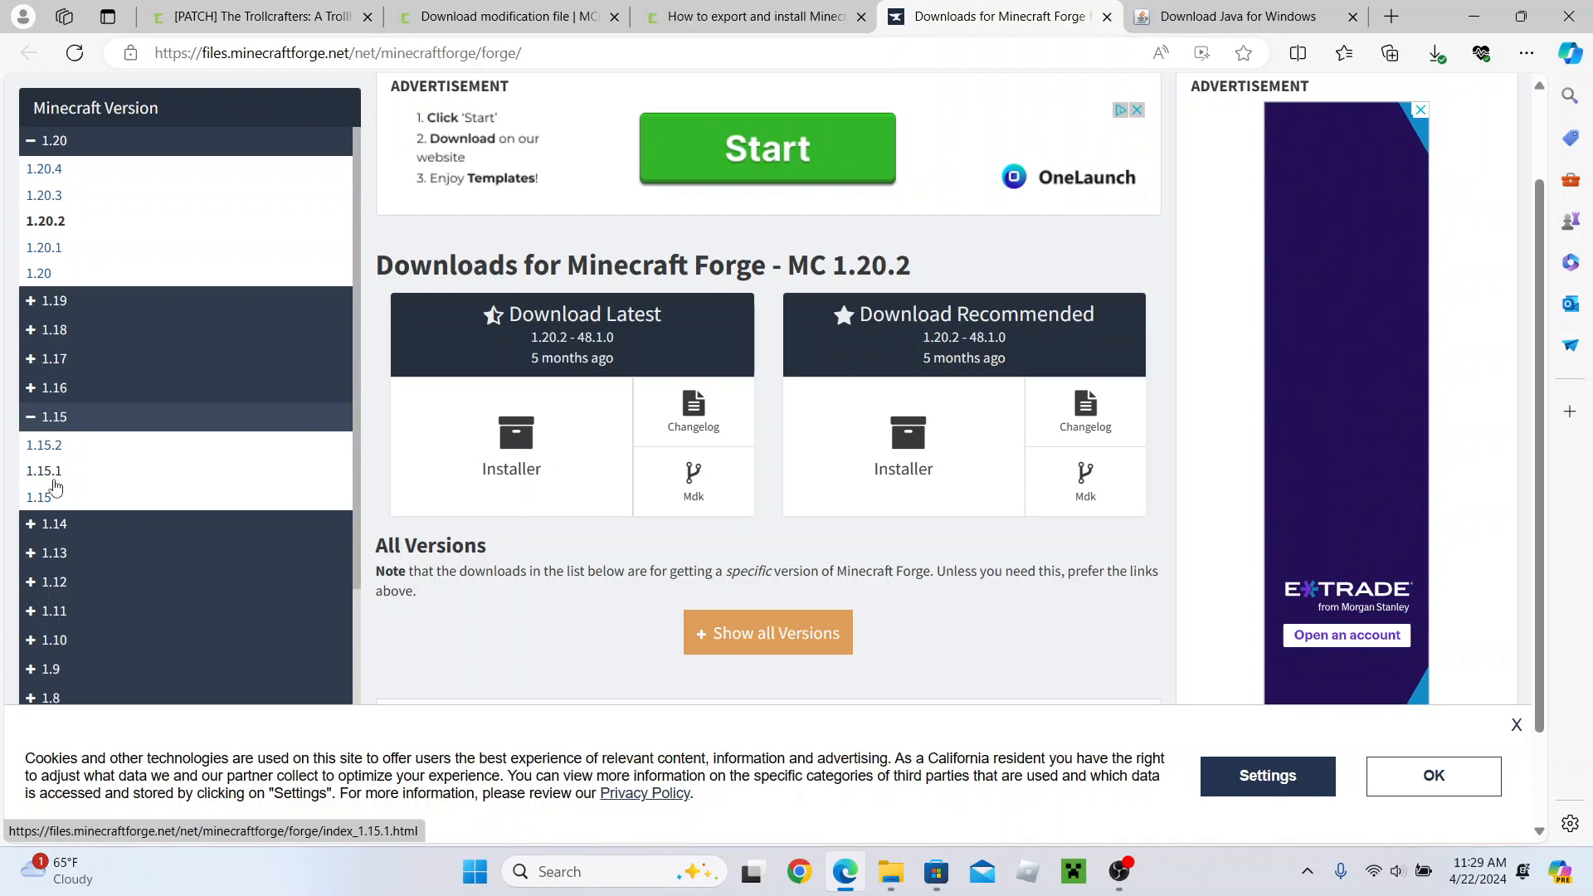
click(693, 17)
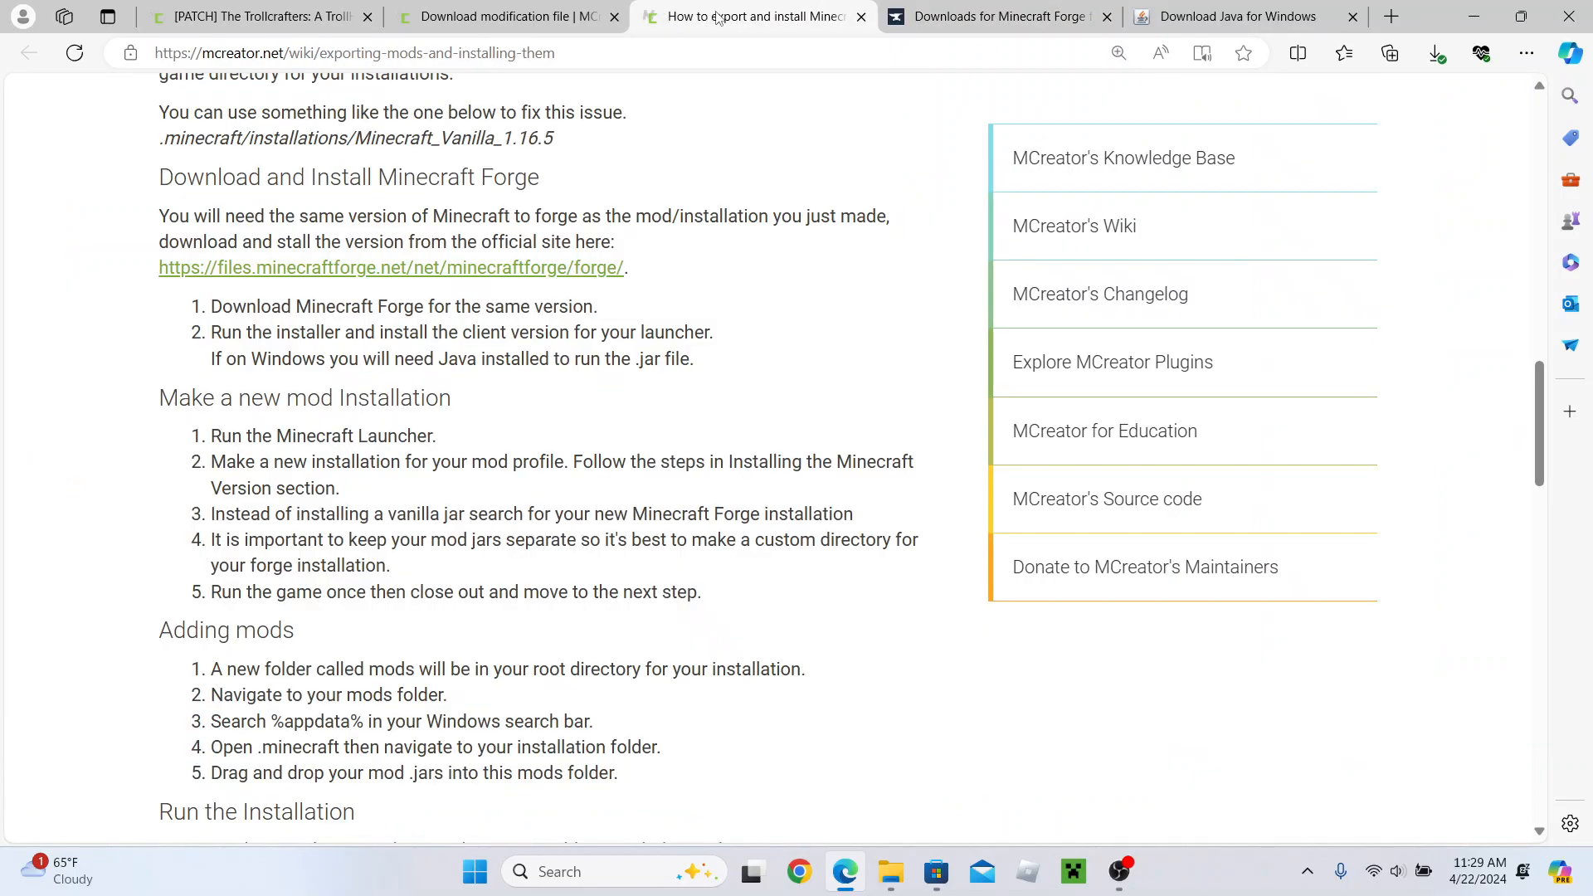
click(893, 30)
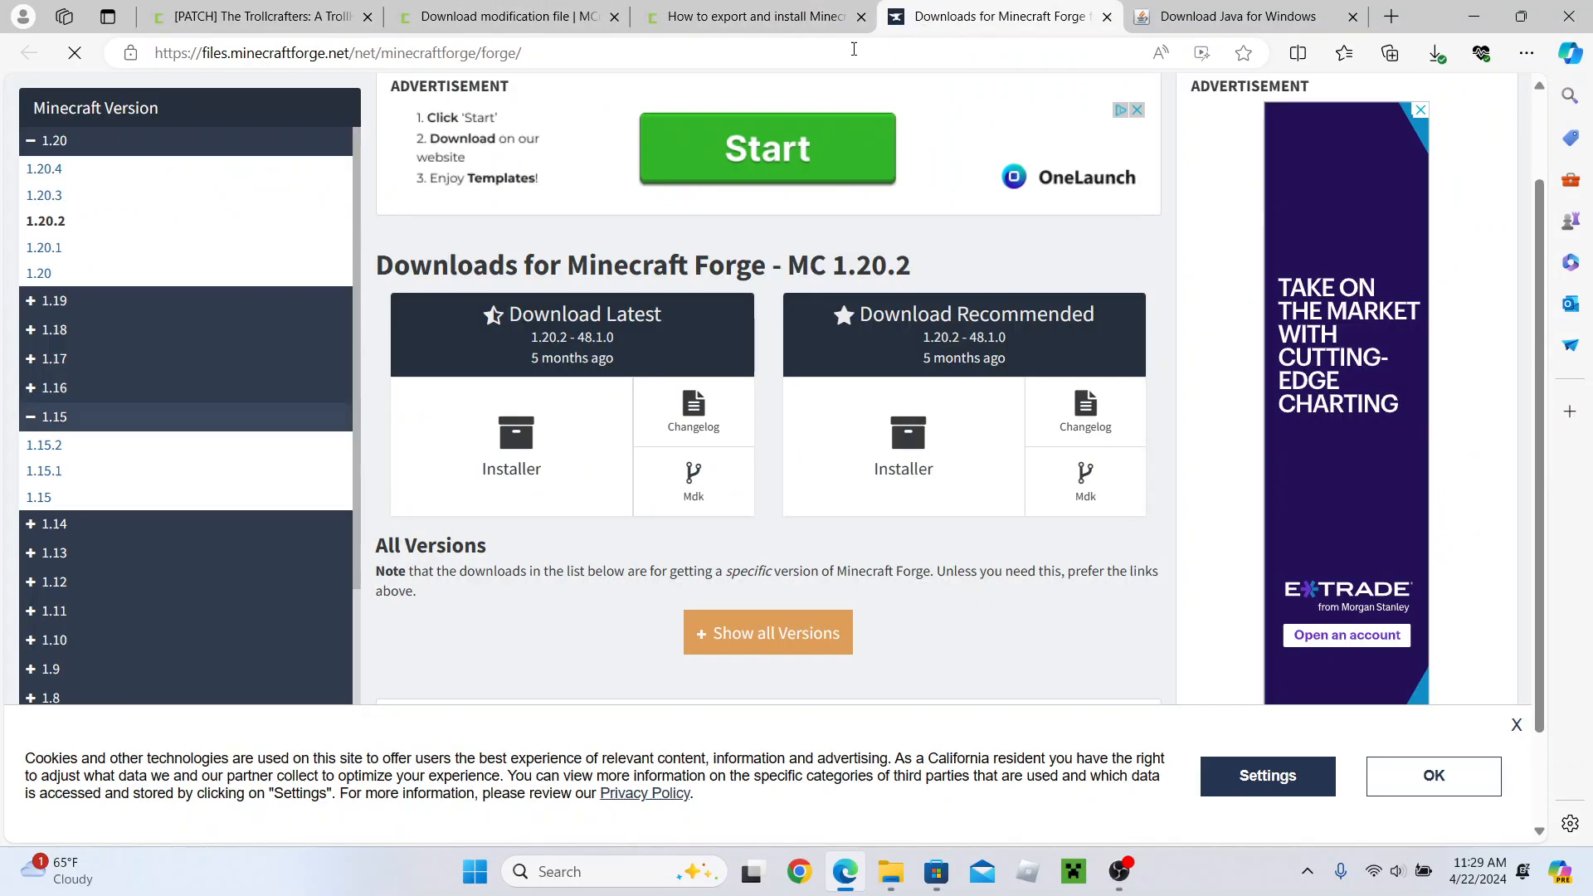
click(36, 388)
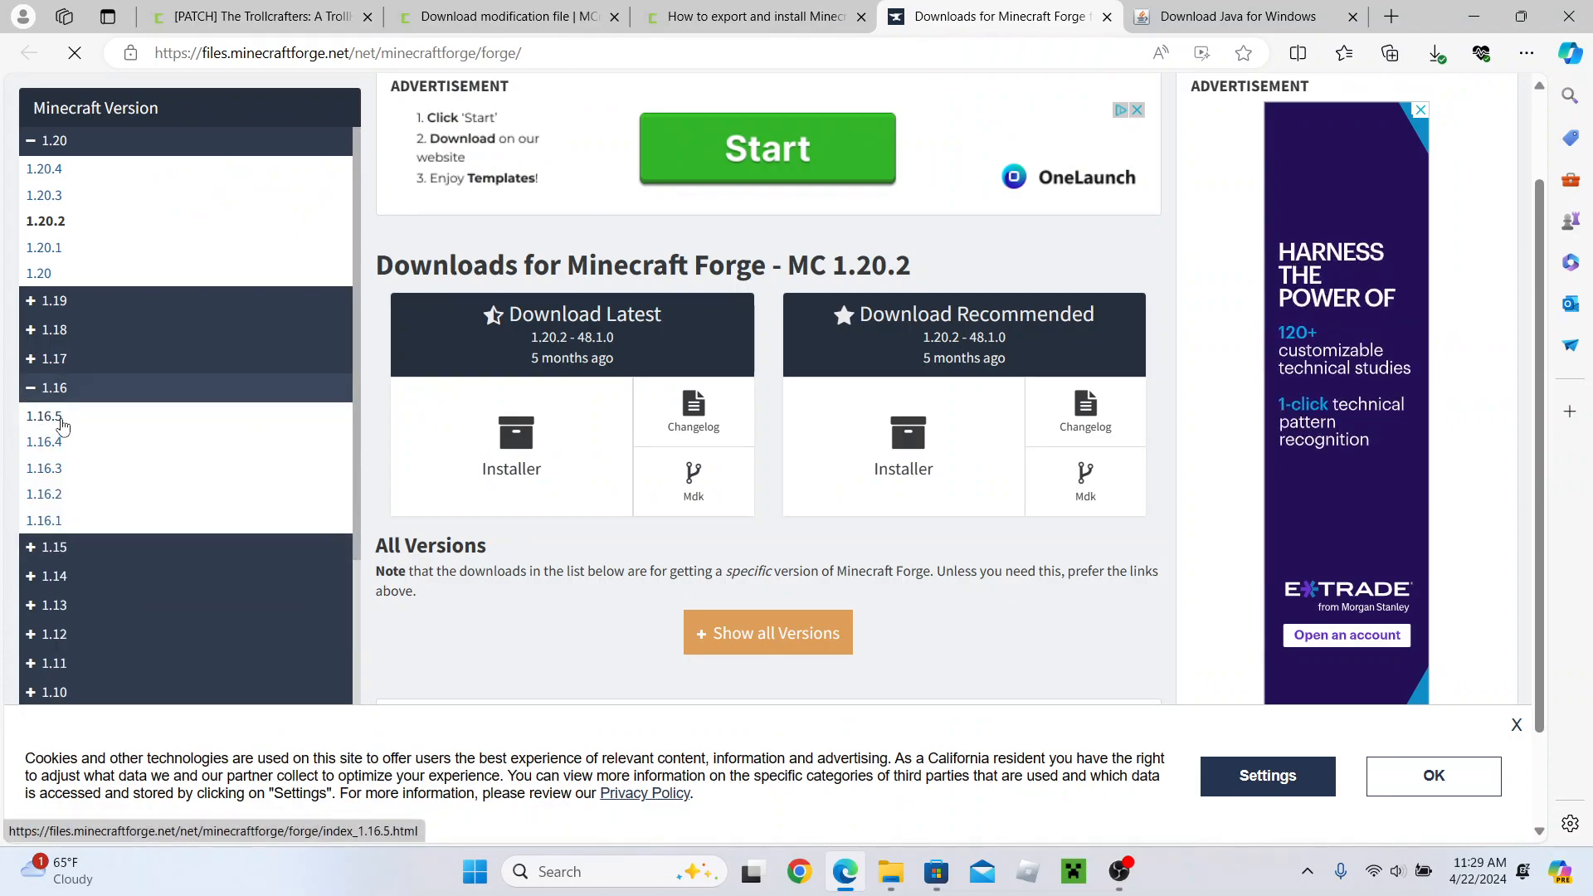
key(ctrl+plus)
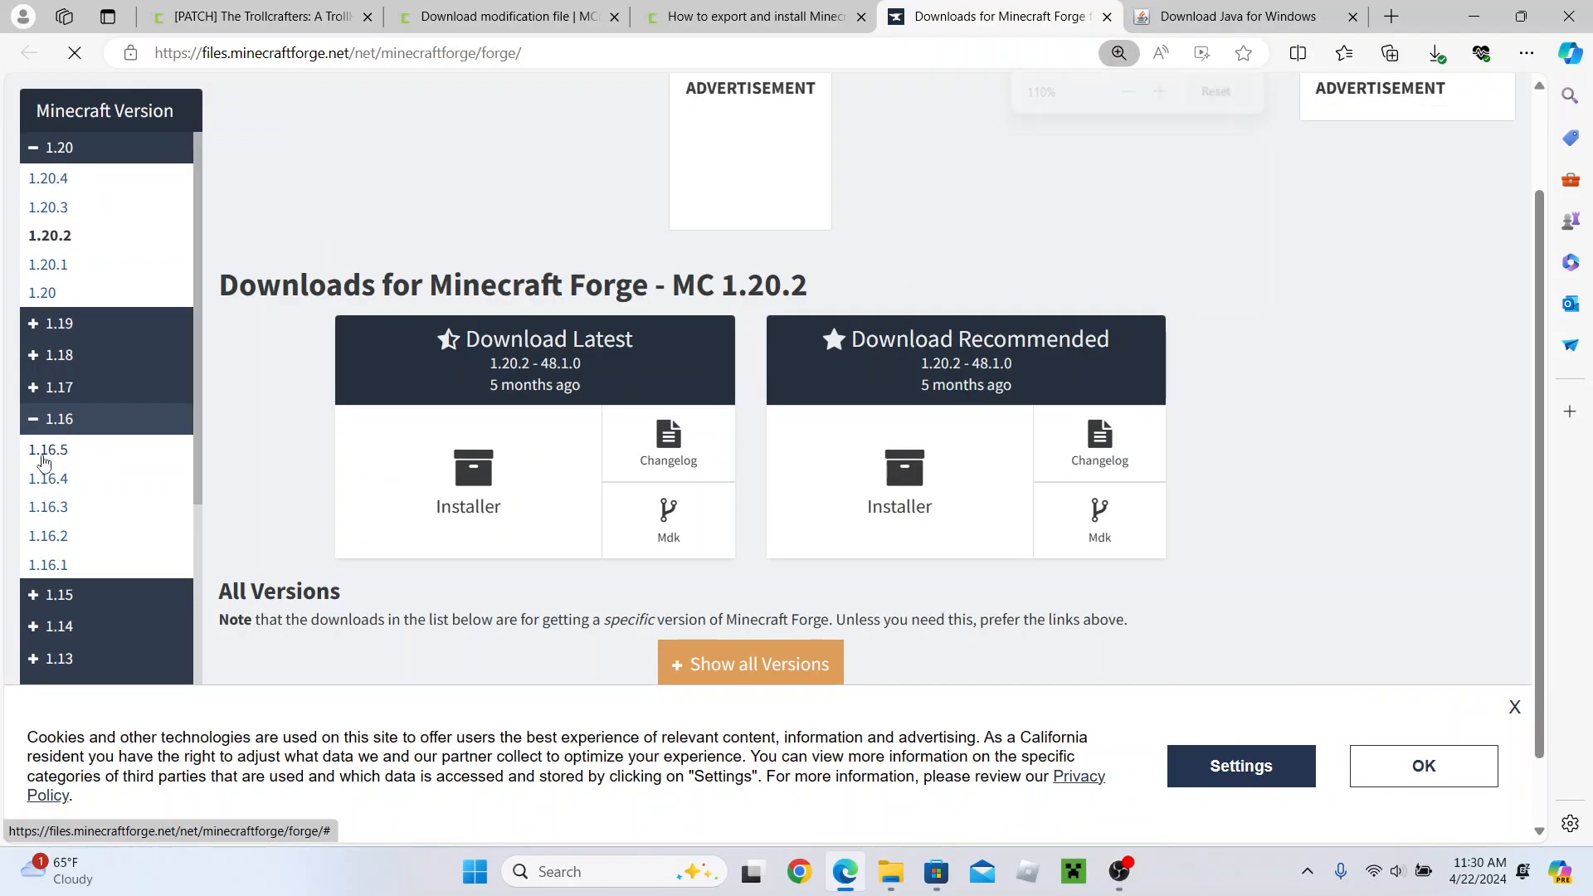
click(60, 449)
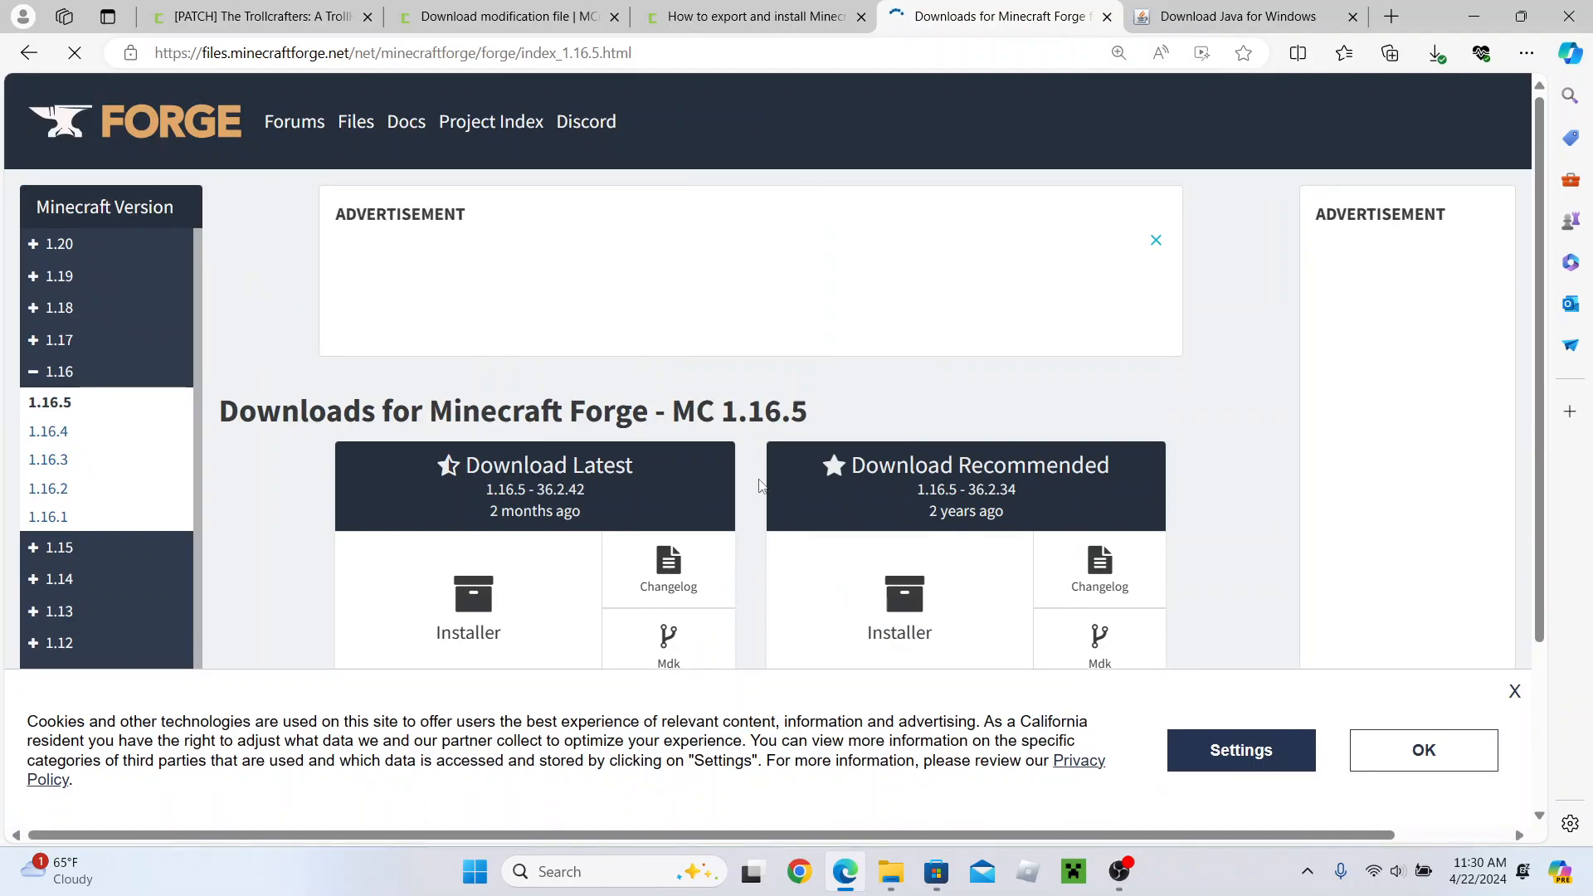
scroll(966, 481, down, 1)
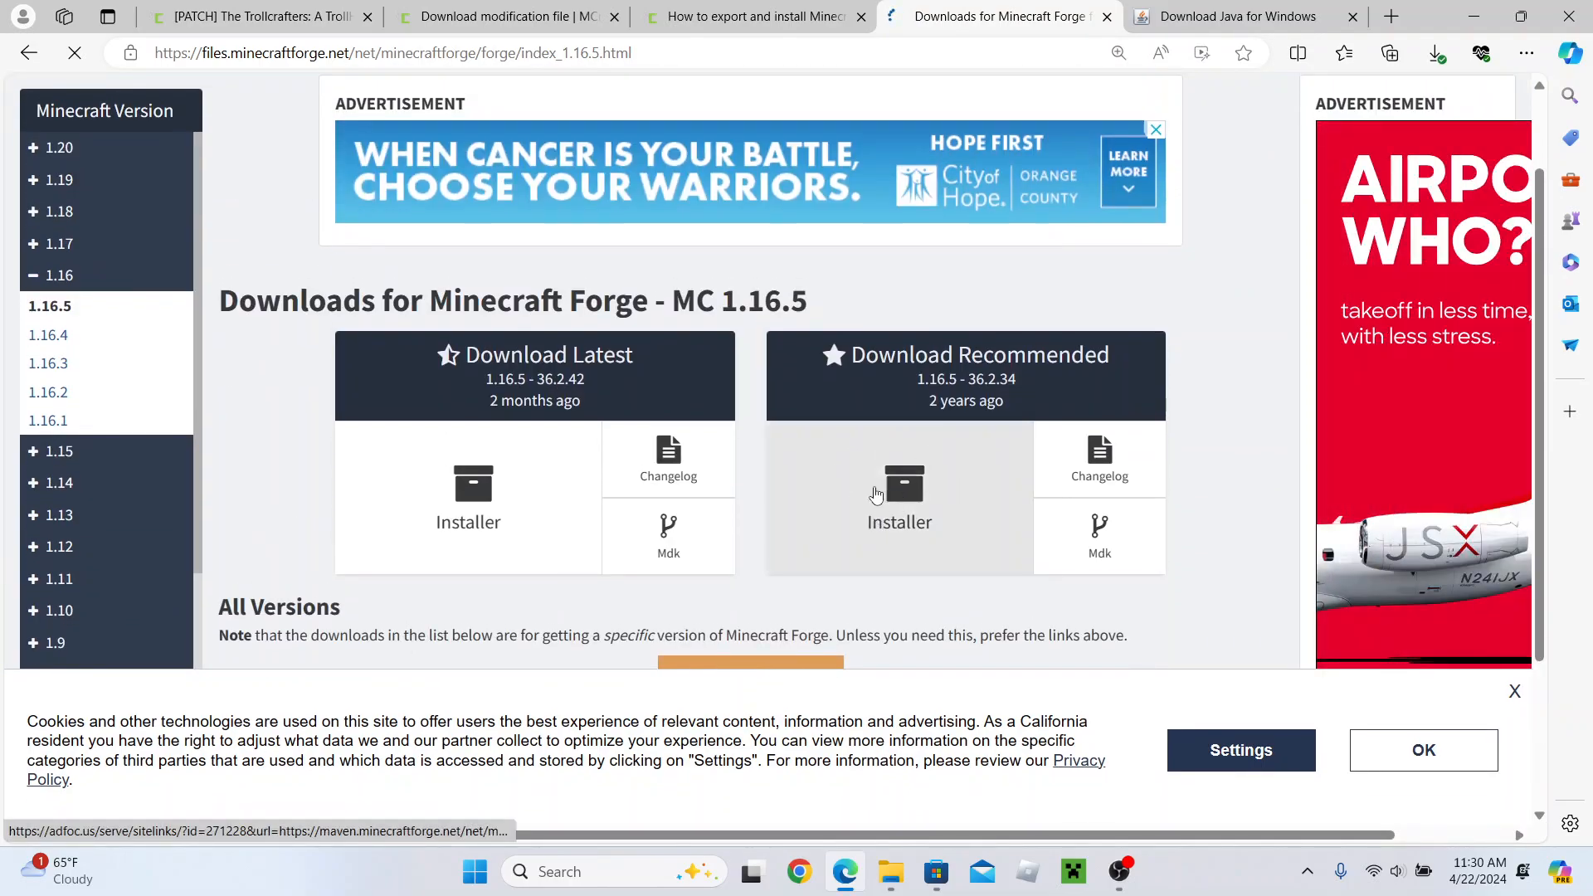
click(902, 498)
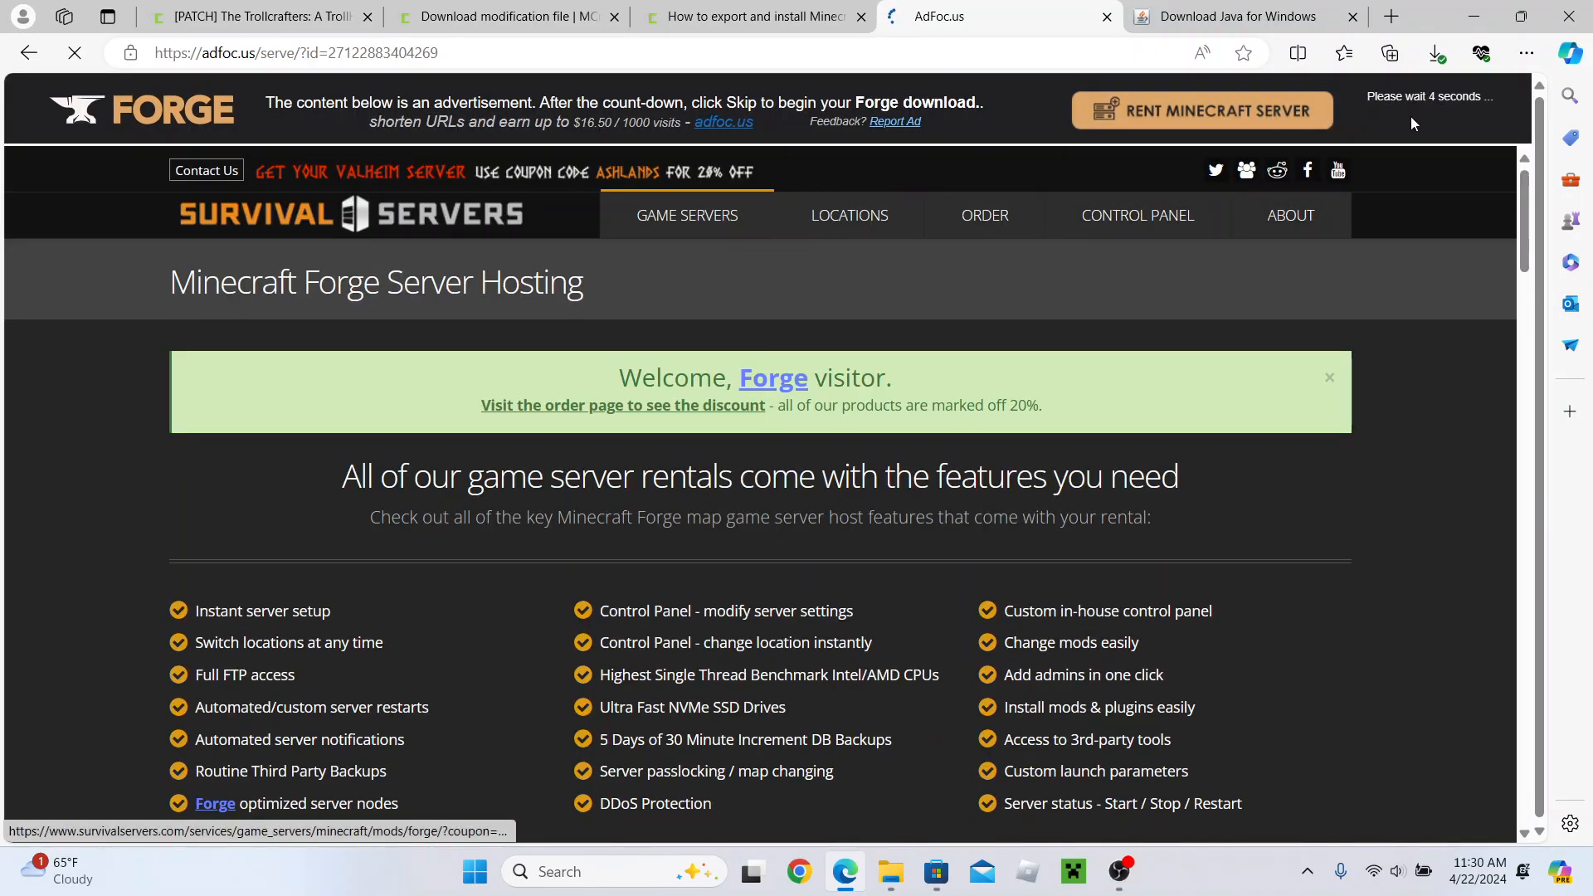
- Return to the mod installation guide and highlight the "Download and Install Minecraft Forge" heading
click(798, 21)
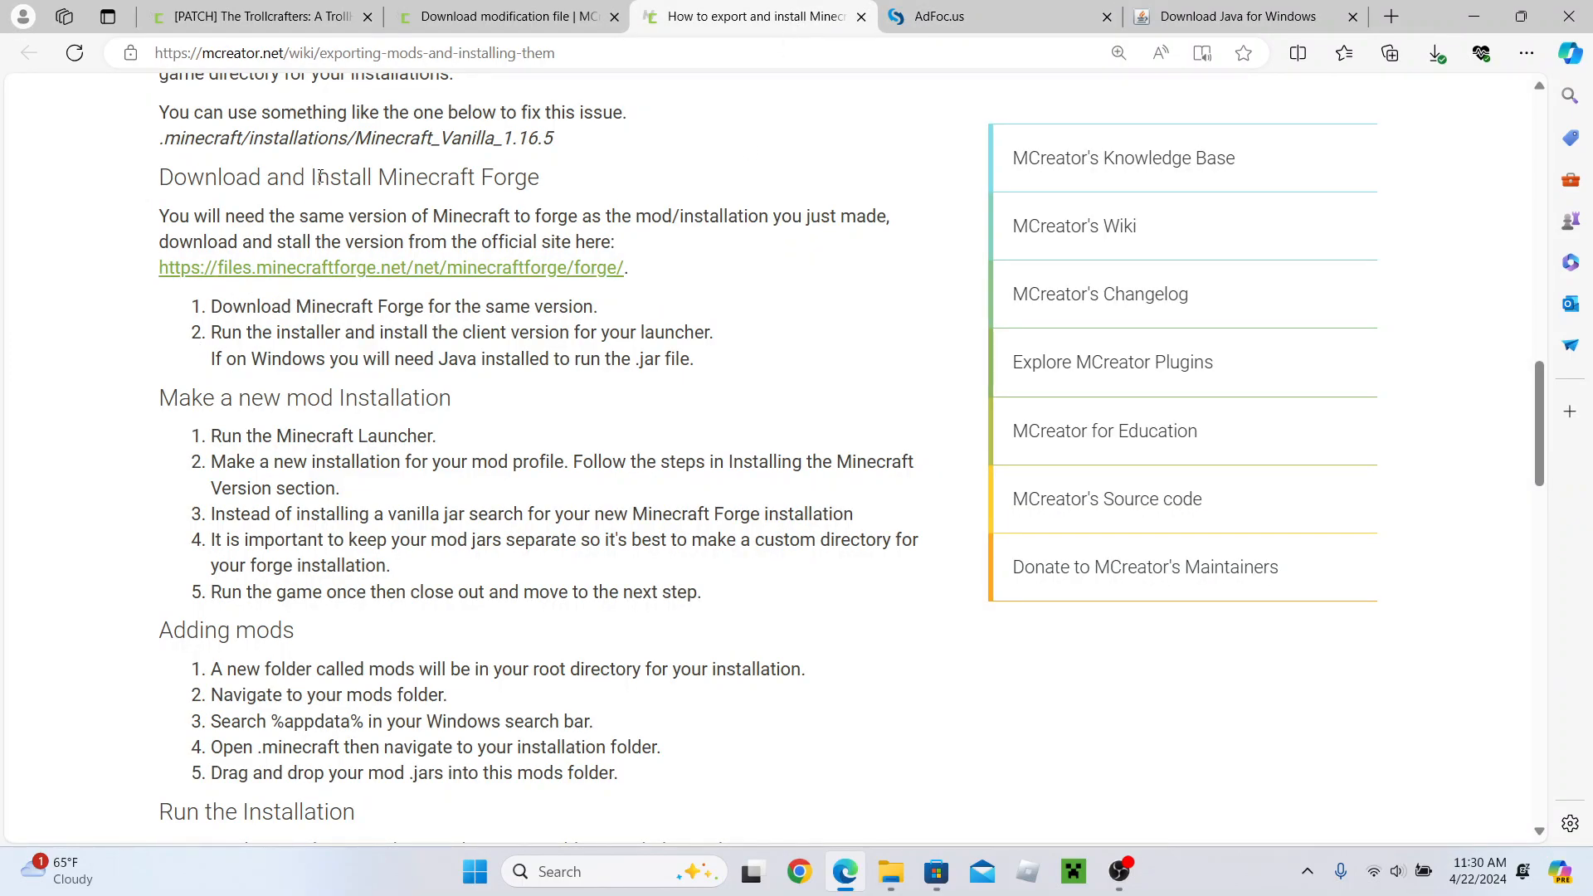
drag(169, 181, 543, 183)
click(148, 180)
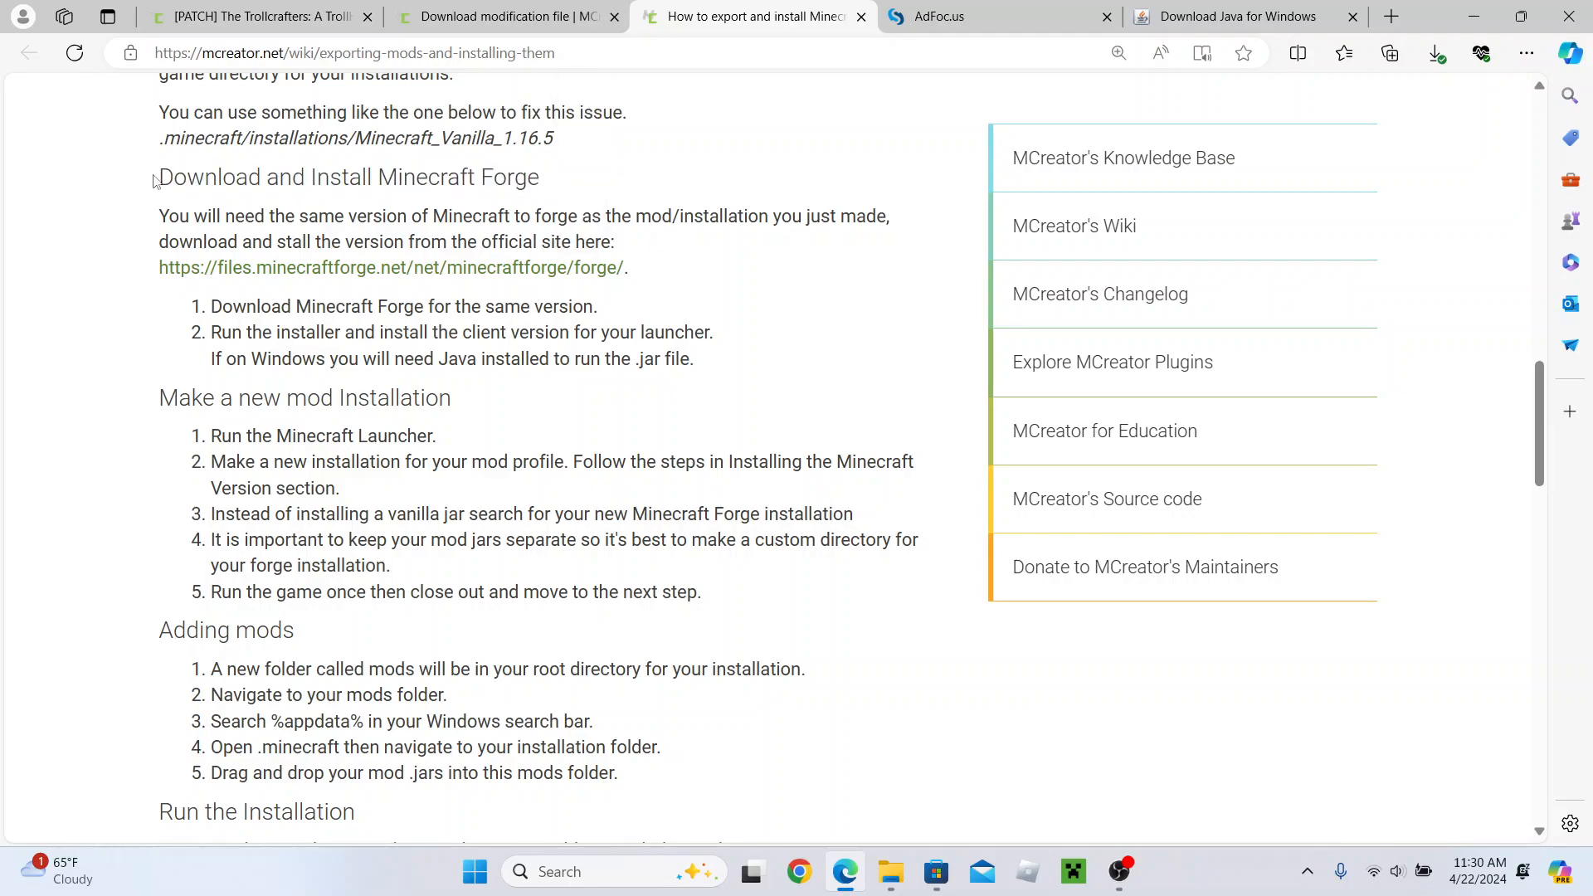
- Skip the advertisement page to download forge-1.16.5-36.2.34-installer.jar and keep the file despite the browser's safety prompt
drag(197, 182, 176, 181)
click(1012, 29)
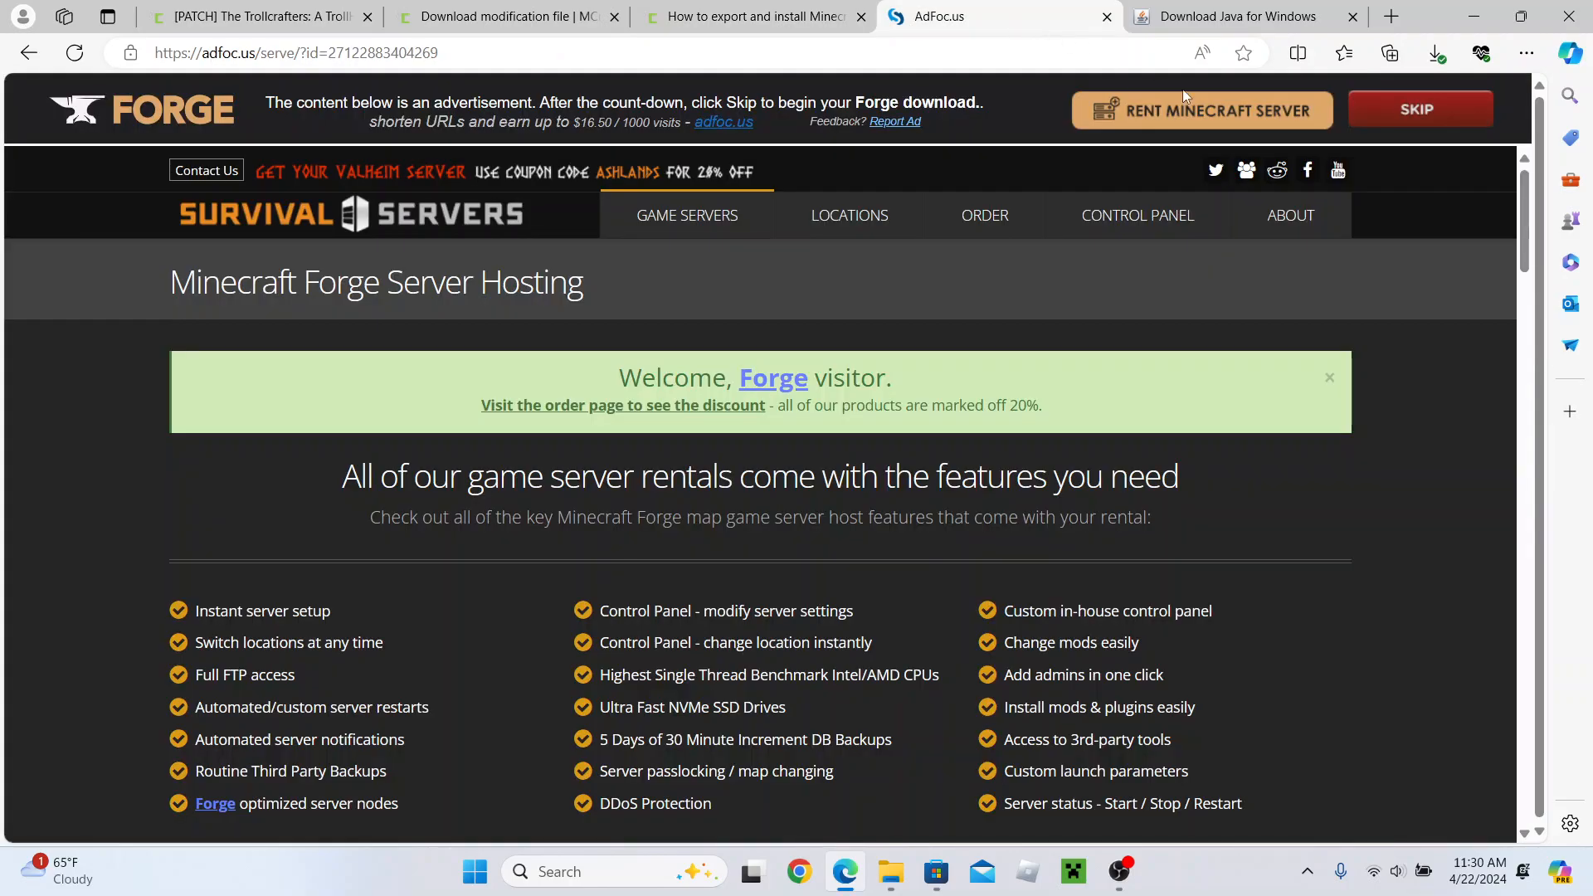
click(1392, 122)
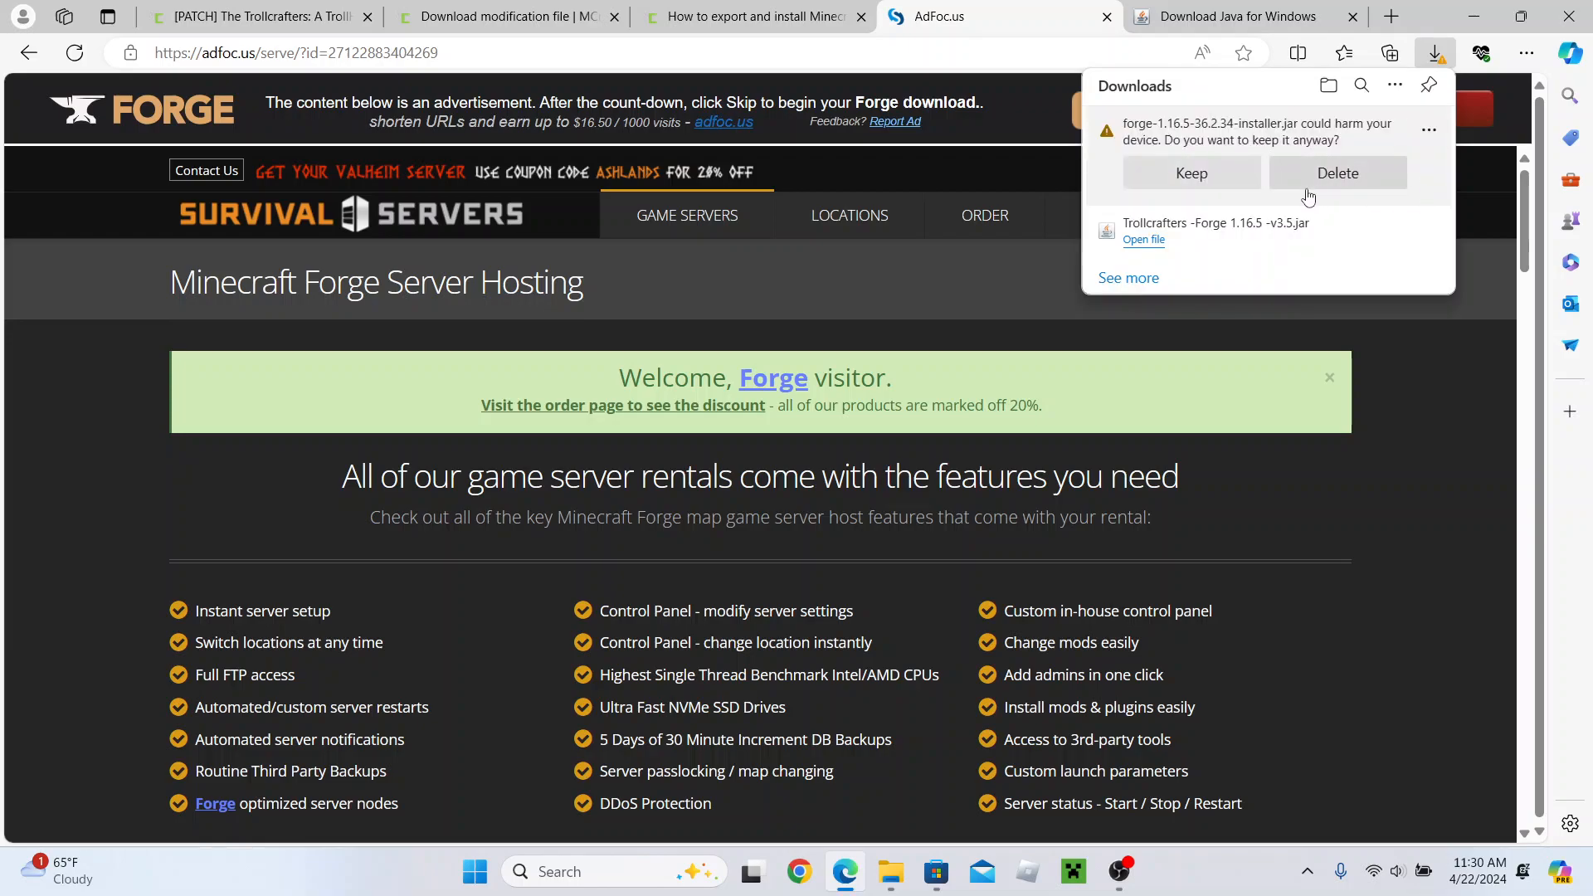
click(1224, 178)
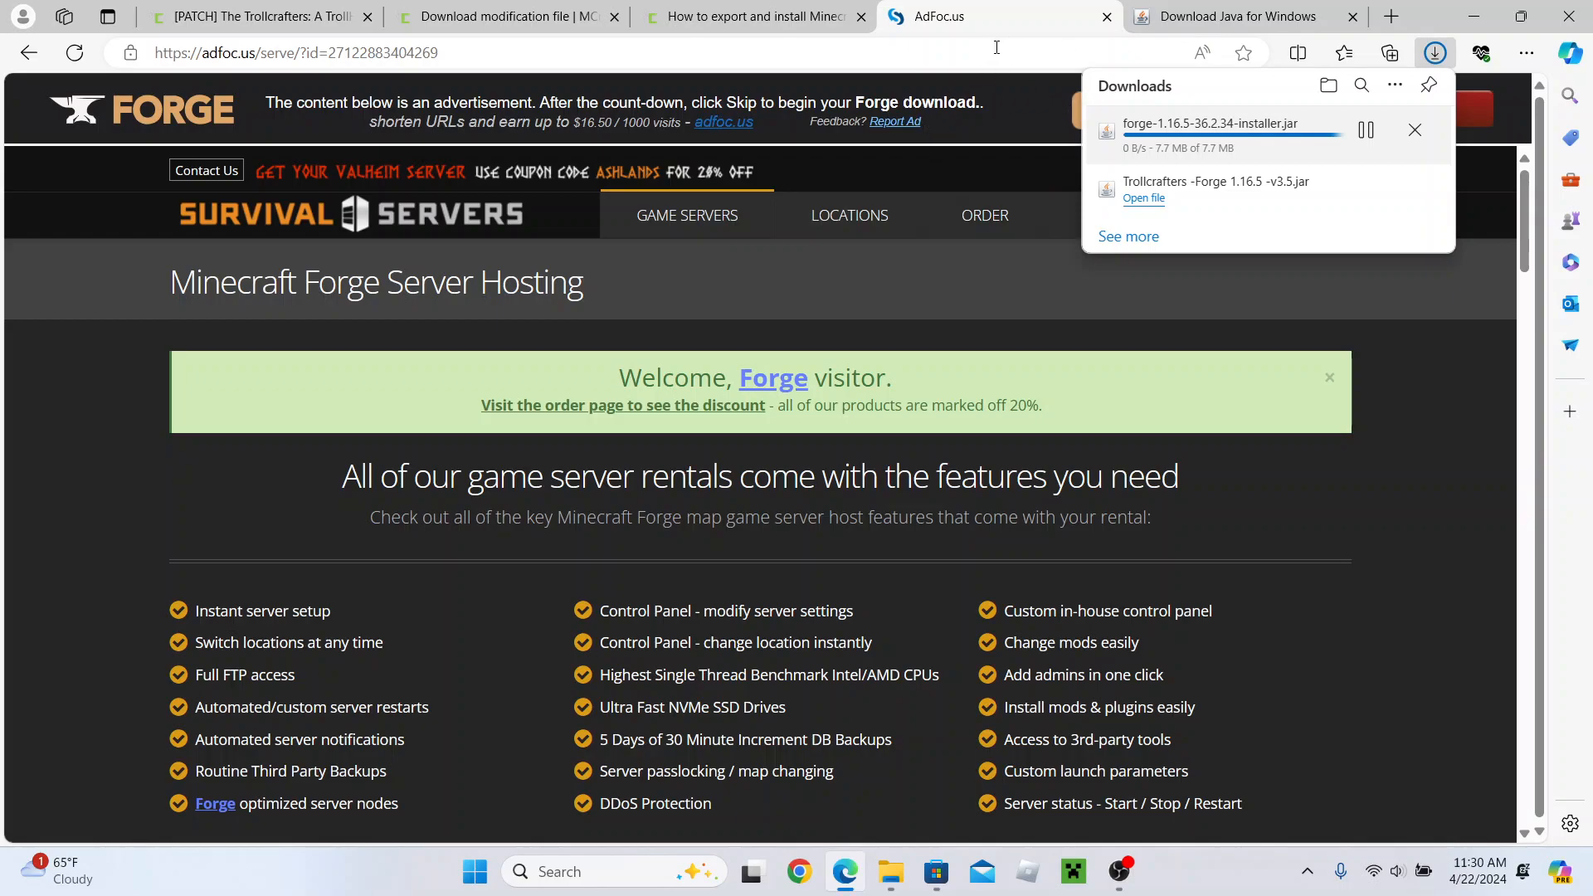
- Show the browser's downloaded files in the Downloads folder and select the forge-1.16.5-36.2.34-installer executable jar
click(758, 18)
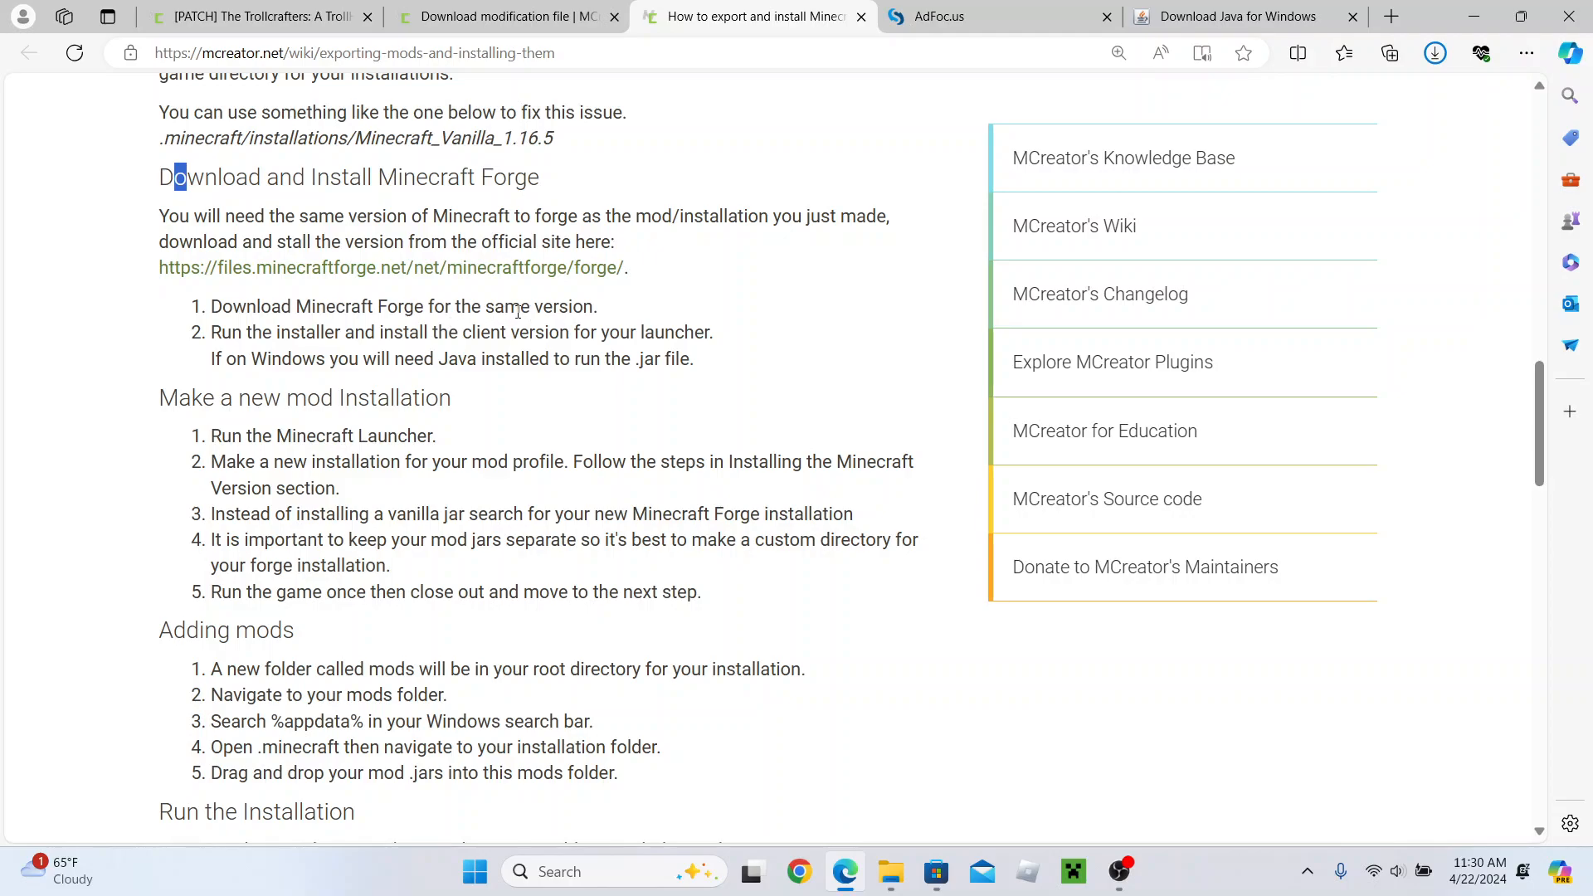
click(996, 18)
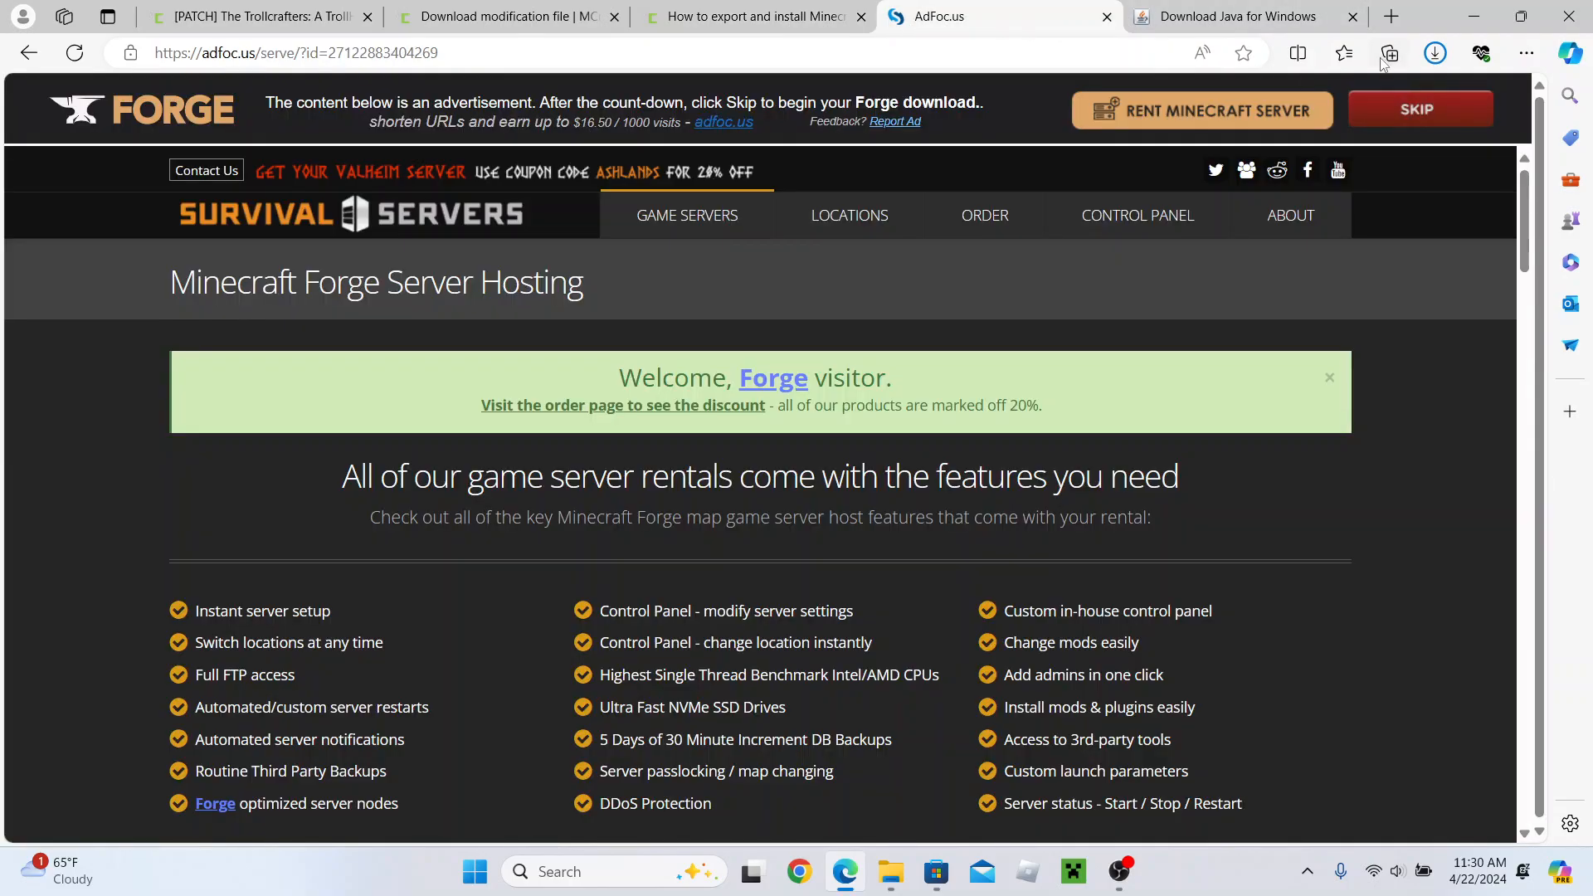
click(1435, 52)
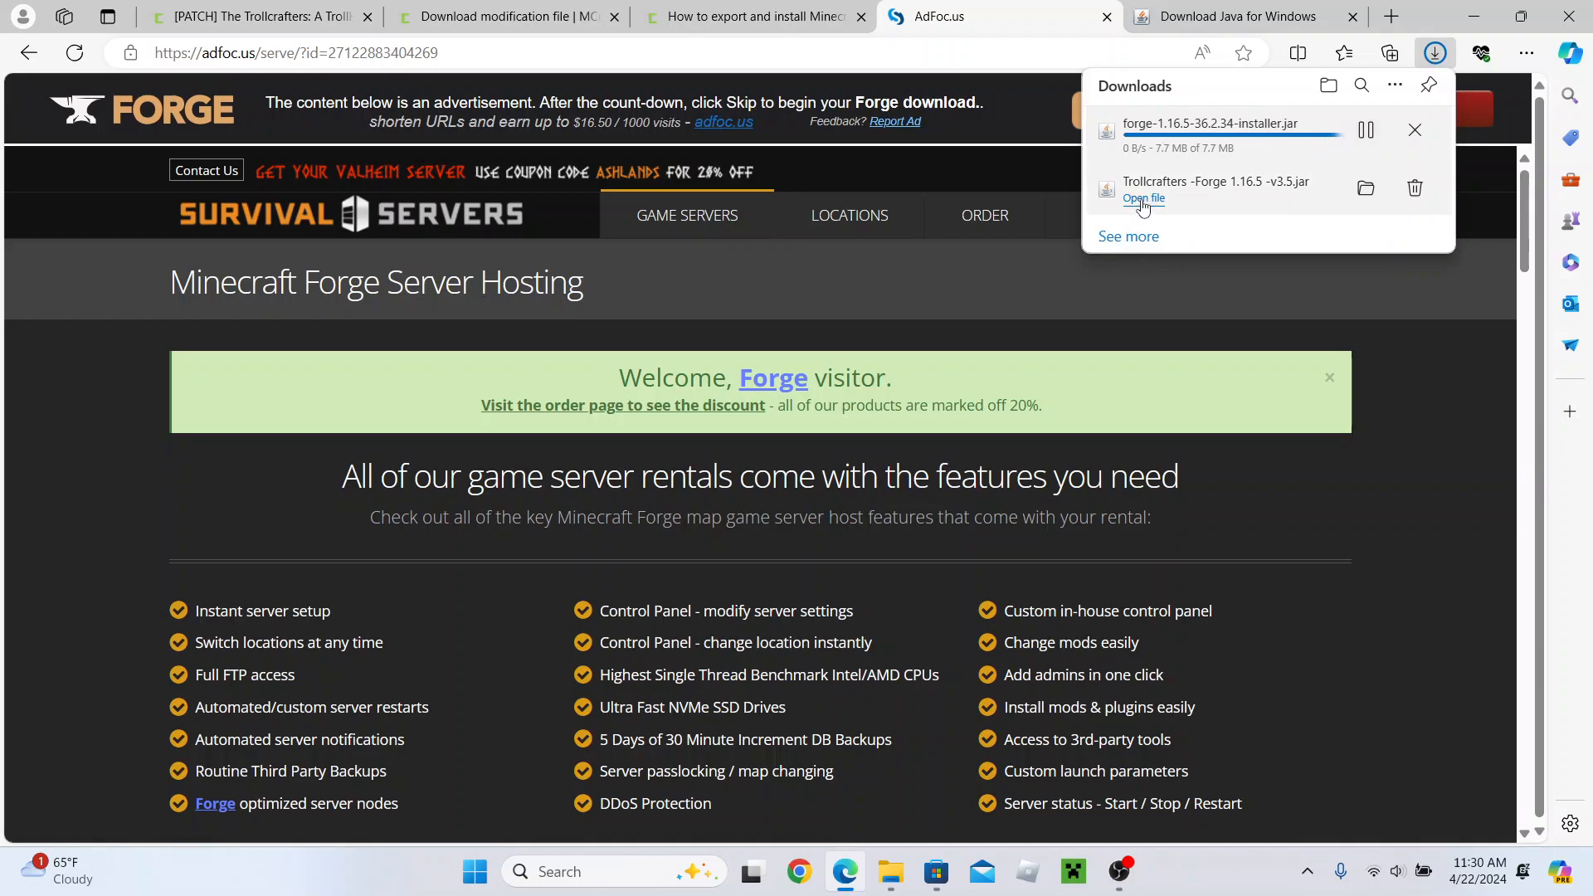
click(1366, 188)
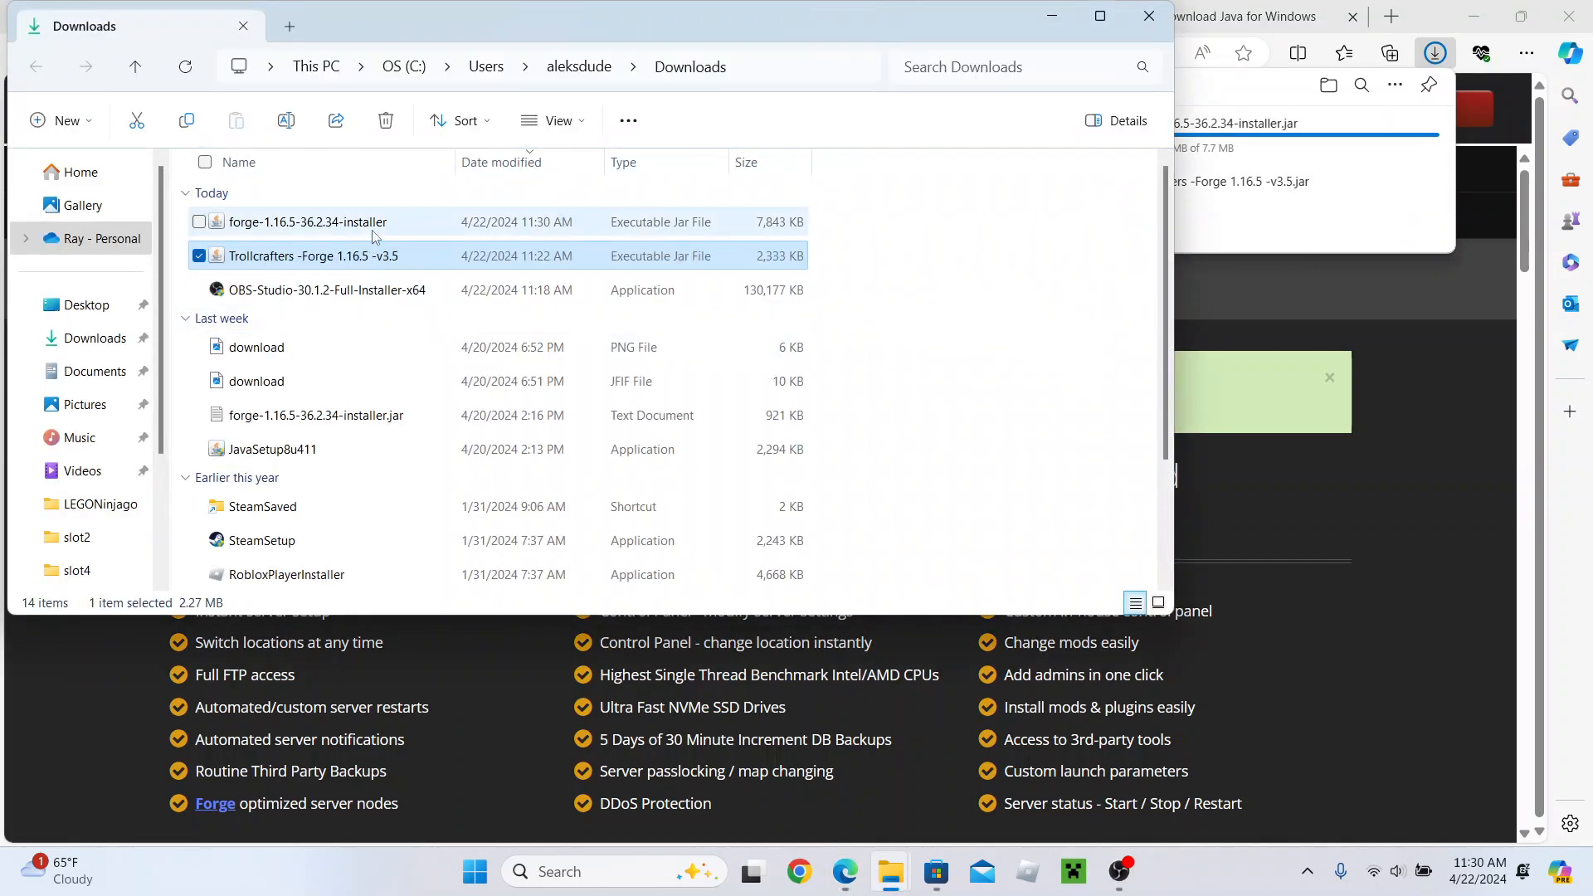
click(360, 429)
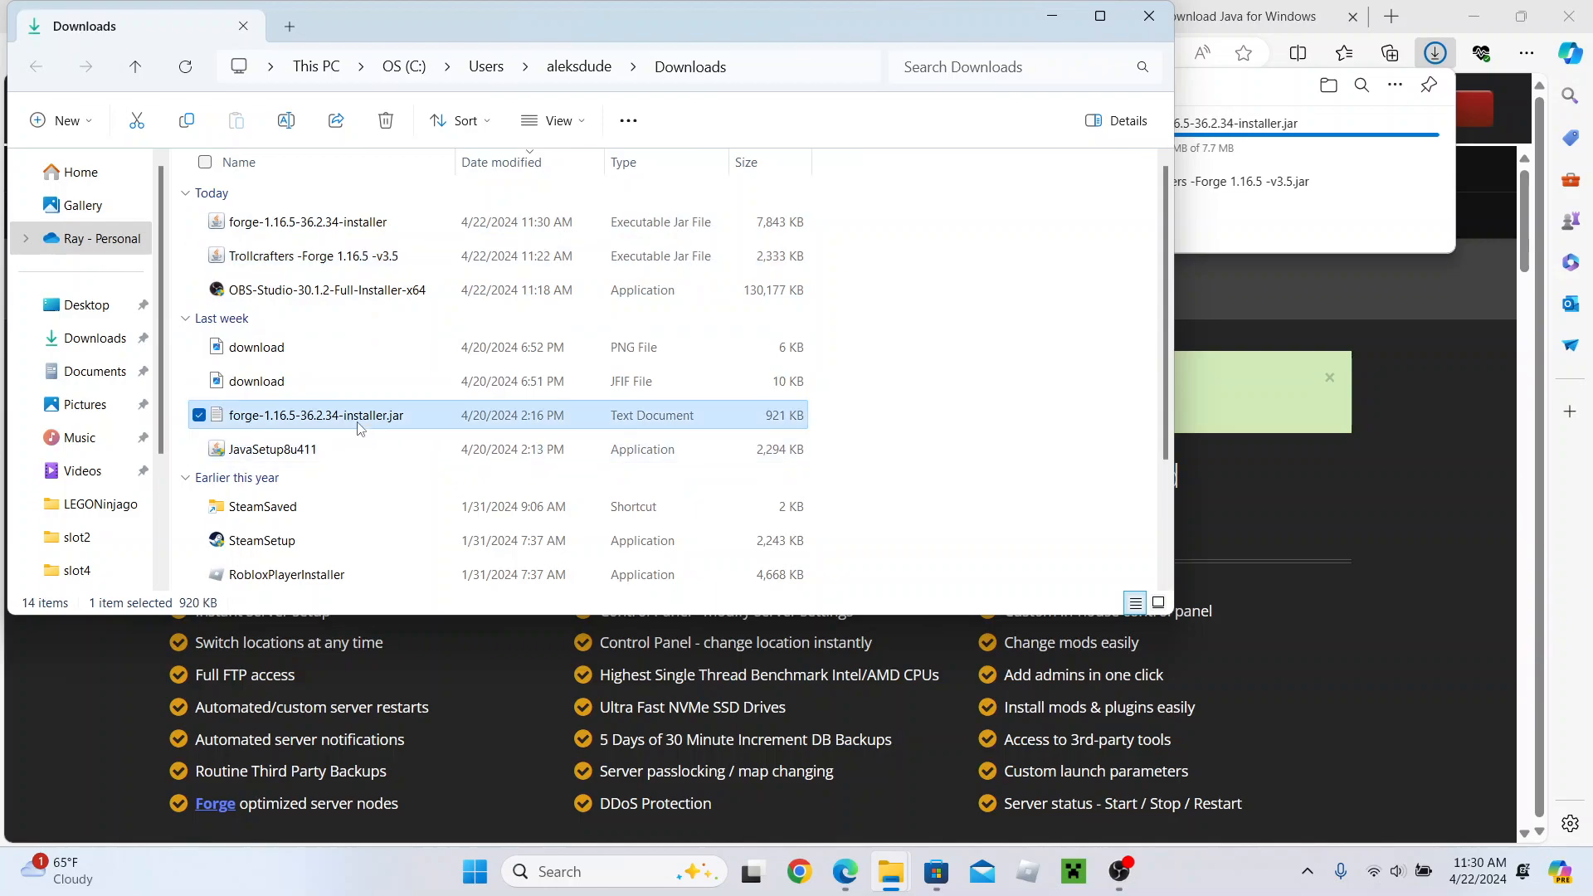
click(373, 230)
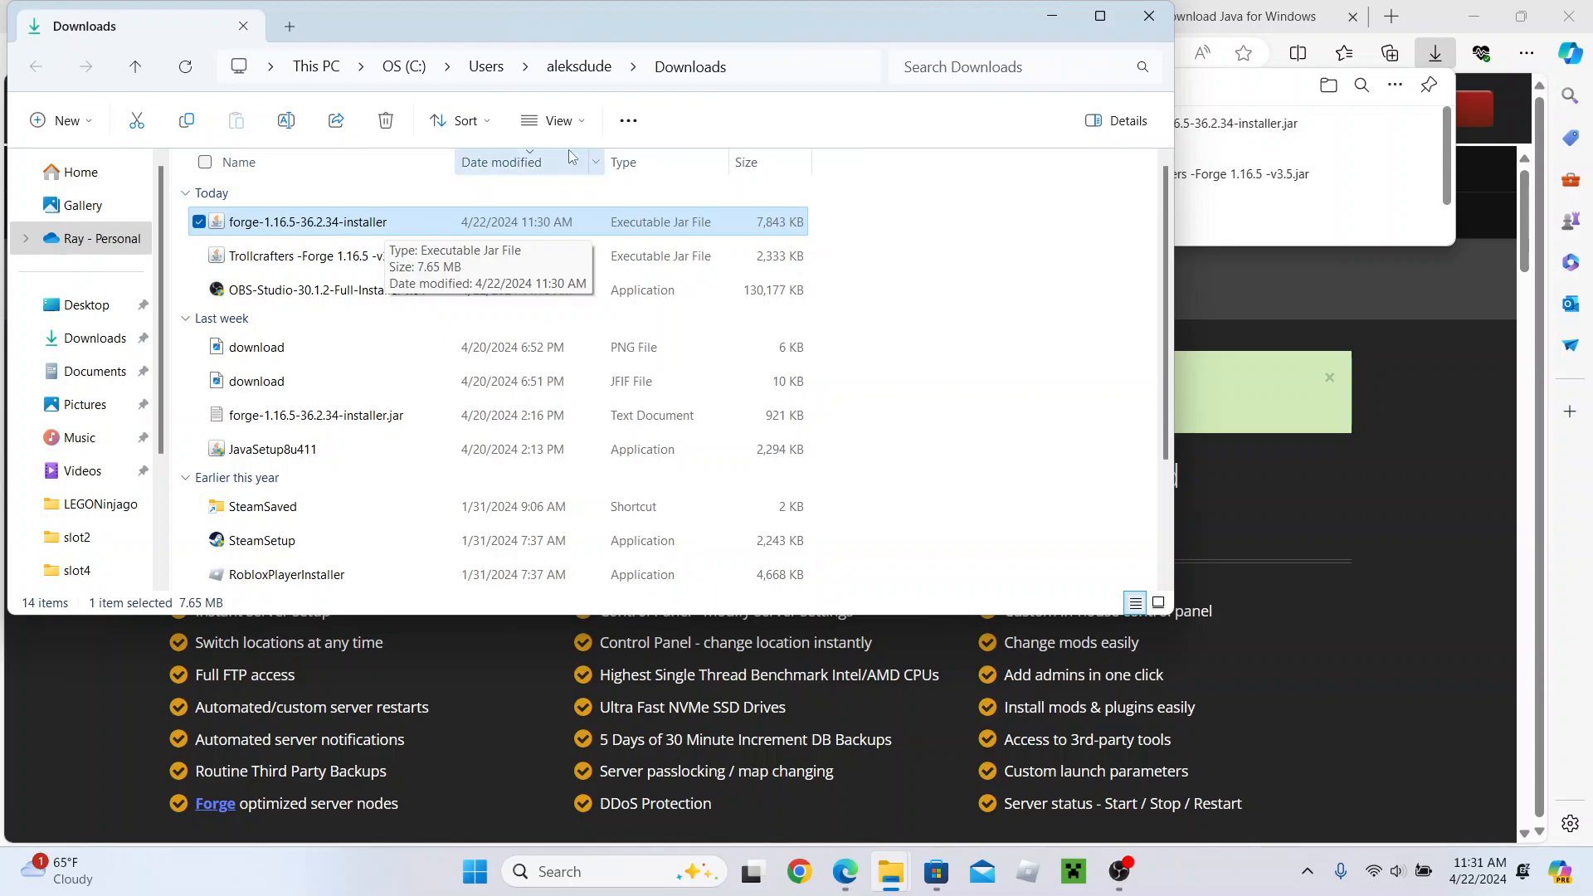
drag(774, 28, 949, 192)
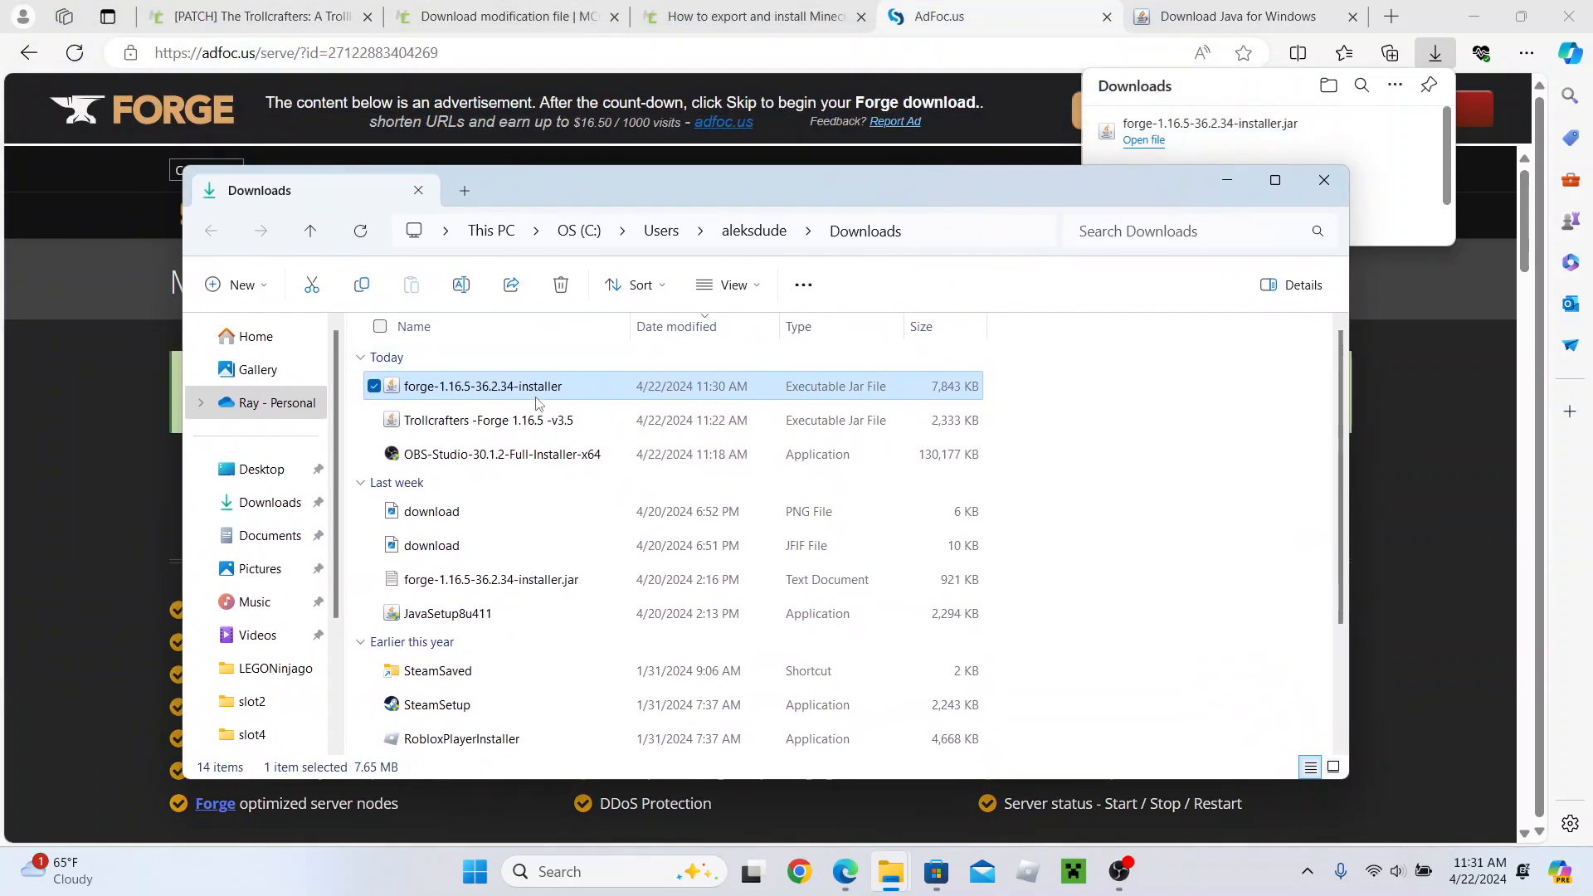
- Examine the Java download page for Windows, including its Download Java section
click(1202, 27)
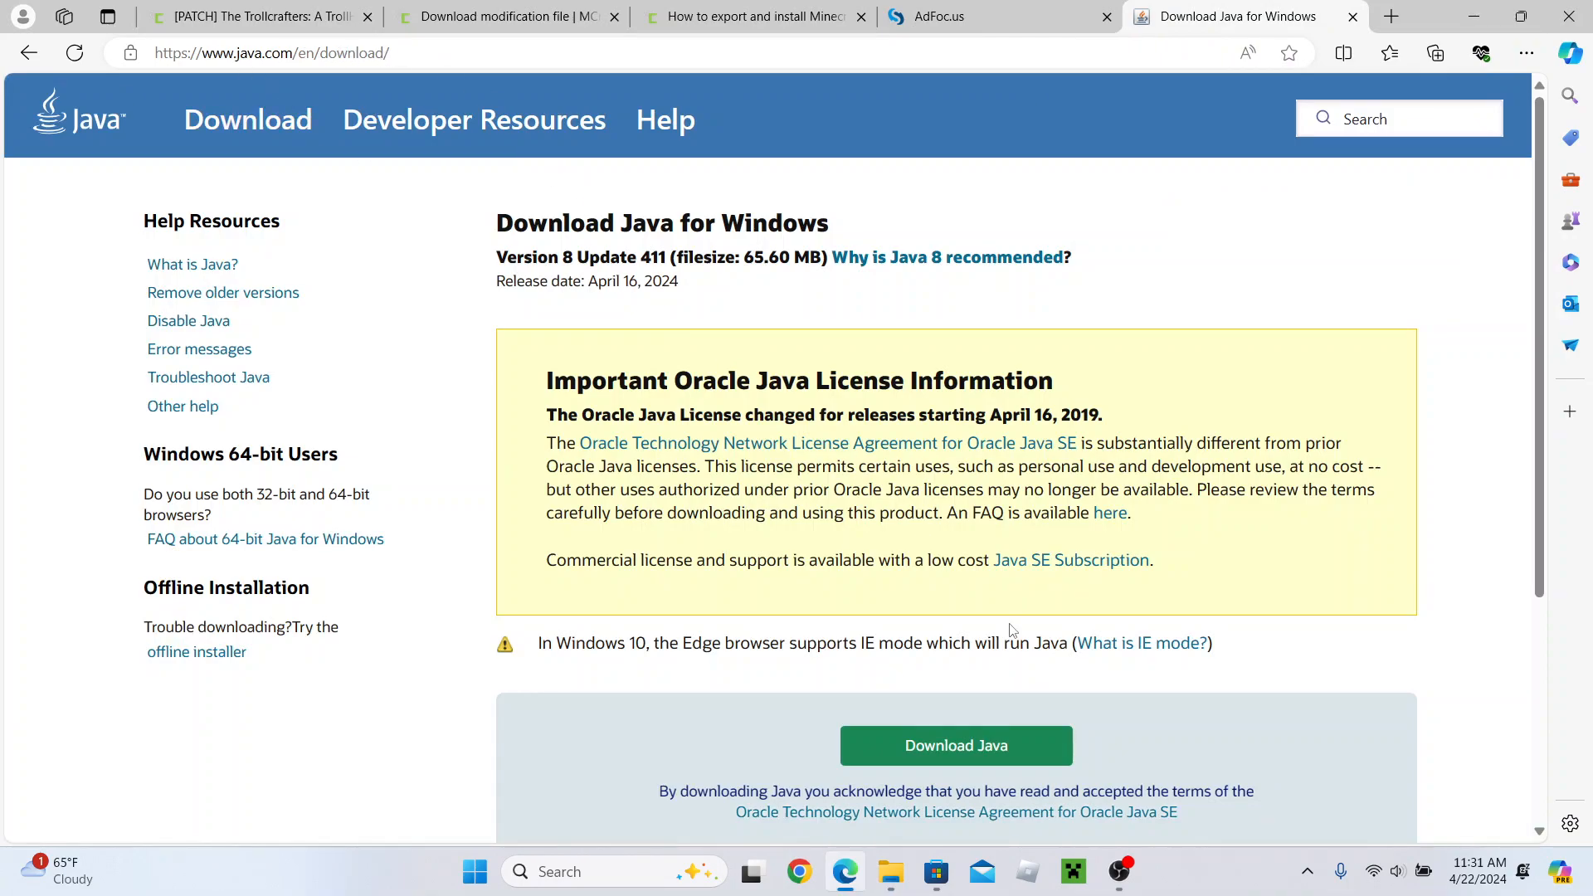
scroll(1007, 639, down, 1)
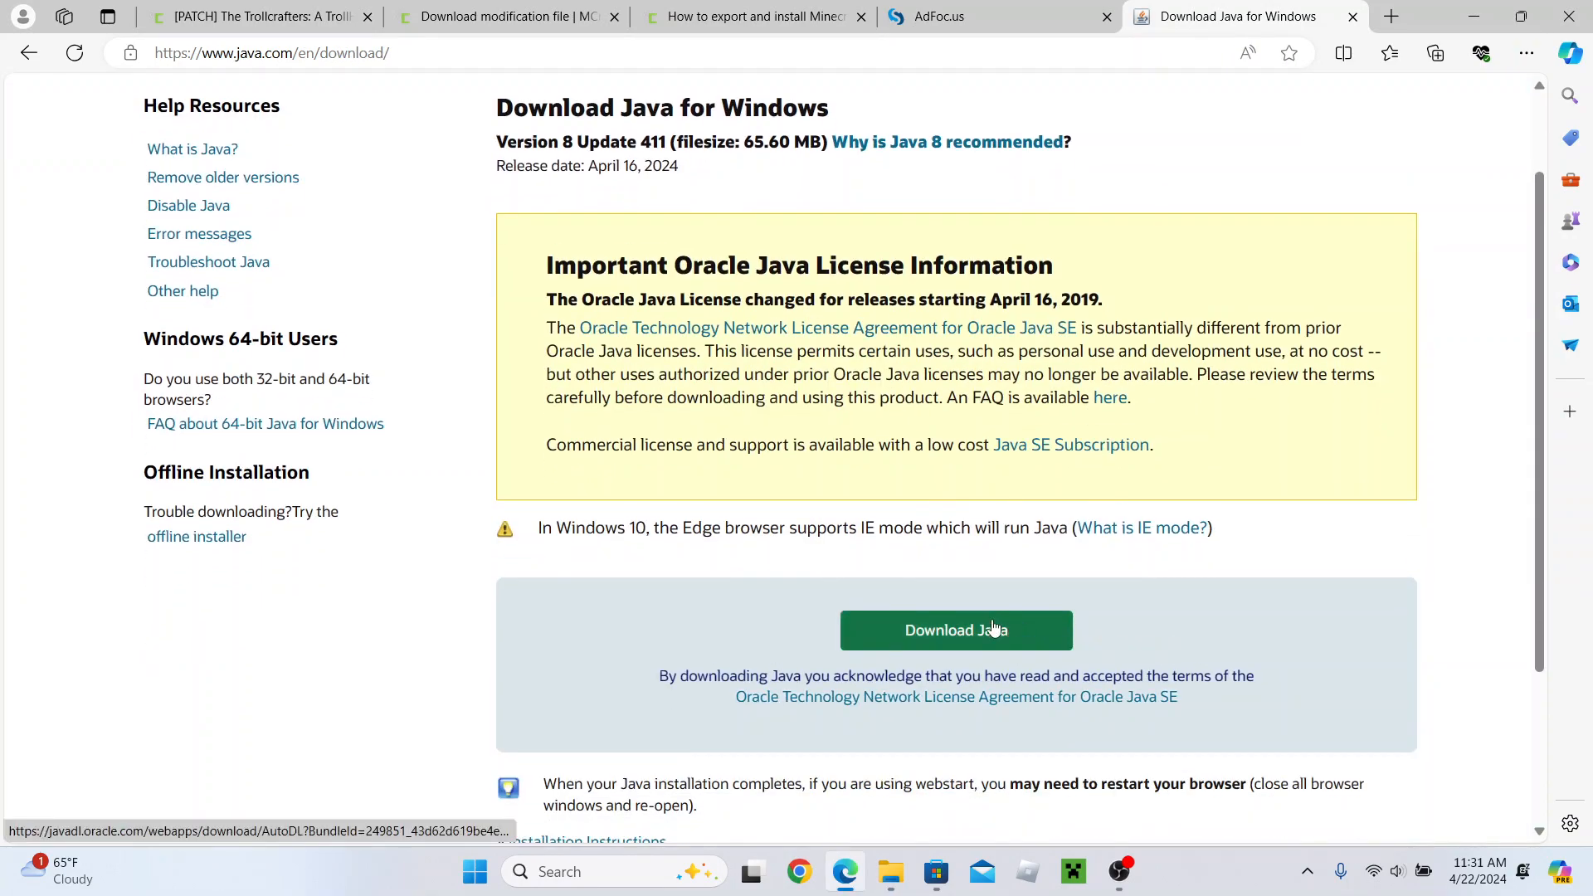
scroll(987, 626, down, 1)
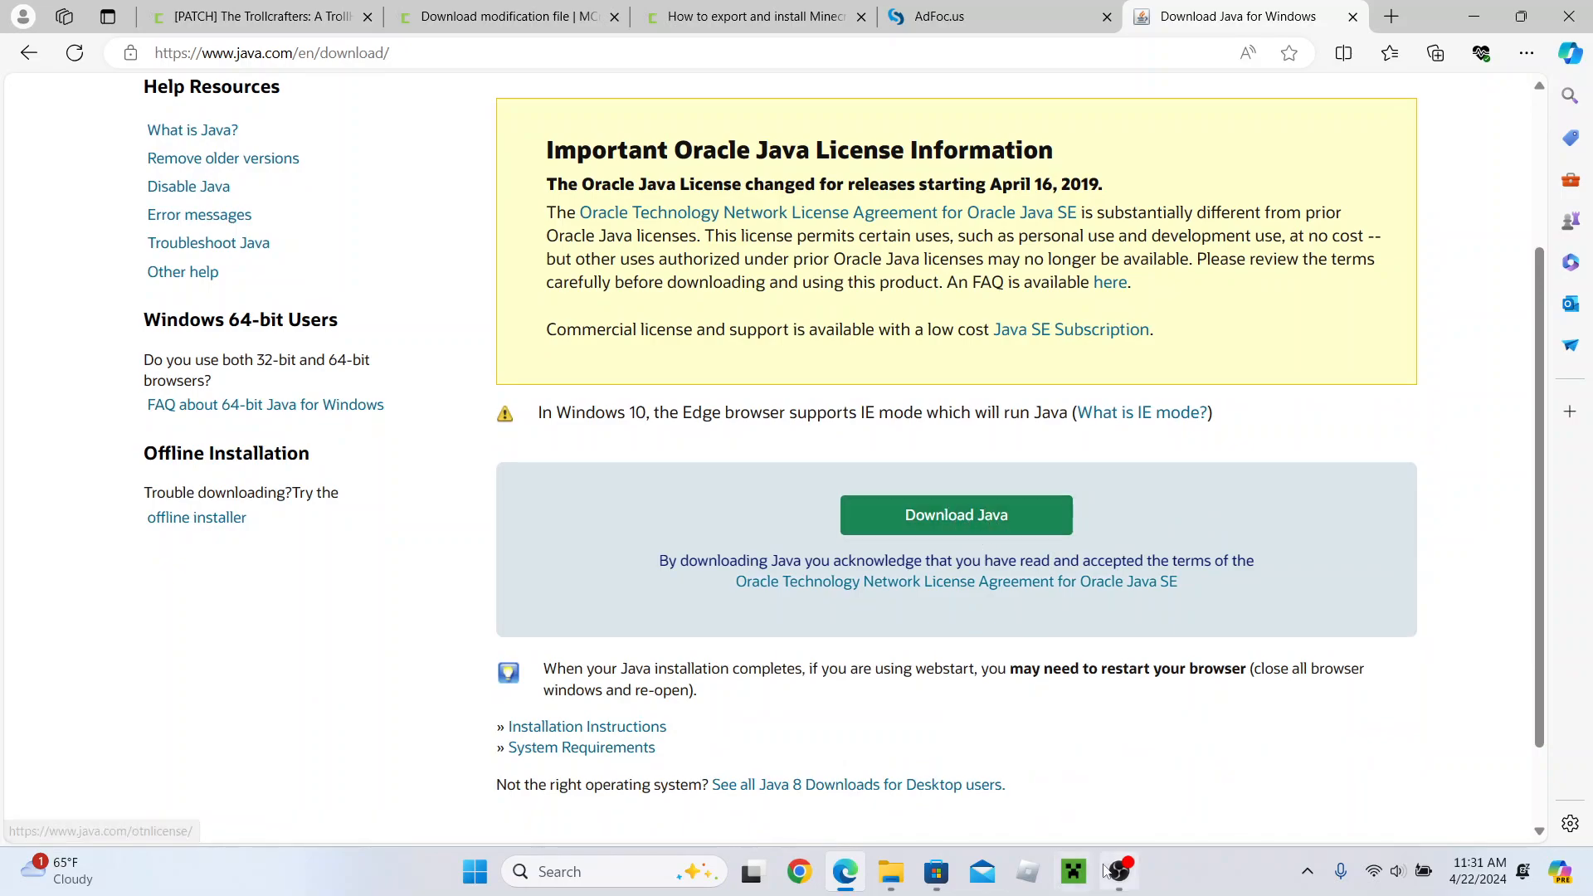
- Run the forge-1.16.5-36.2.34 installer from the Downloads folder with the Install client option, and open the Minecraft Launcher
mouse_move(891, 881)
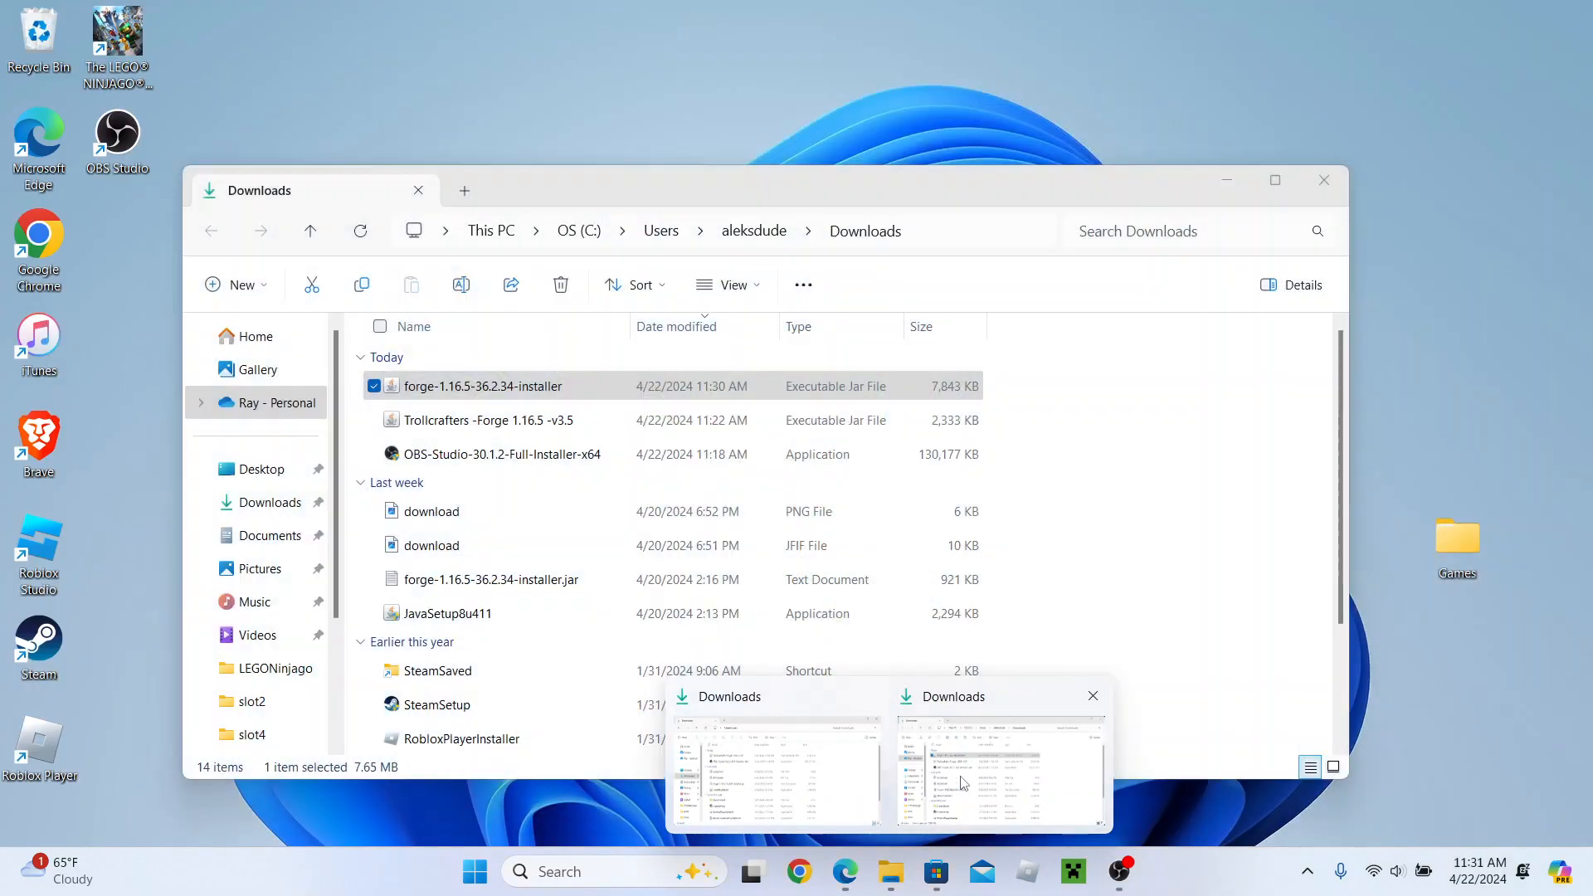
click(839, 788)
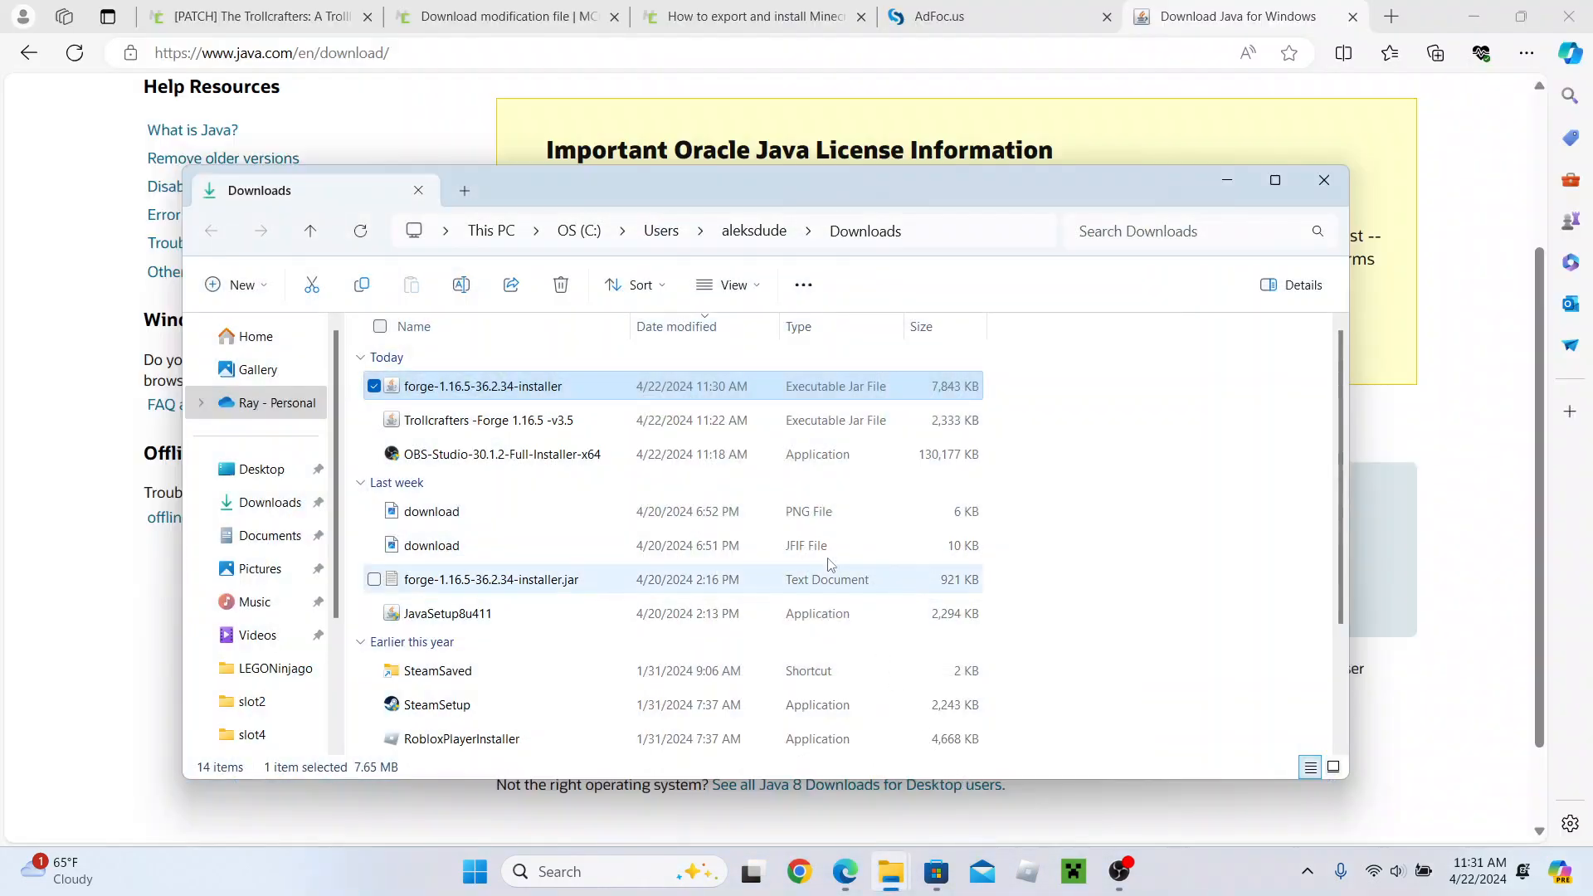
right_click(531, 393)
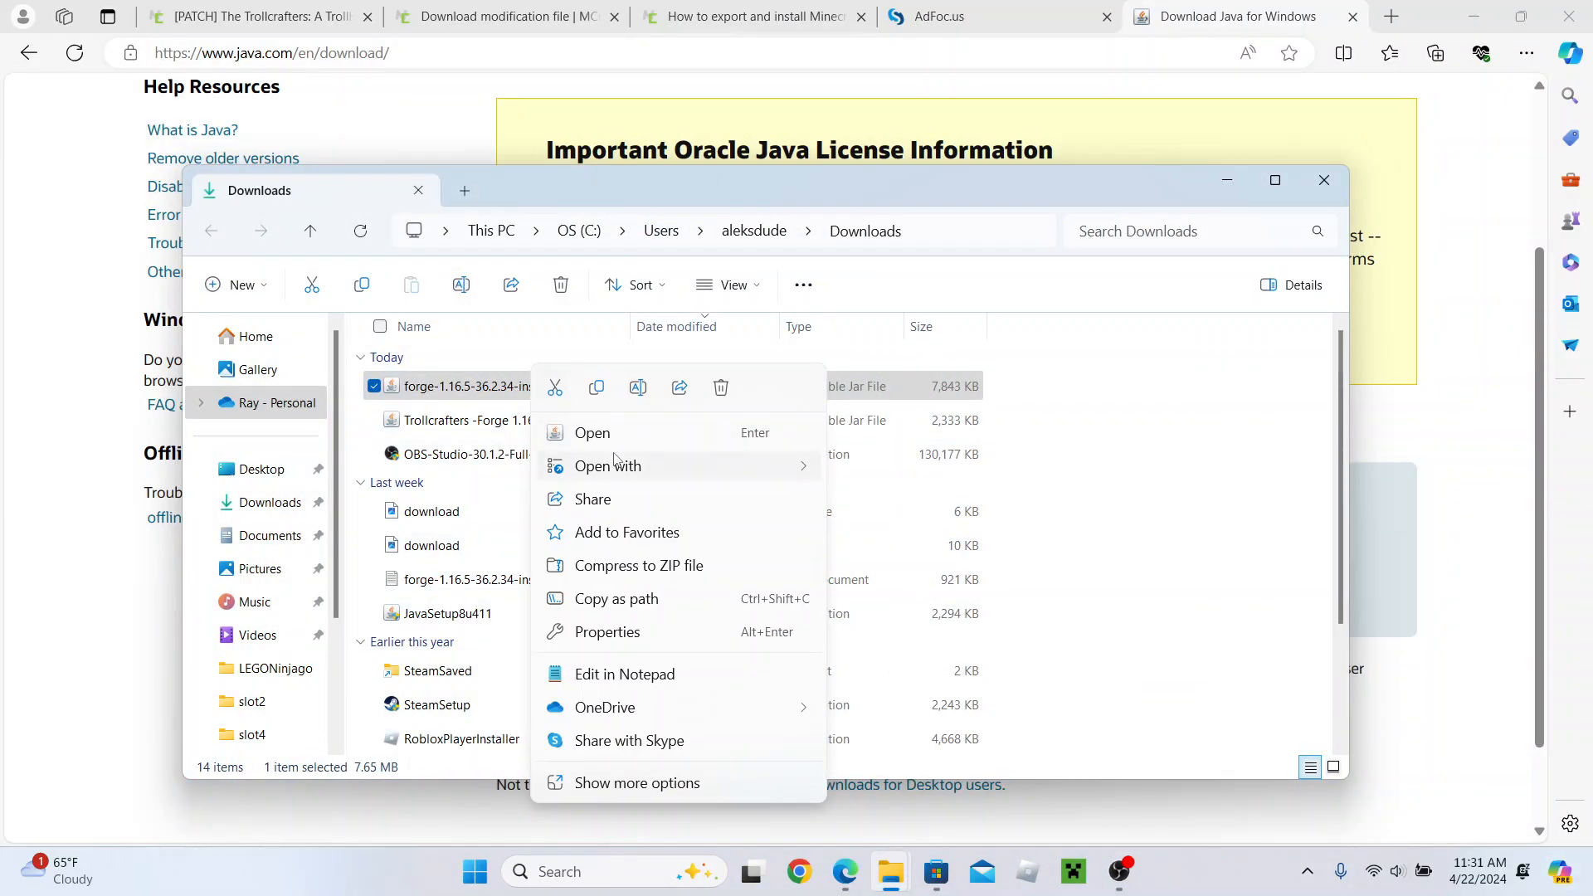
click(564, 437)
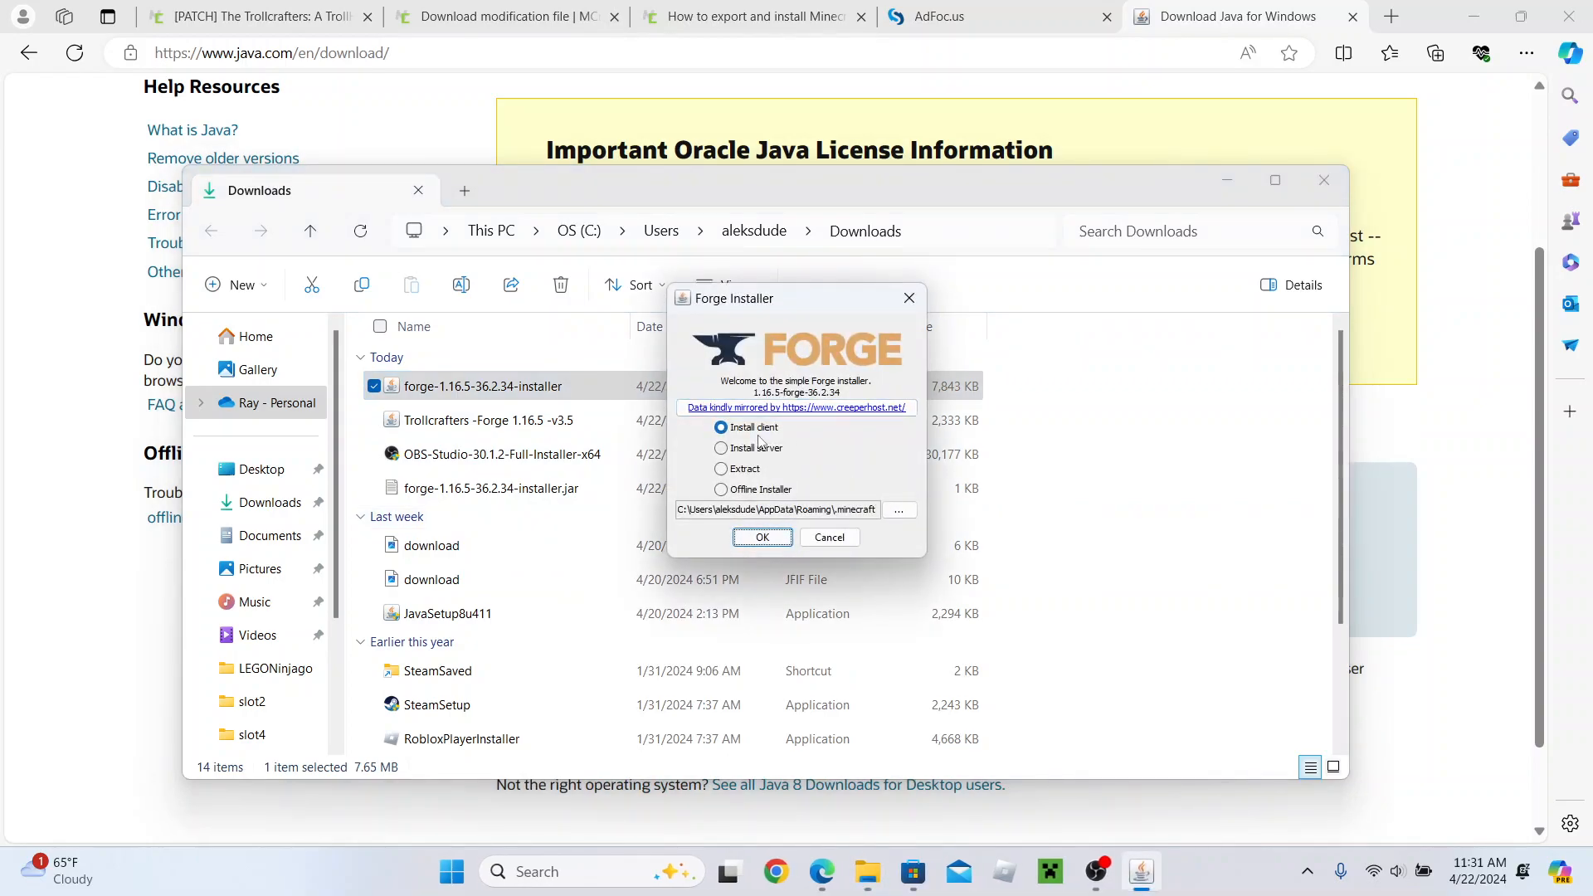
click(762, 538)
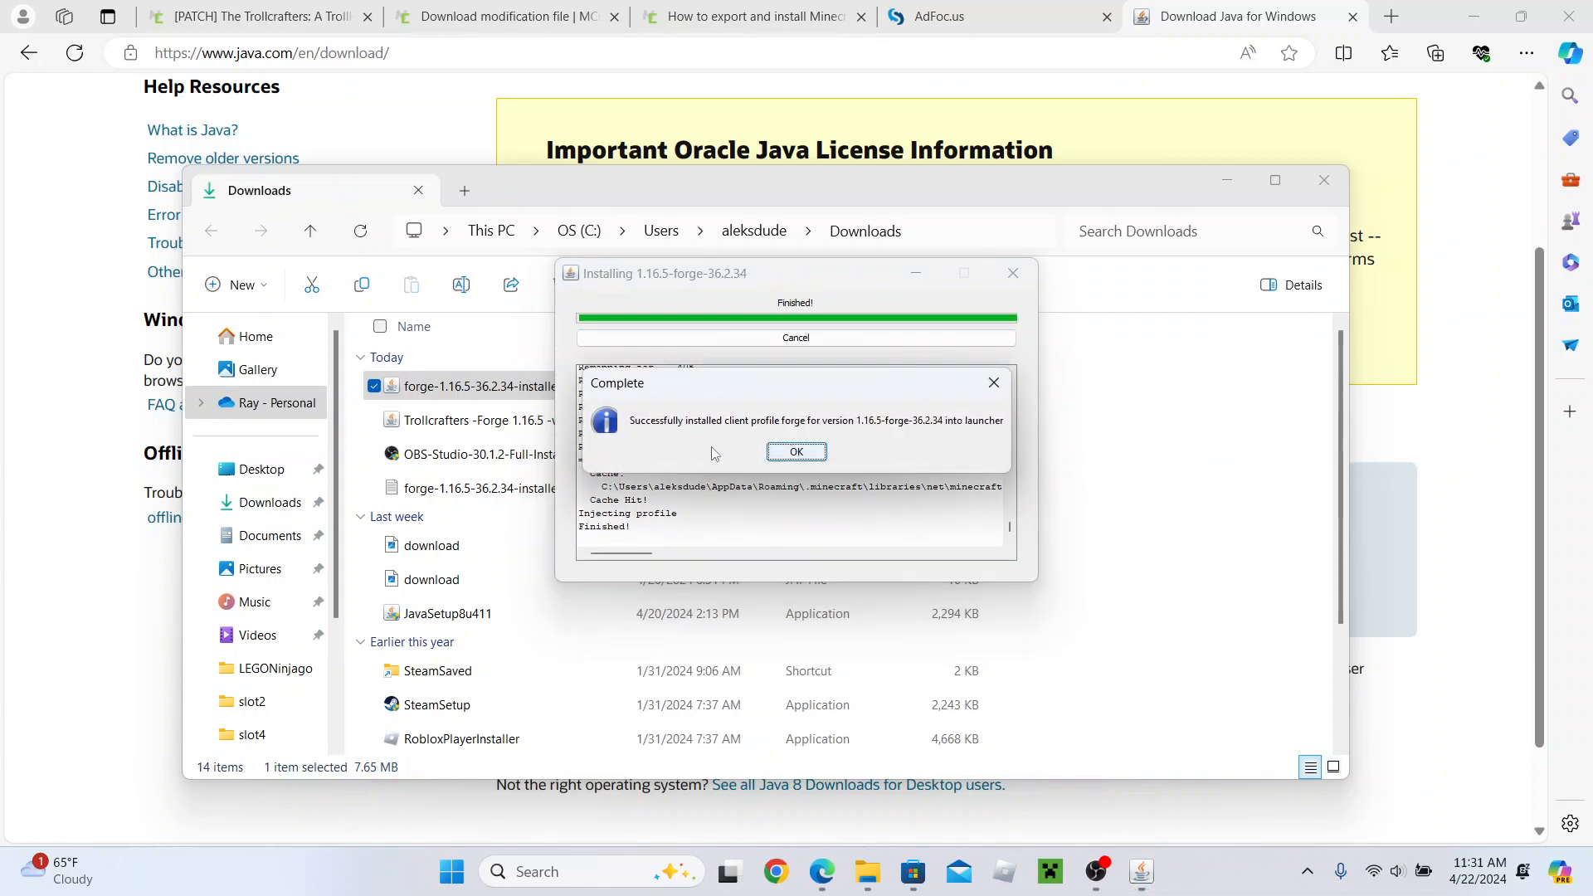
click(796, 452)
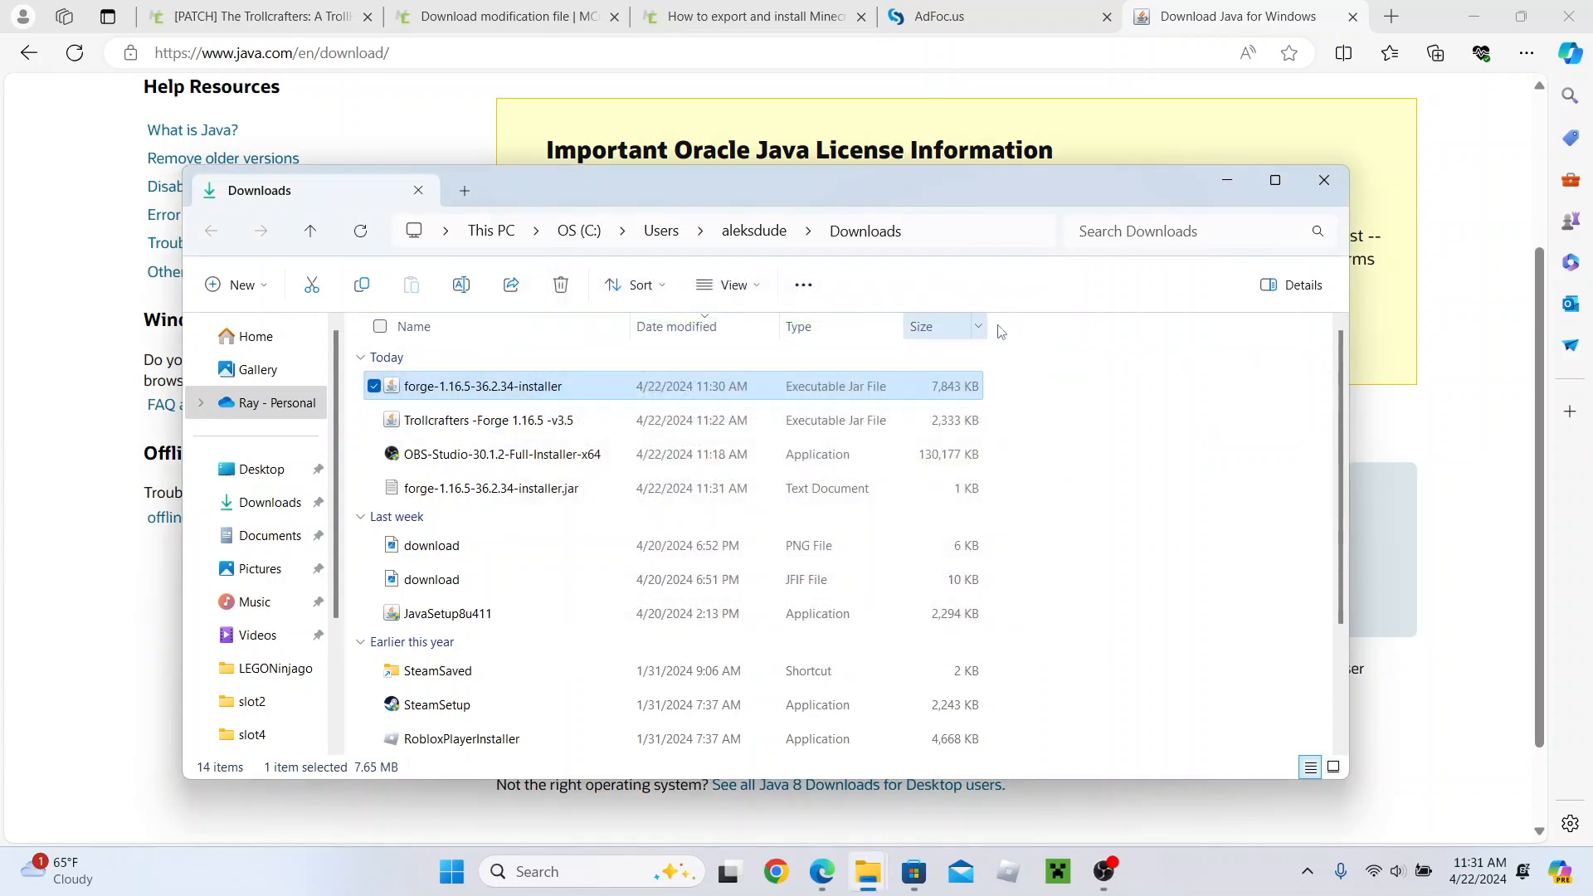
click(1083, 875)
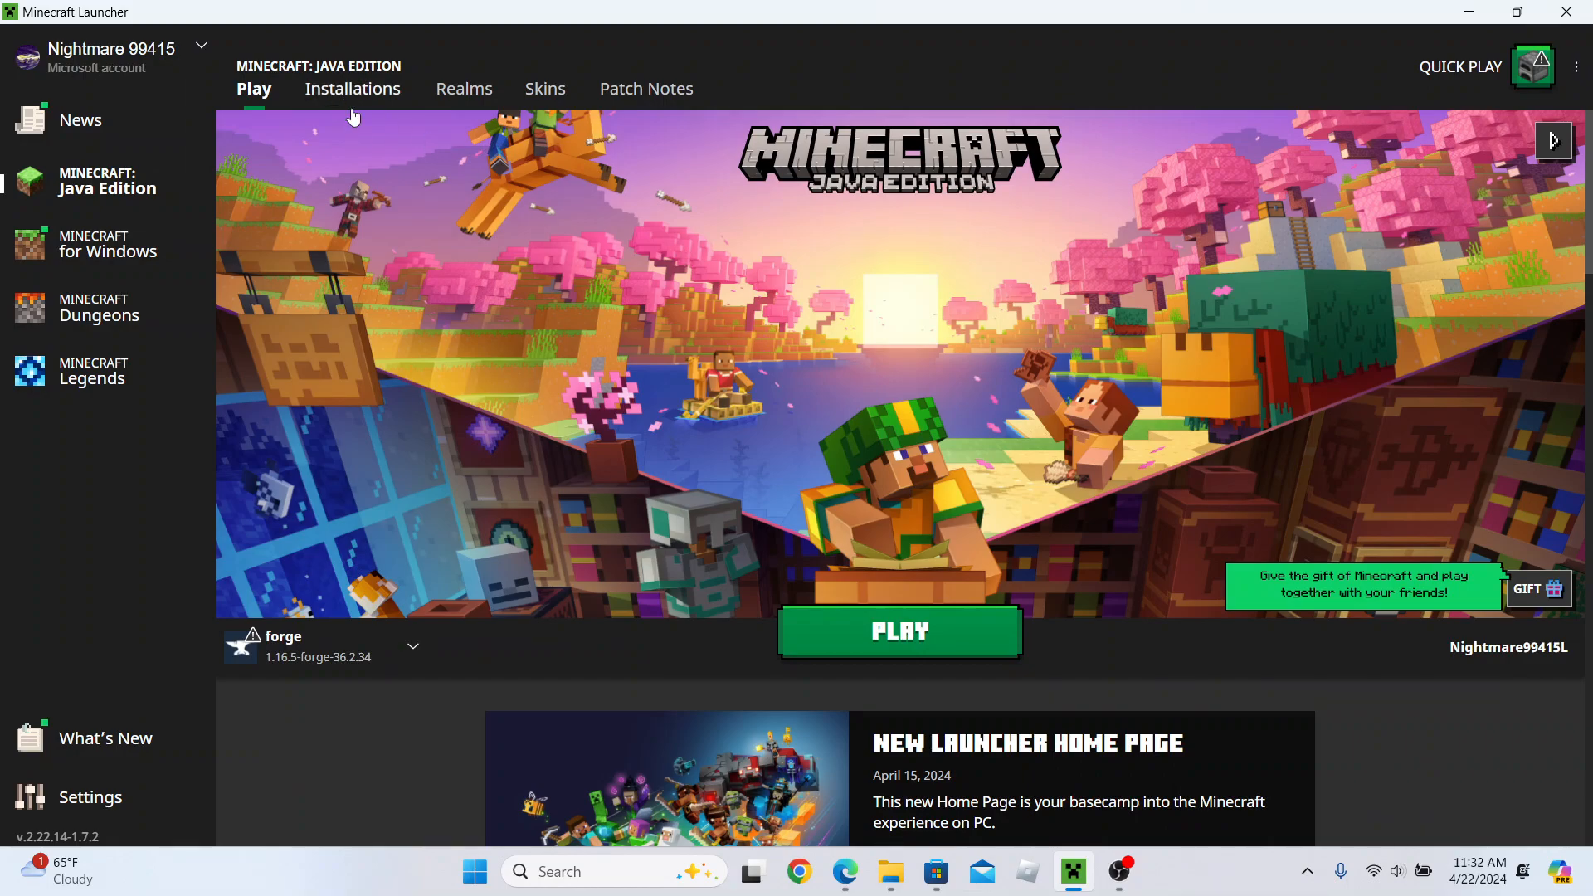
- Return to the mod installation guide in the browser and read the "Make a new mod Installation" section, highlighting its instructions
click(845, 871)
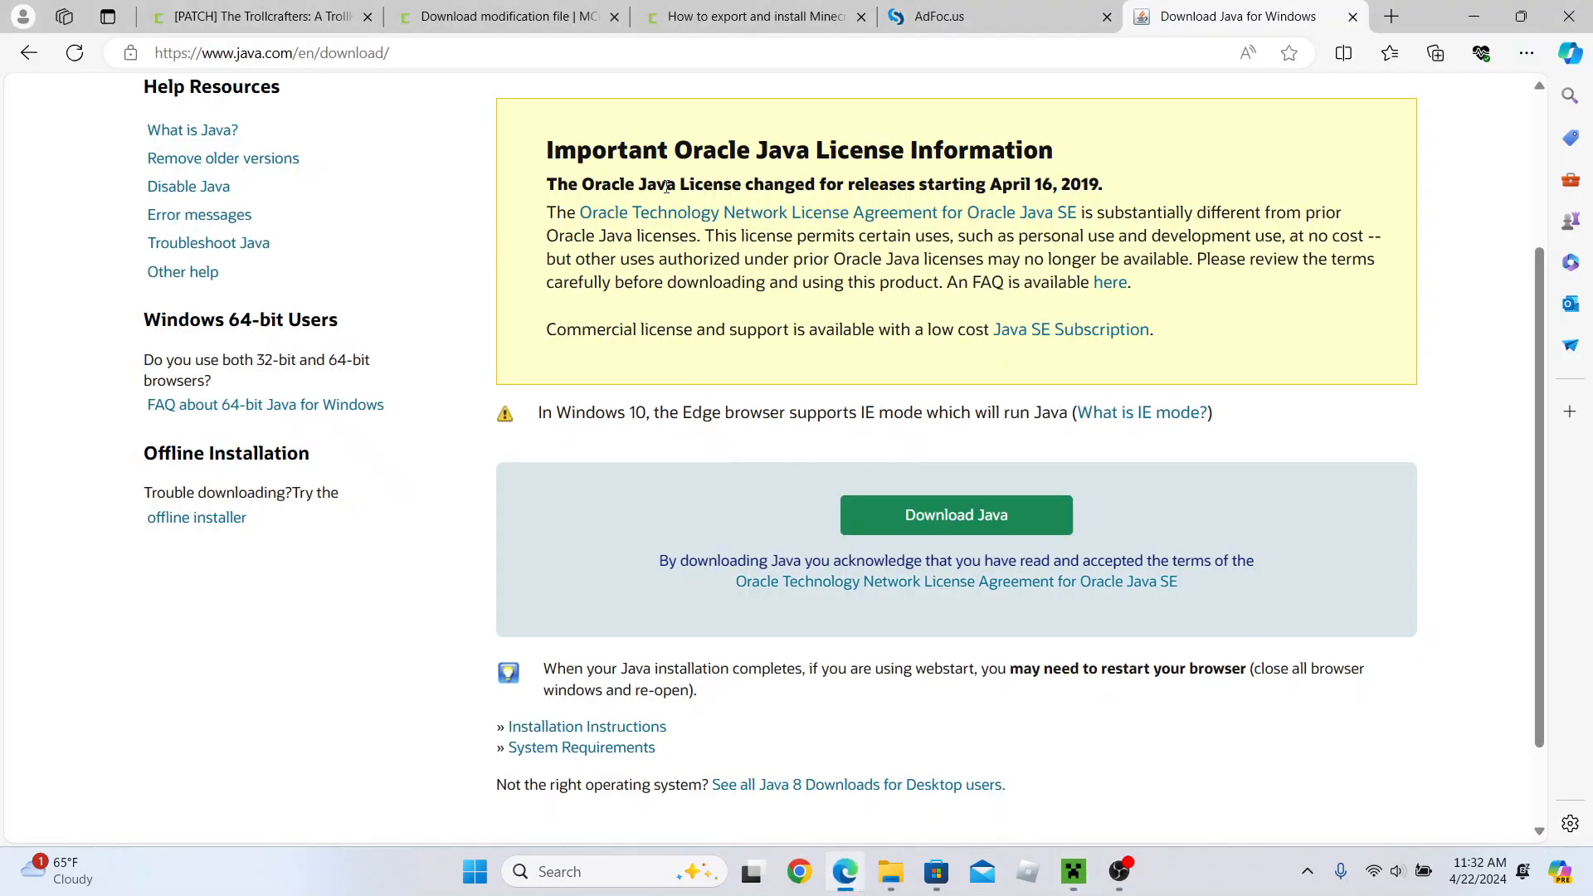
click(539, 16)
click(692, 17)
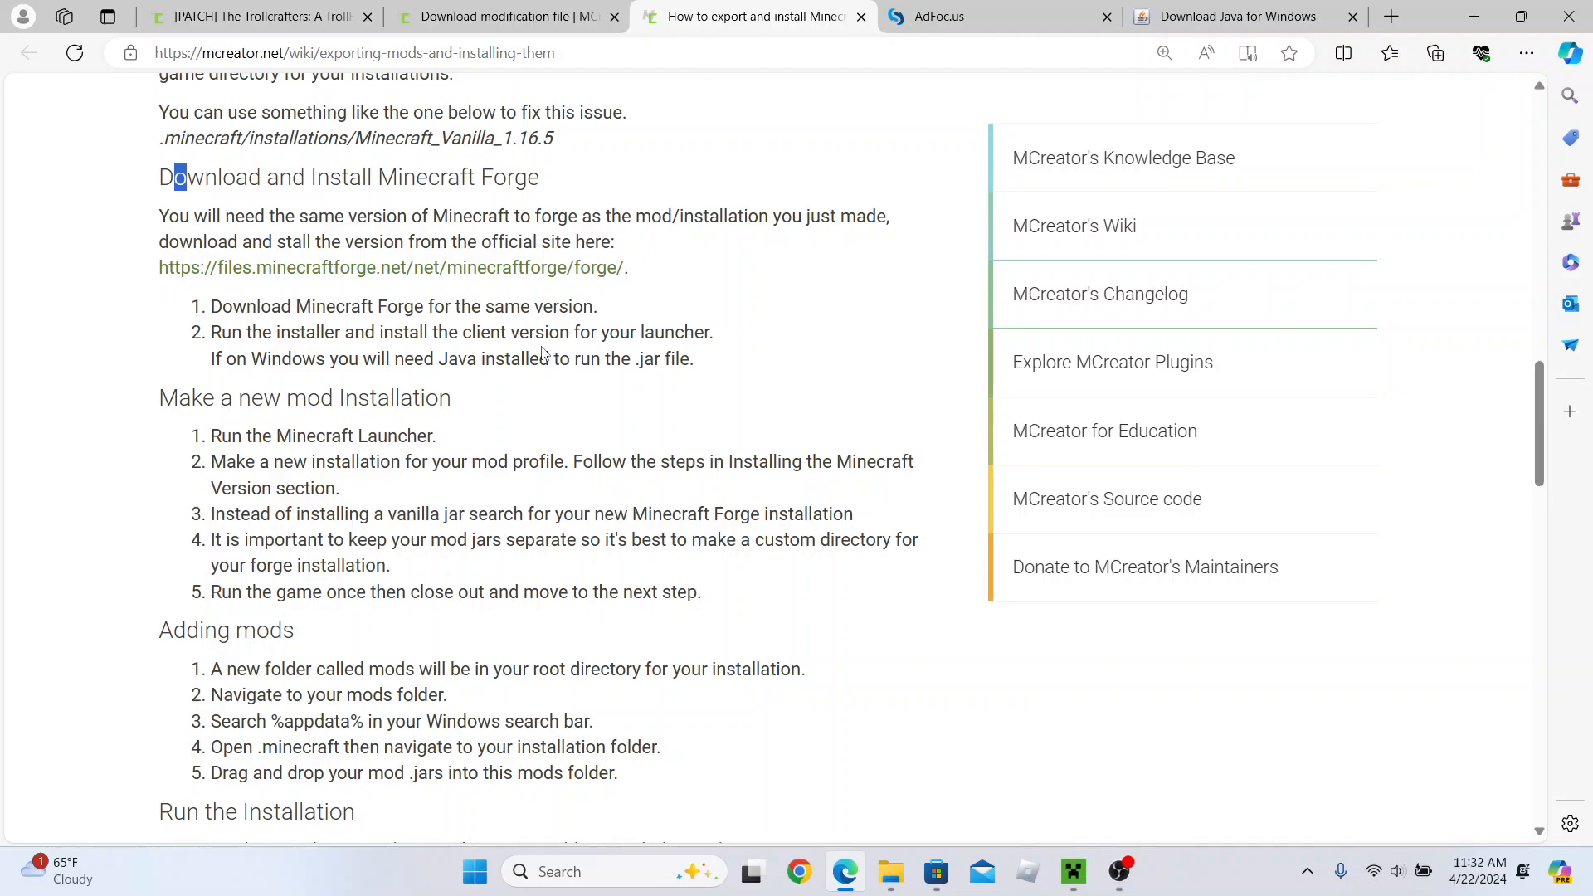
scroll(543, 352, down, 3)
scroll(543, 353, down, 2)
scroll(456, 305, up, 3)
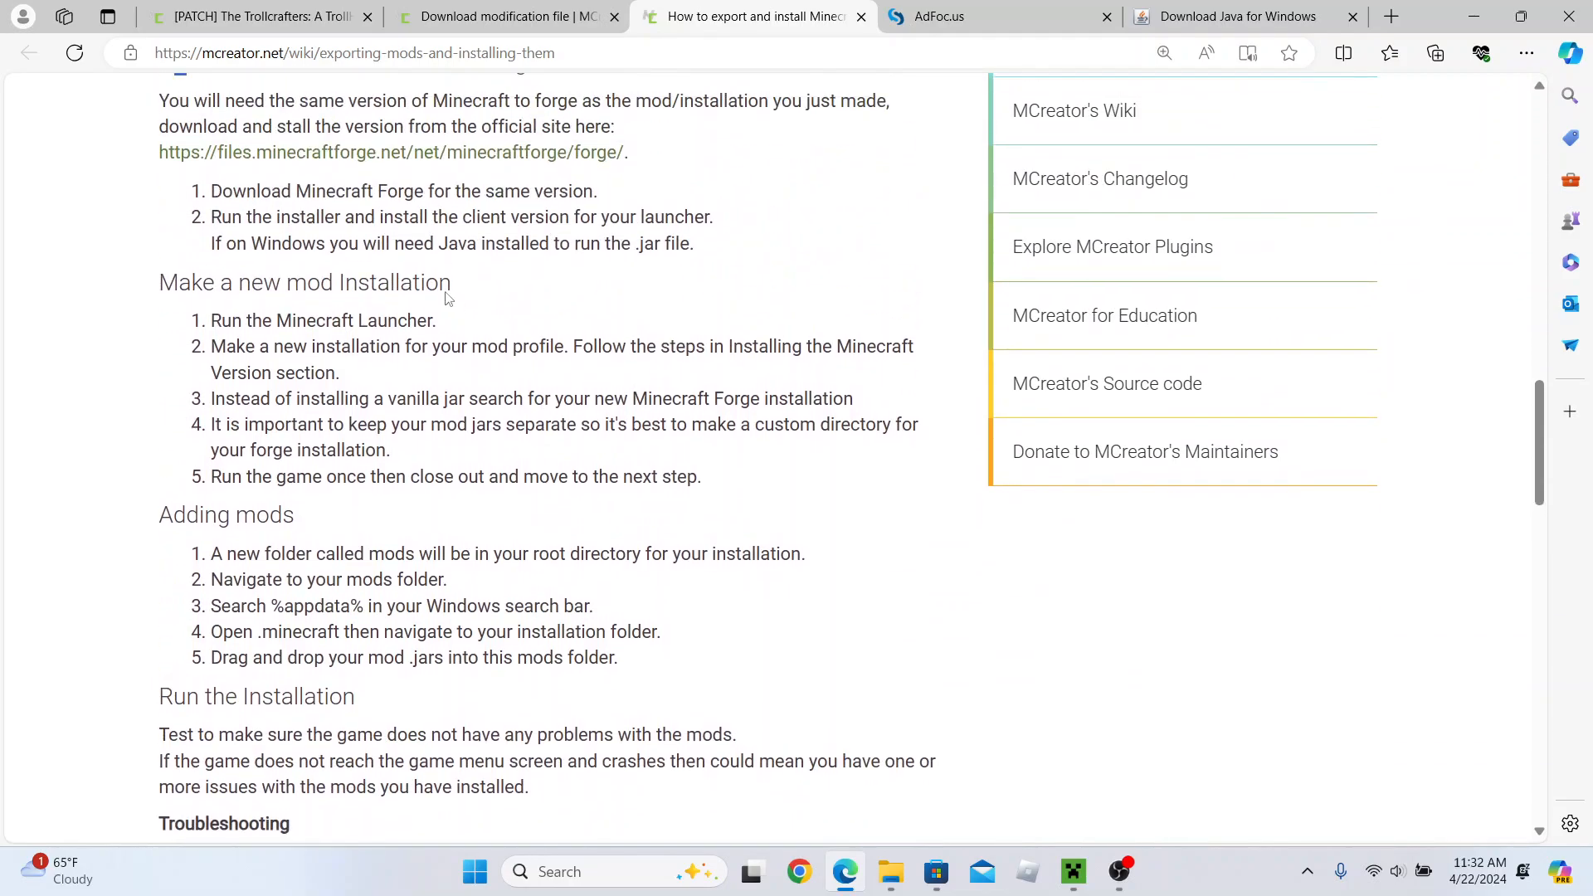
scroll(455, 305, up, 3)
drag(159, 292, 729, 473)
scroll(729, 473, down, 3)
click(332, 316)
drag(159, 290, 863, 467)
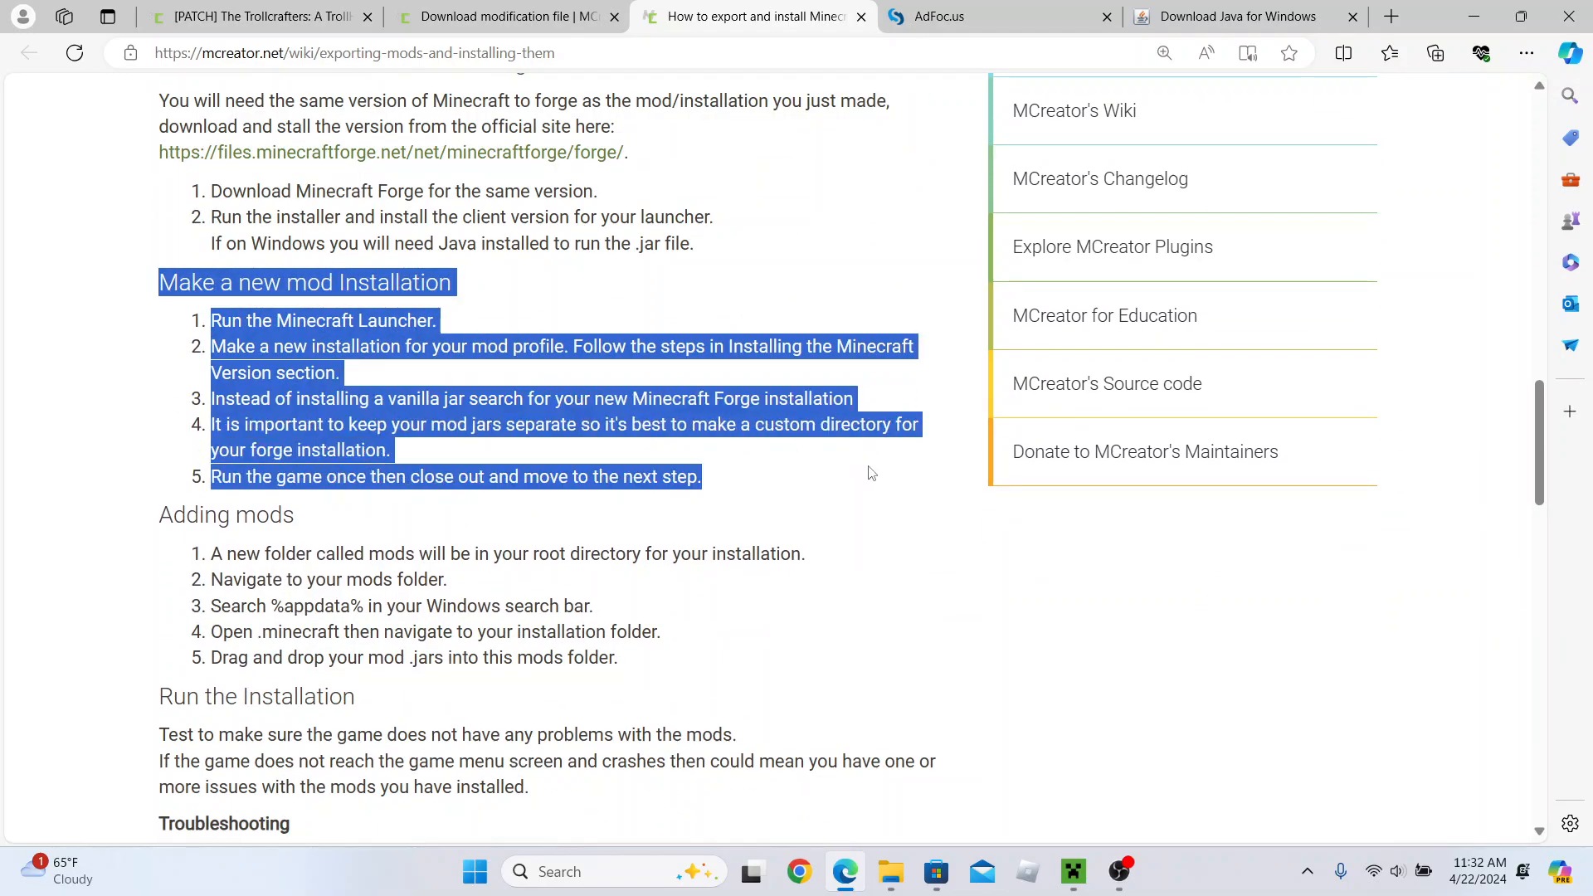
scroll(862, 467, down, 1)
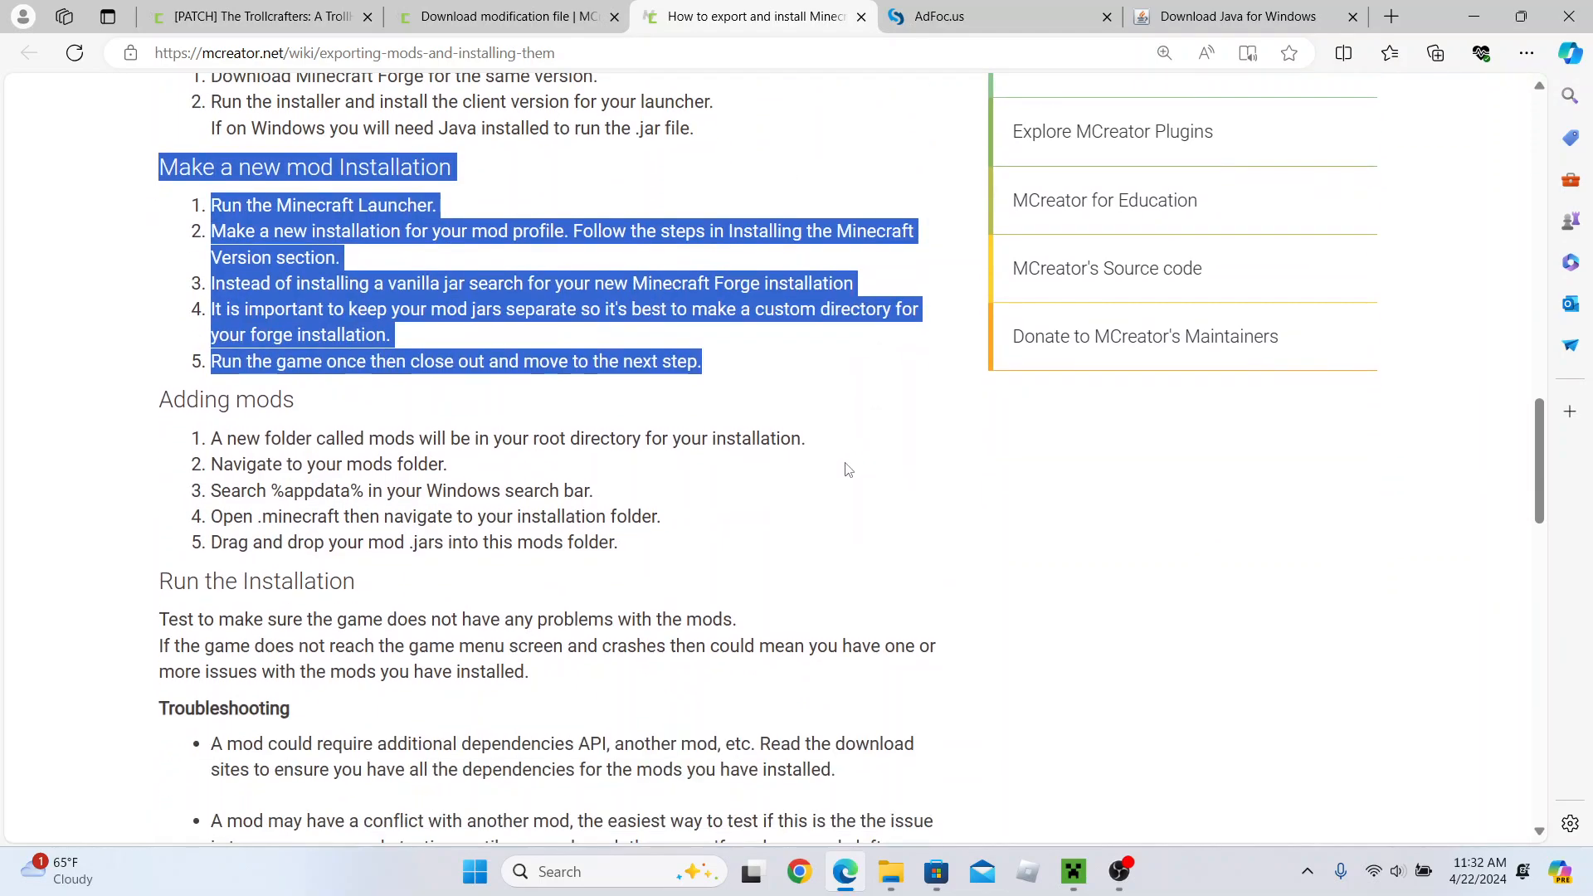
click(721, 363)
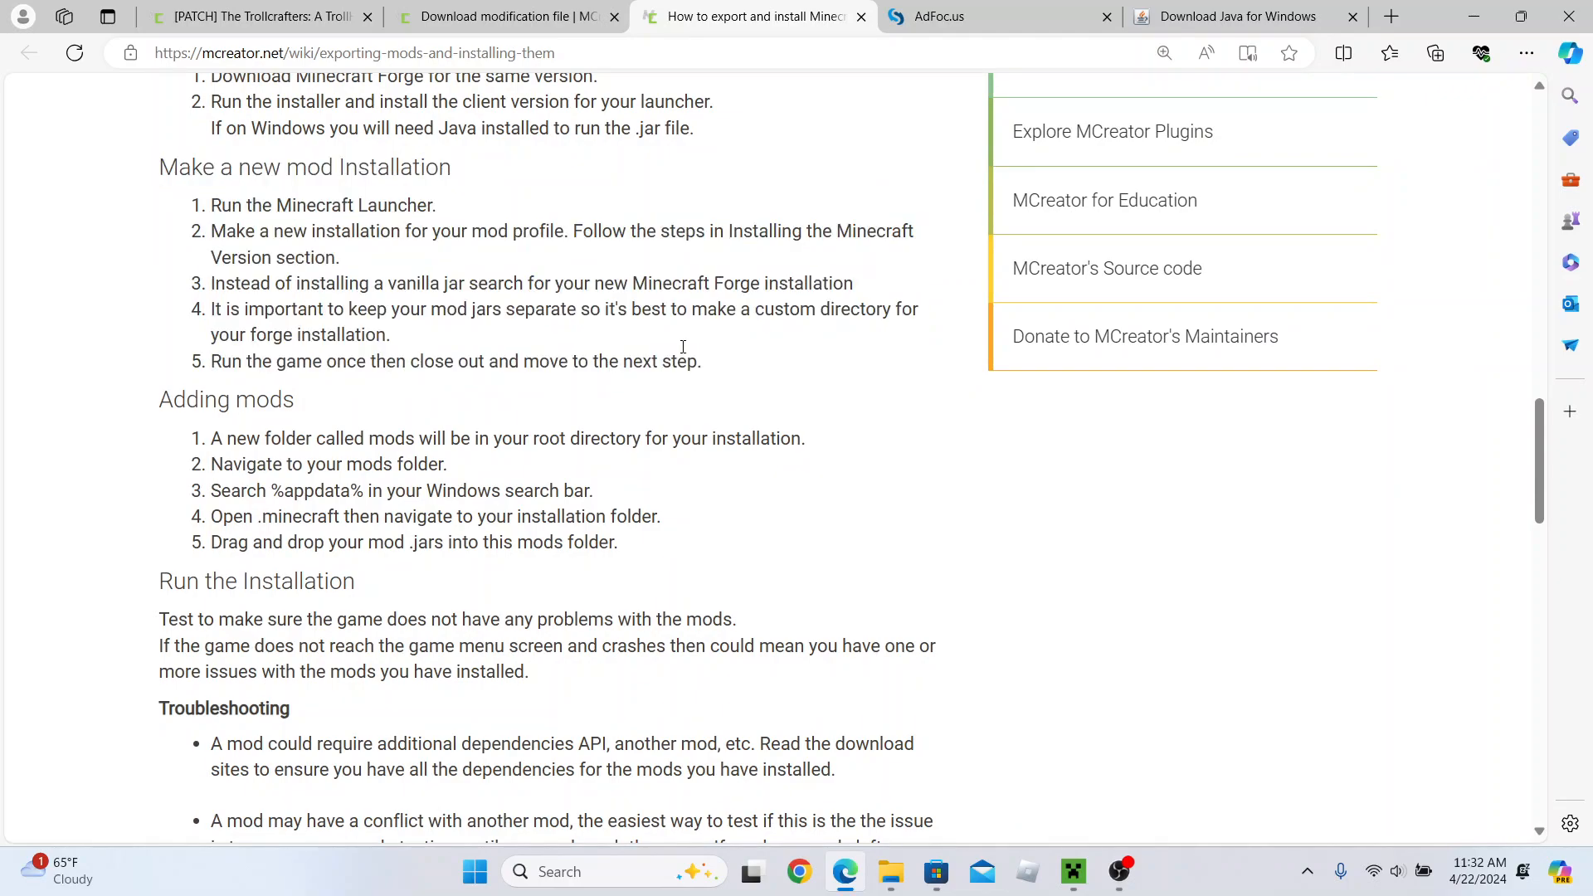
drag(309, 199, 416, 206)
click(321, 250)
- Switch to the Minecraft Launcher and start a new Java Edition installation named "TrollHunter Test"
click(1074, 872)
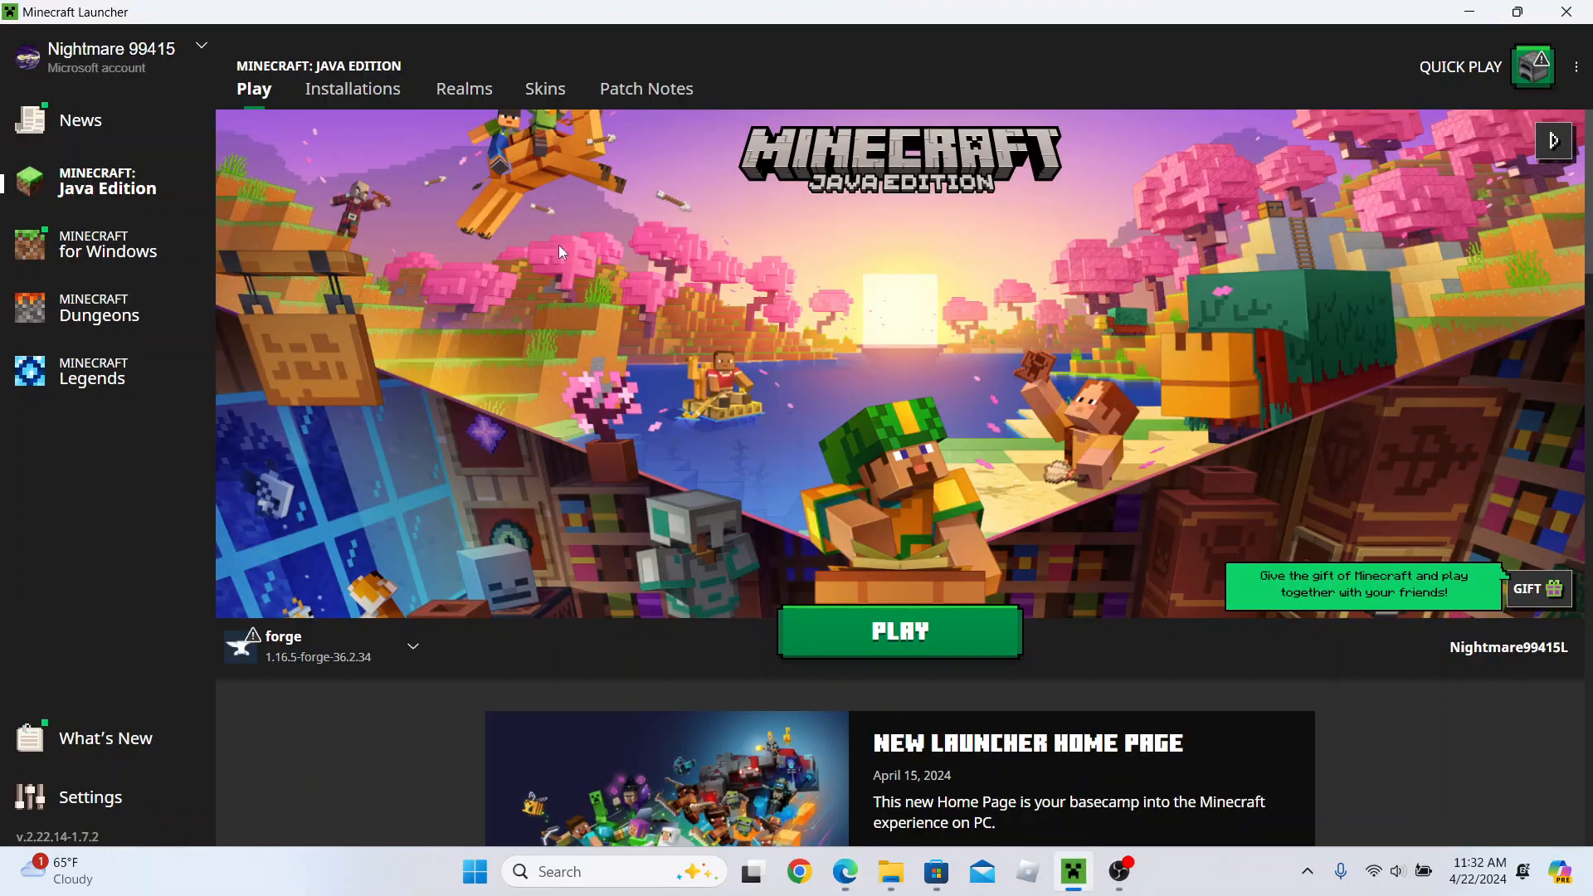
click(358, 102)
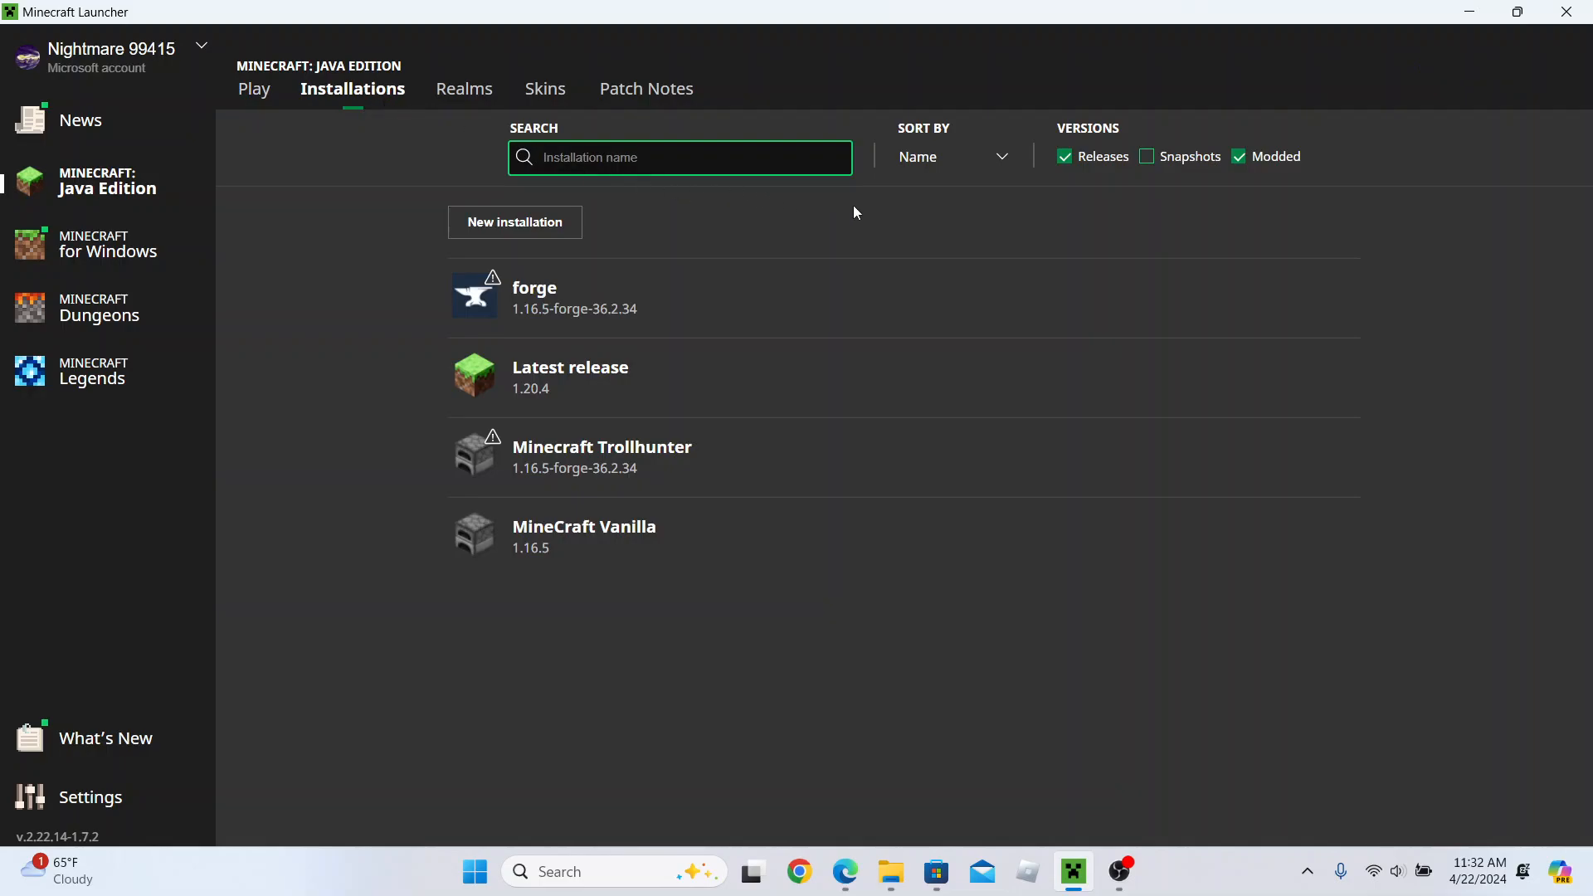
click(529, 225)
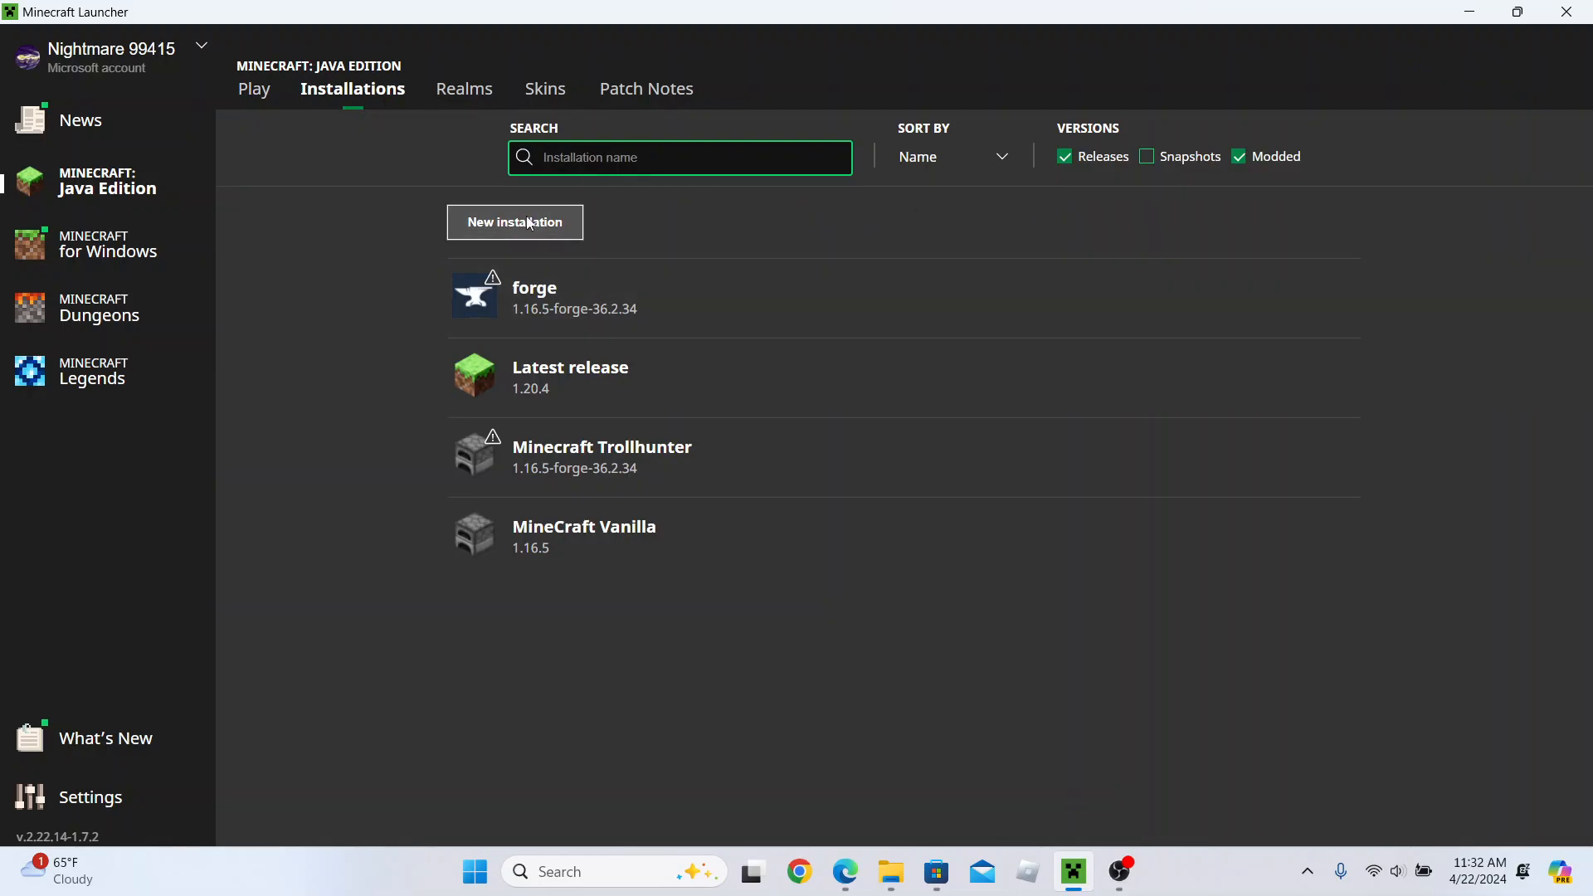
click(724, 239)
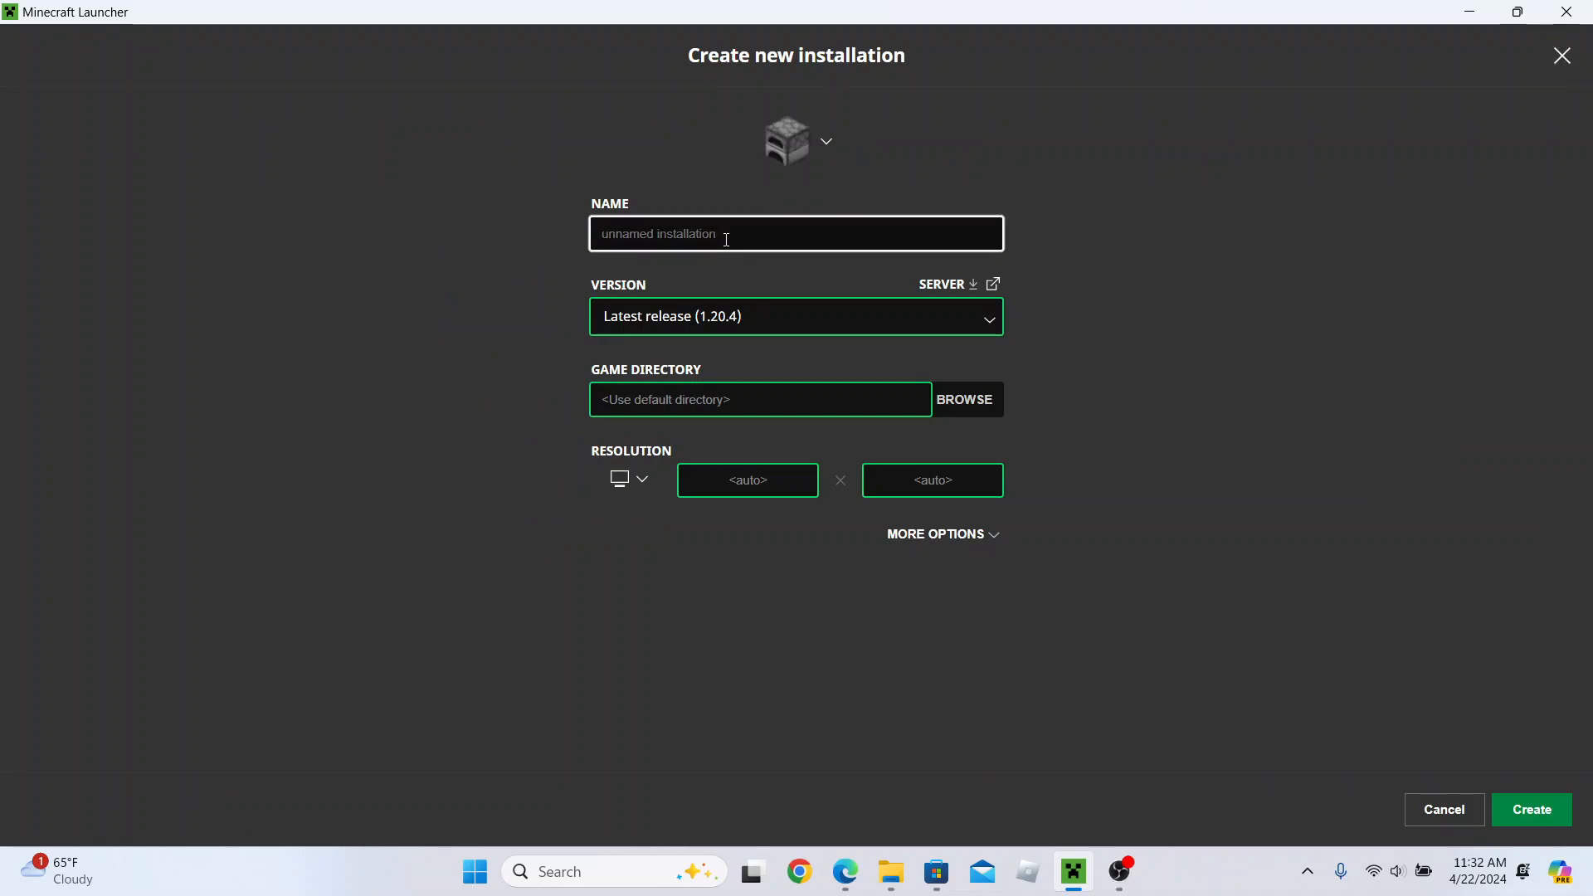
text(TR)
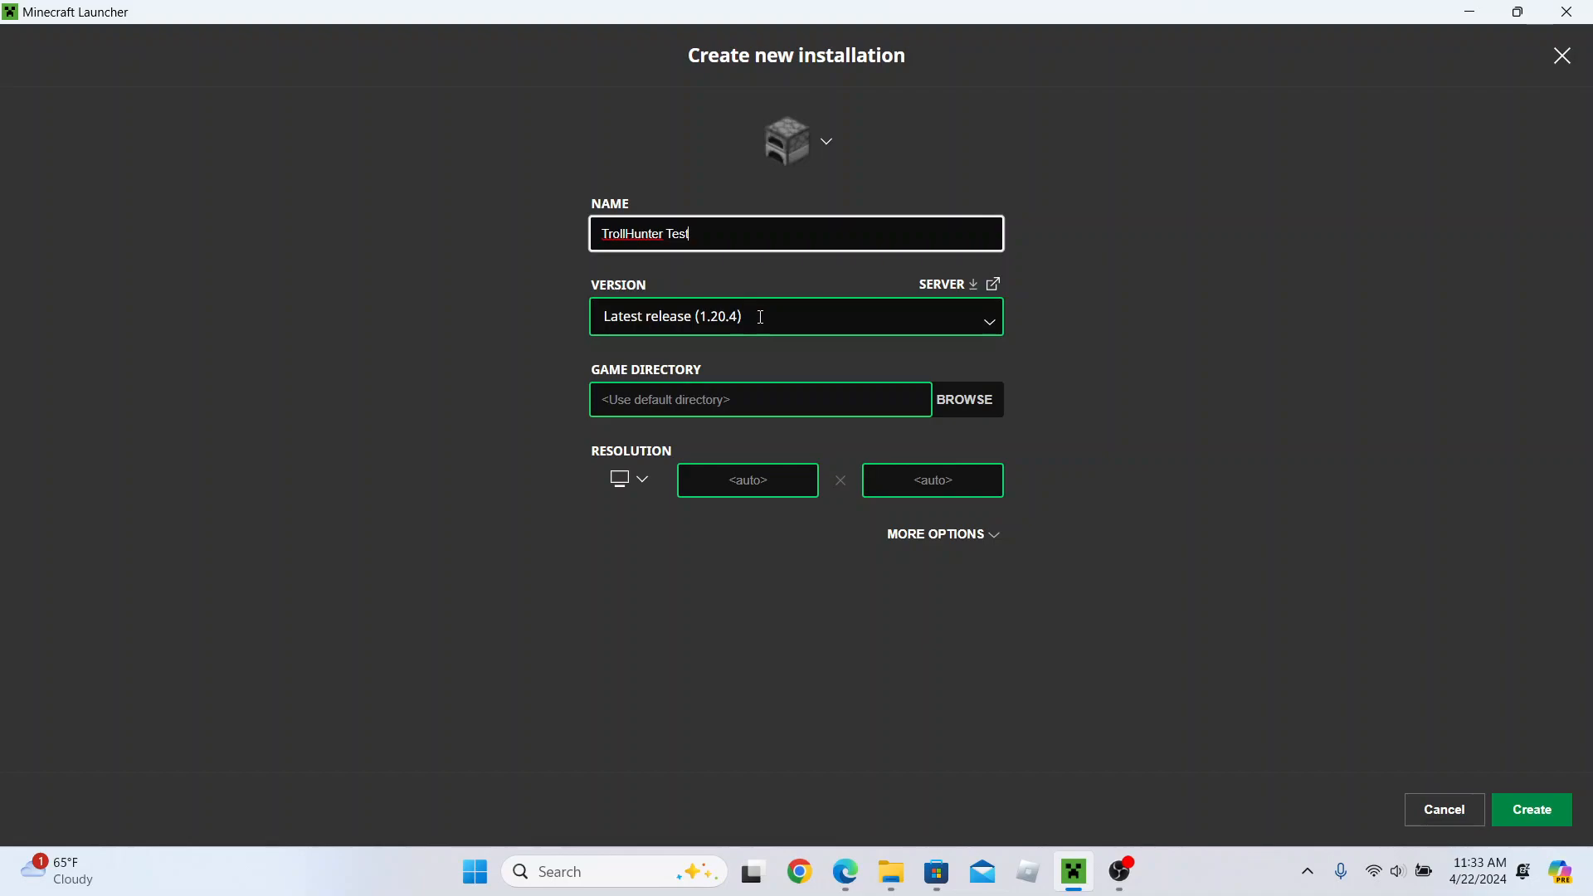
- Switch back to the mod installation guide and recheck the "Download and Install Minecraft Forge" section, highlighting part of its heading
click(845, 871)
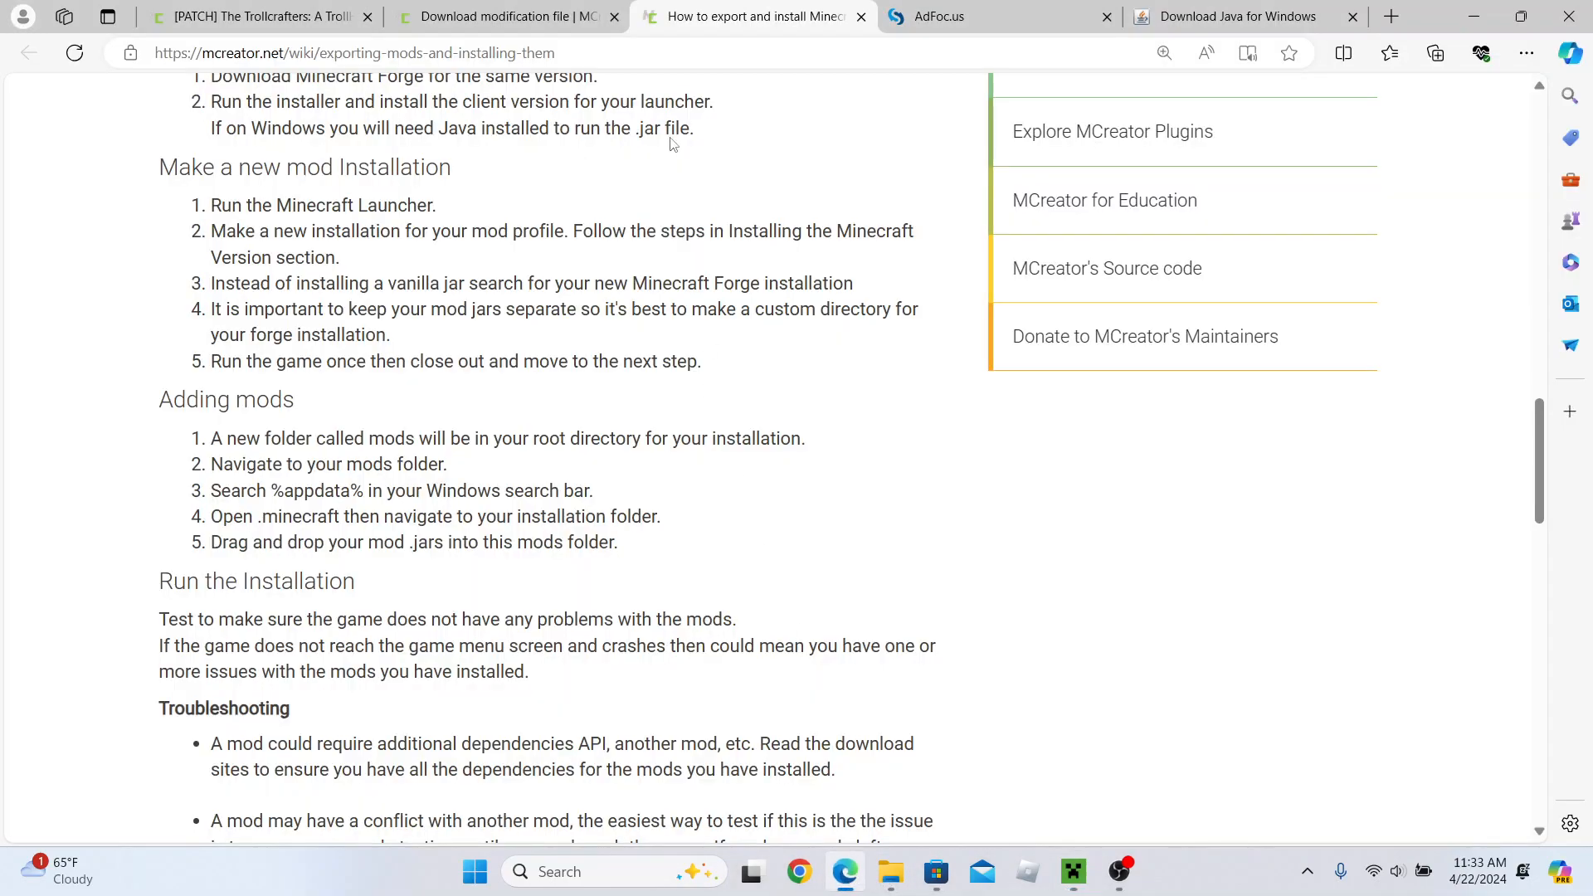
scroll(519, 177, up, 5)
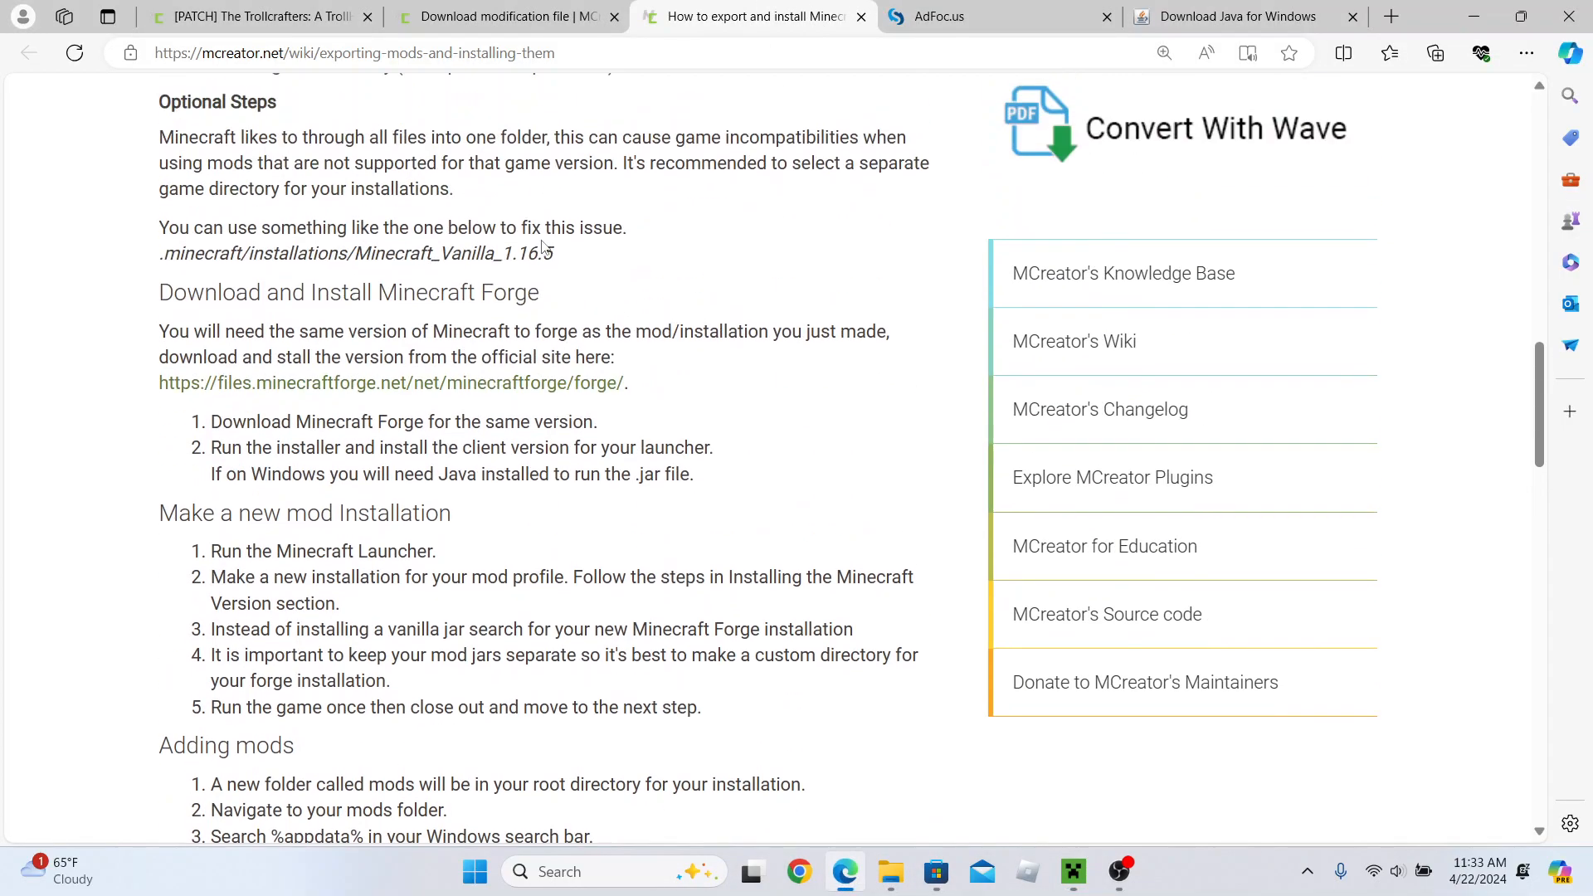
scroll(485, 263, down, 3)
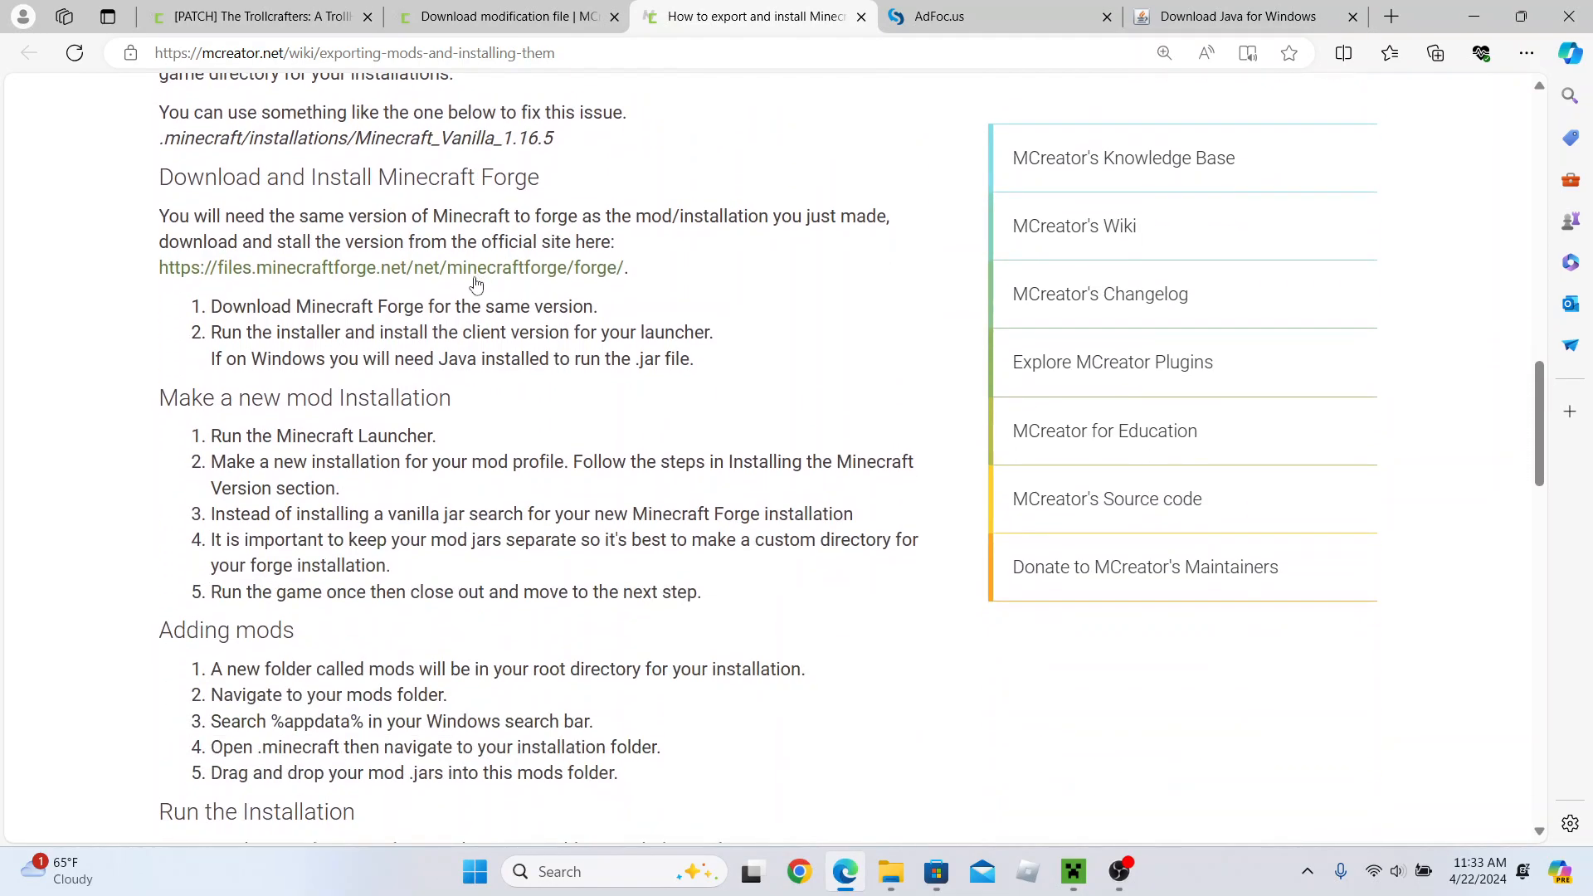
drag(409, 187, 532, 180)
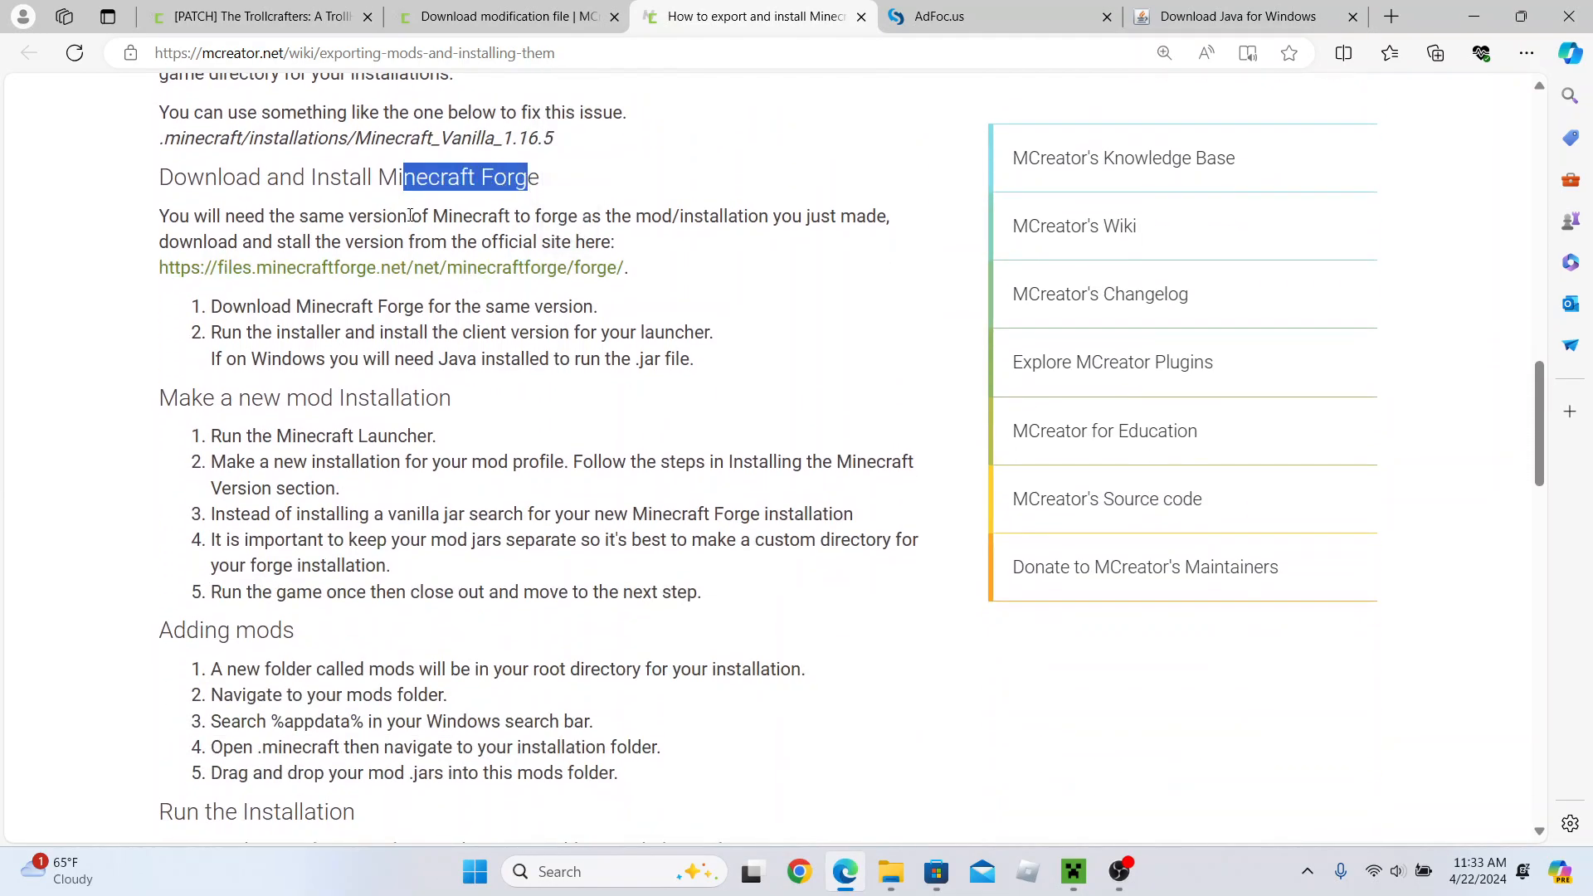
- Switch to the Minecraft Launcher and set the new installation's version to release 1.16.5-forge-36.2.34, searching the version list for "forge"
click(1074, 871)
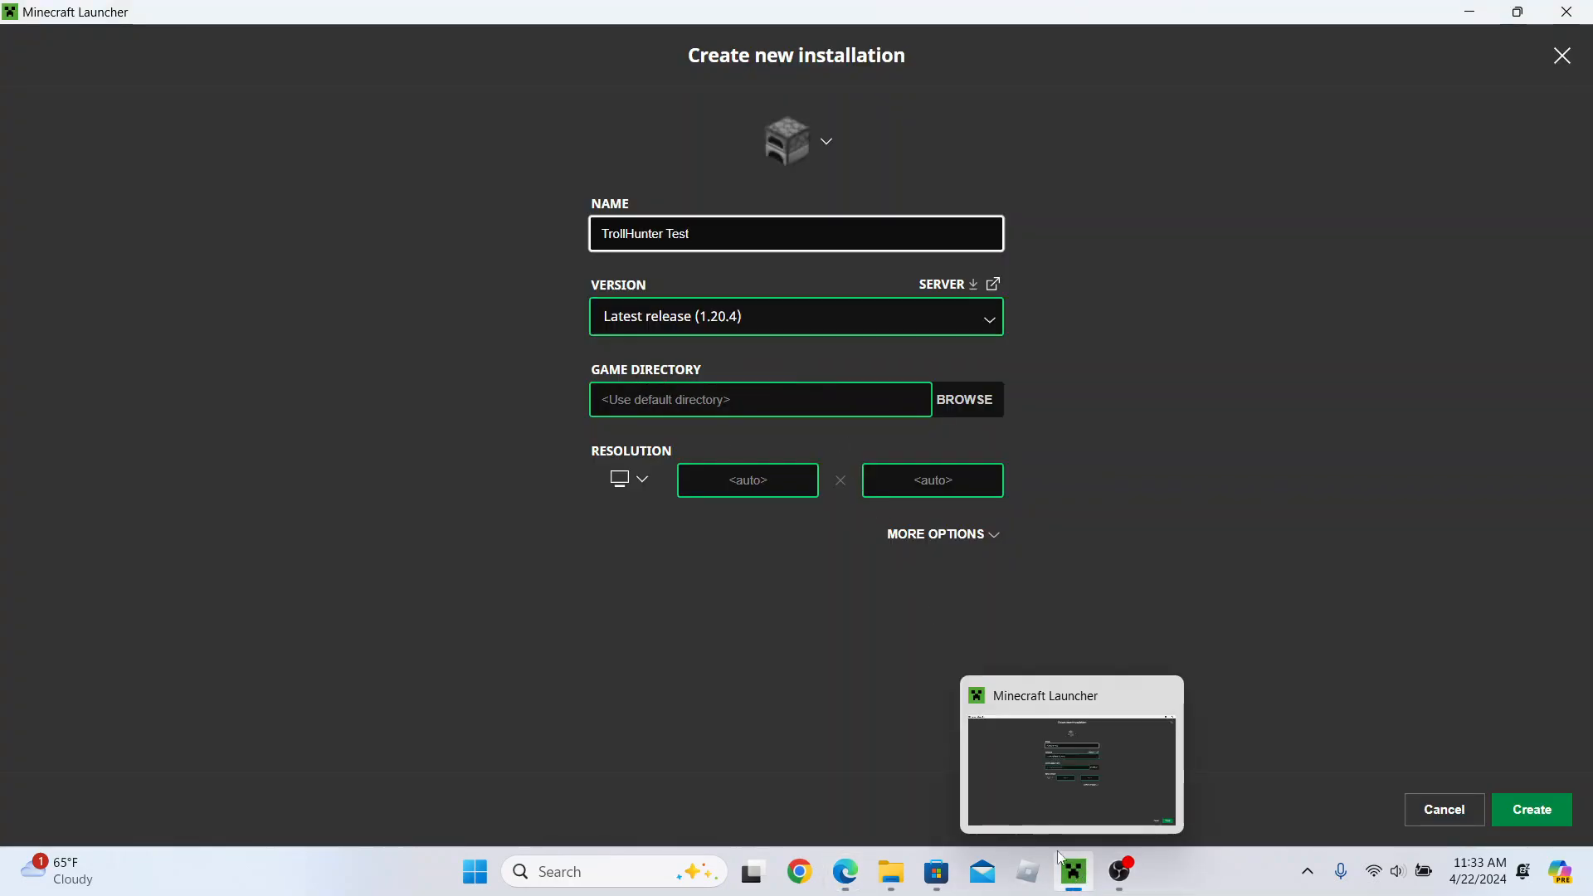
click(839, 316)
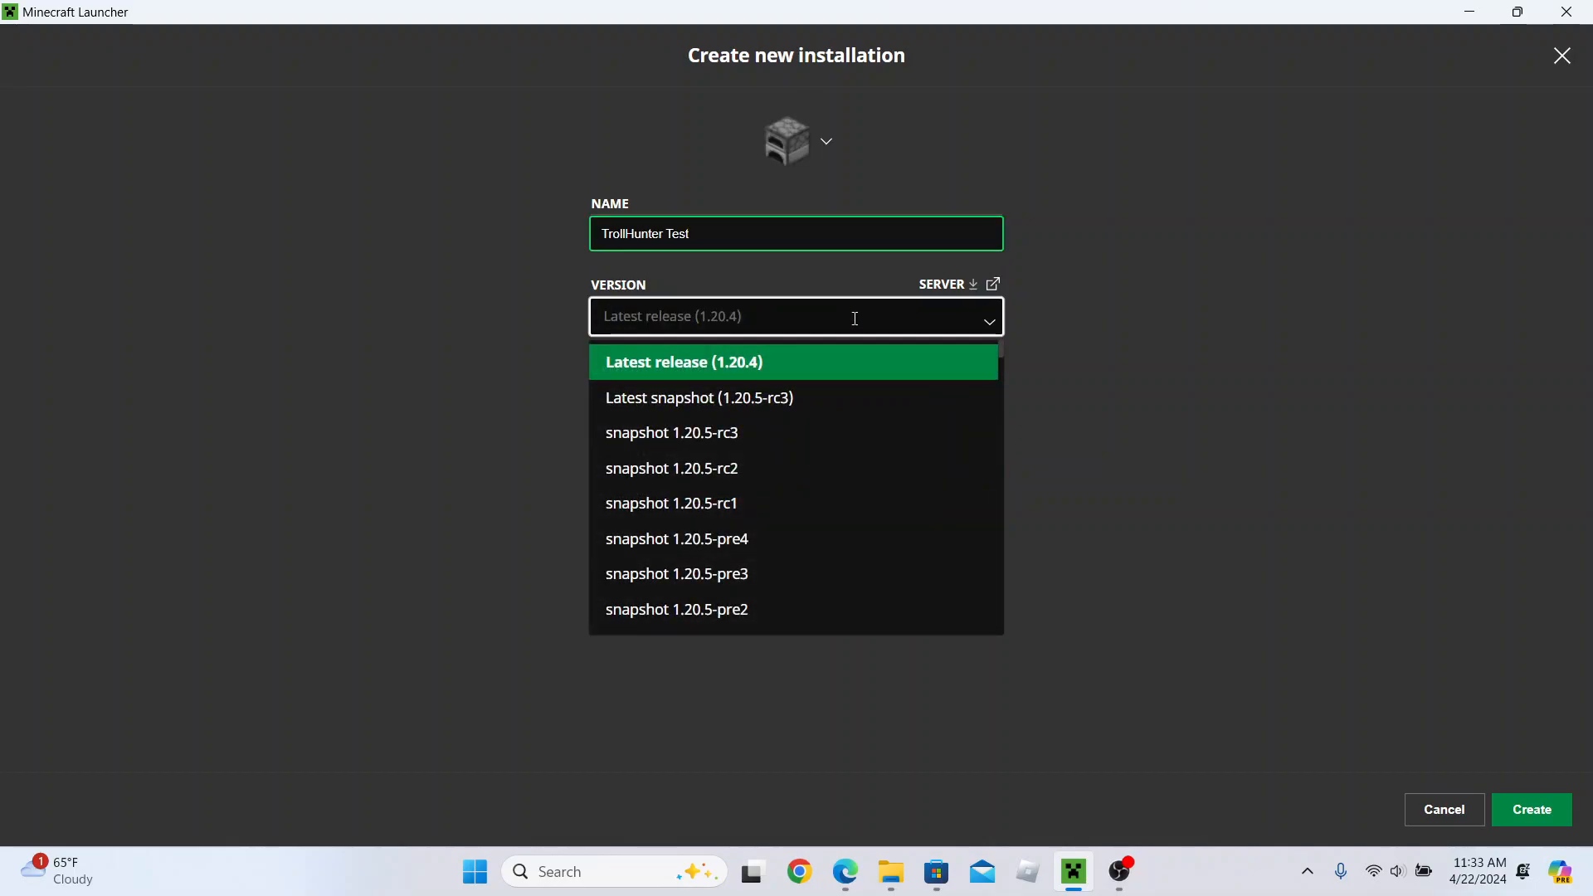
text(rge)
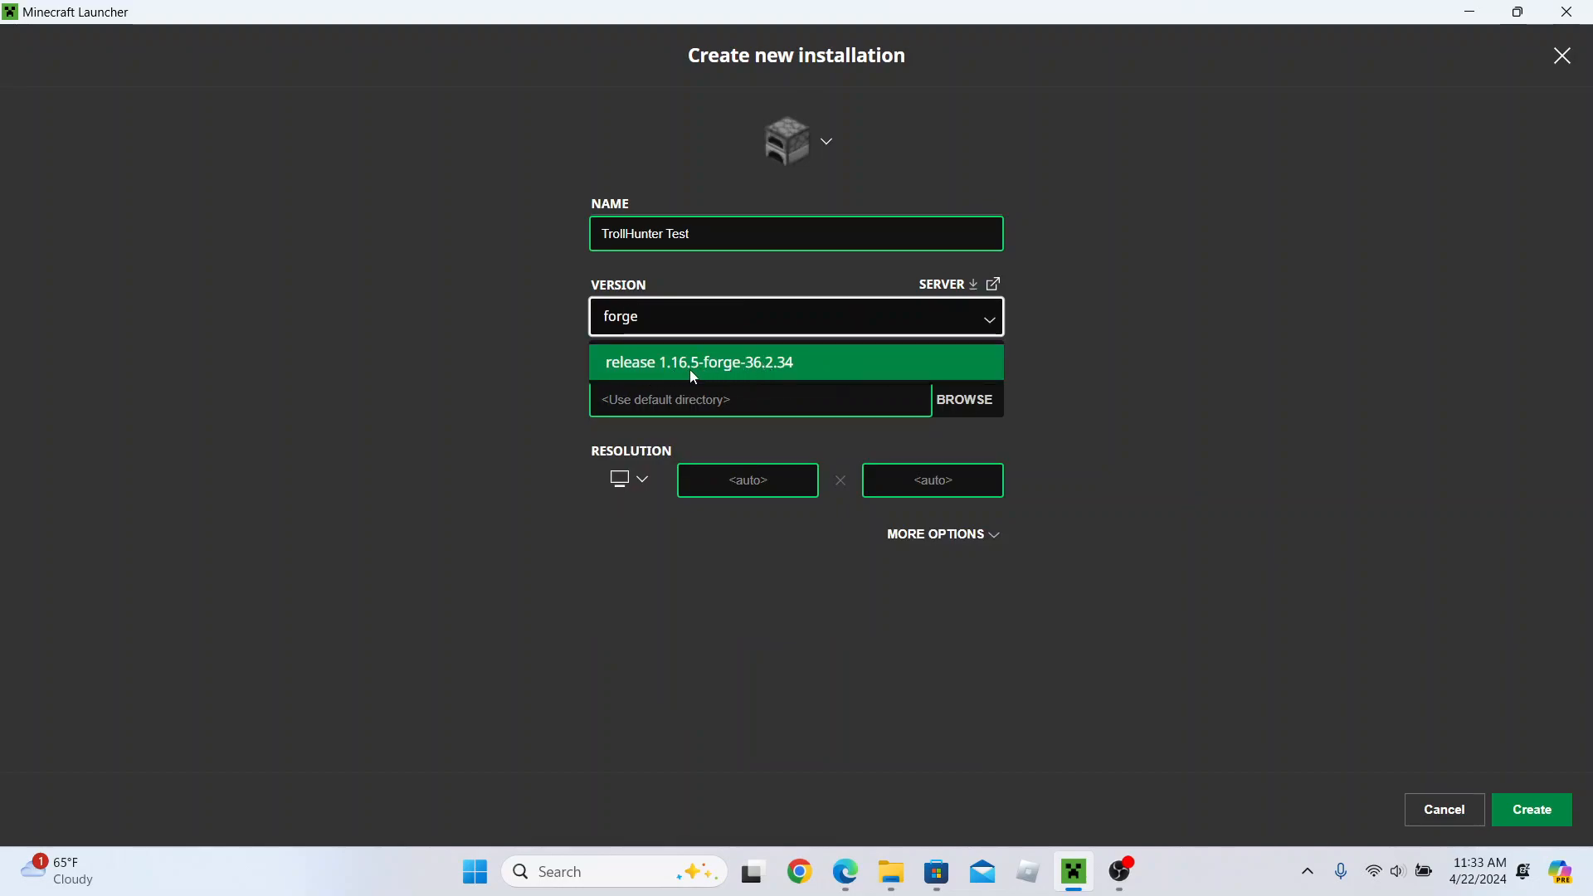
click(749, 369)
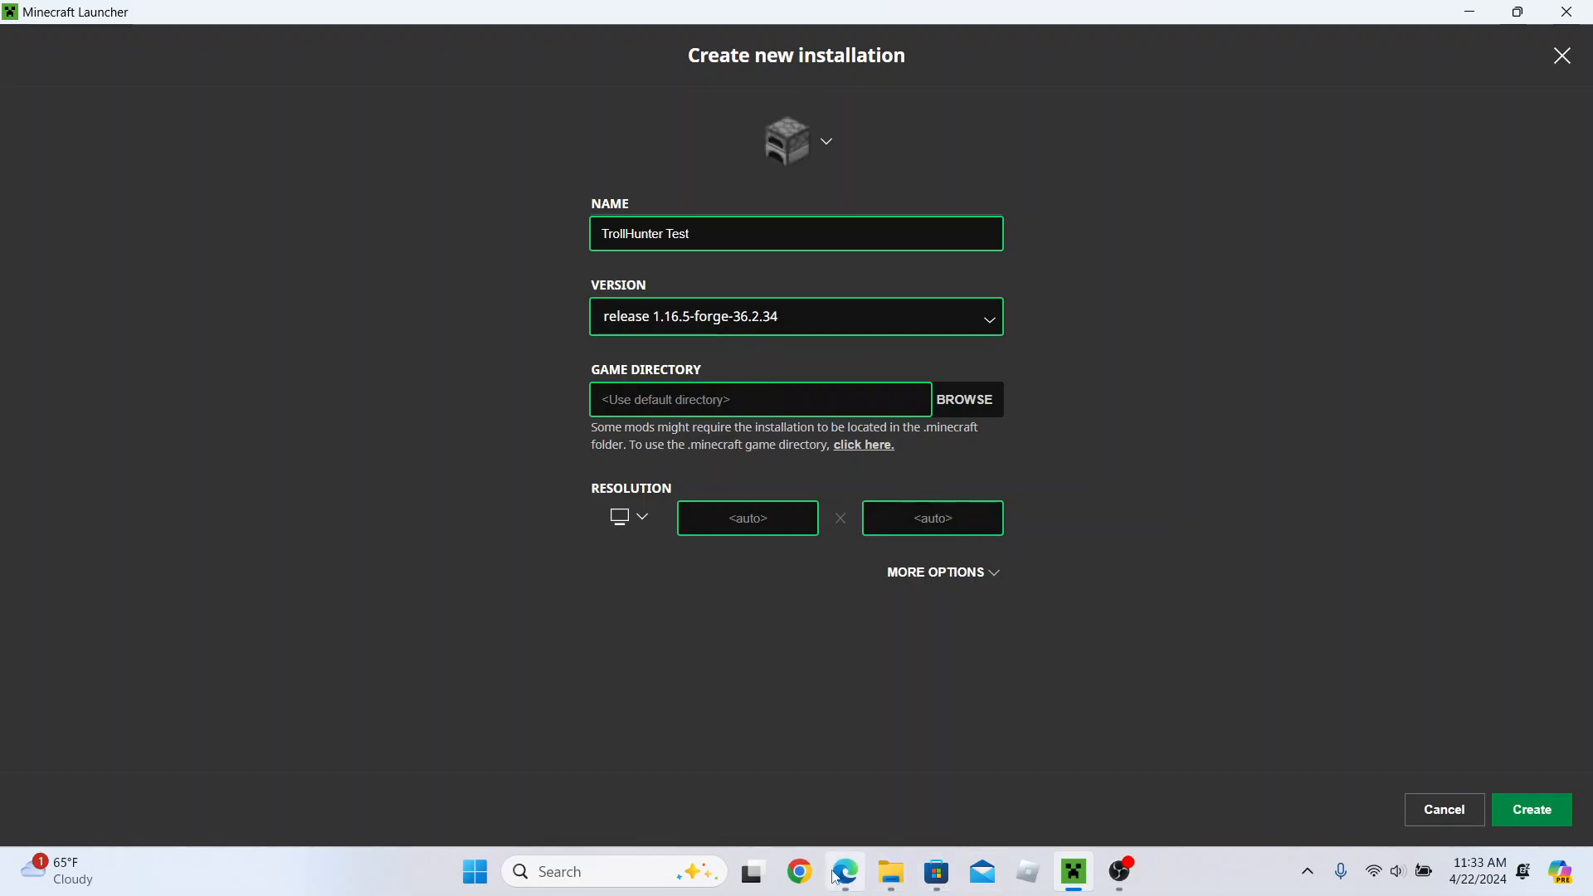
- Check the forge-1.16.5-36.2.34-installer file and its available actions in the Downloads folder, and return to the Minecraft Launcher
mouse_move(891, 871)
click(972, 647)
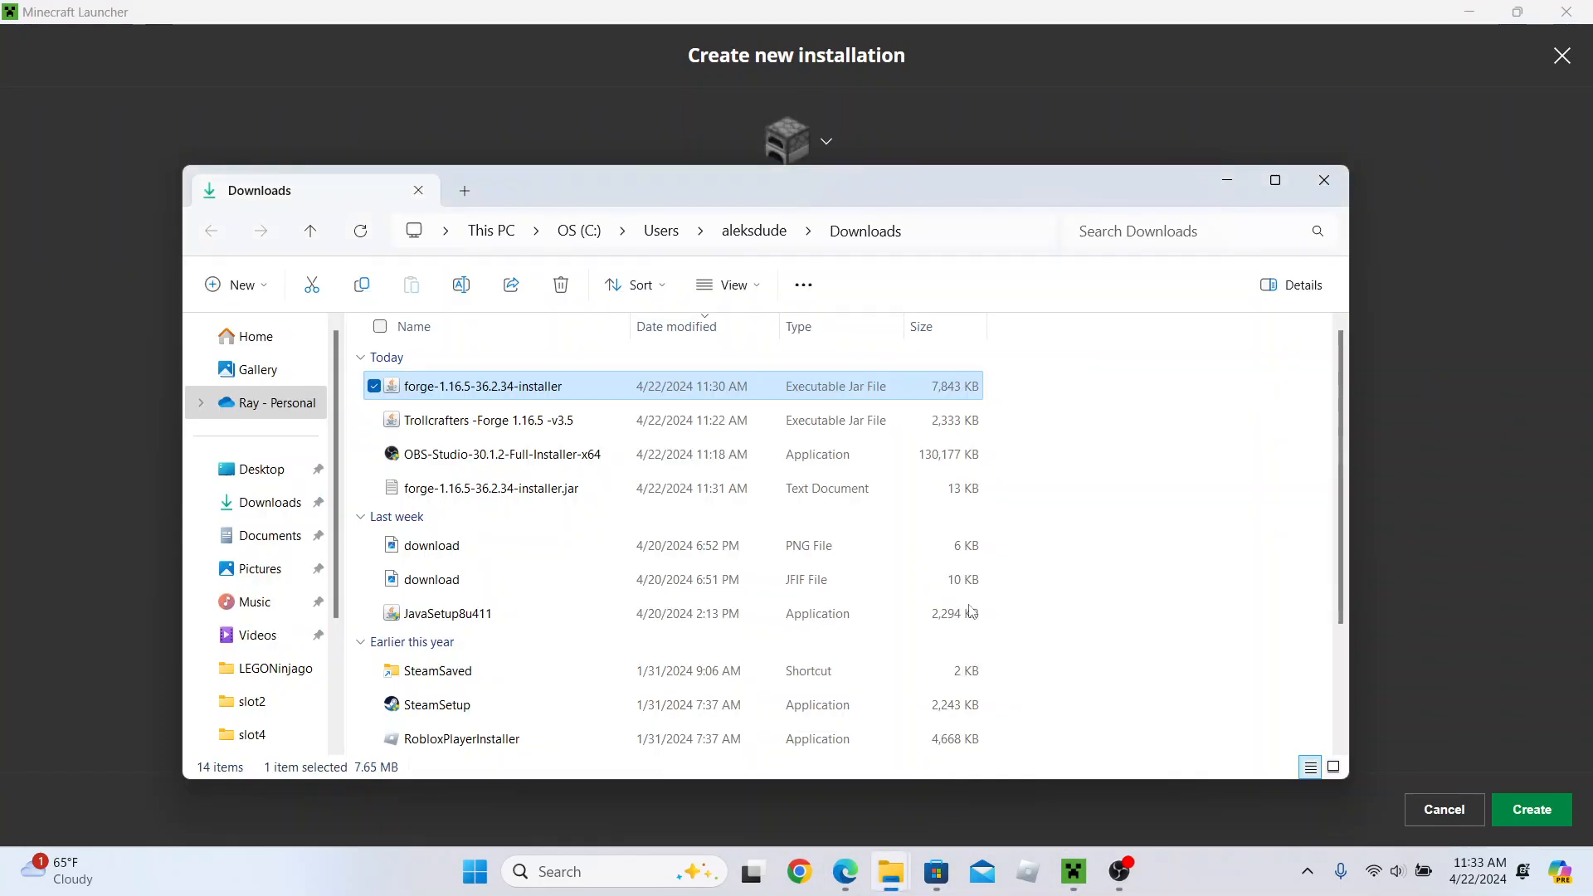
right_click(535, 386)
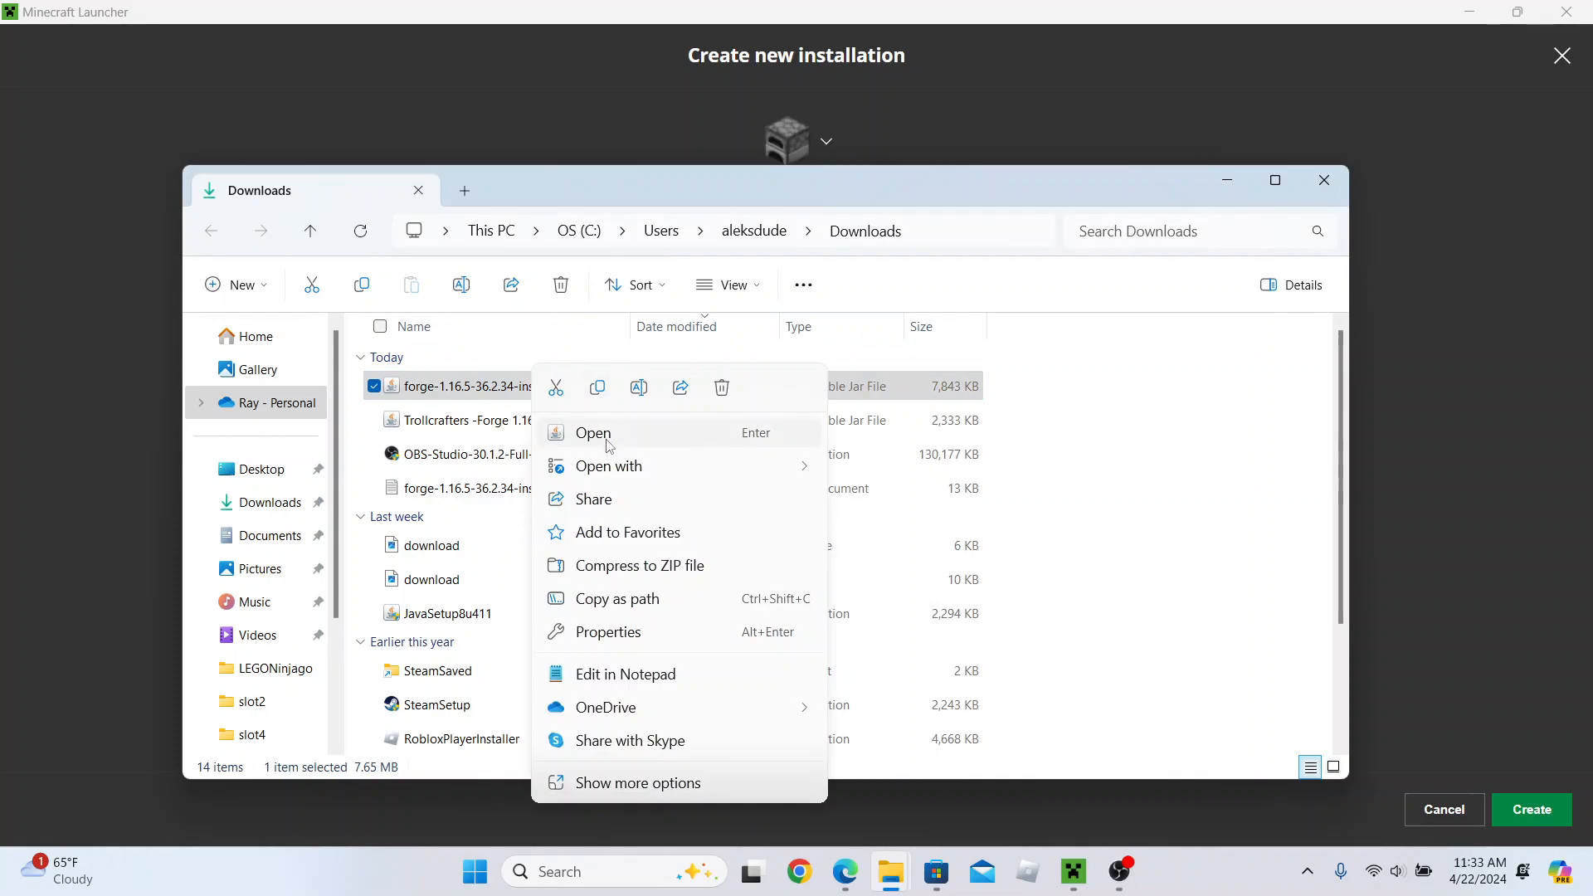
click(1437, 350)
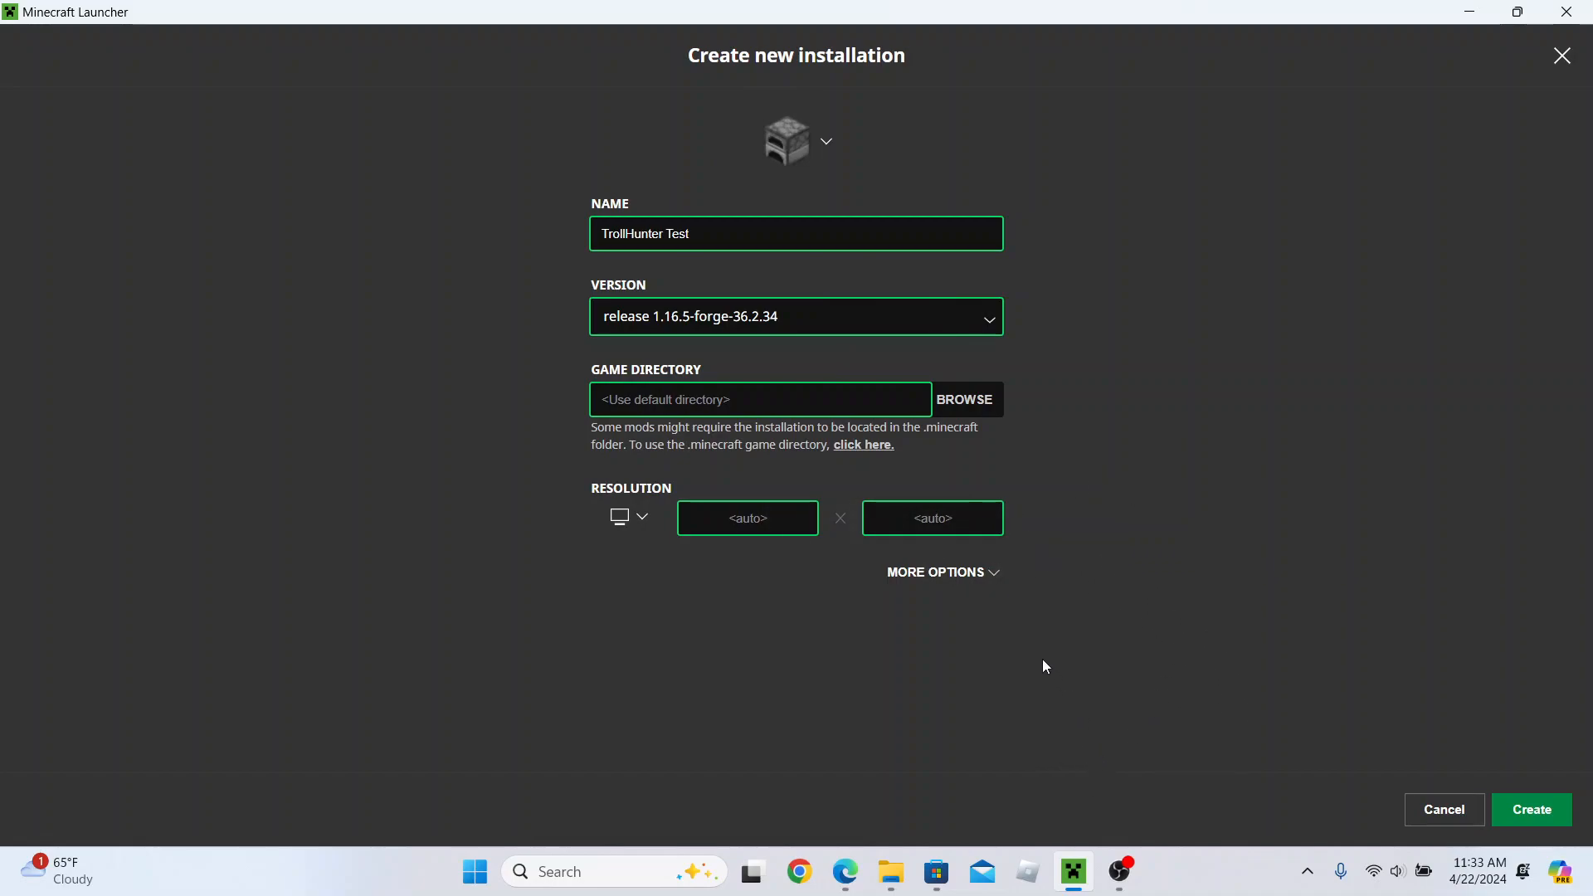
- Browse for the installation's game directory and expand the installations folder inside AppData\Roaming\.minecraft
click(974, 401)
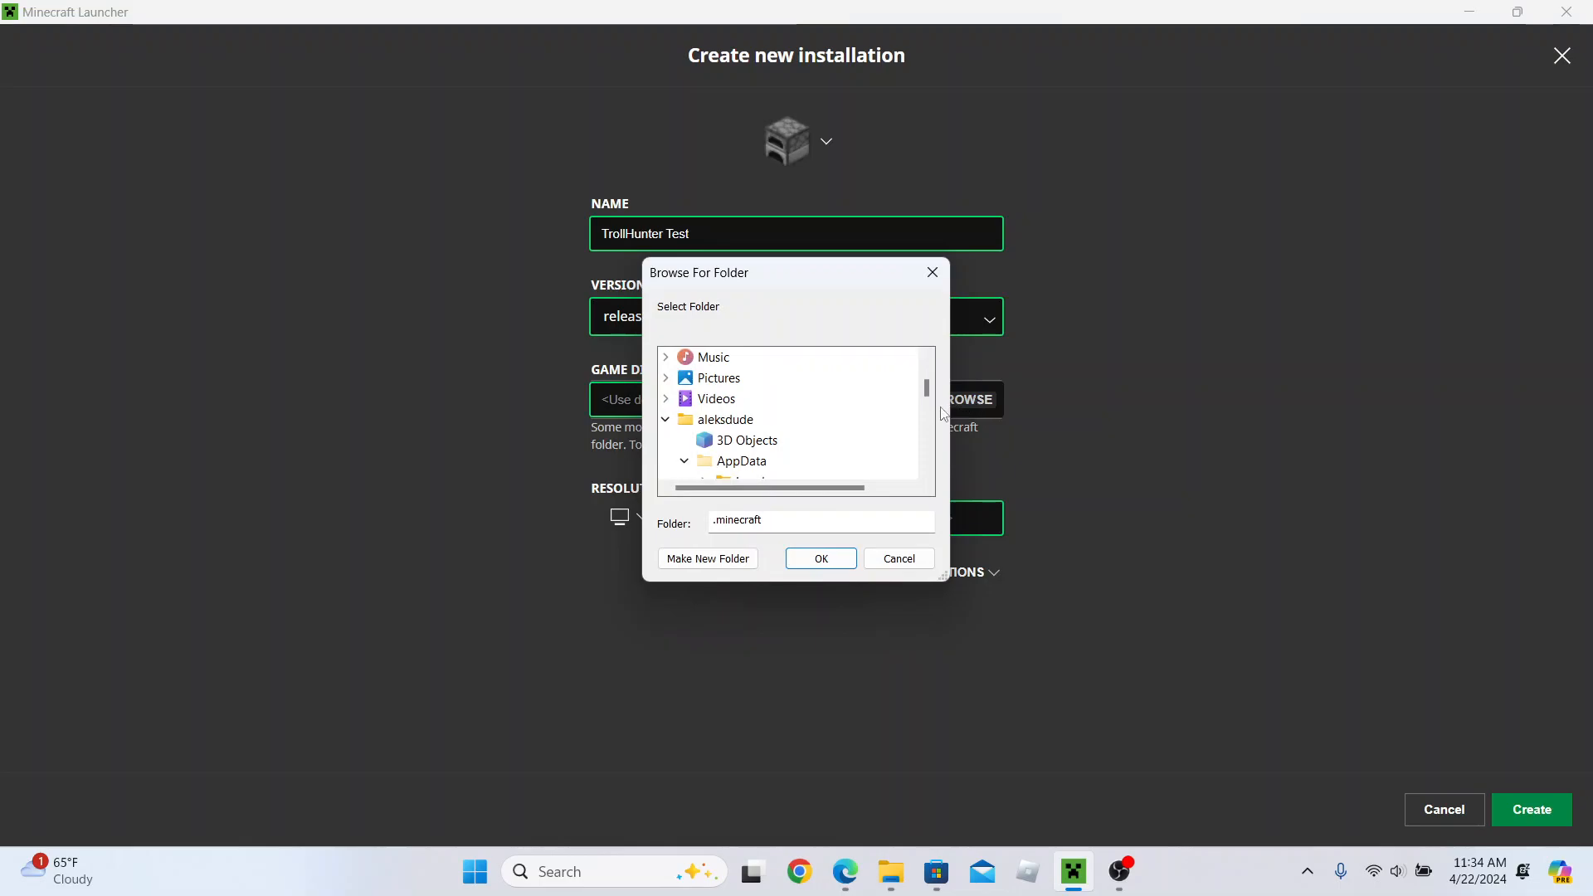
drag(926, 393, 927, 420)
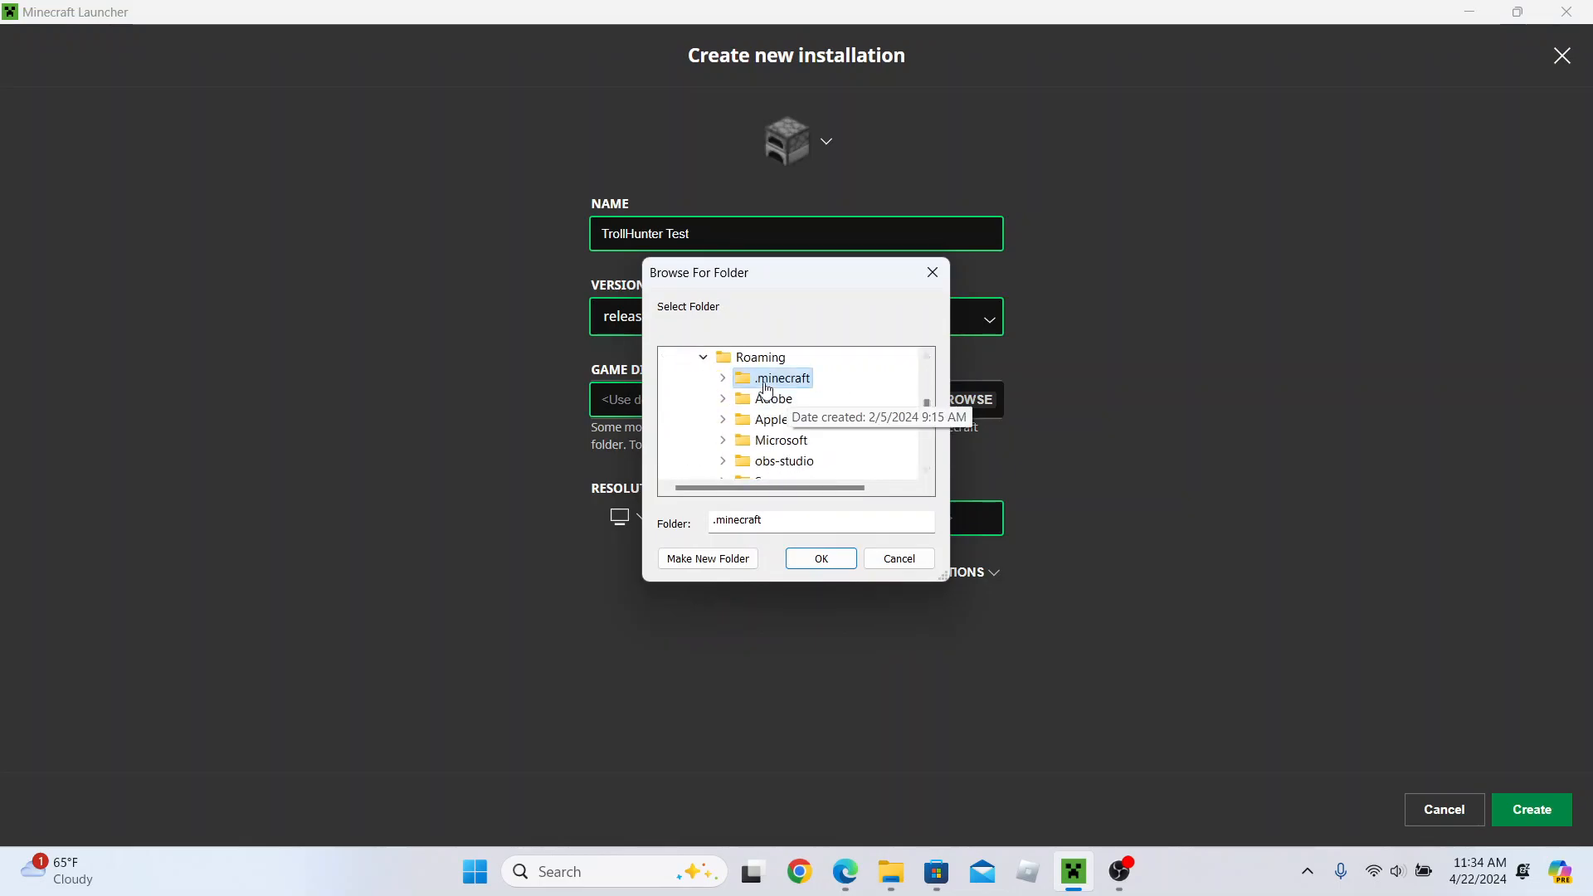
click(723, 379)
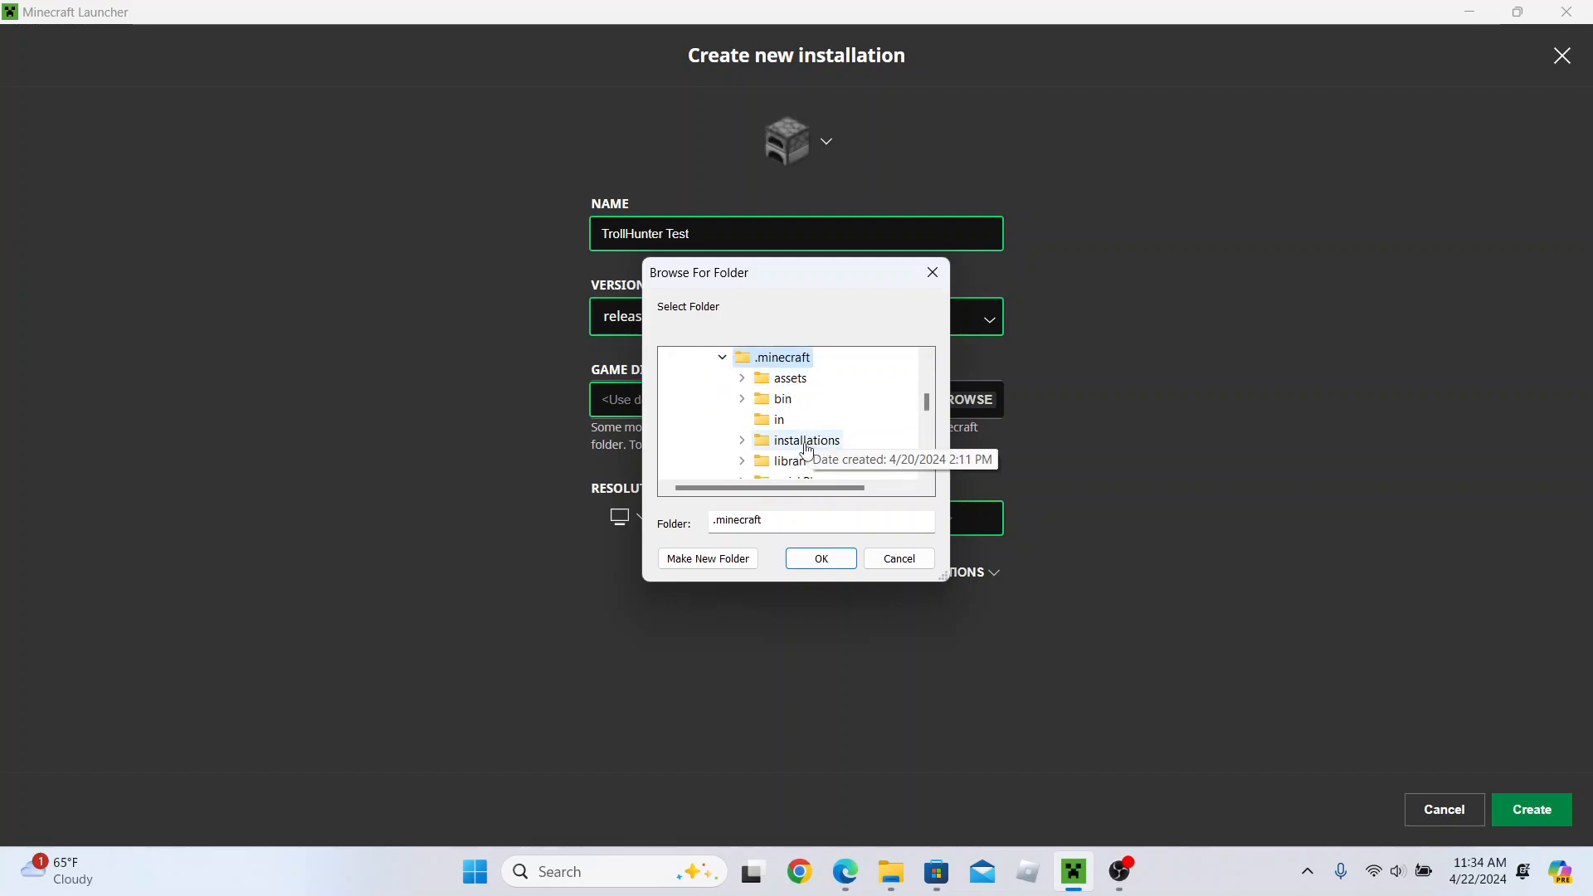
double_click(760, 441)
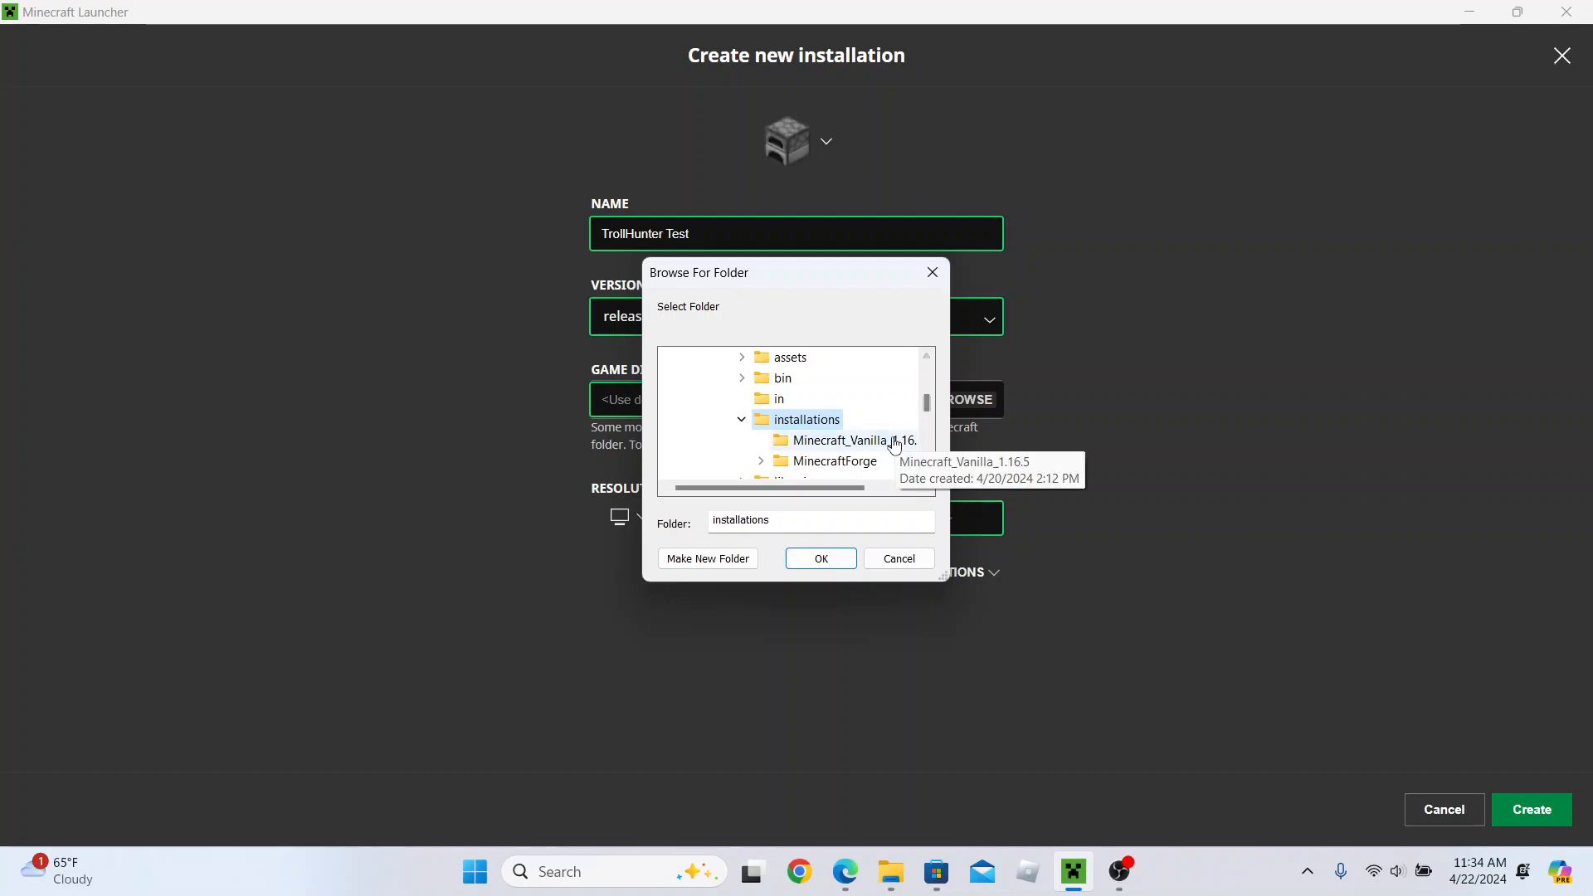
scroll(888, 441, down, 1)
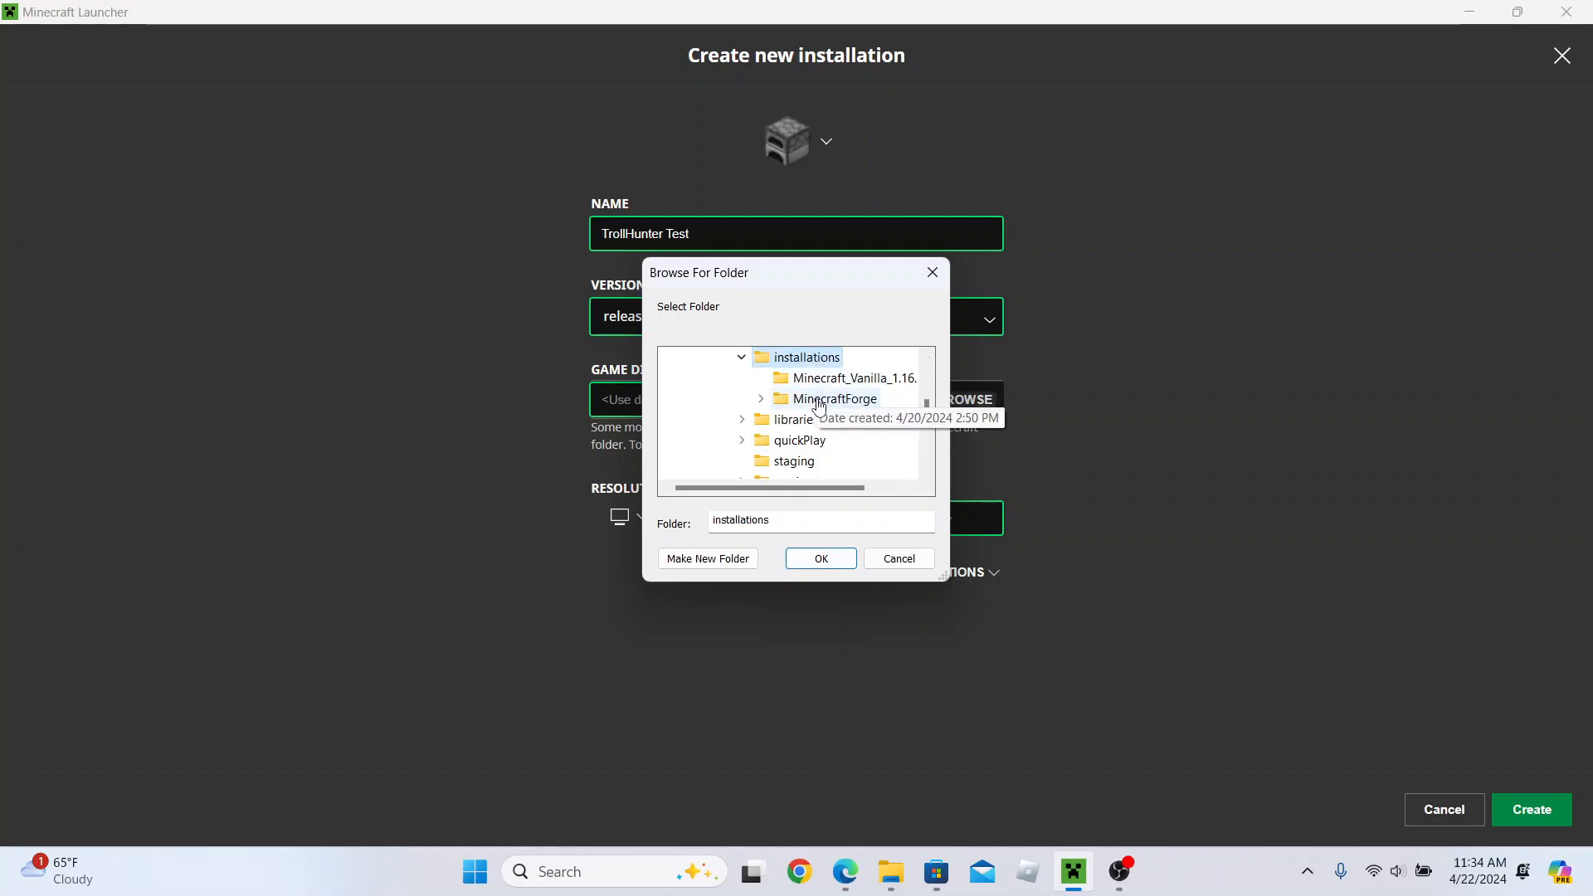
- Make a new folder named TrollHunterTest inside installations and use it as the game directory
click(733, 562)
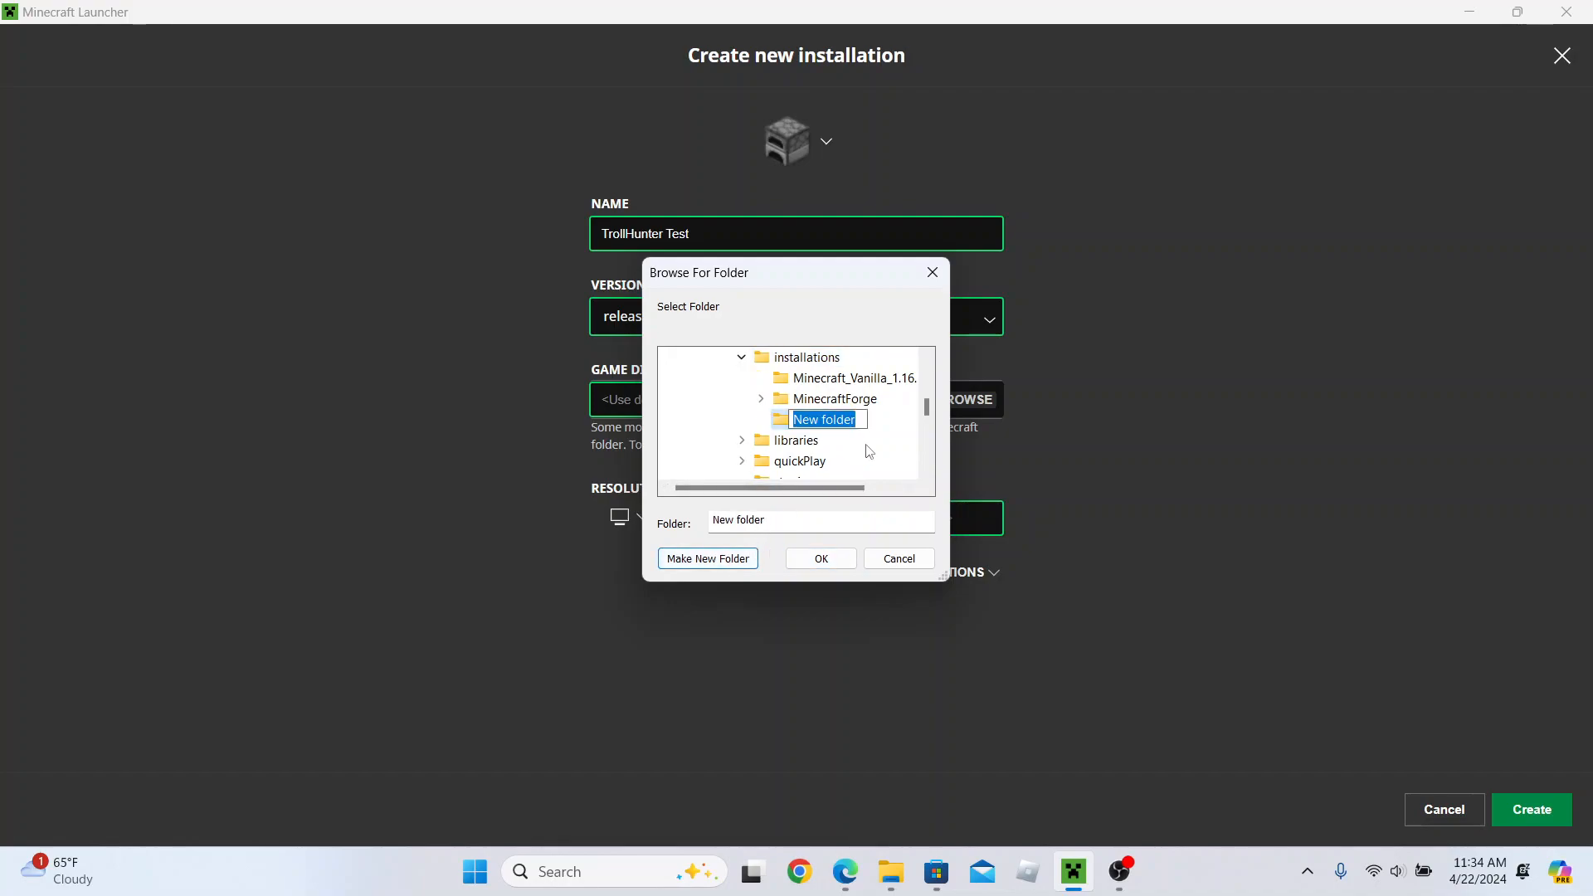
text(Mine)
key(BackSpace)
key(BackSpace)
key(BackSpace)
key(BackSpace)
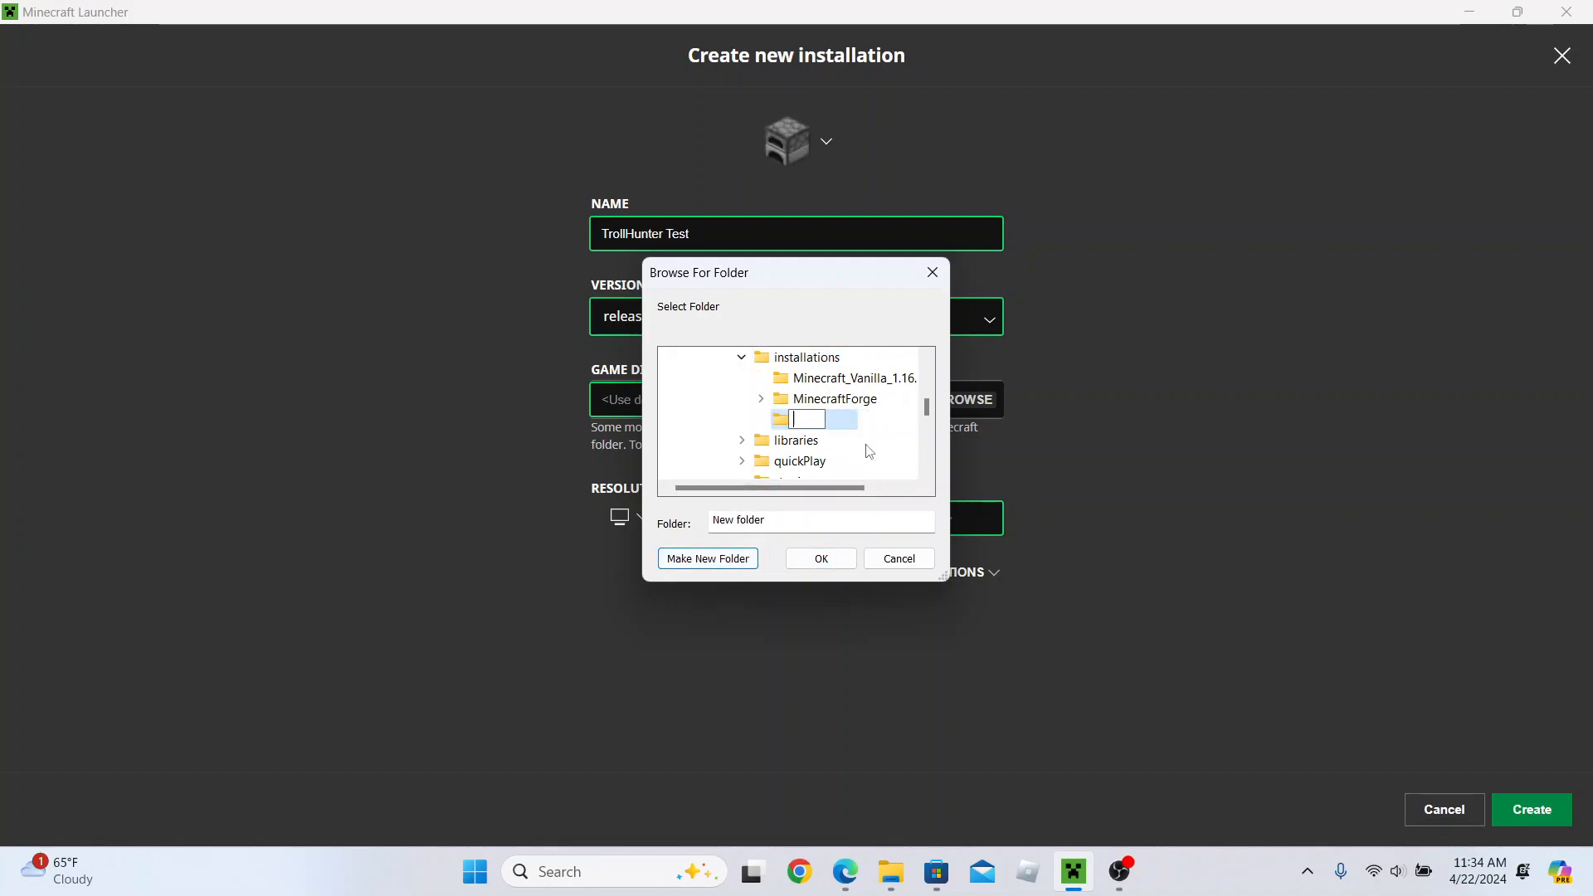
text(TrollHunterTest)
click(837, 561)
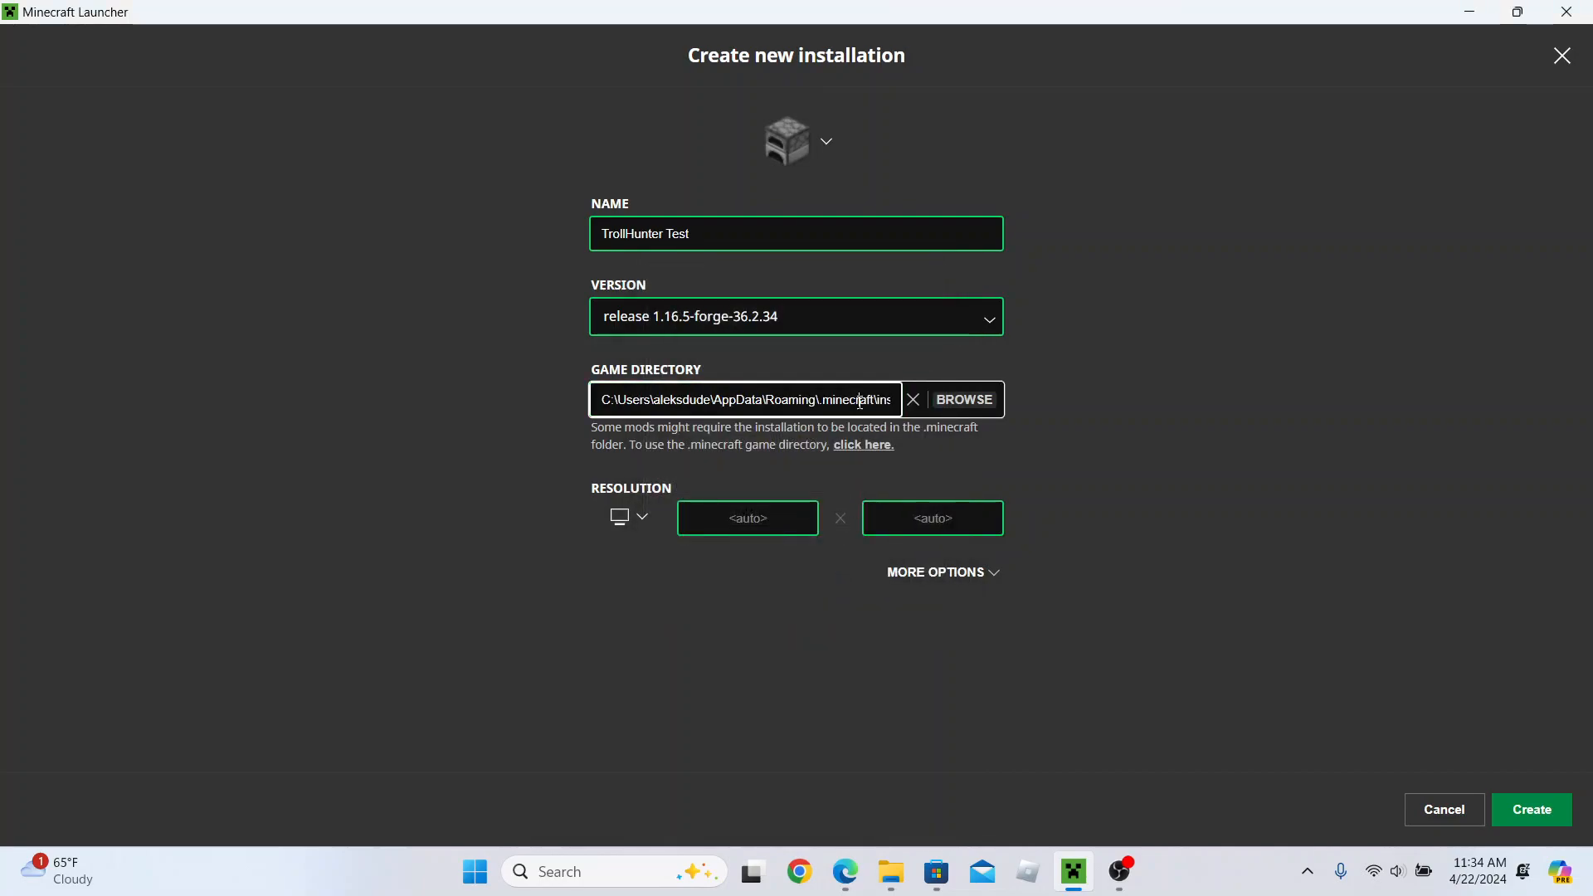
- Check the chosen game directory path and create the "TrollHunter Test" installation
drag(859, 400, 985, 402)
click(1113, 452)
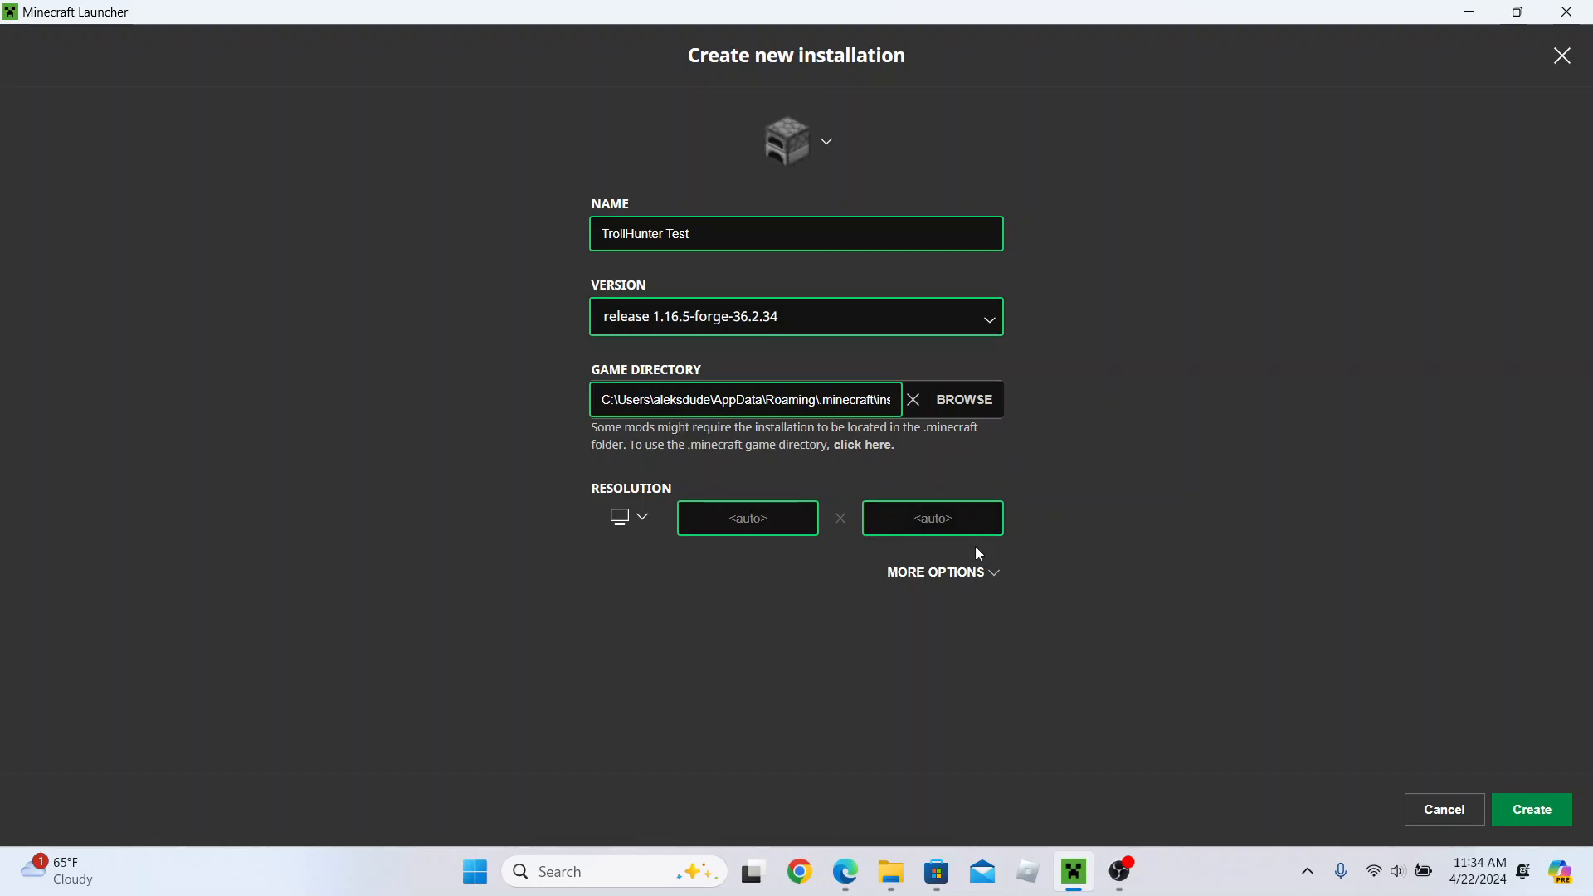
click(1537, 808)
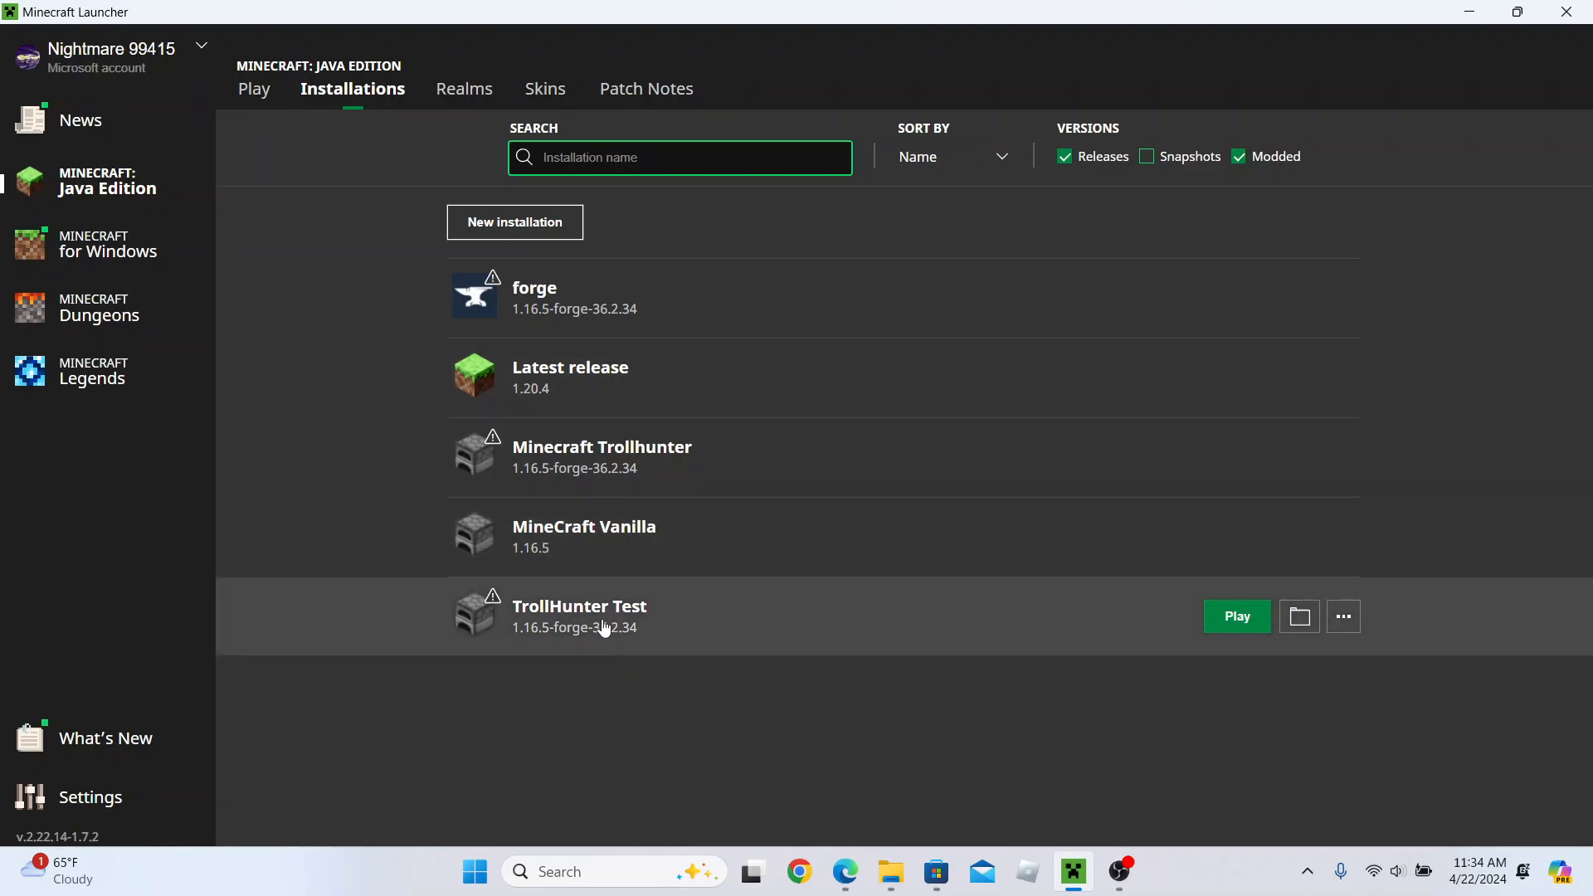
- Return to the MCreator guide in the browser and read the "Make a new mod Installation" steps, highlighting the custom directory advice
key(alt+Tab)
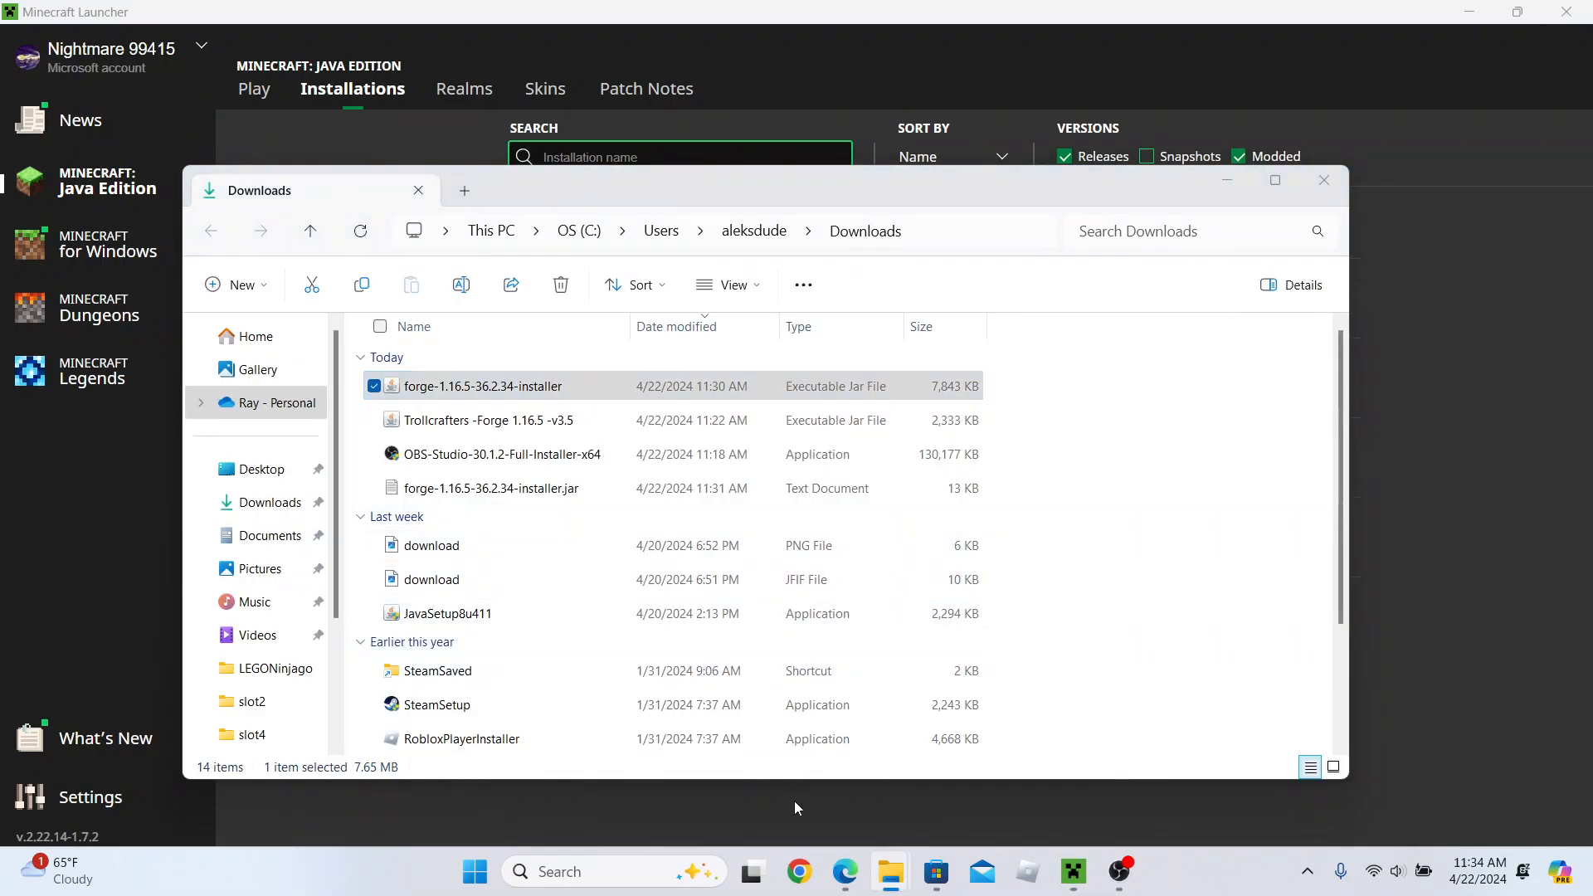
key(alt+Tab)
click(846, 873)
click(550, 390)
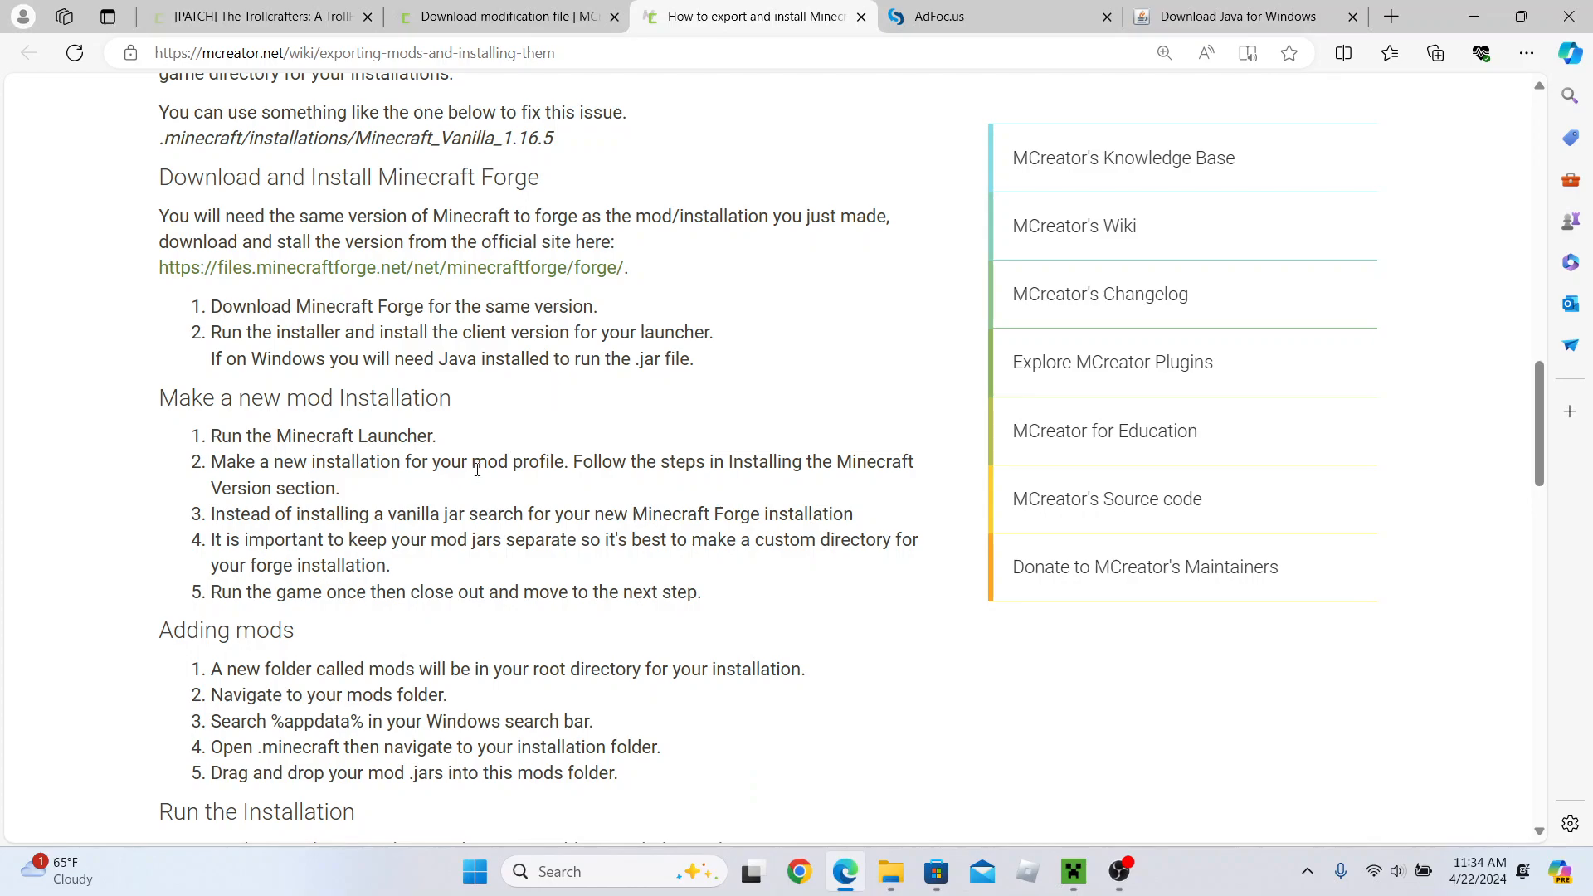
scroll(410, 458, down, 1)
drag(317, 431, 399, 450)
click(279, 422)
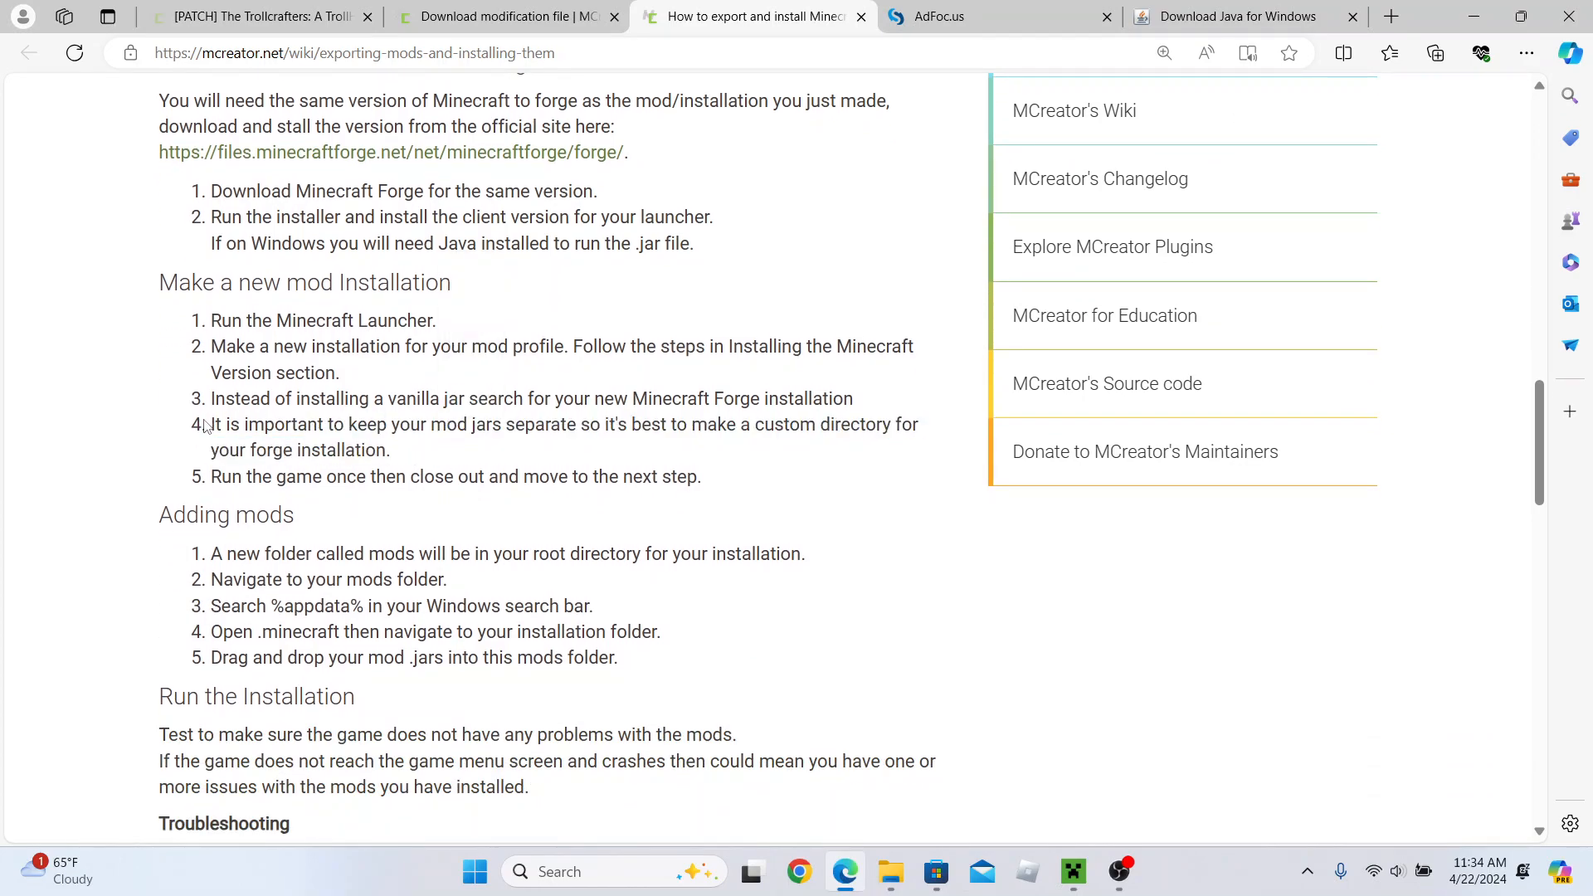
drag(224, 420, 891, 425)
click(408, 462)
- Switch to the Minecraft Launcher and launch the "TrollHunter Test" installation, accepting the modified-installation risks without further warnings
key(alt+Tab)
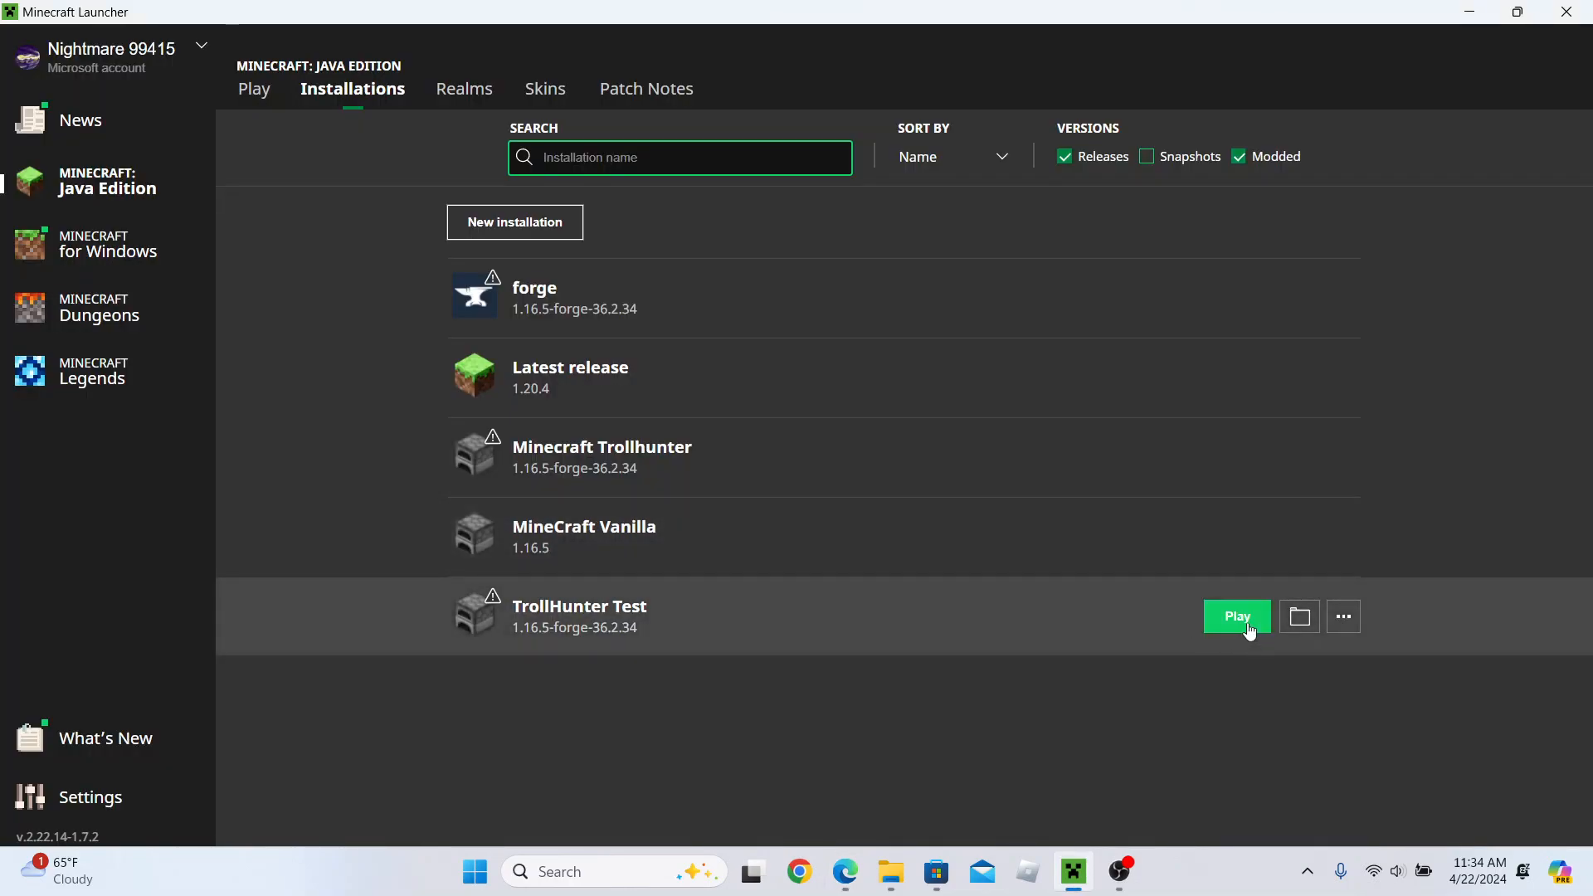
click(1247, 628)
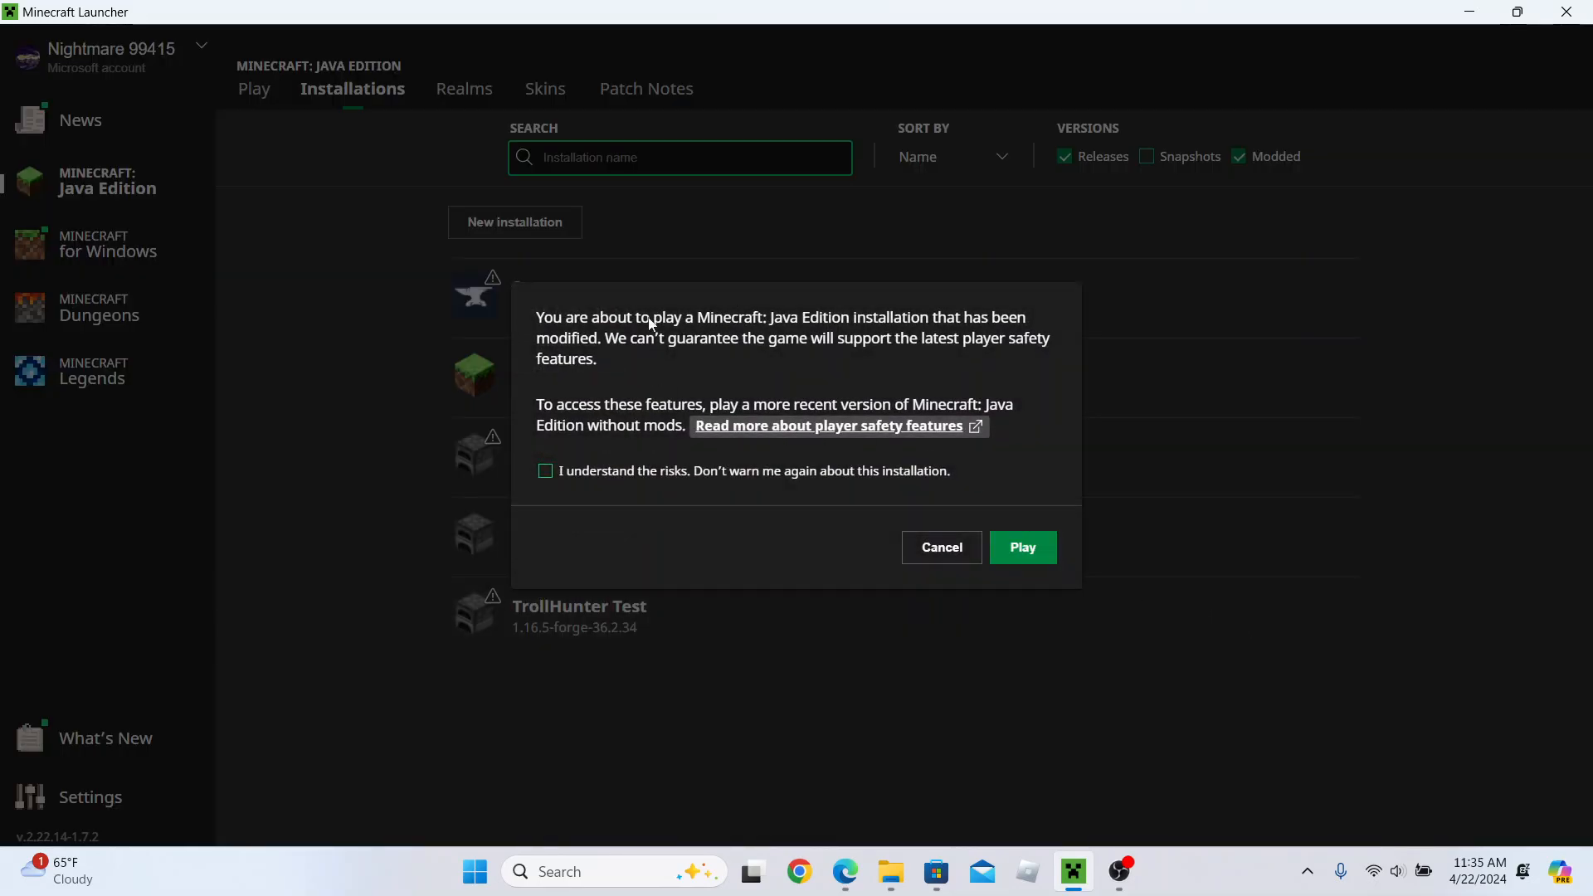
click(545, 471)
click(1023, 547)
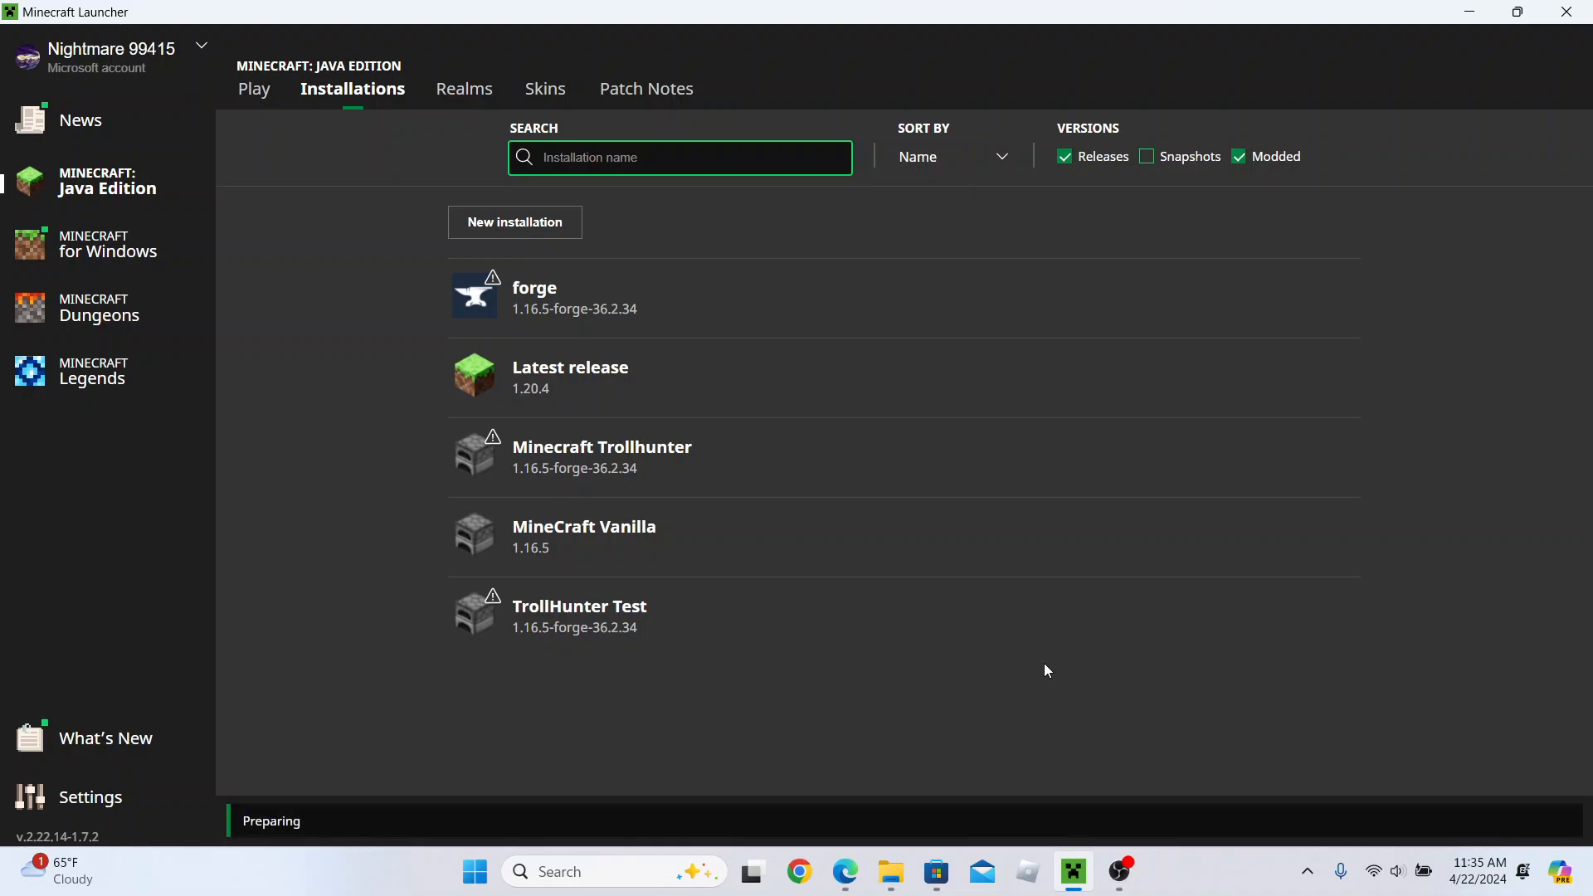
mouse_move(697, 644)
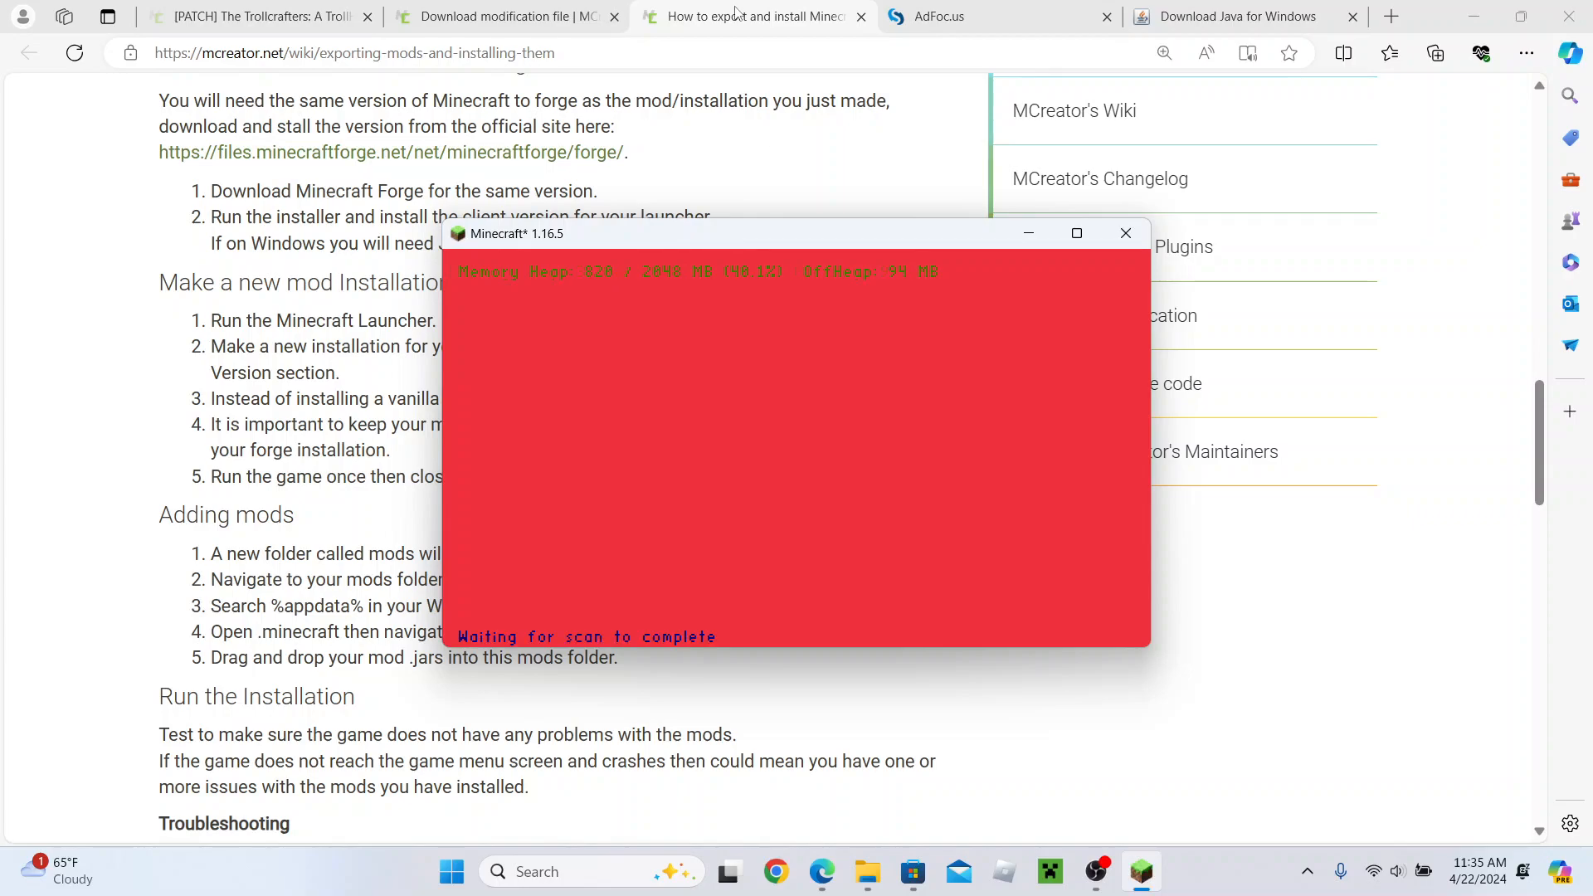
- While the game loads, review the mod's download page and modification files in the browser, highlighting the file name "Trollcrafters -Forge 1.16.5 -v3.5.jar"
click(499, 24)
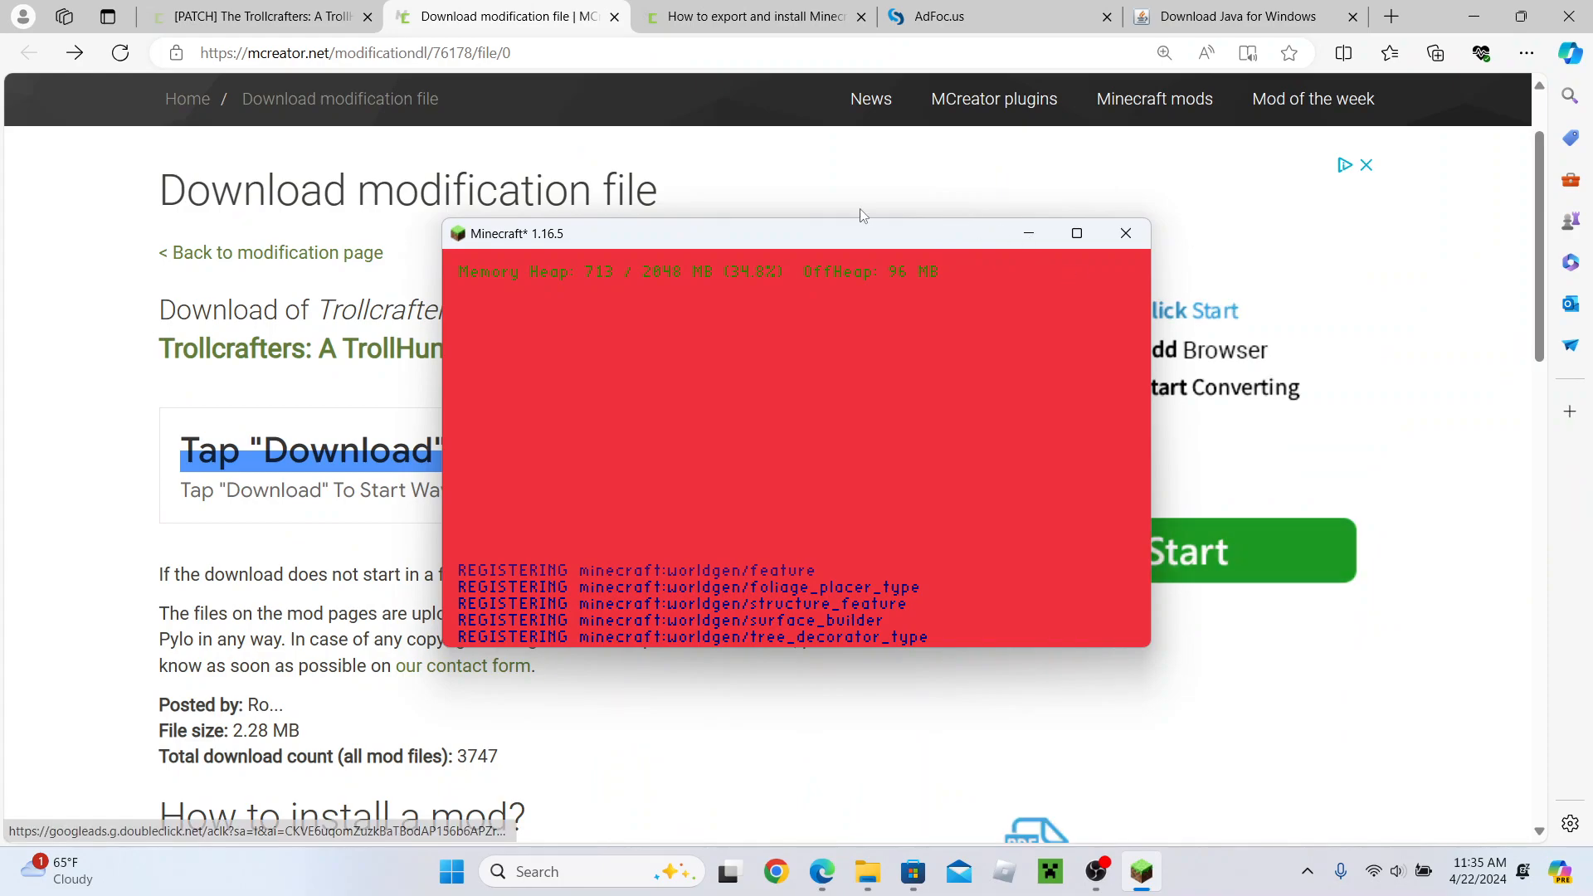
drag(753, 233, 1066, 298)
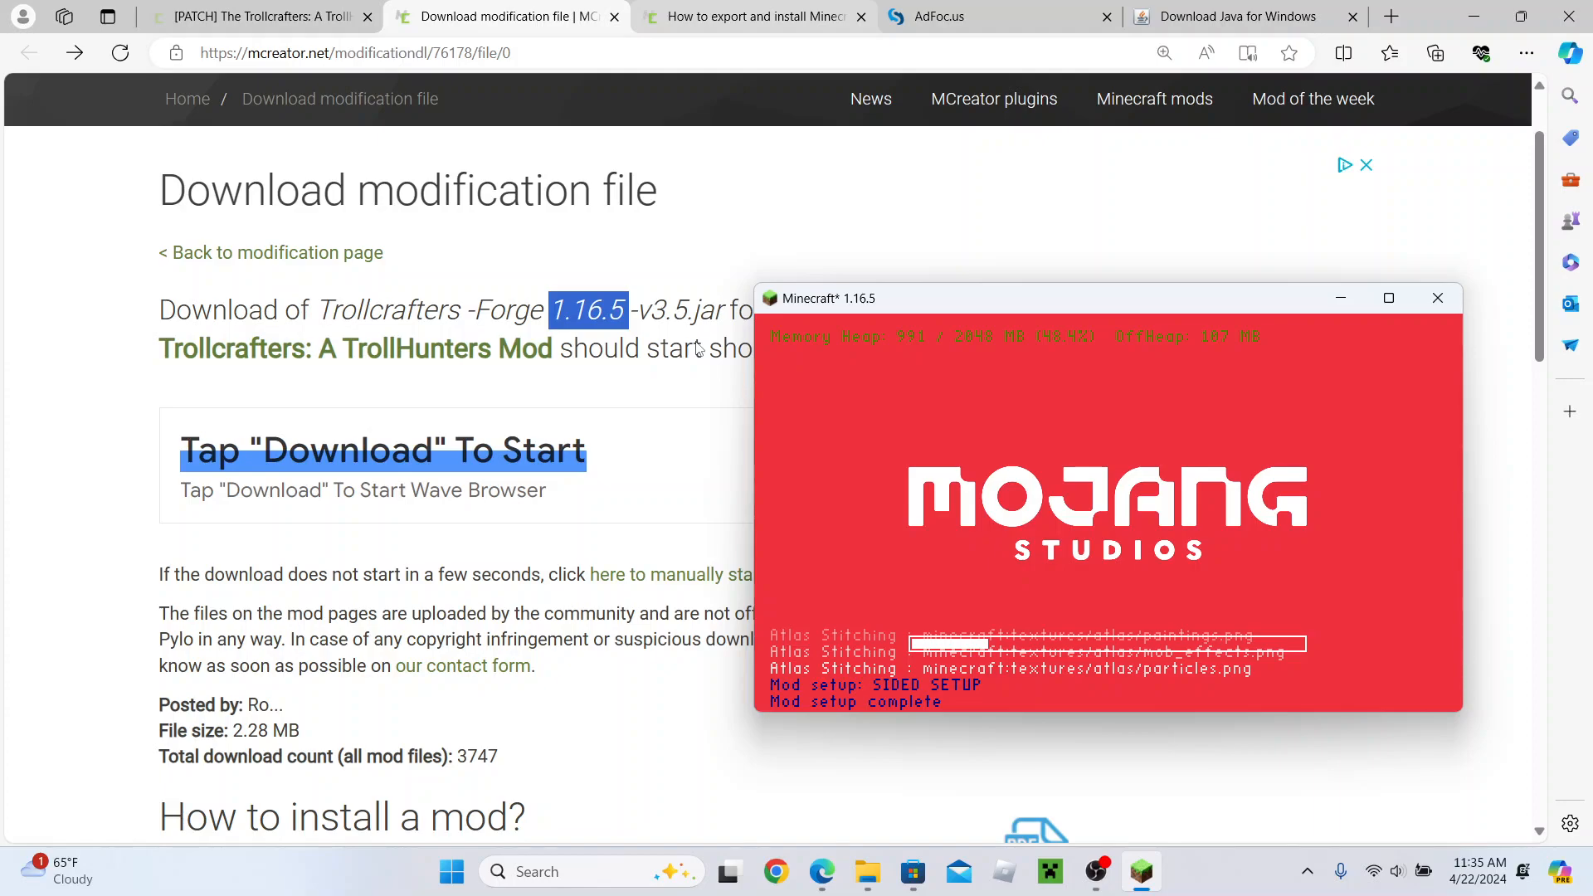
click(696, 348)
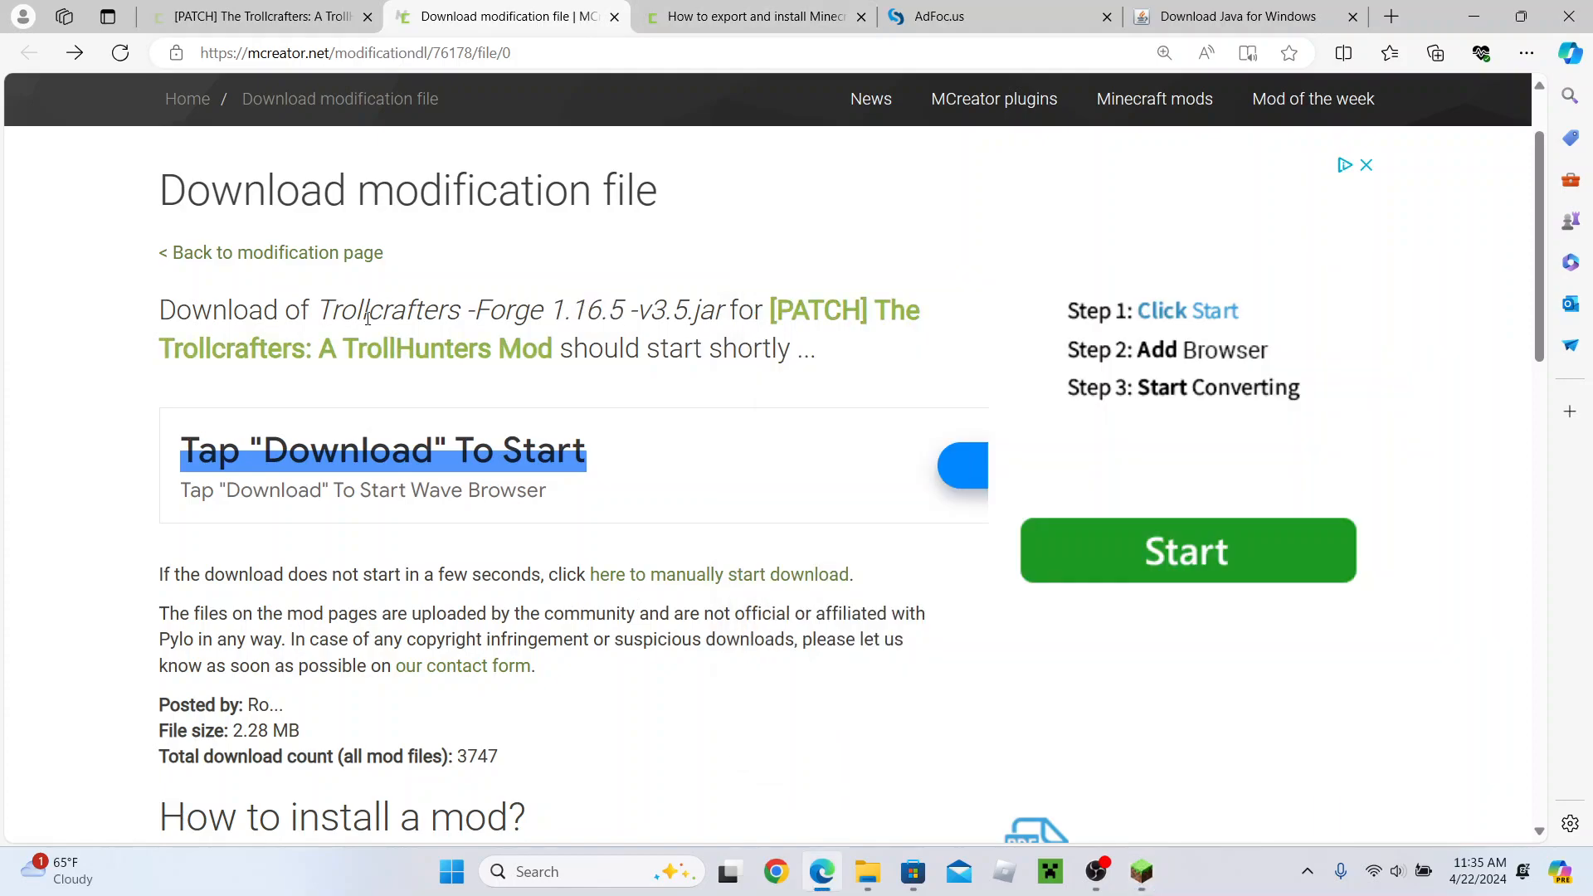
drag(333, 316, 724, 310)
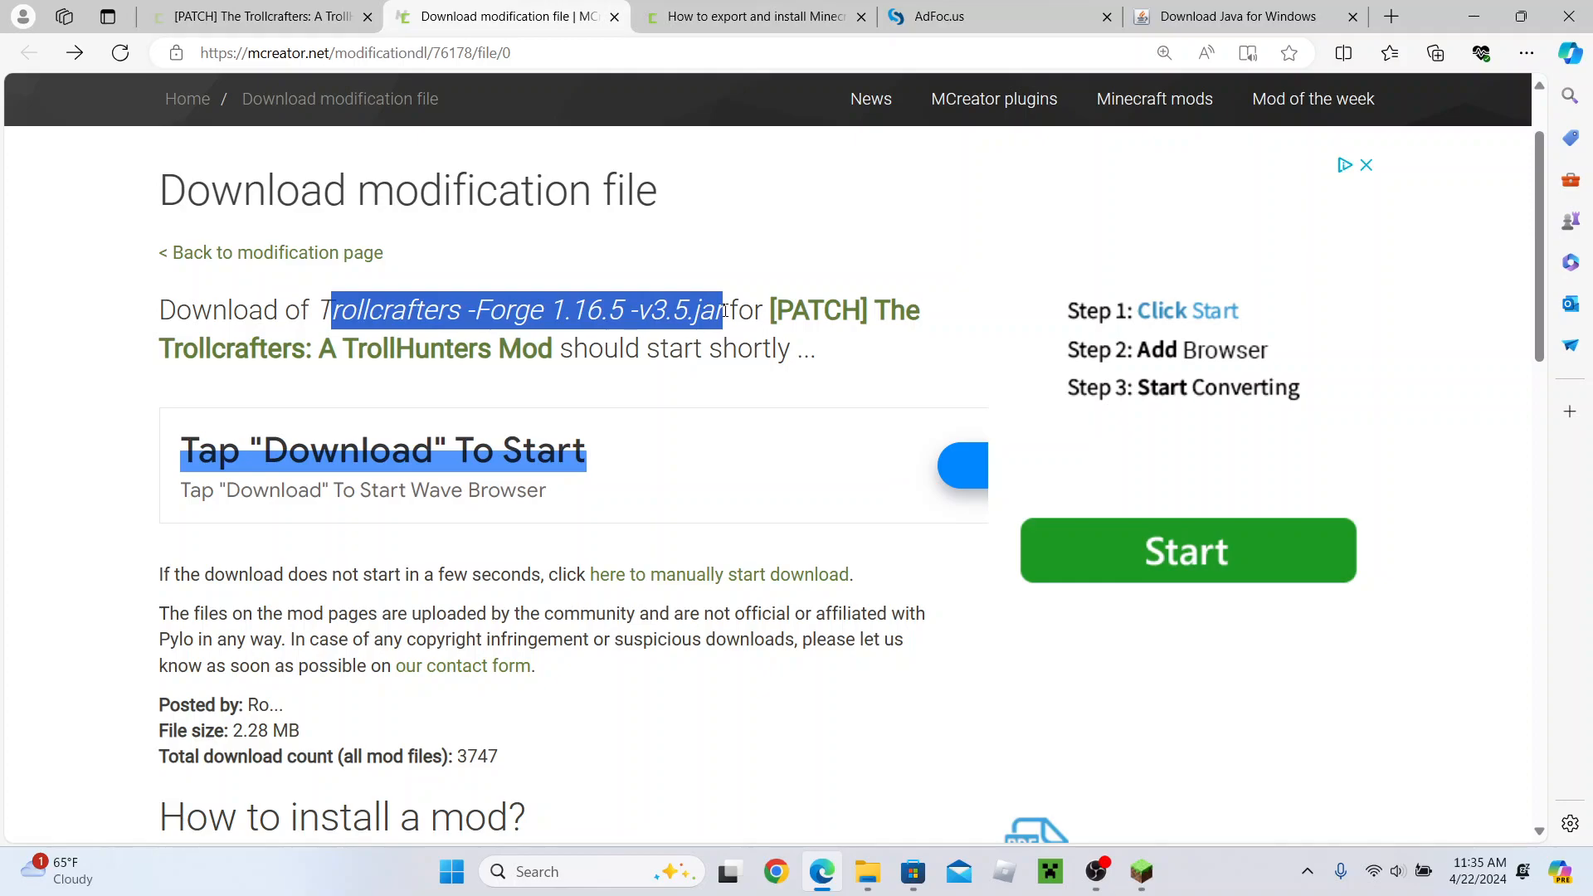
click(489, 311)
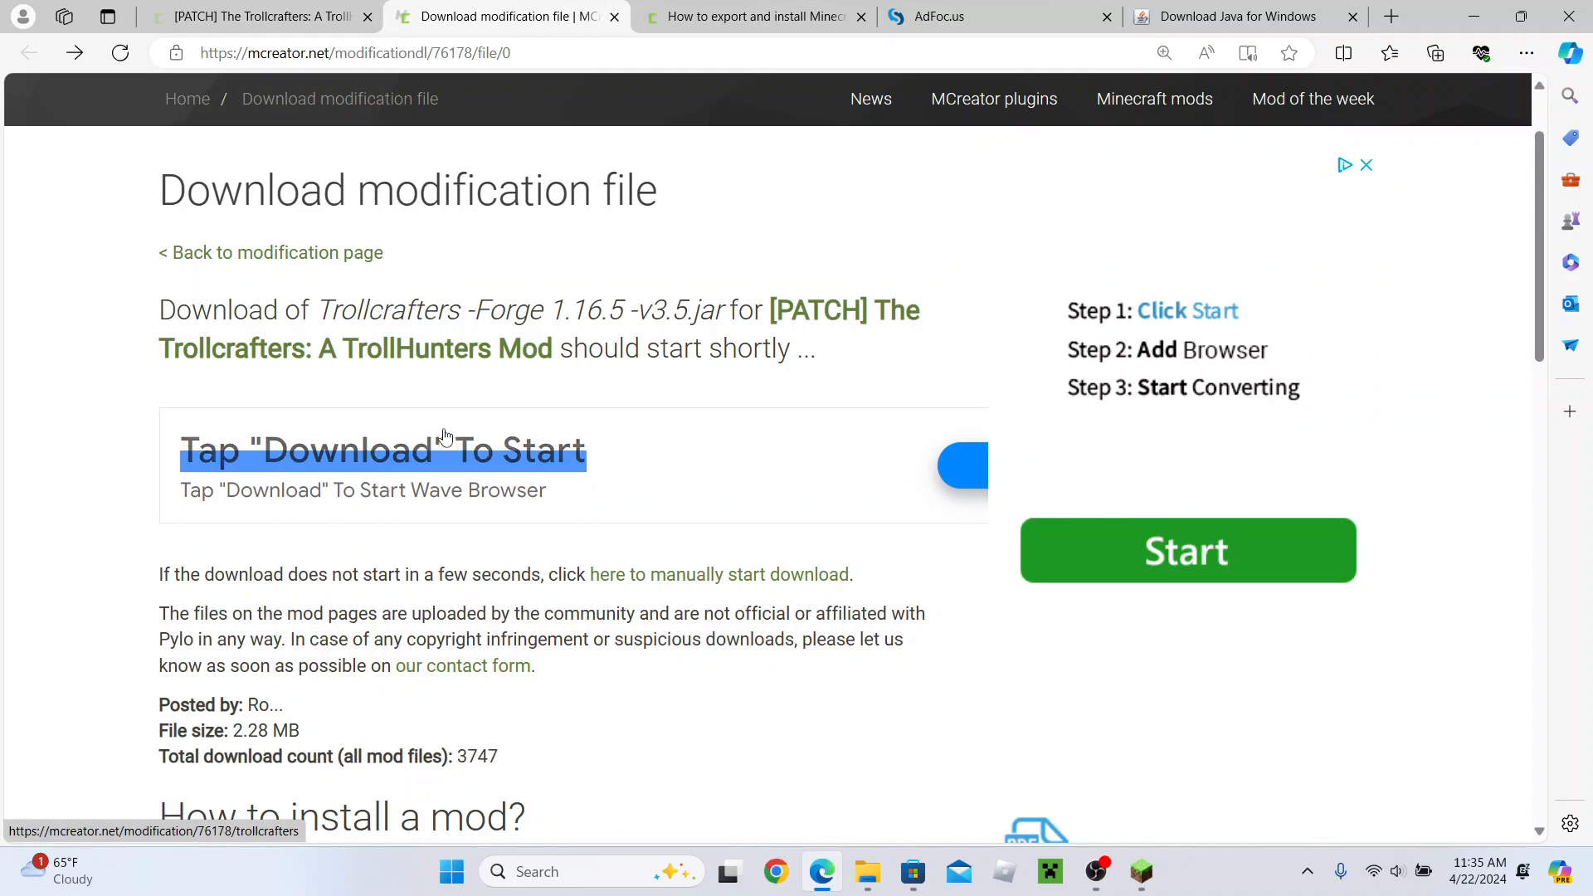
click(280, 16)
scroll(581, 531, up, 3)
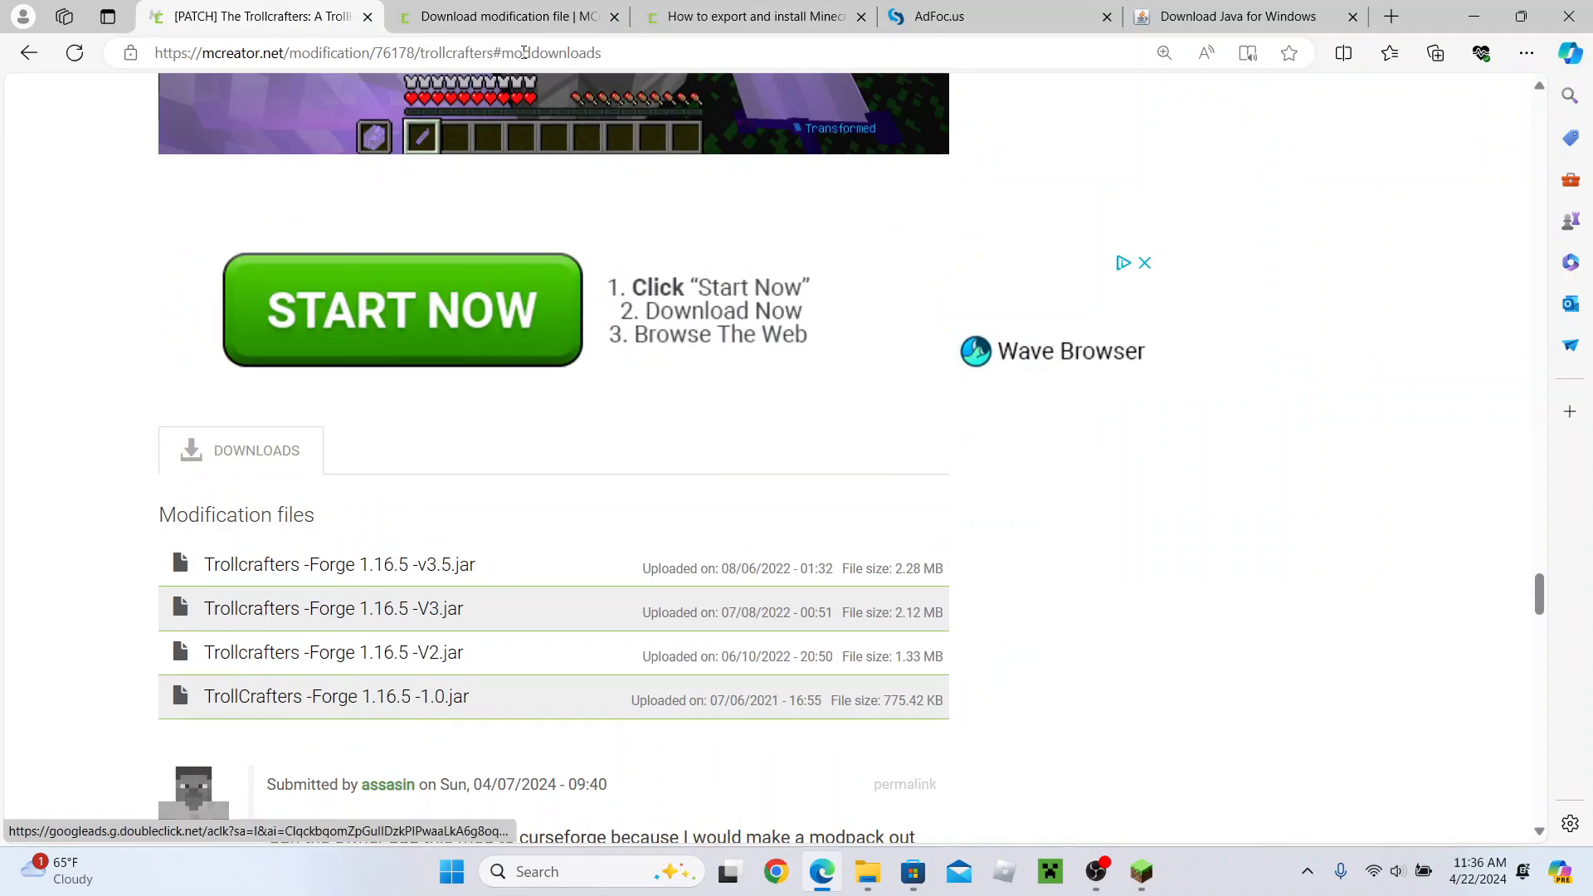
click(513, 23)
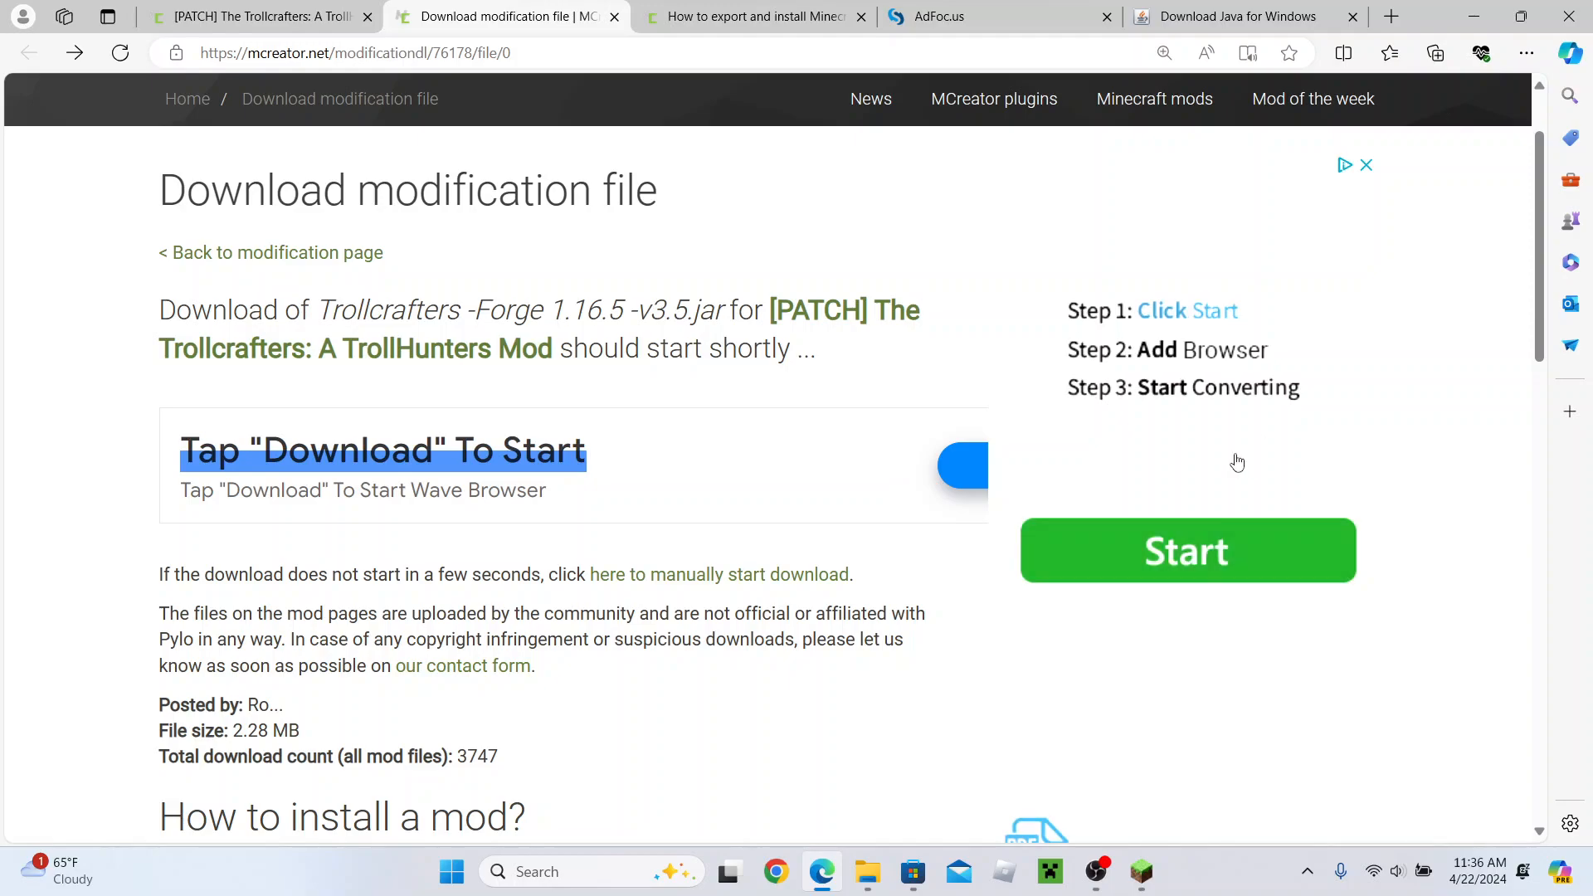
drag(317, 310, 721, 312)
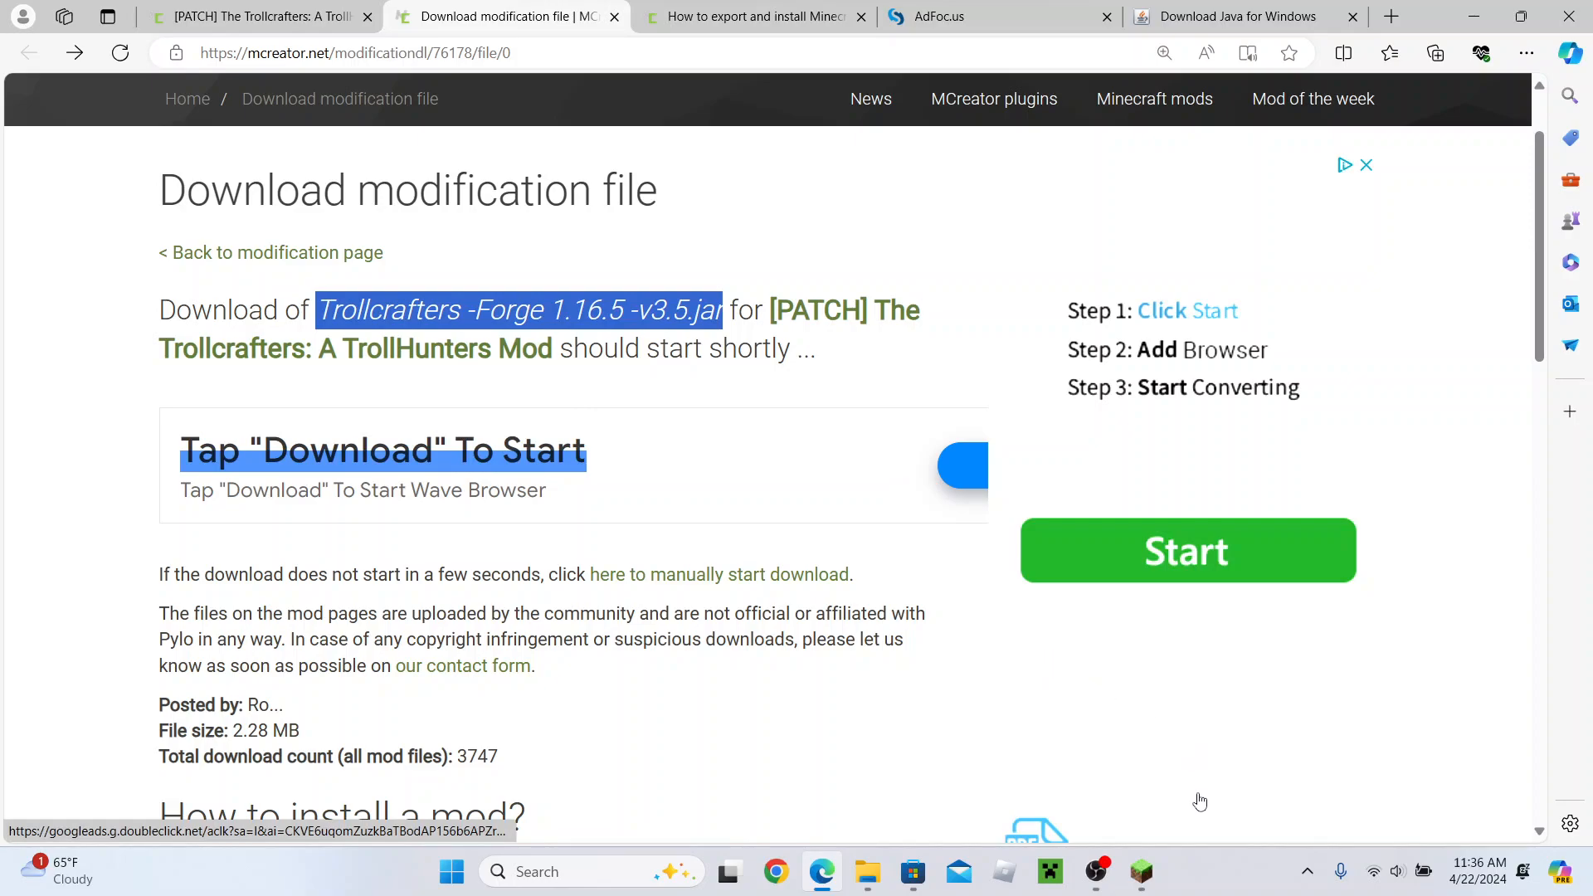
- Switch to the running Minecraft 1.16.5 game and quit it from its title screen
click(1143, 872)
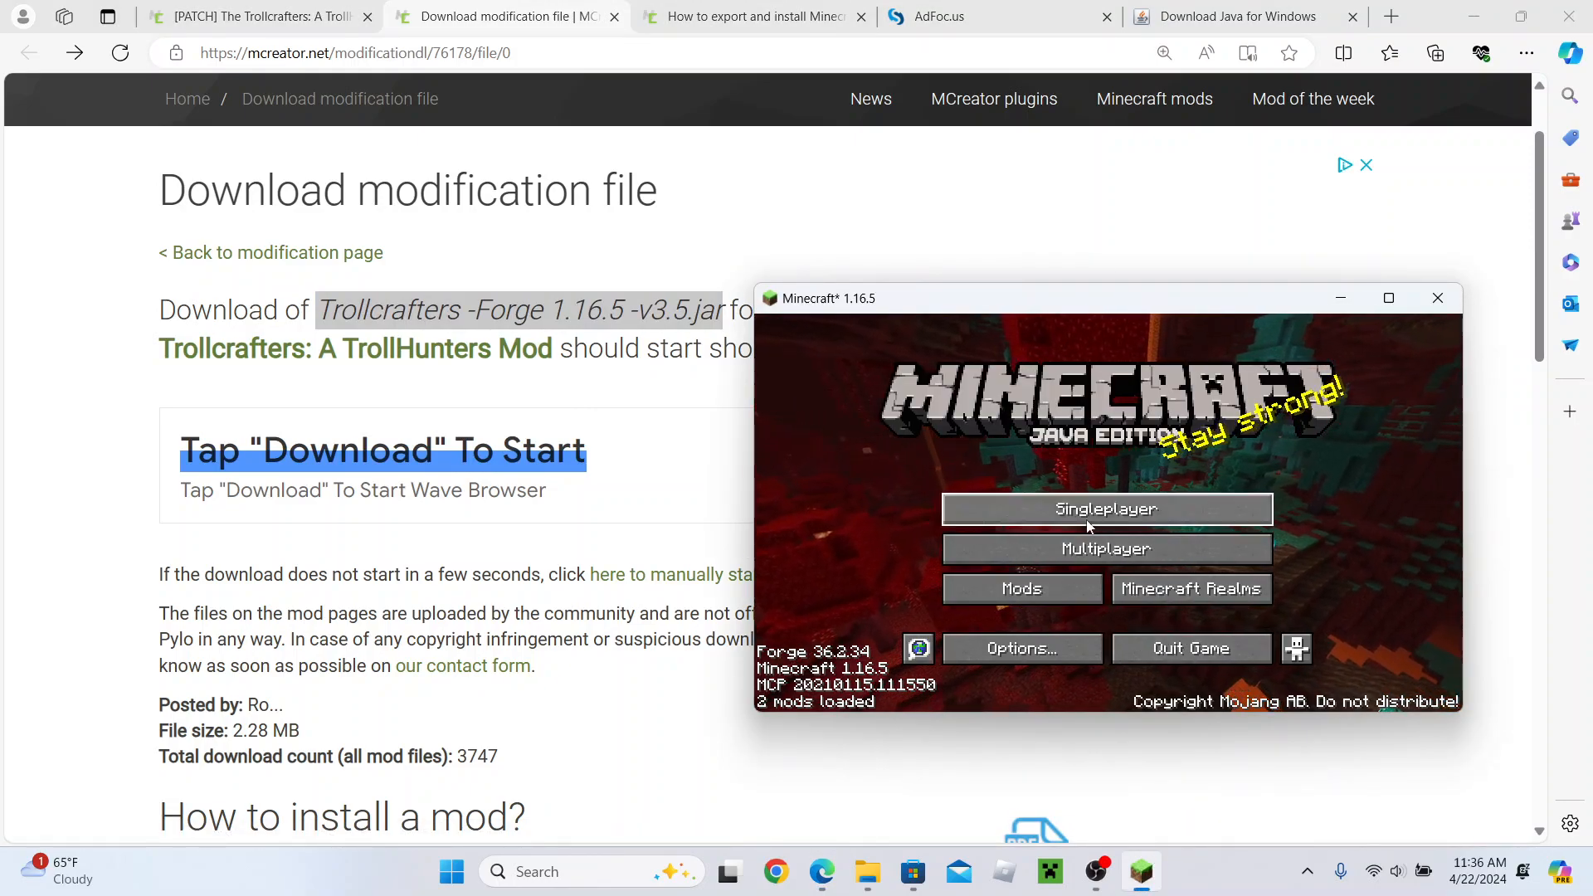
click(1201, 654)
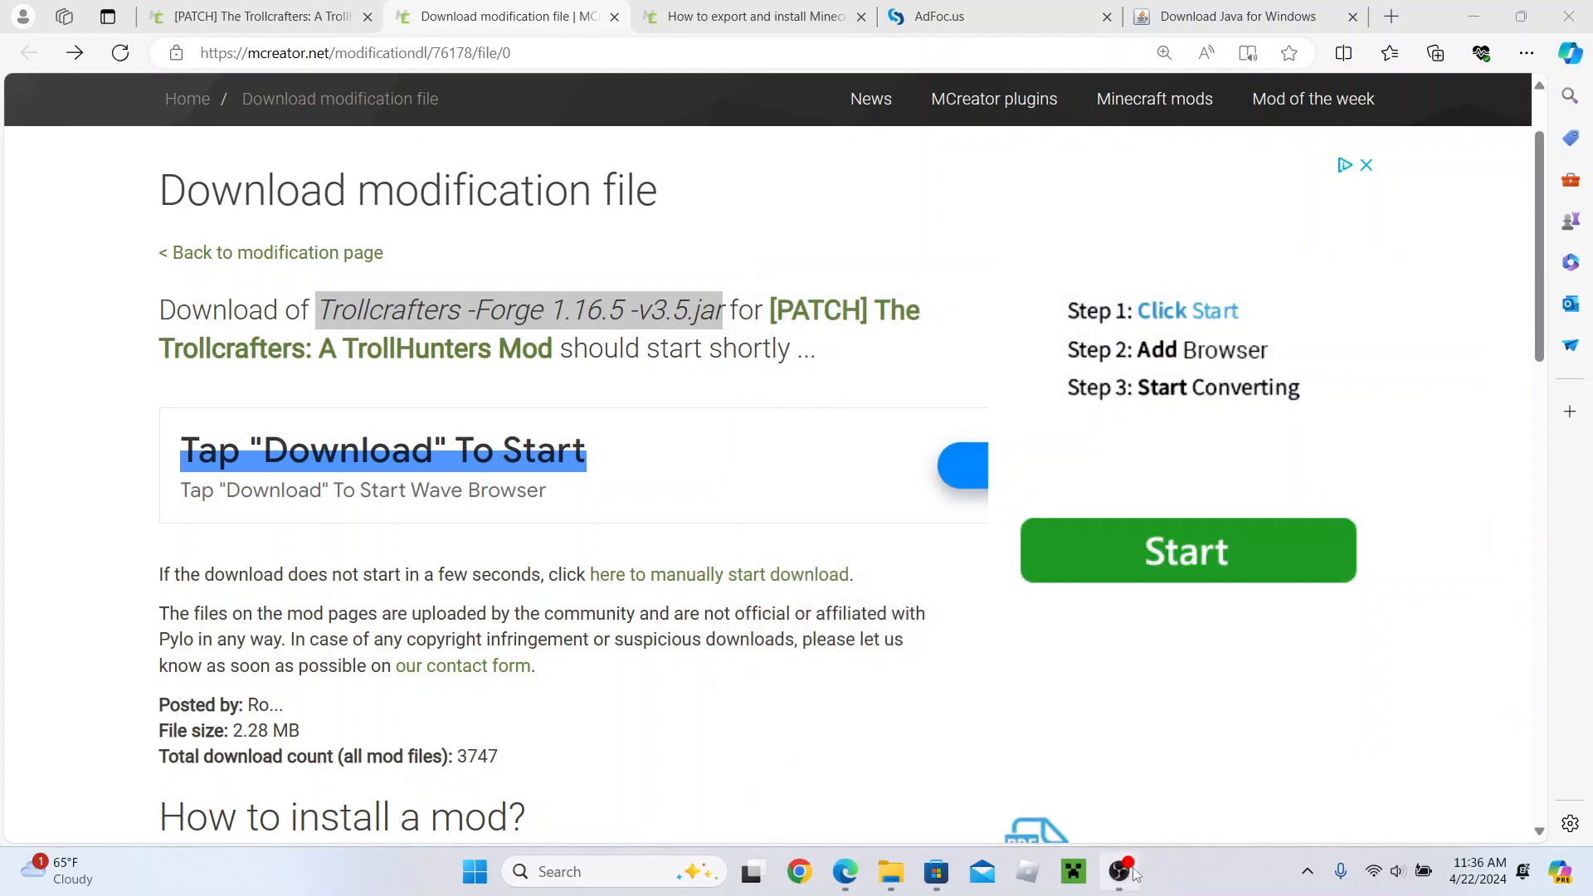
mouse_move(1120, 881)
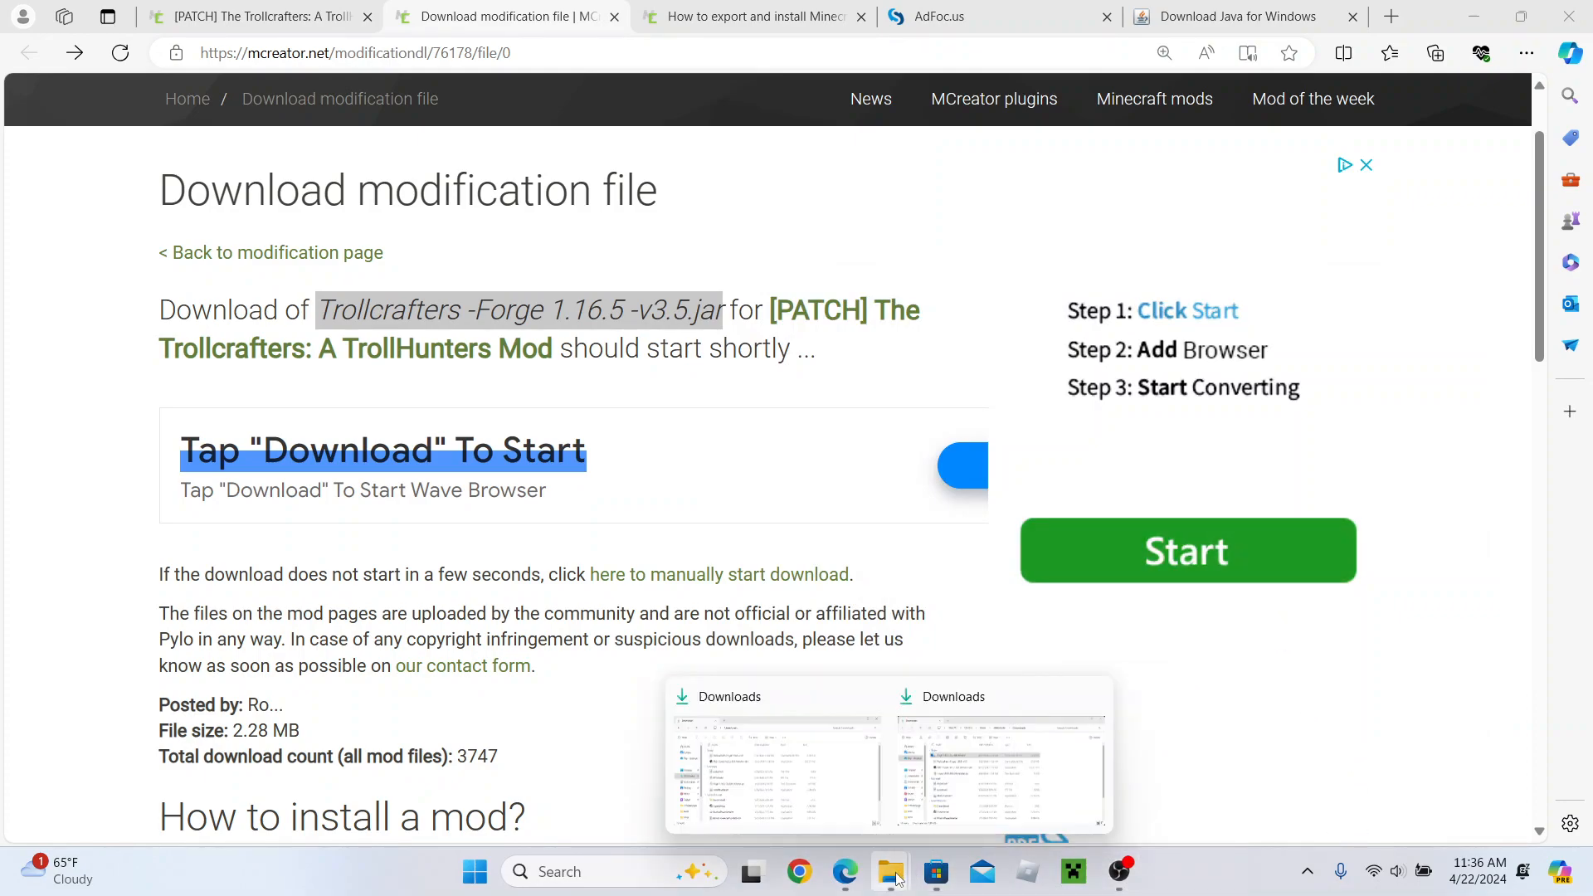
- Switch to the Minecraft Launcher and open the mods folder inside the "TrollHunter Test" installation's game directory
click(1083, 873)
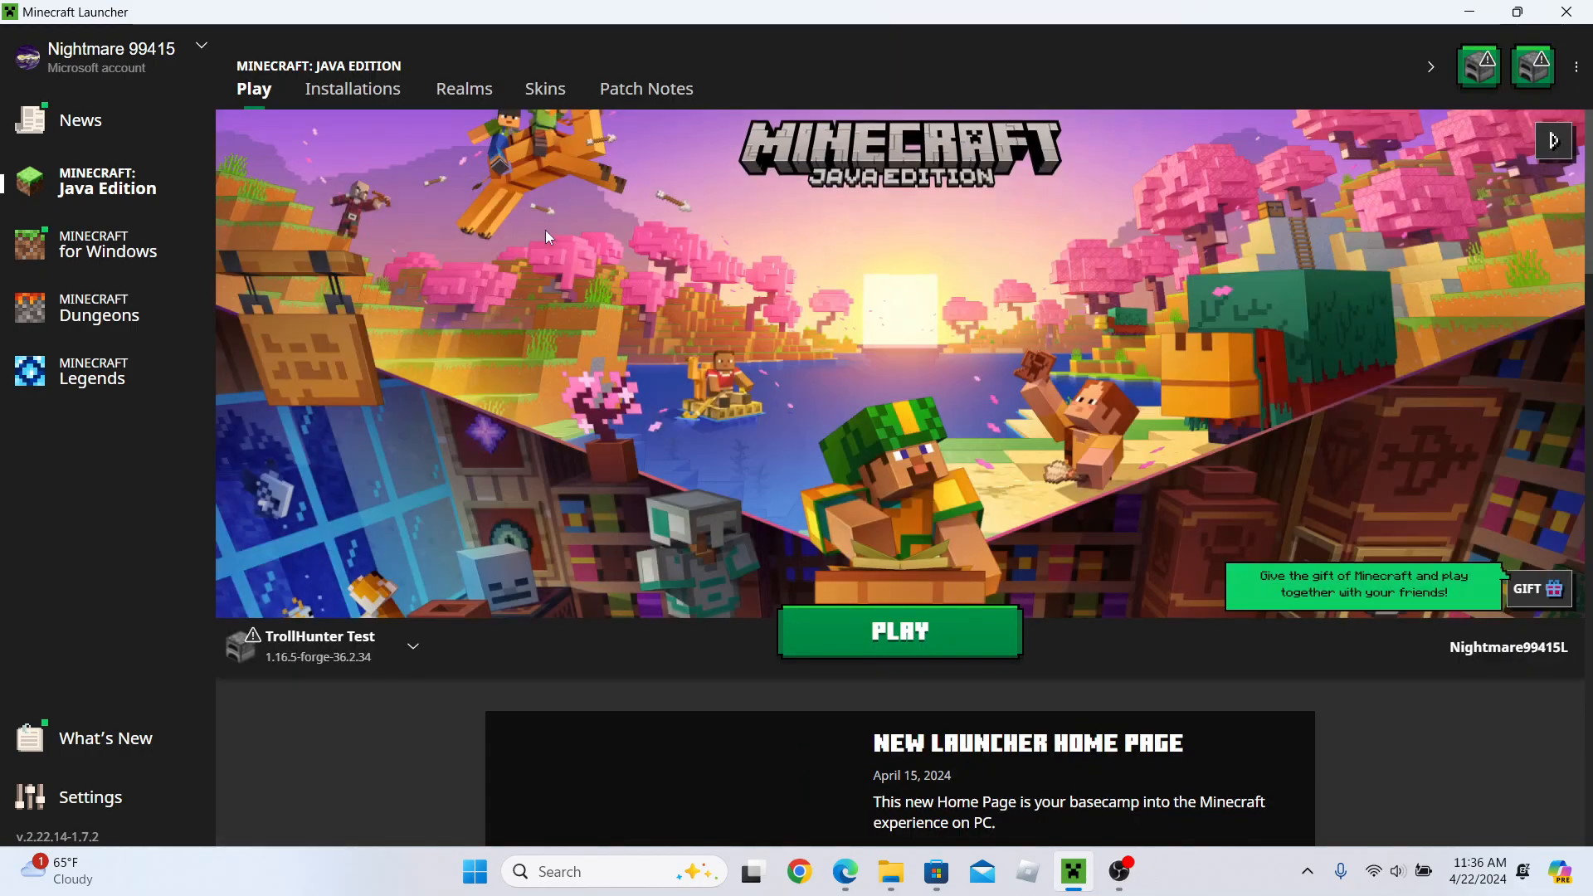
click(363, 92)
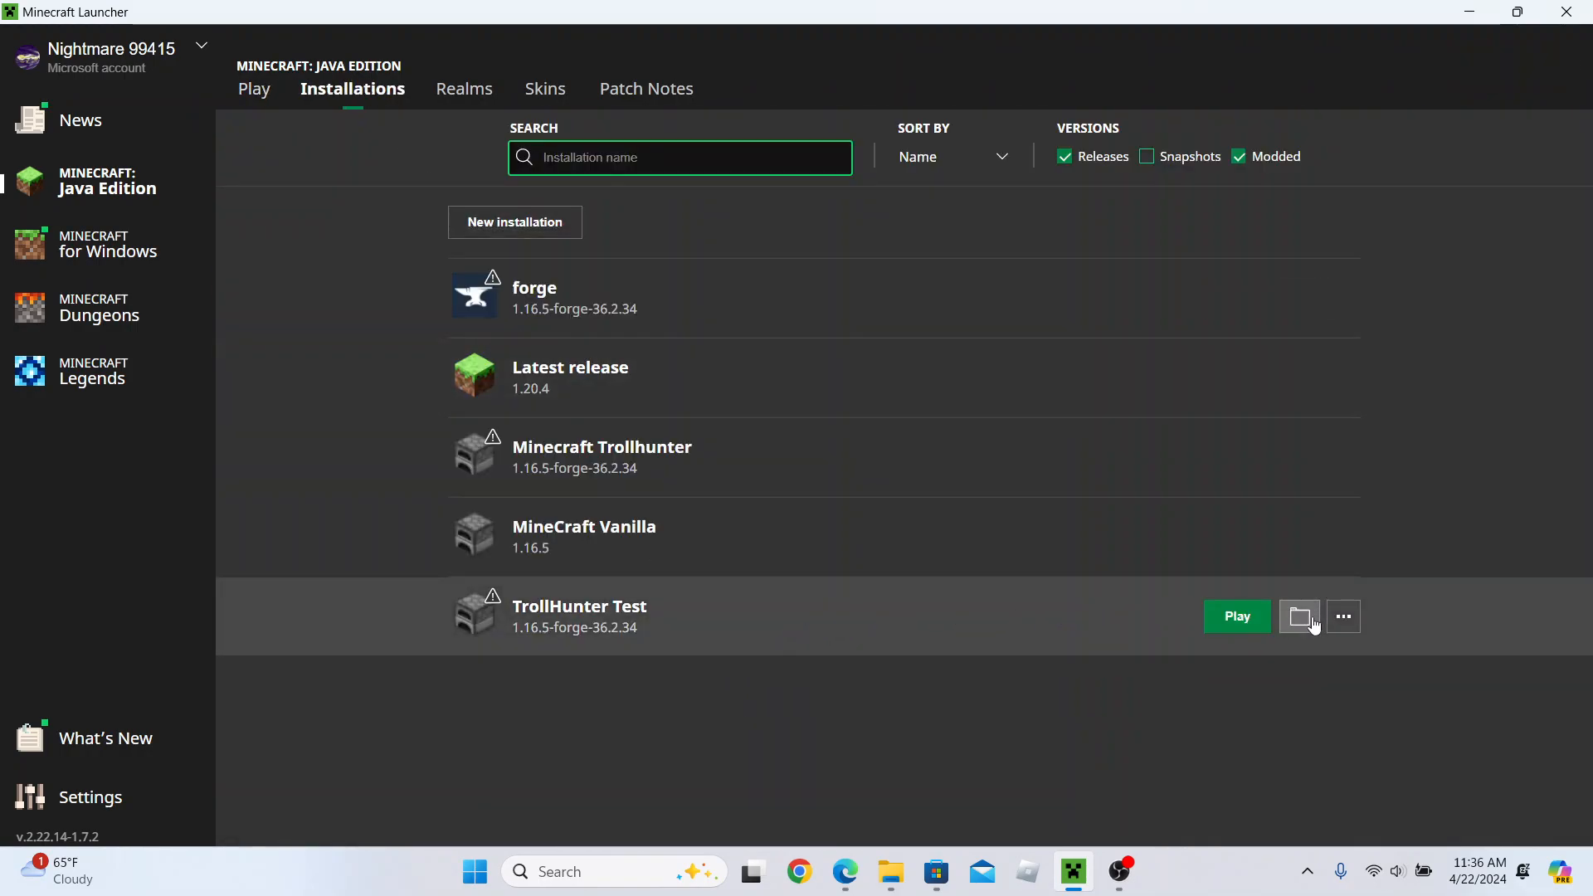
click(1299, 618)
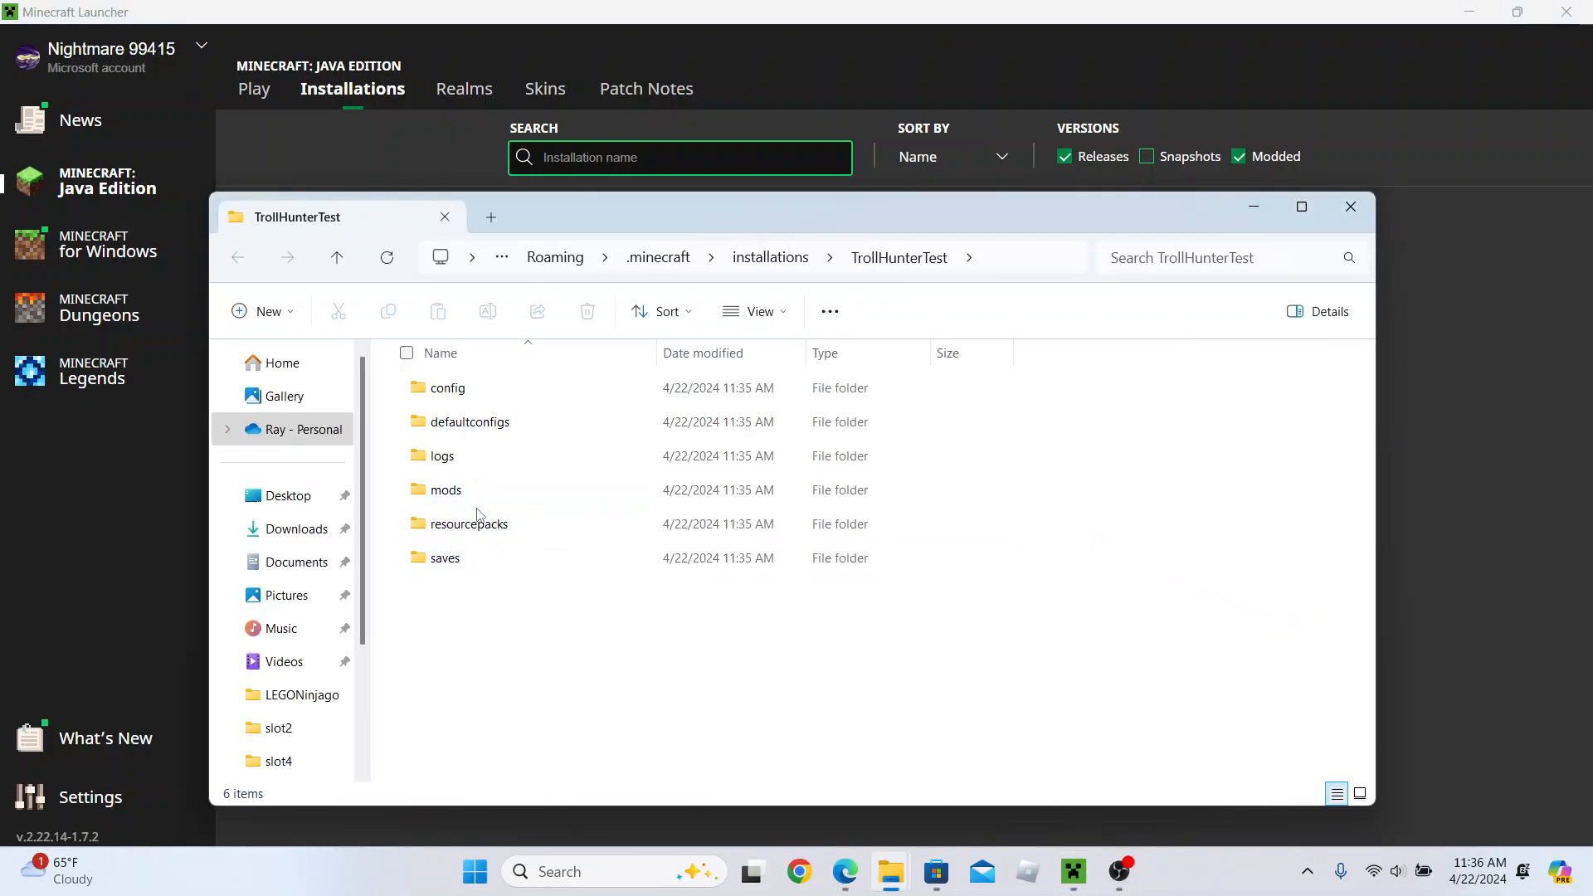
click(1351, 207)
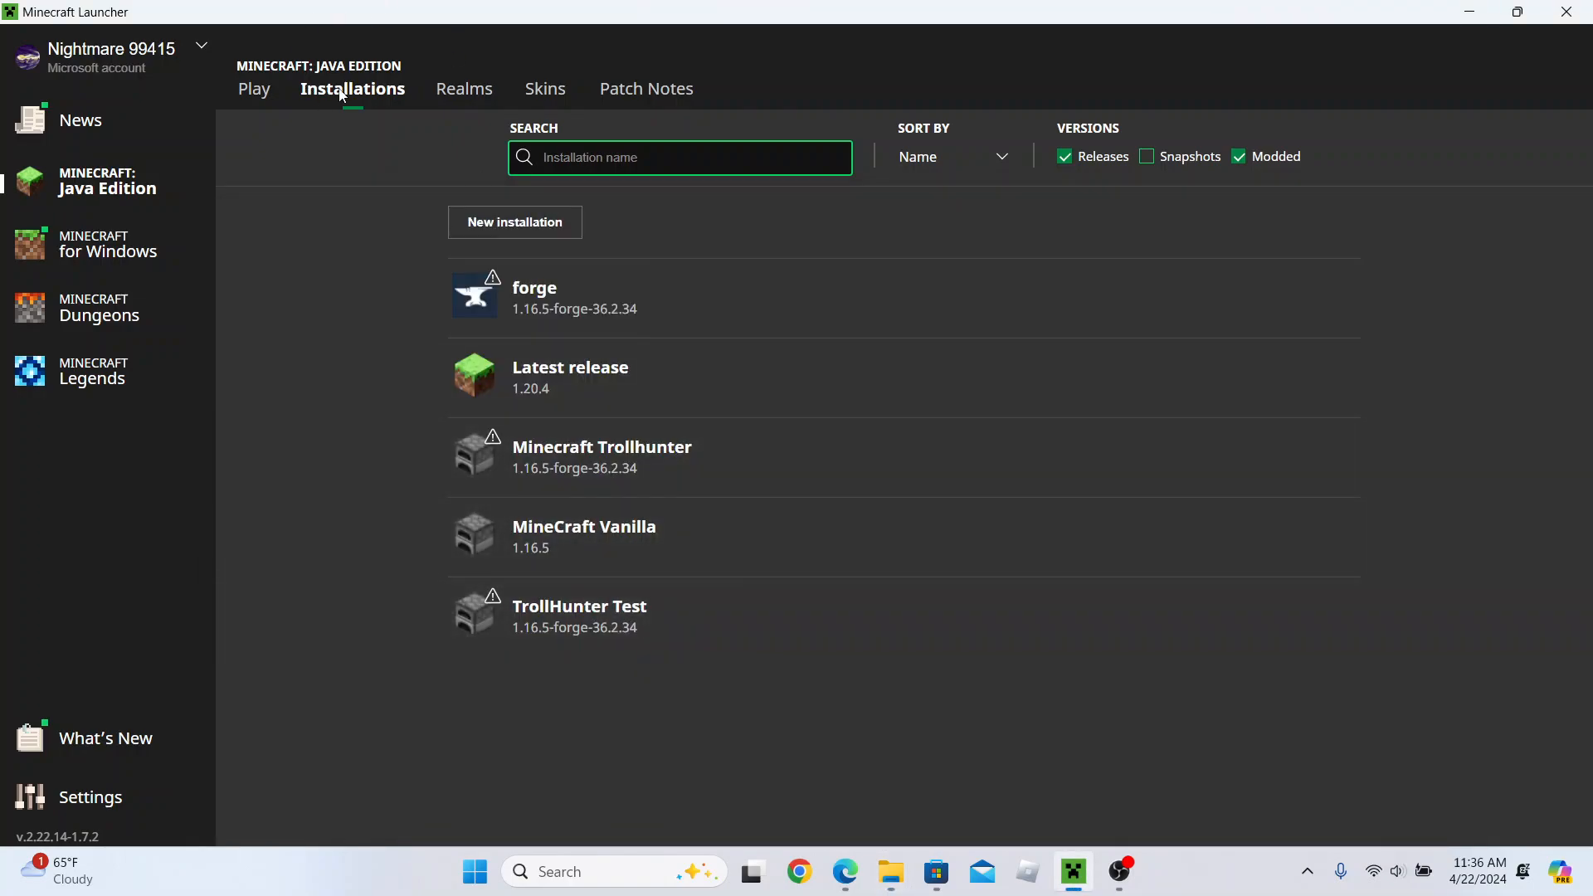
mouse_move(602, 626)
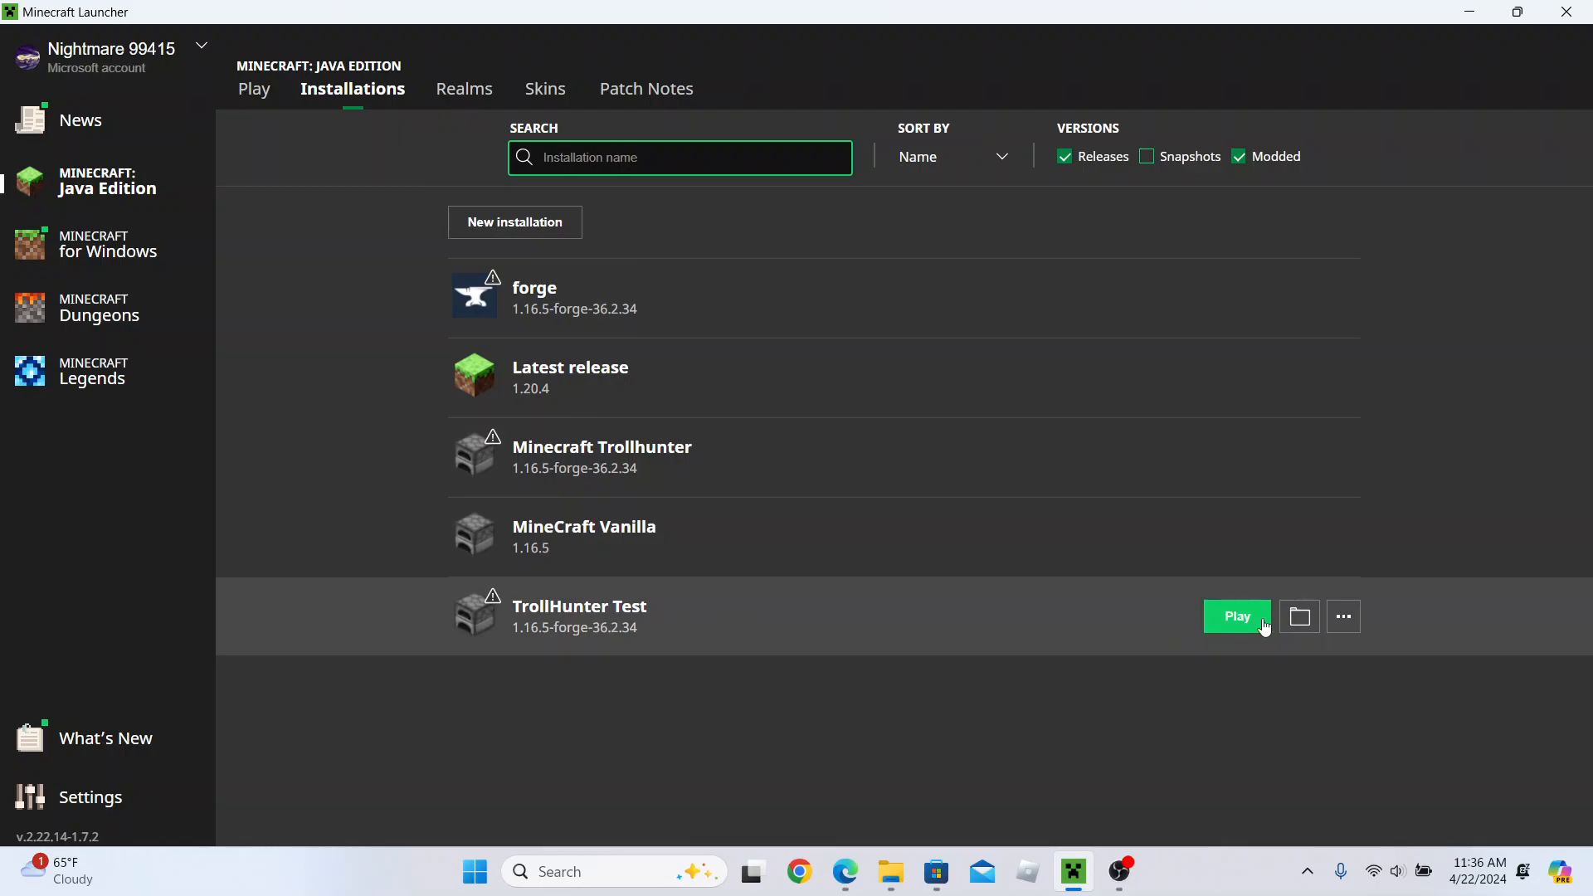
click(1300, 621)
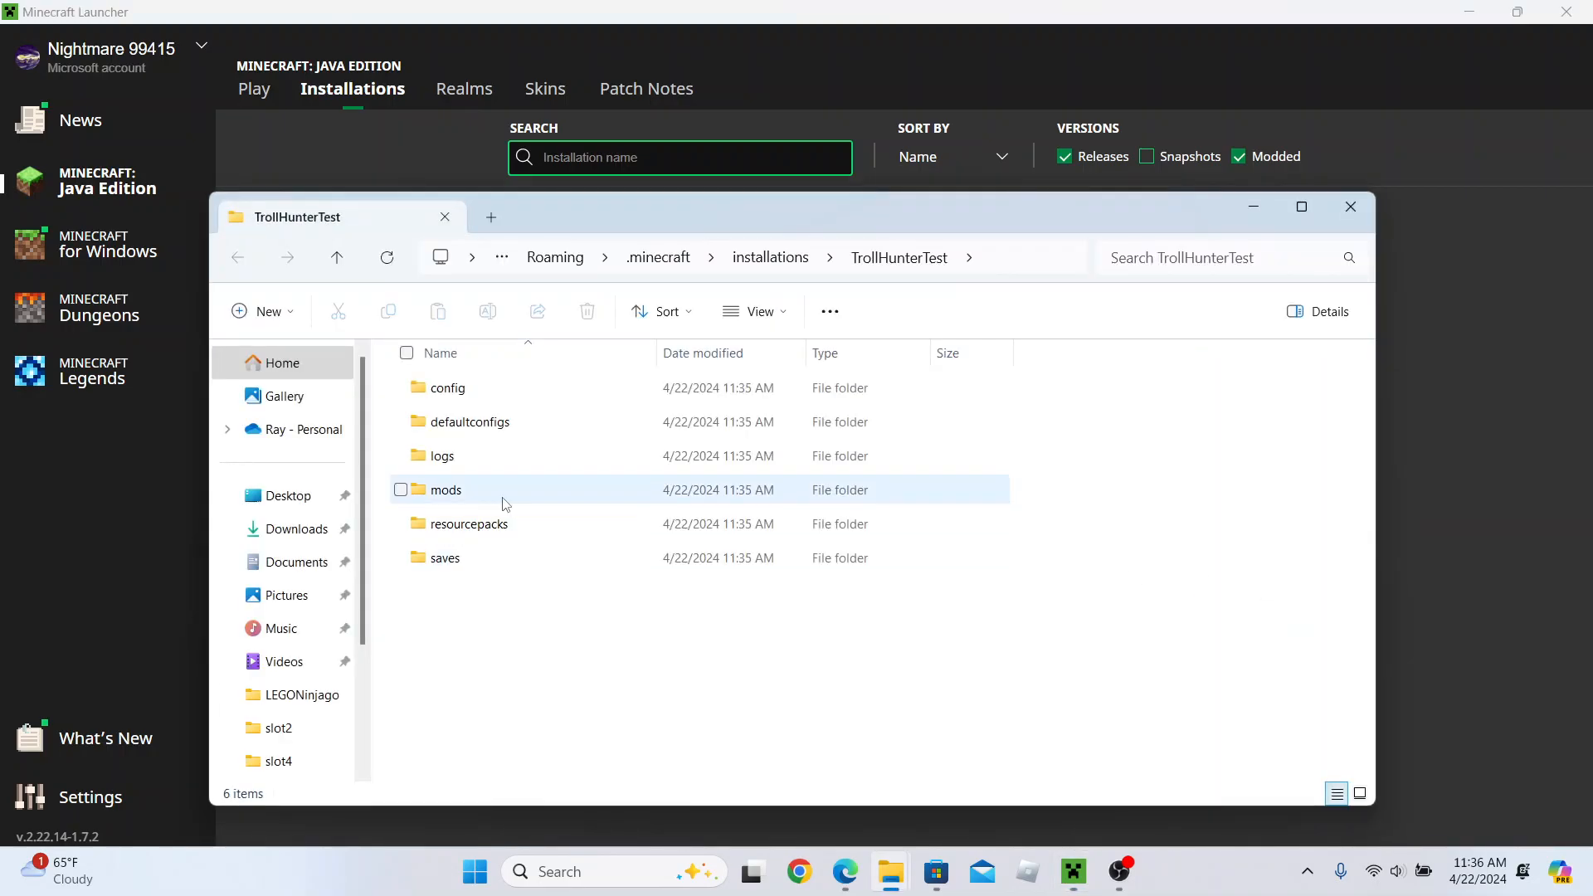
click(463, 492)
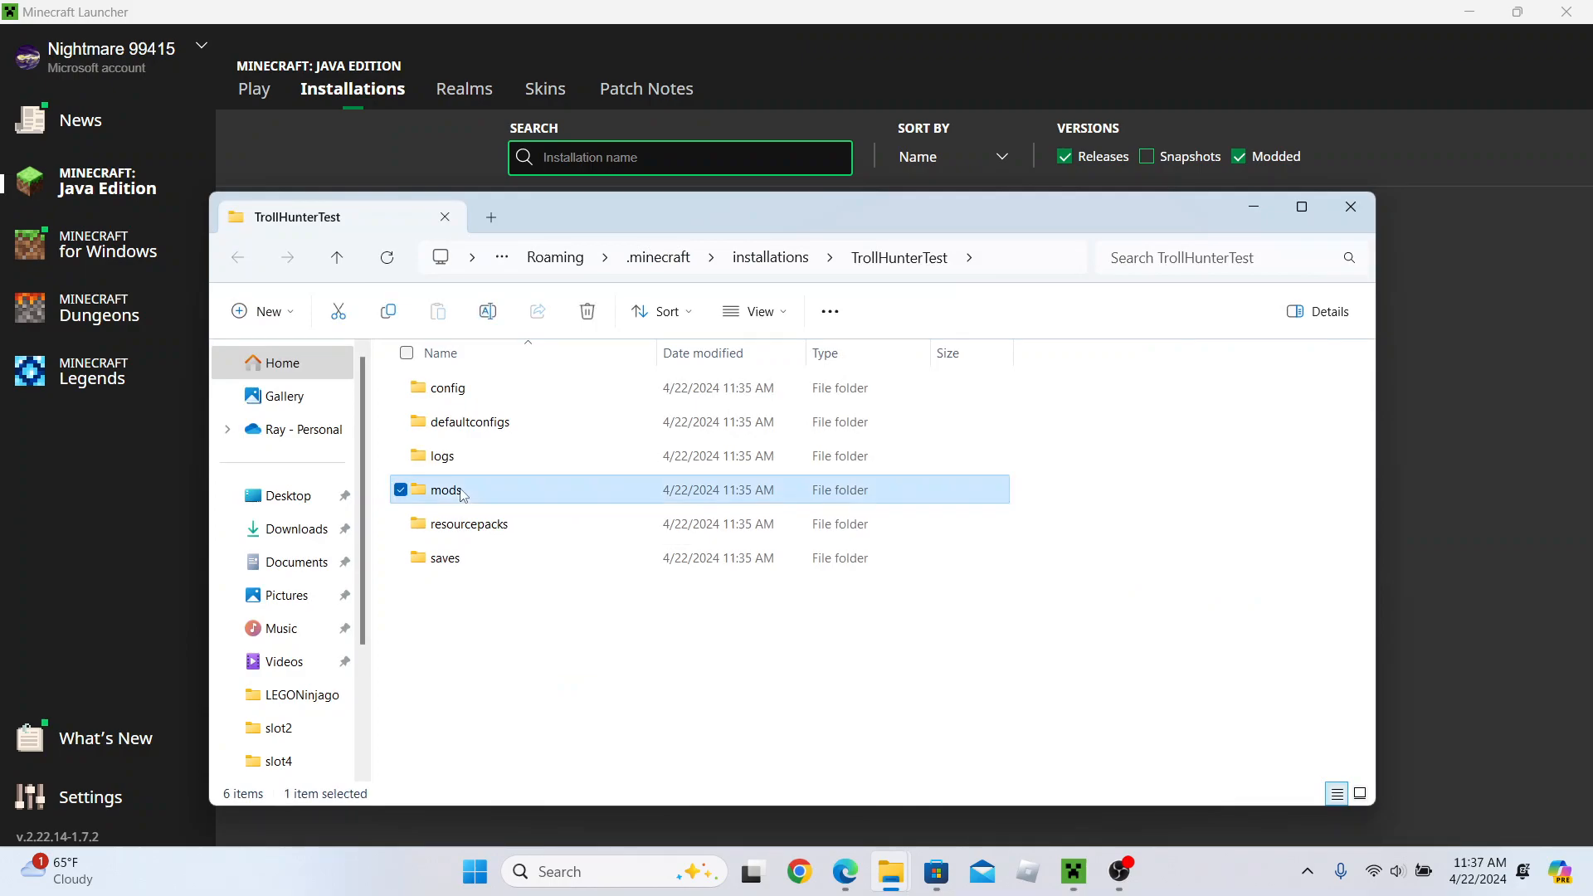
double_click(462, 492)
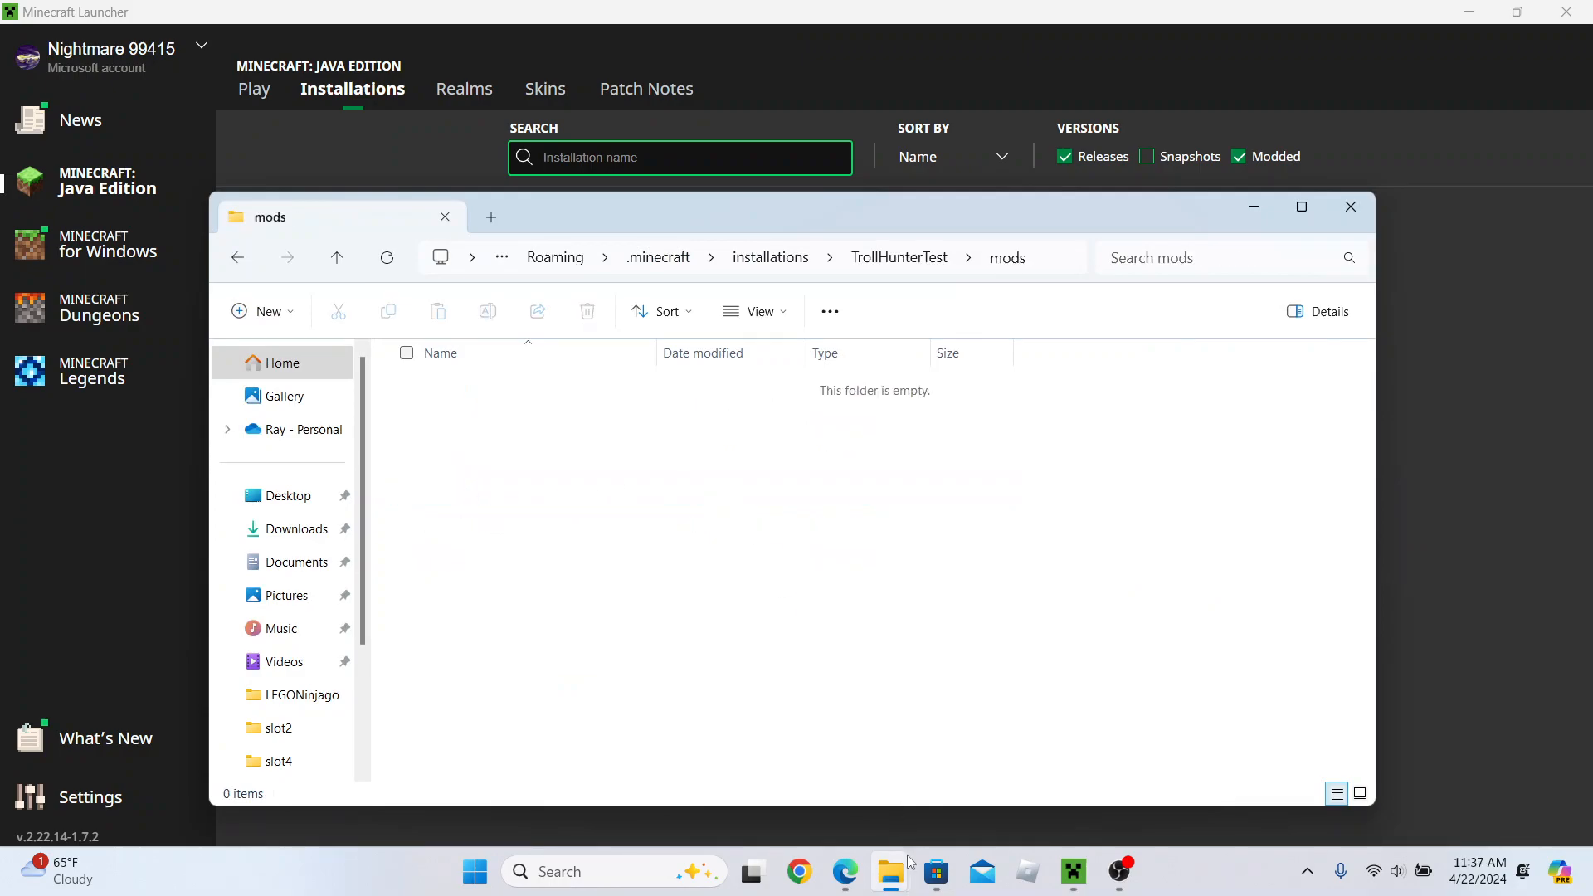
- Copy "Trollcrafters -Forge 1.16.5 -v3.5" from the Downloads folder into the TrollHunterTest mods folder
mouse_move(895, 871)
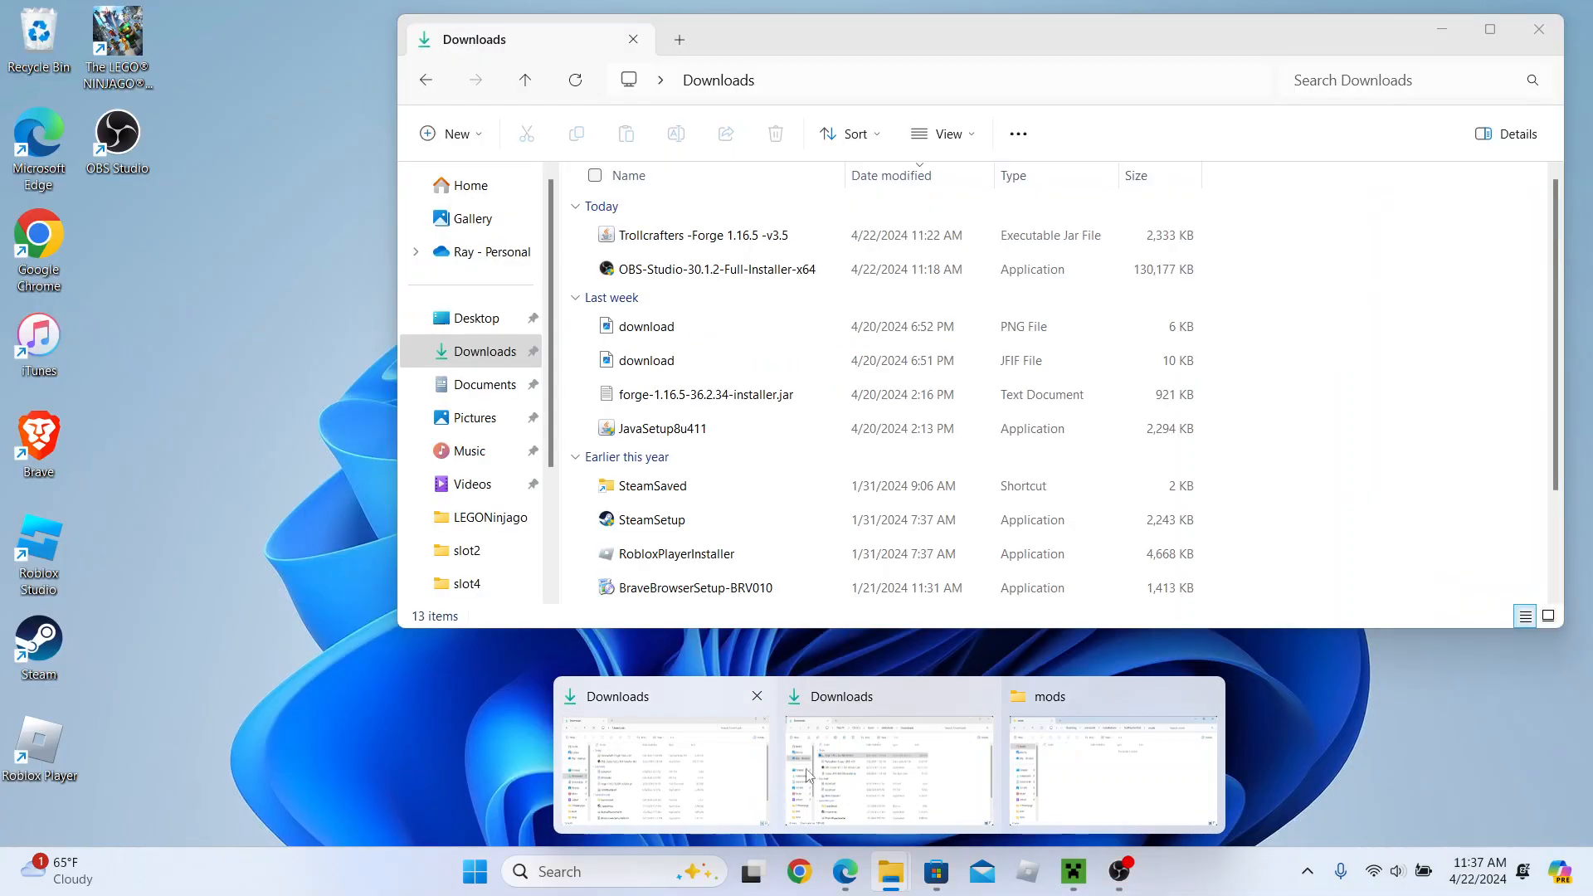
click(753, 782)
click(508, 423)
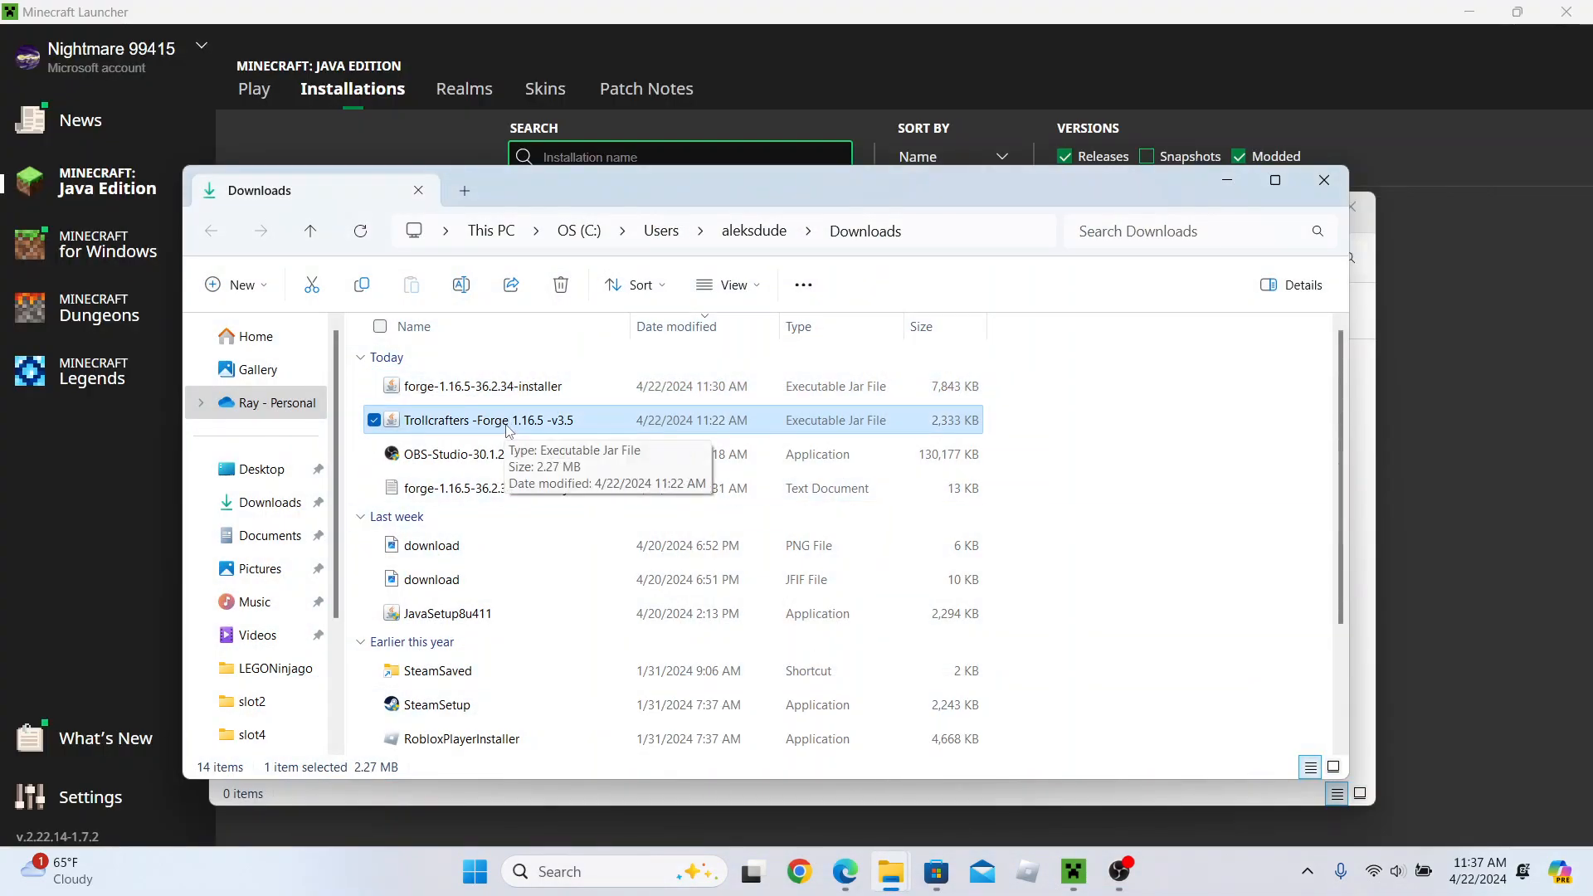
right_click(524, 425)
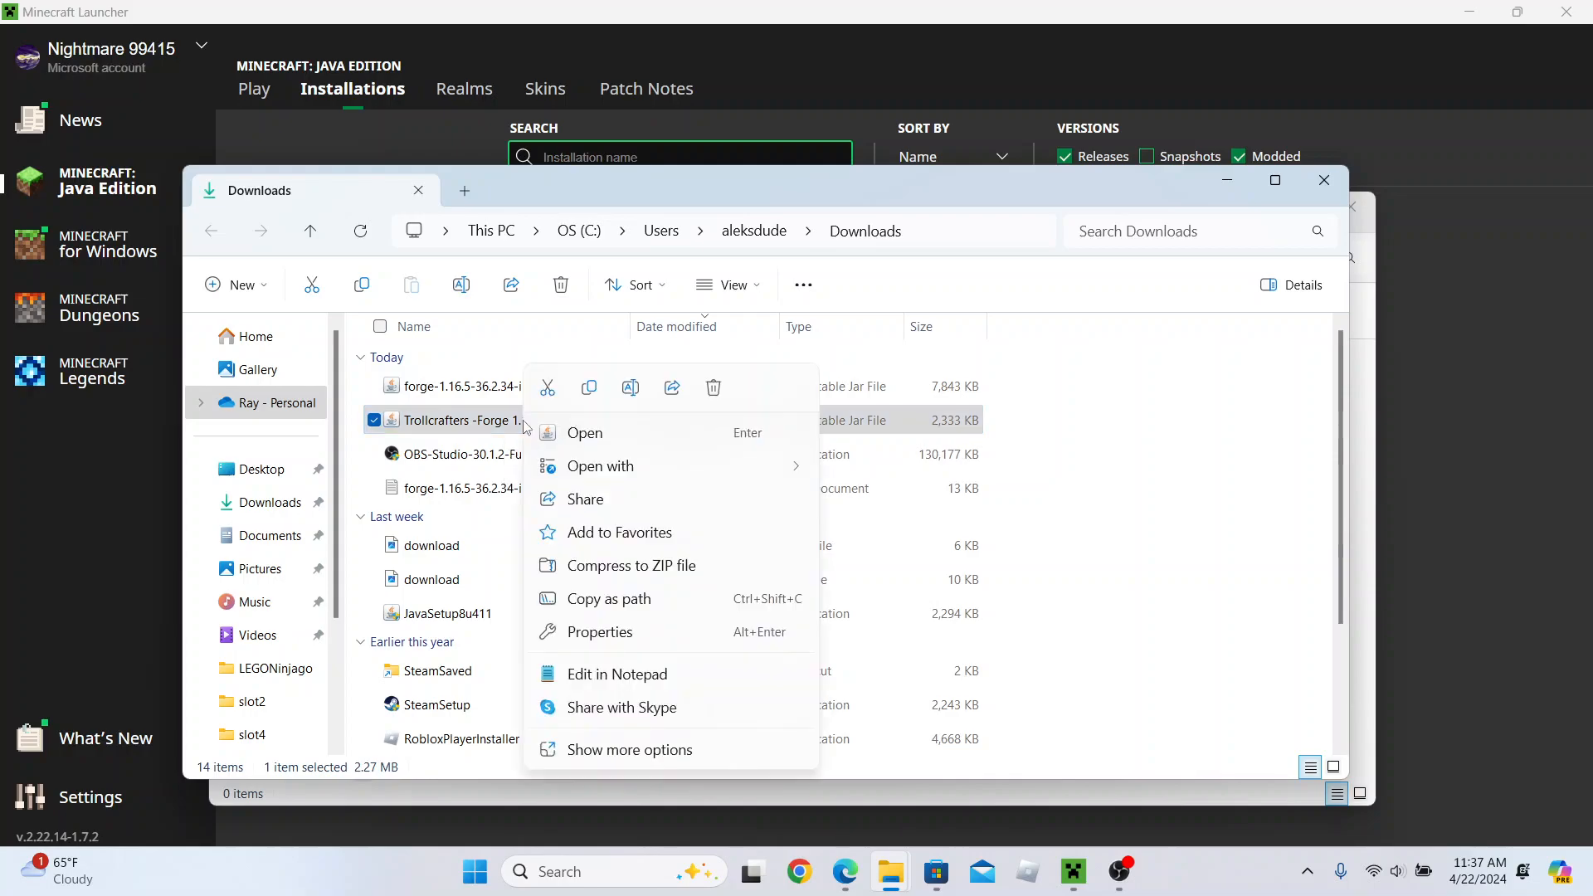
click(589, 387)
click(1368, 493)
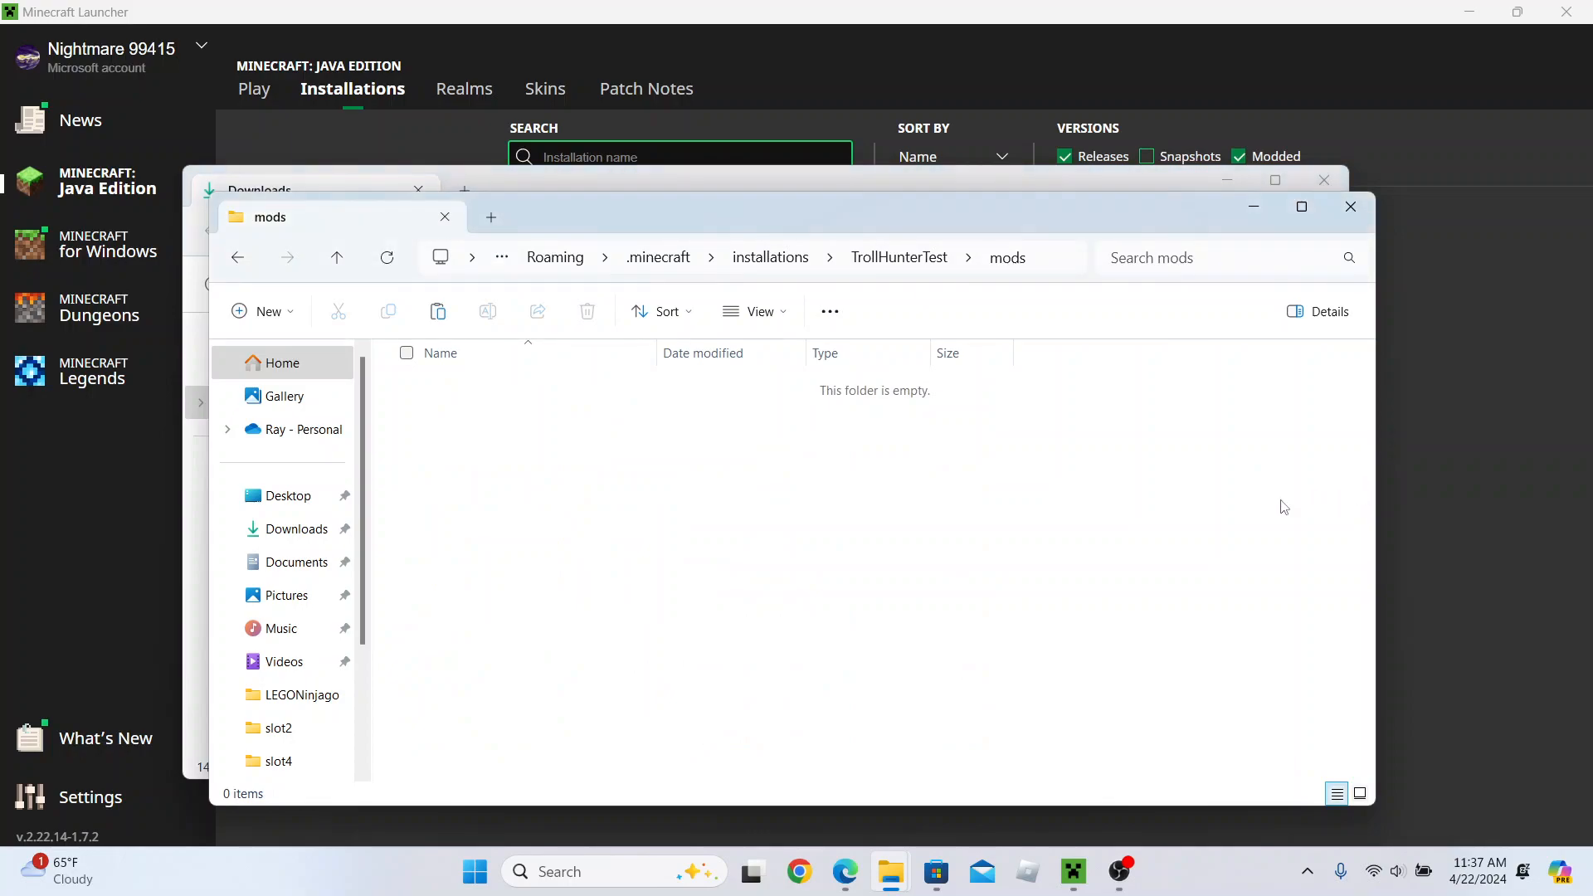
right_click(748, 465)
key(Escape)
right_click(748, 467)
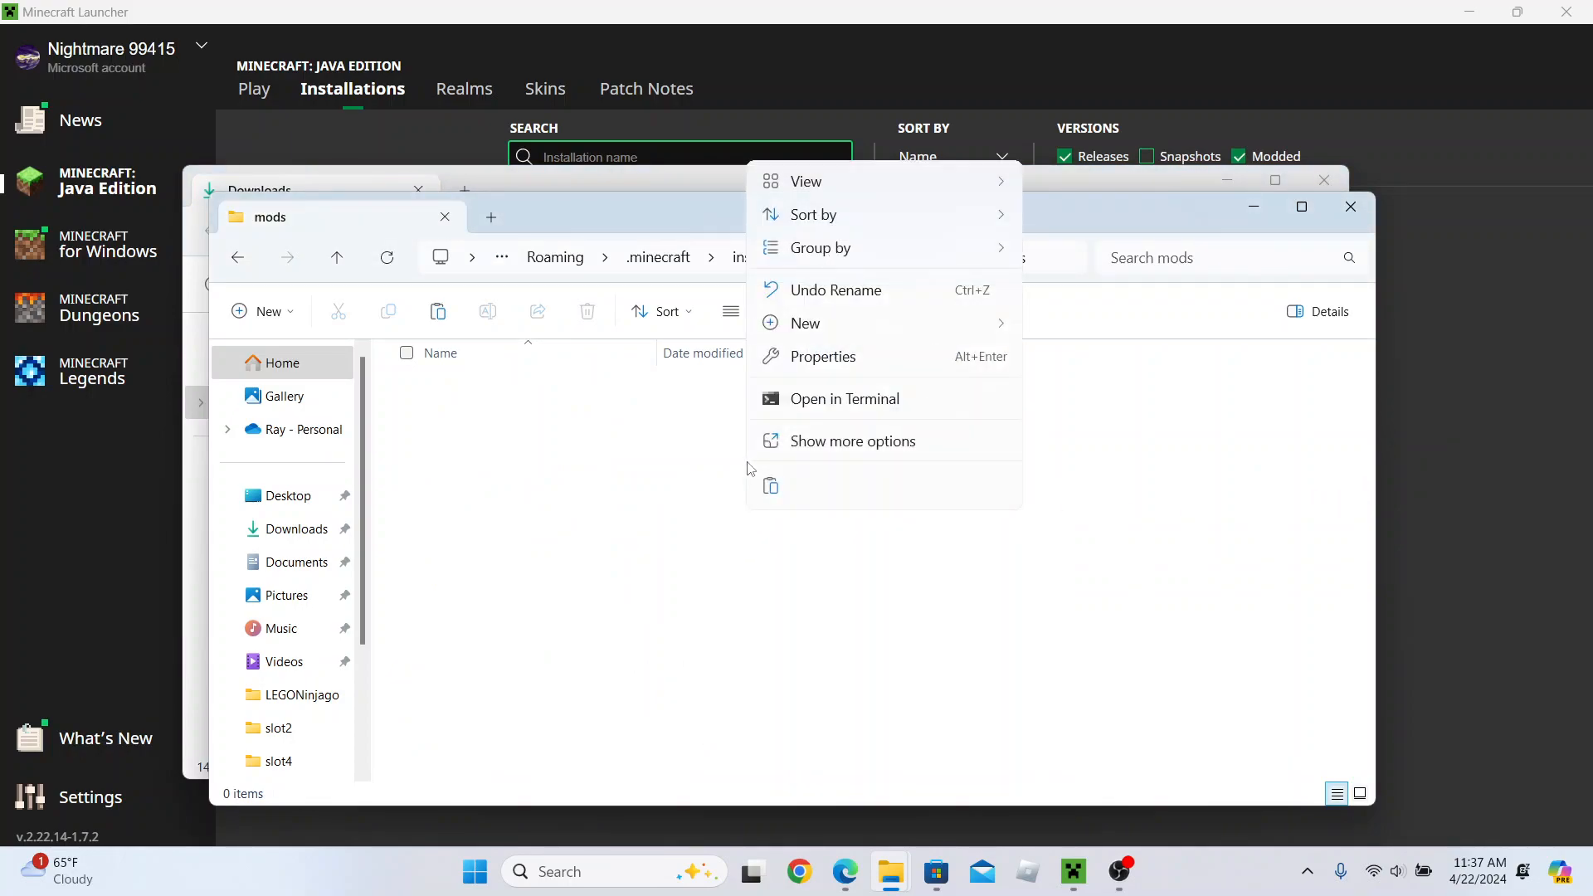
click(766, 486)
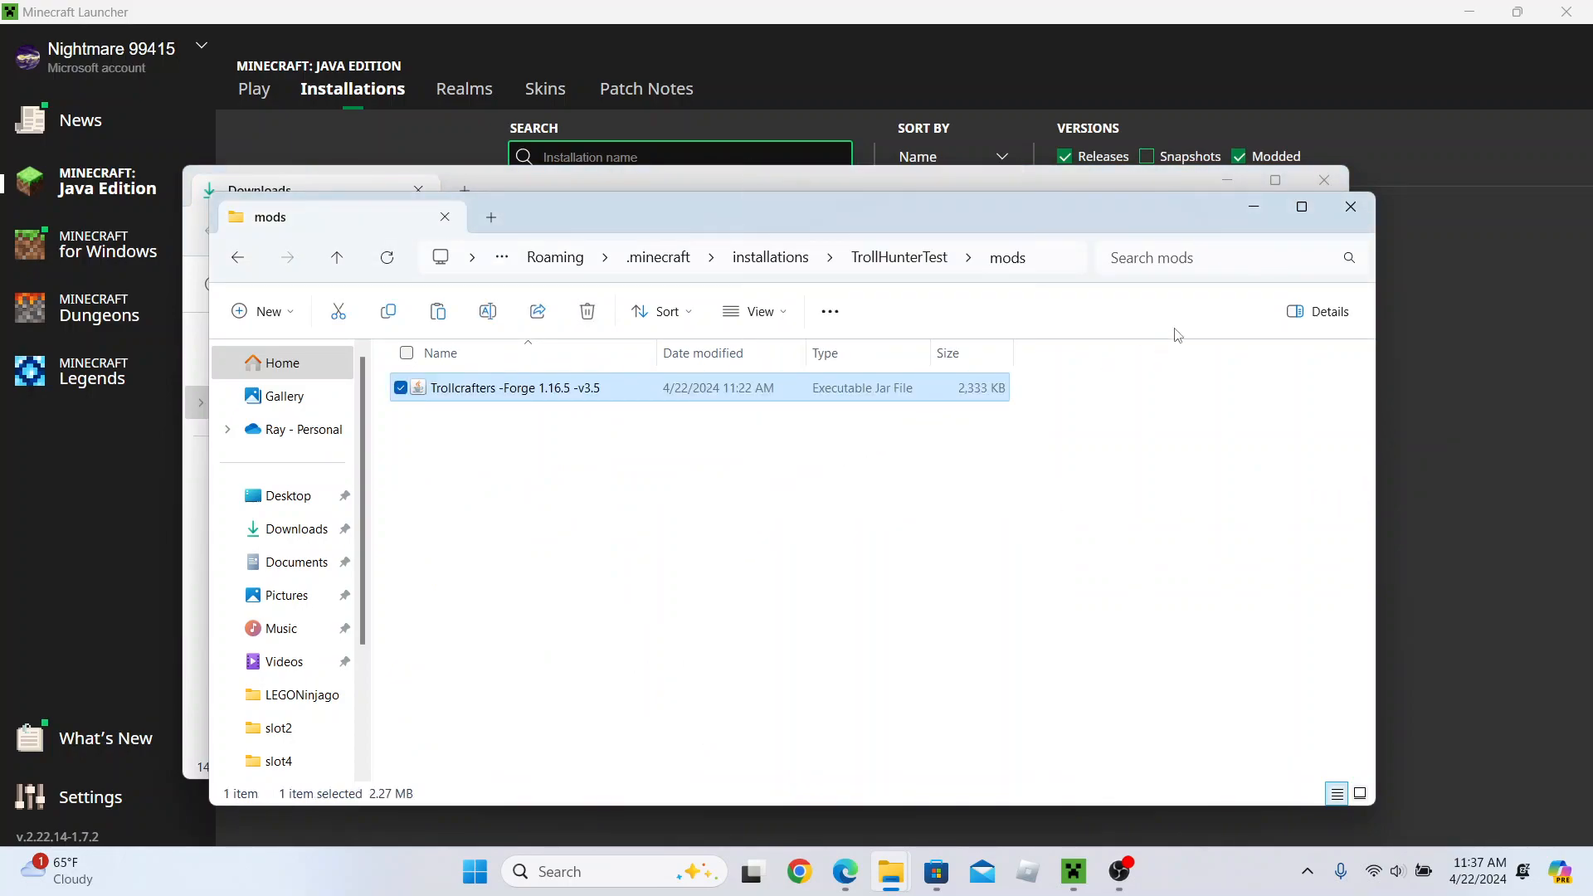
- Close the mods folder and reopen it from the "TrollHunter Test" installation to check its contents
click(1350, 207)
click(1427, 287)
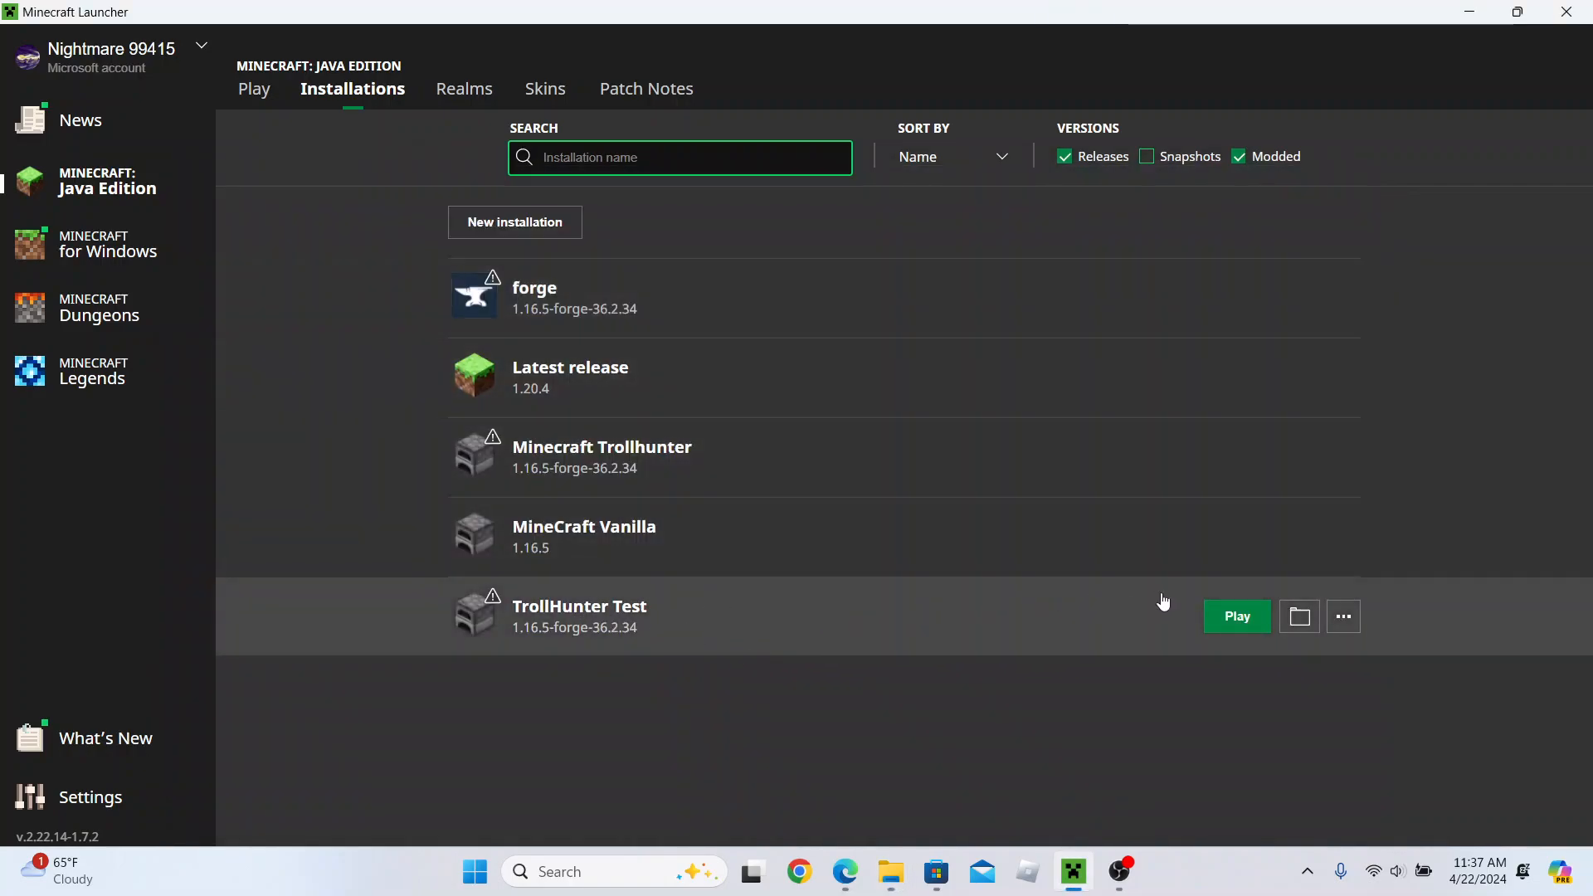
click(1310, 624)
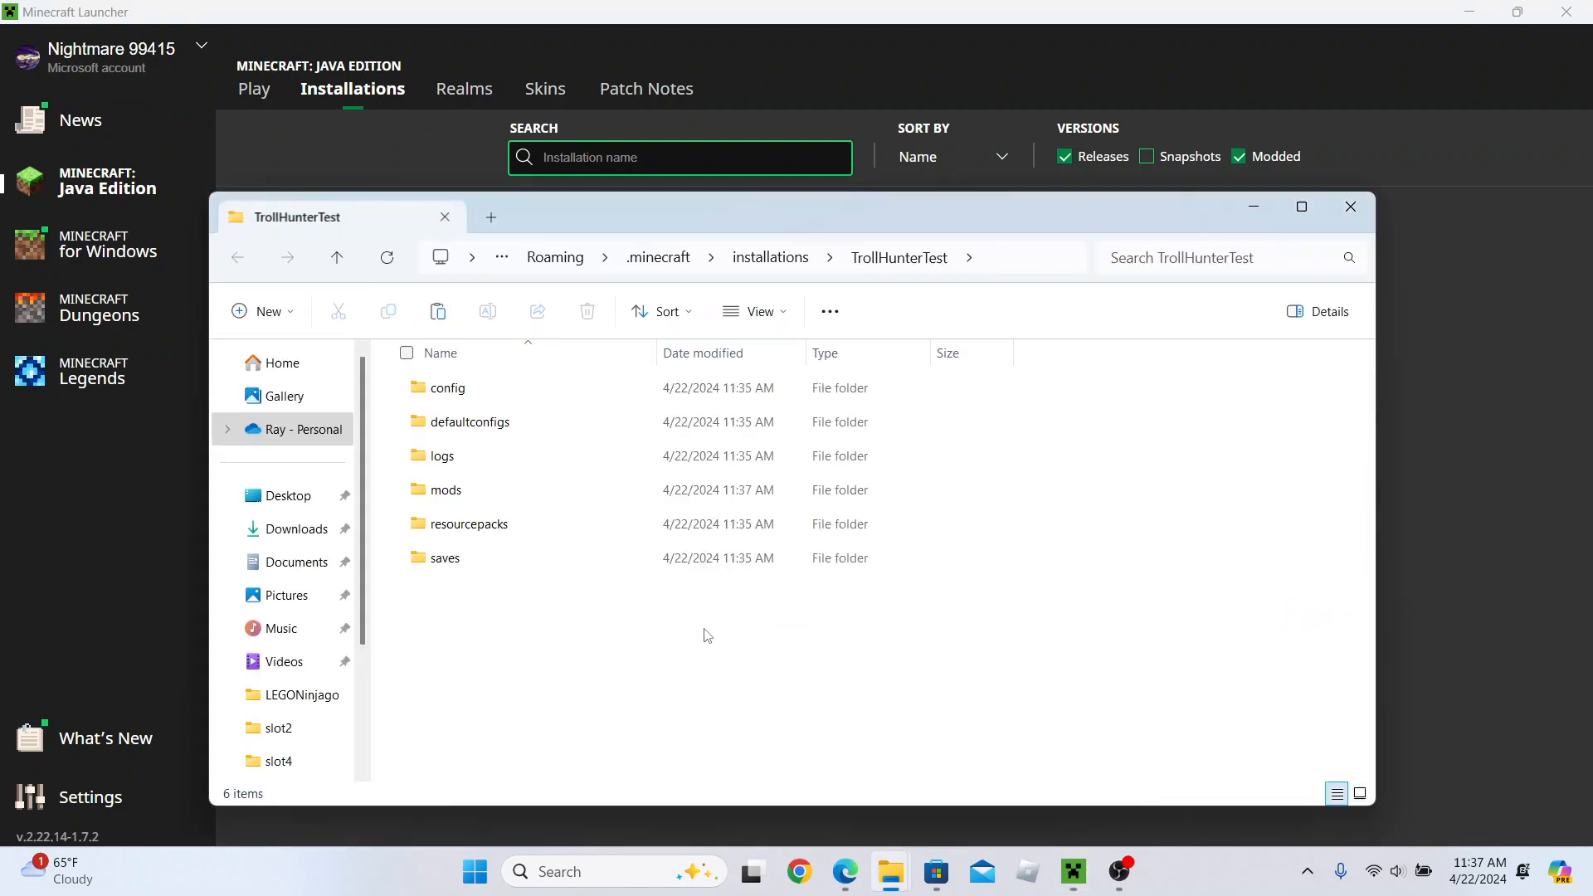
double_click(448, 490)
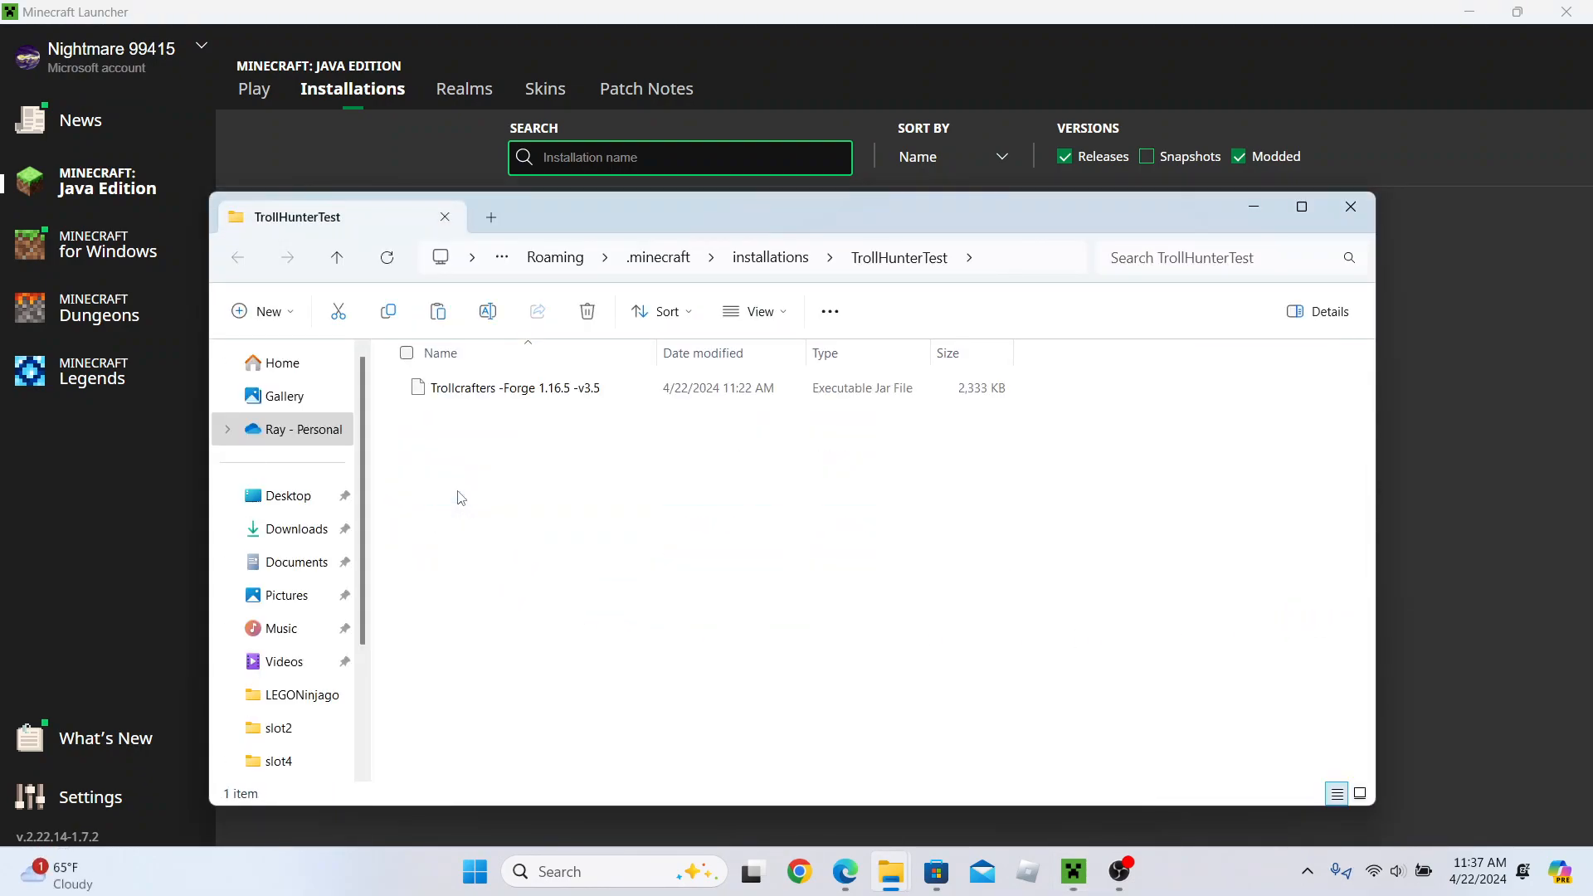
- Switch to the browser, download "Trollcrafters -Forge 1.16.5 -v3.5.jar" again from the modification files, and return to the mod page
click(852, 882)
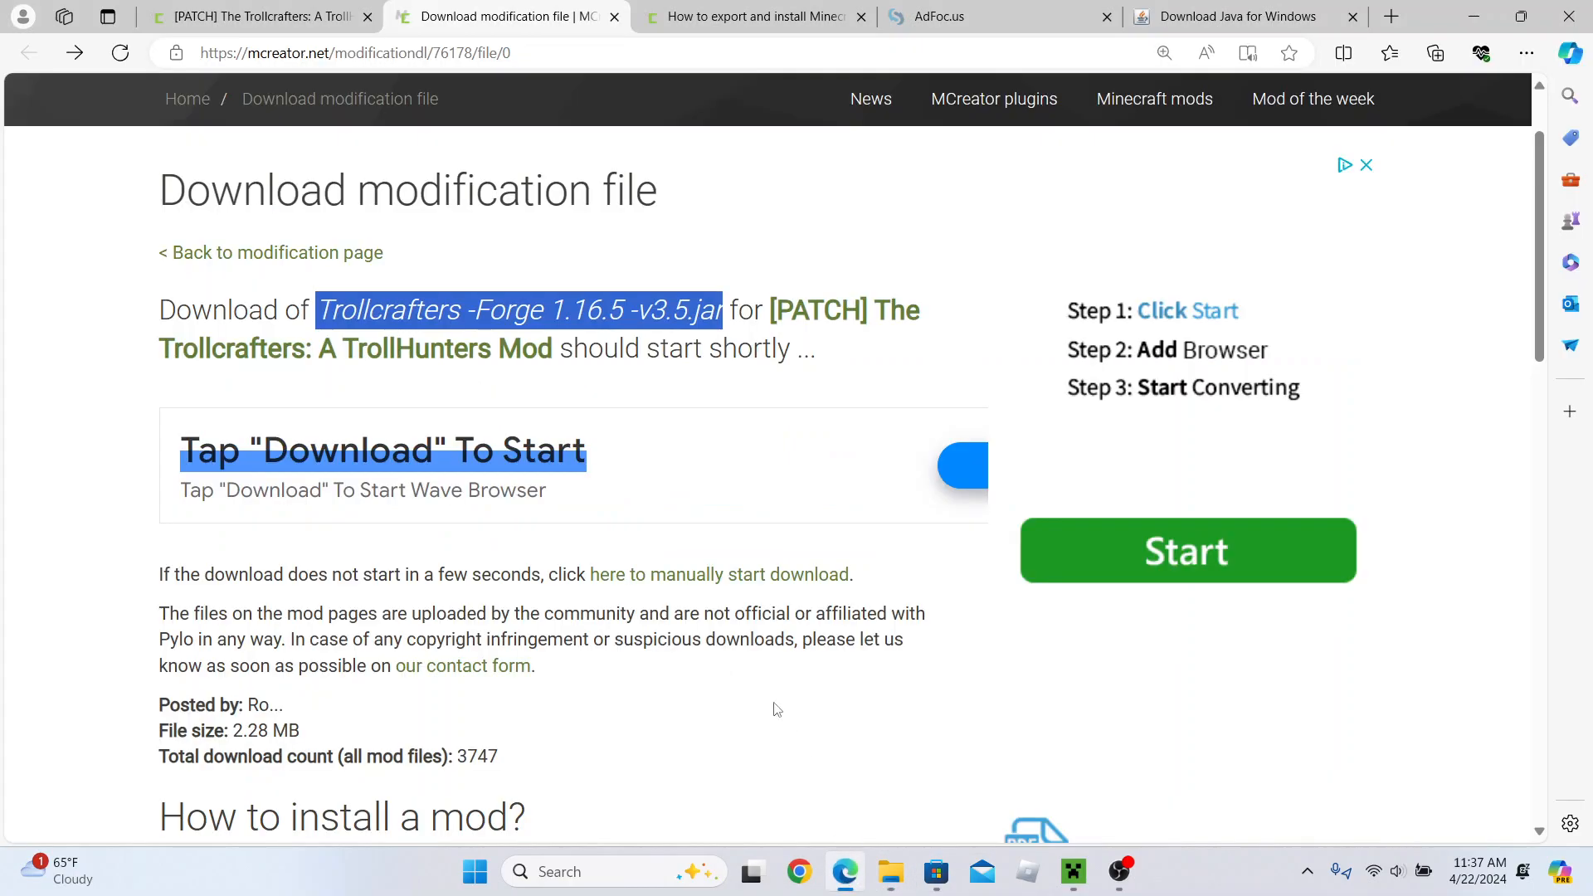
click(314, 17)
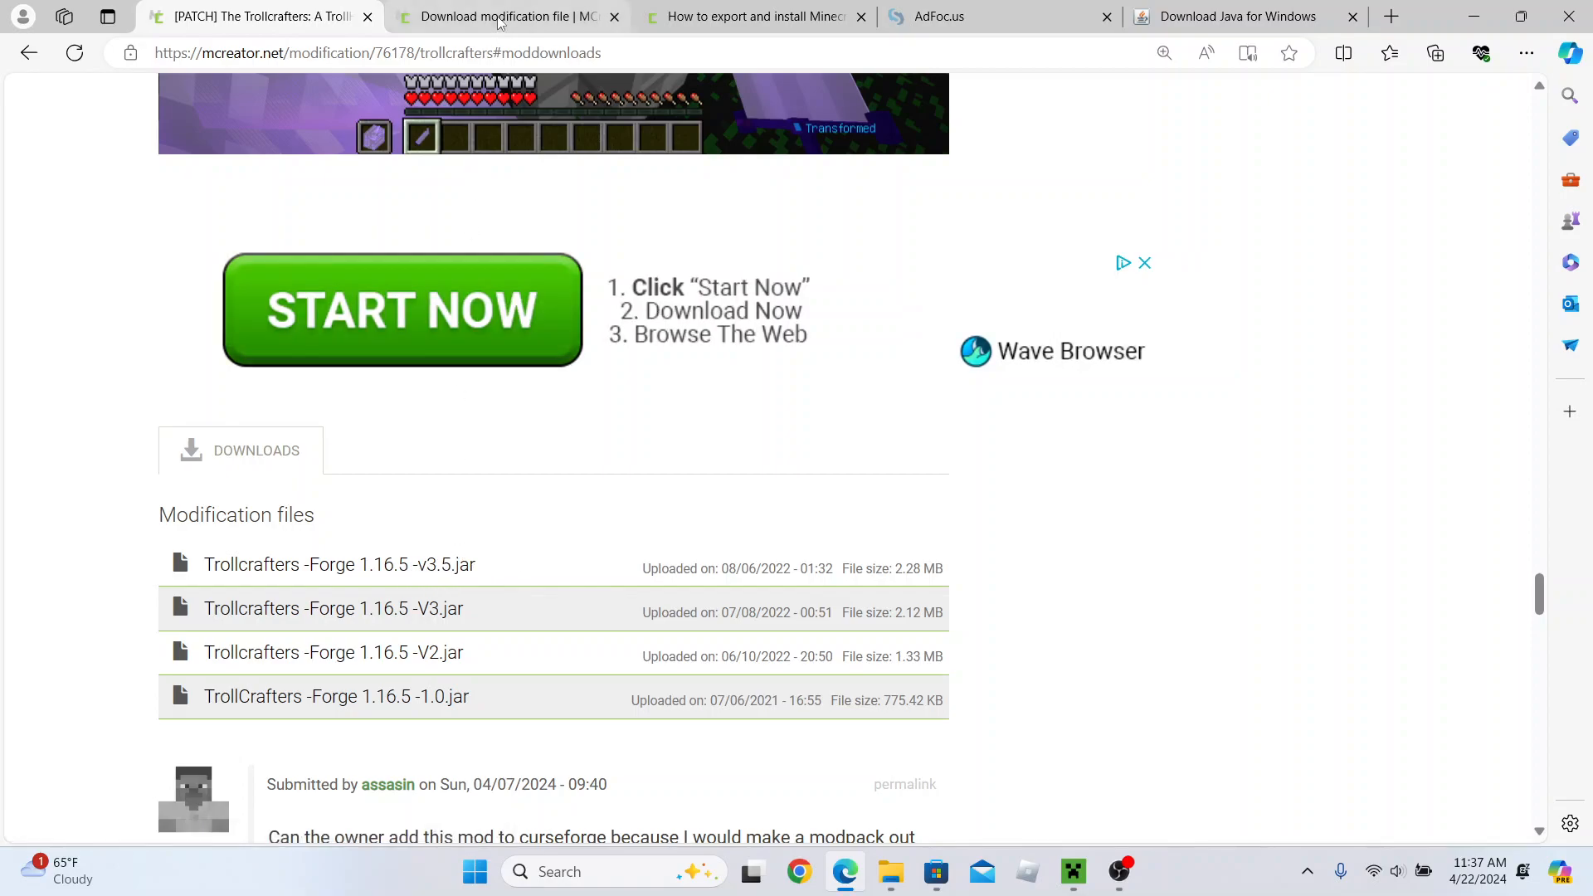
click(427, 564)
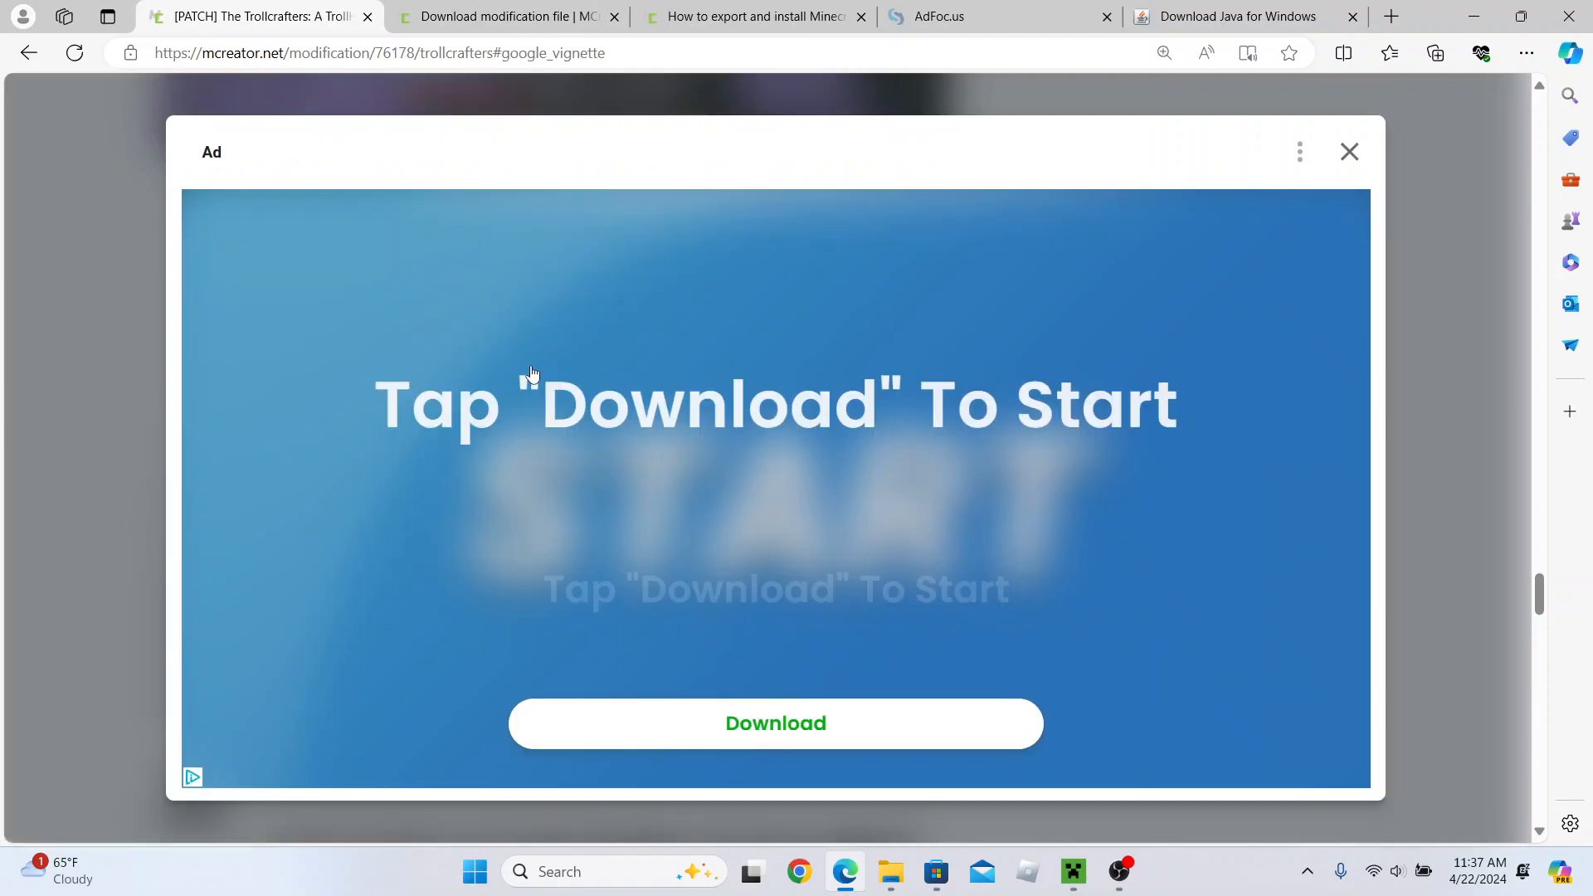
click(1350, 153)
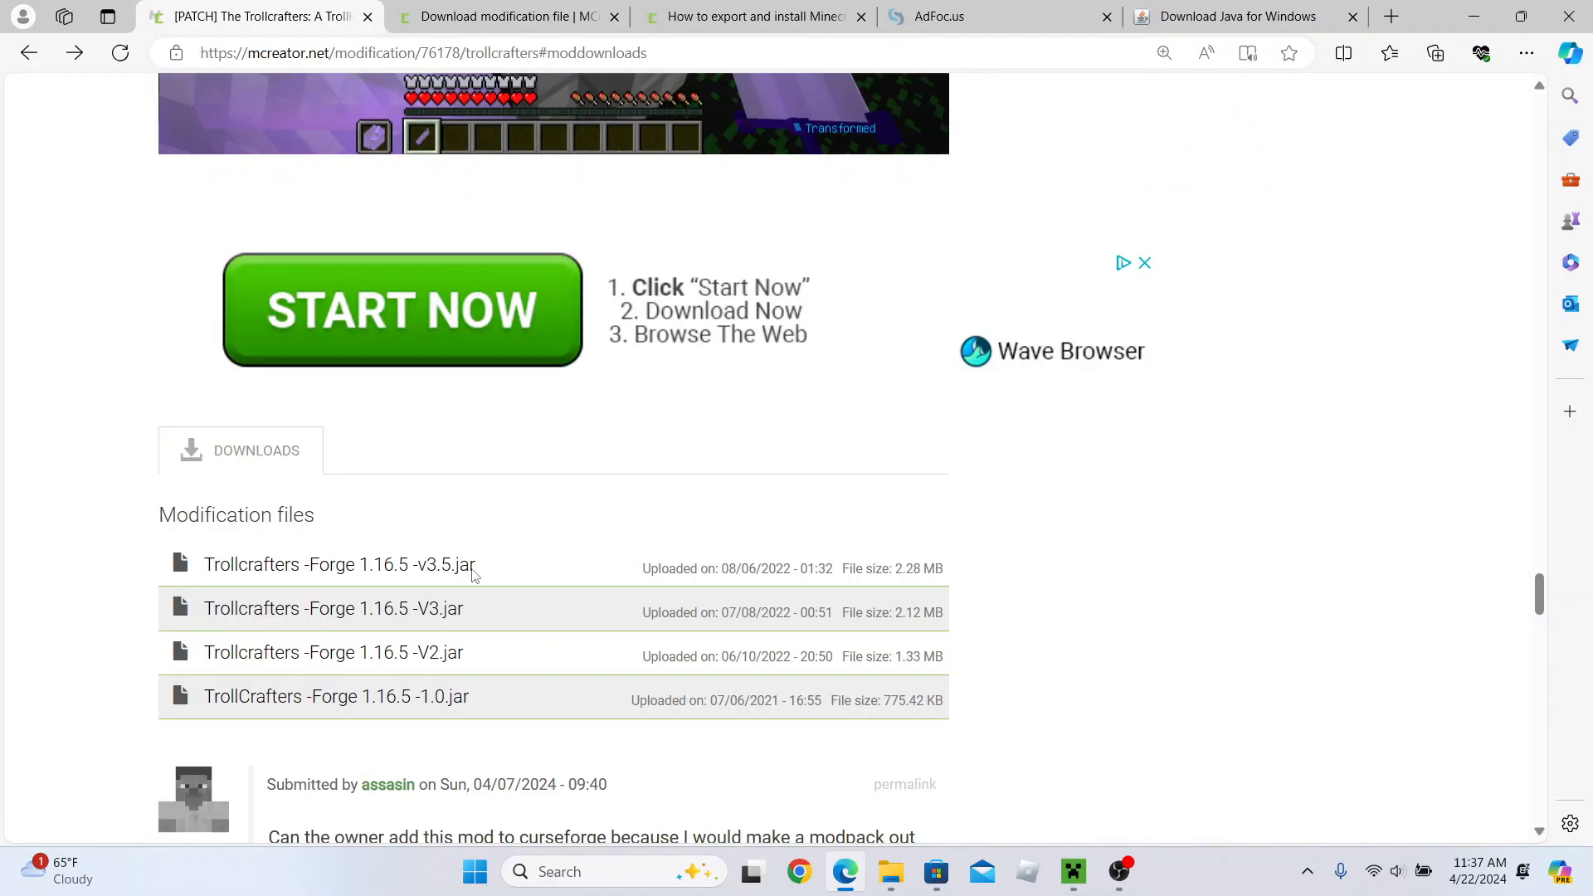
click(441, 566)
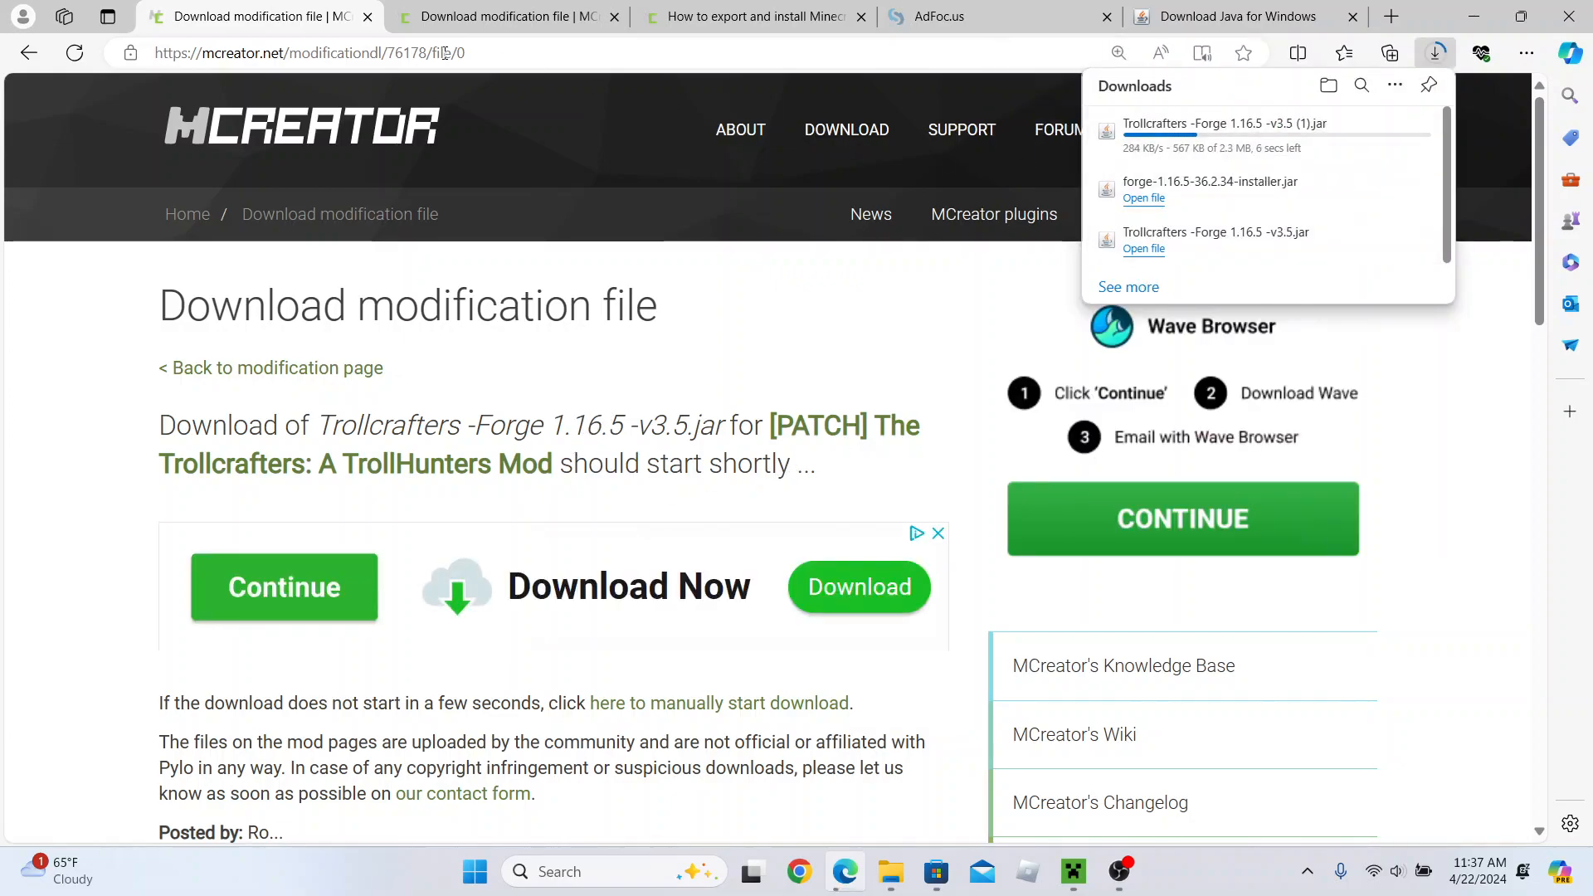
click(29, 53)
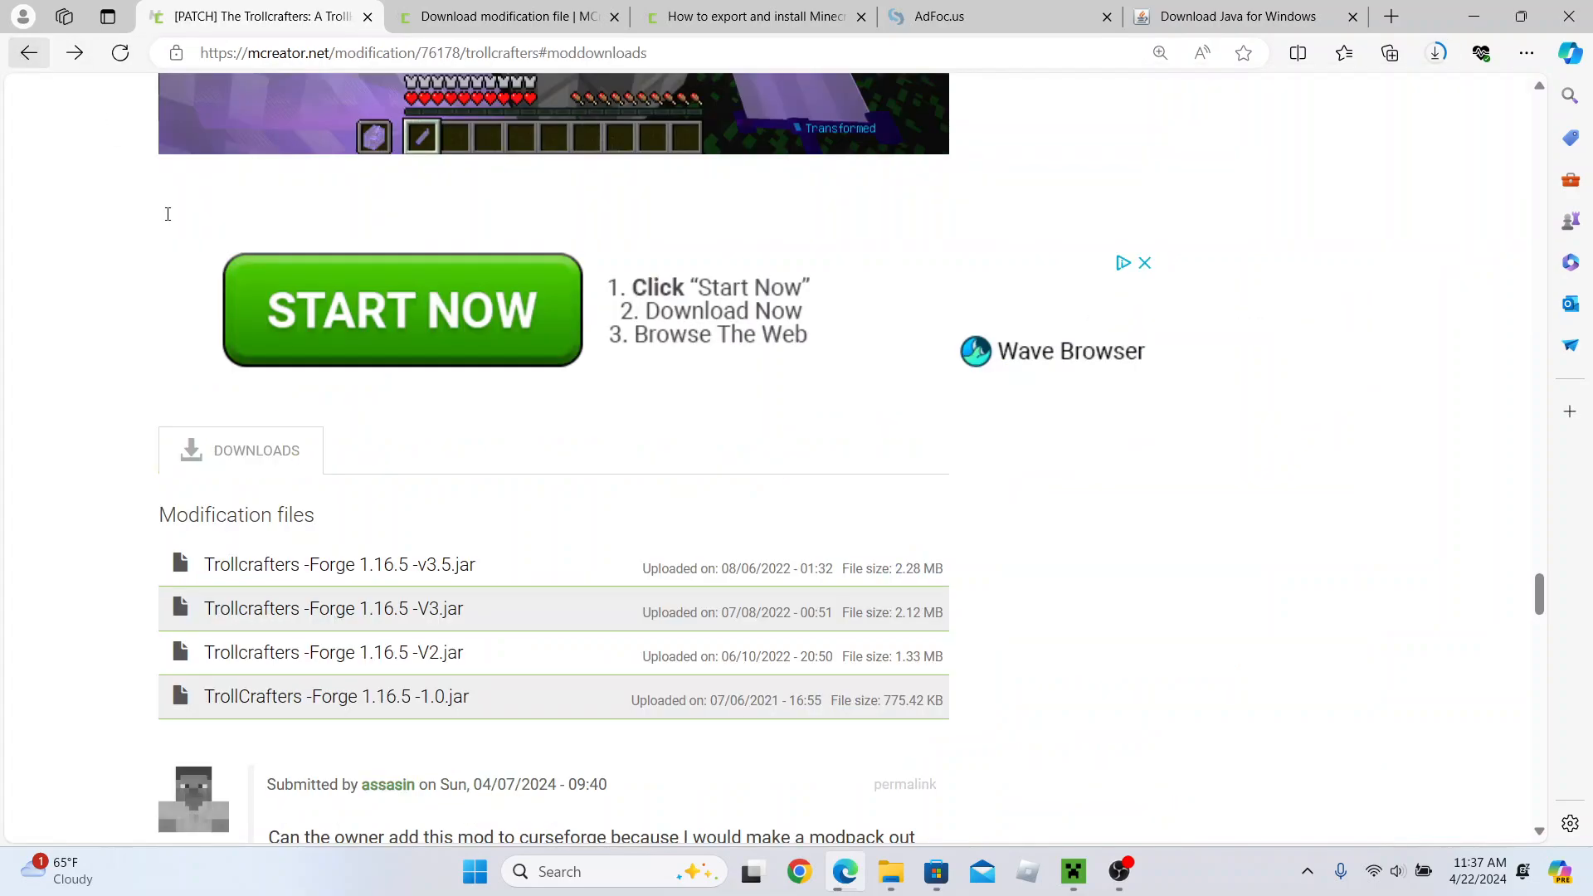
- Switch to File Explorer and review the Trollcrafters jar in Downloads and in the TrollHunterTest mods folder
click(877, 782)
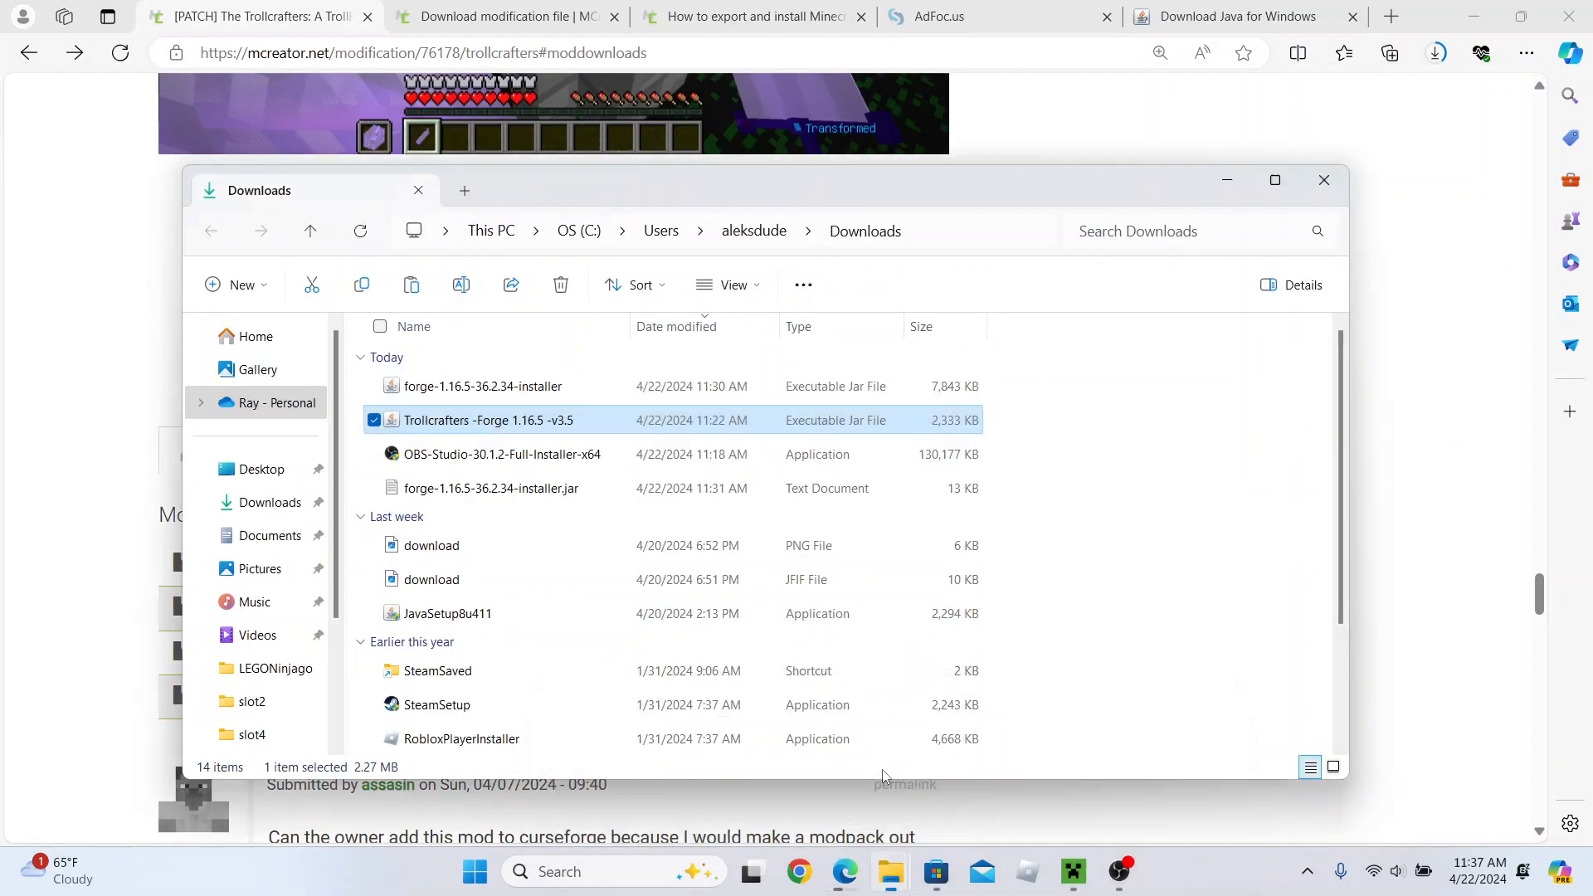
right_click(497, 424)
mouse_move(1120, 871)
mouse_move(891, 871)
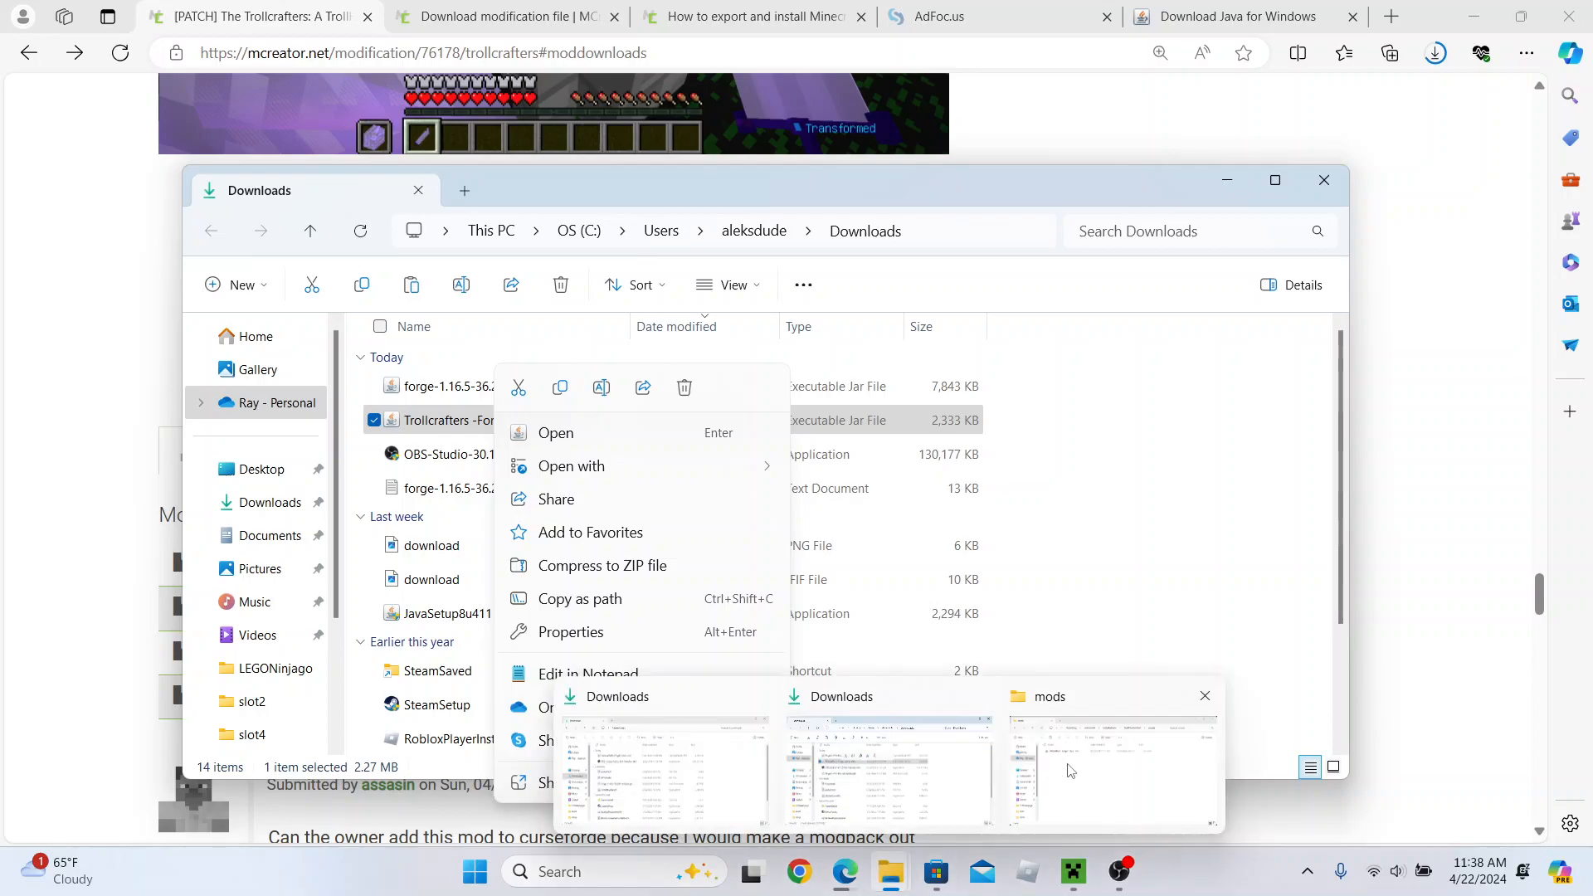
click(1103, 817)
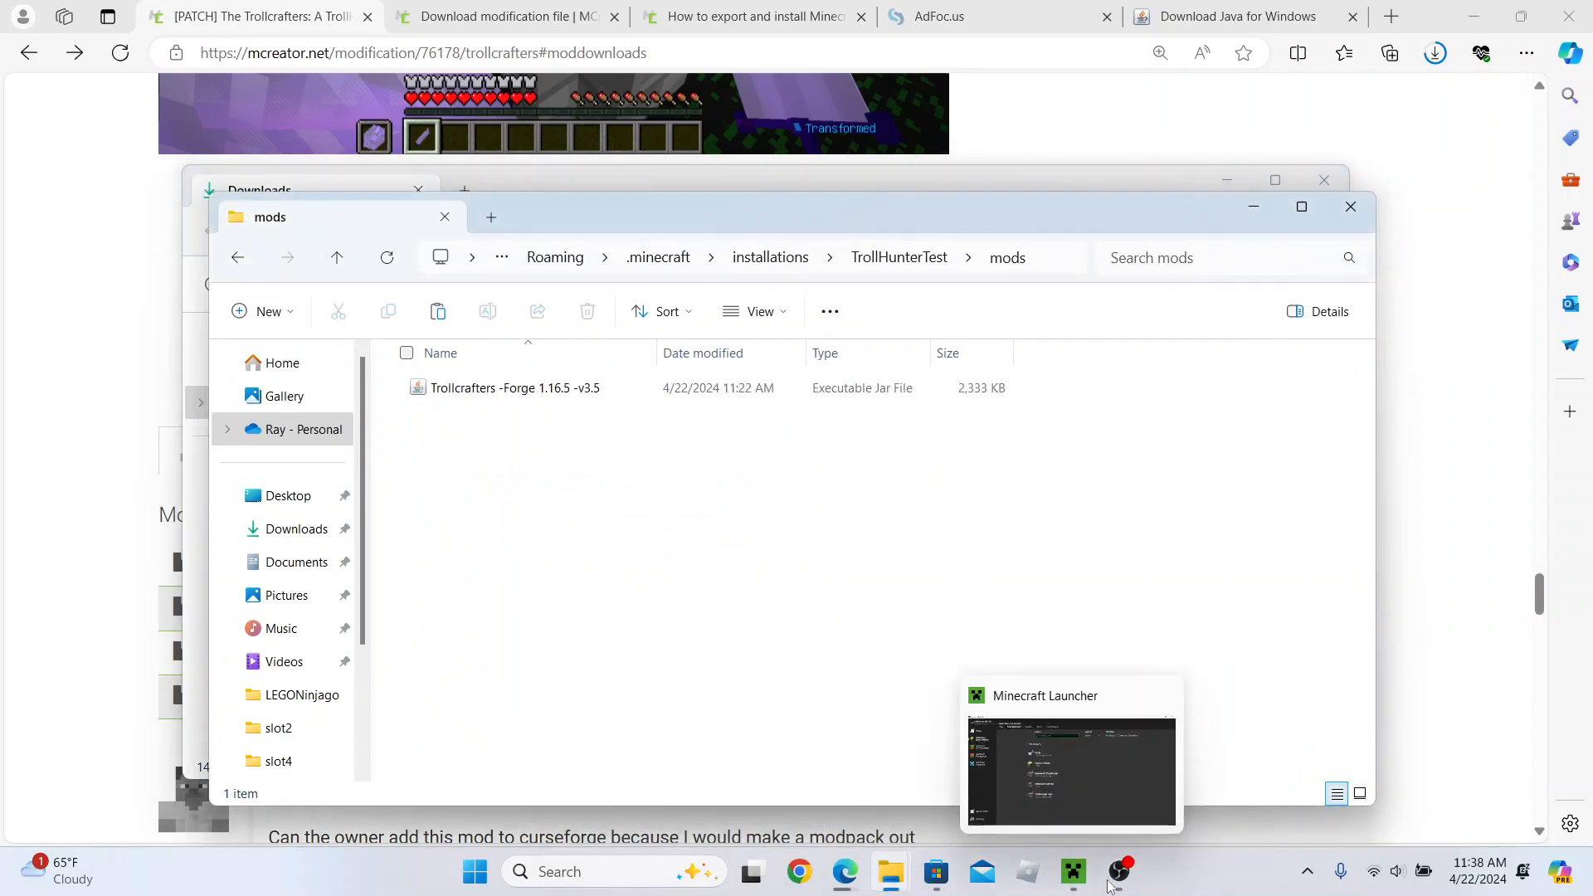
- Launch the "Minecraft Trollhunter" installation from the Minecraft Launcher and load the singleplayer world "troll", accepting its experimental settings without a backup
click(1074, 871)
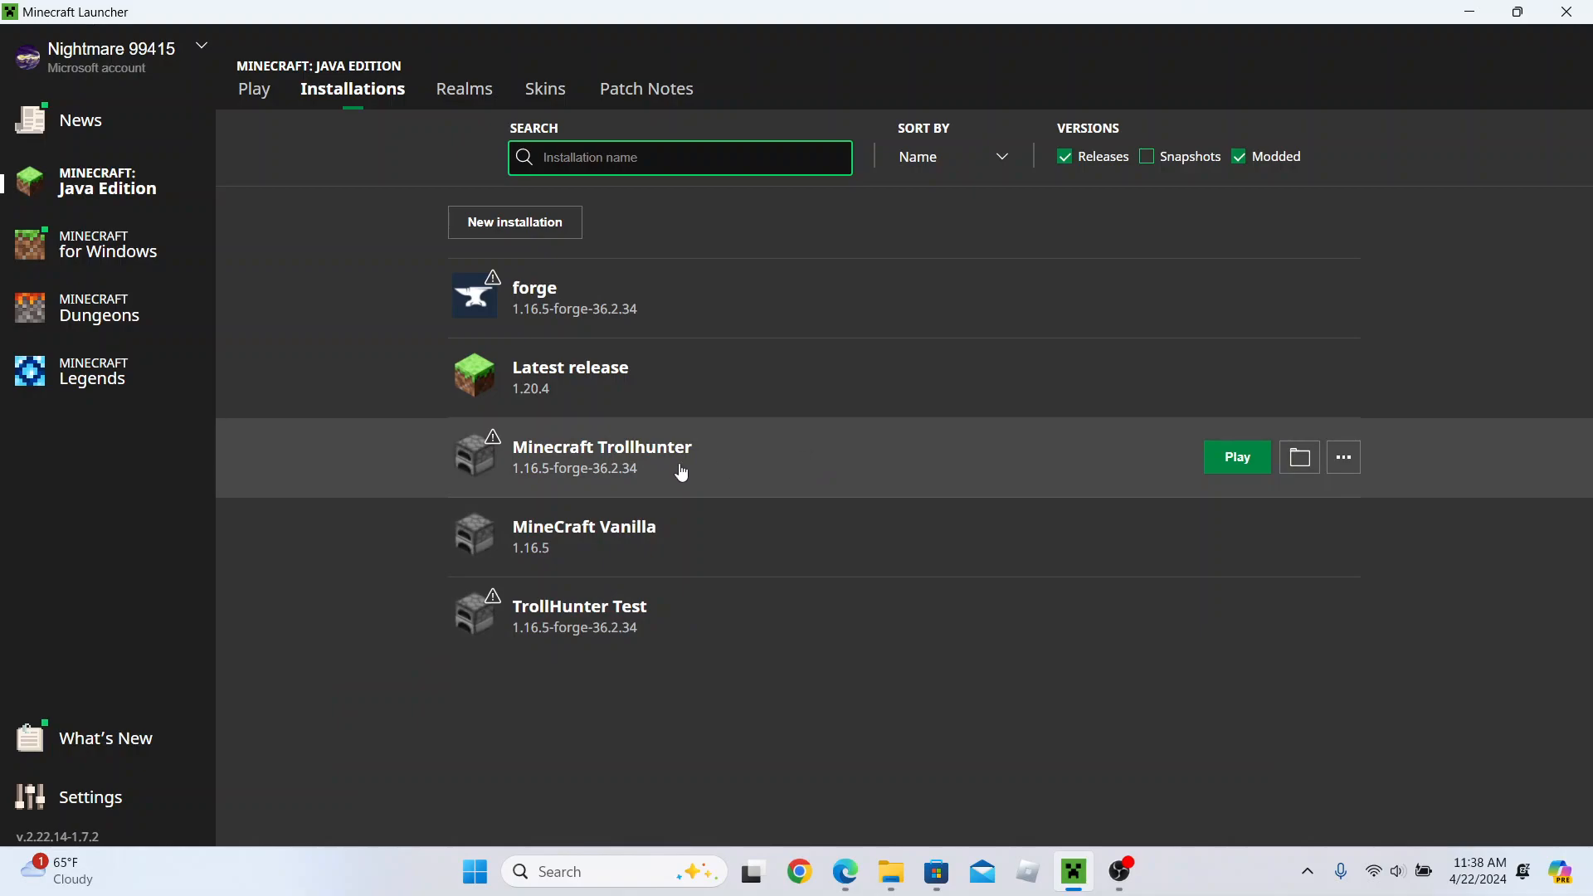
click(1245, 458)
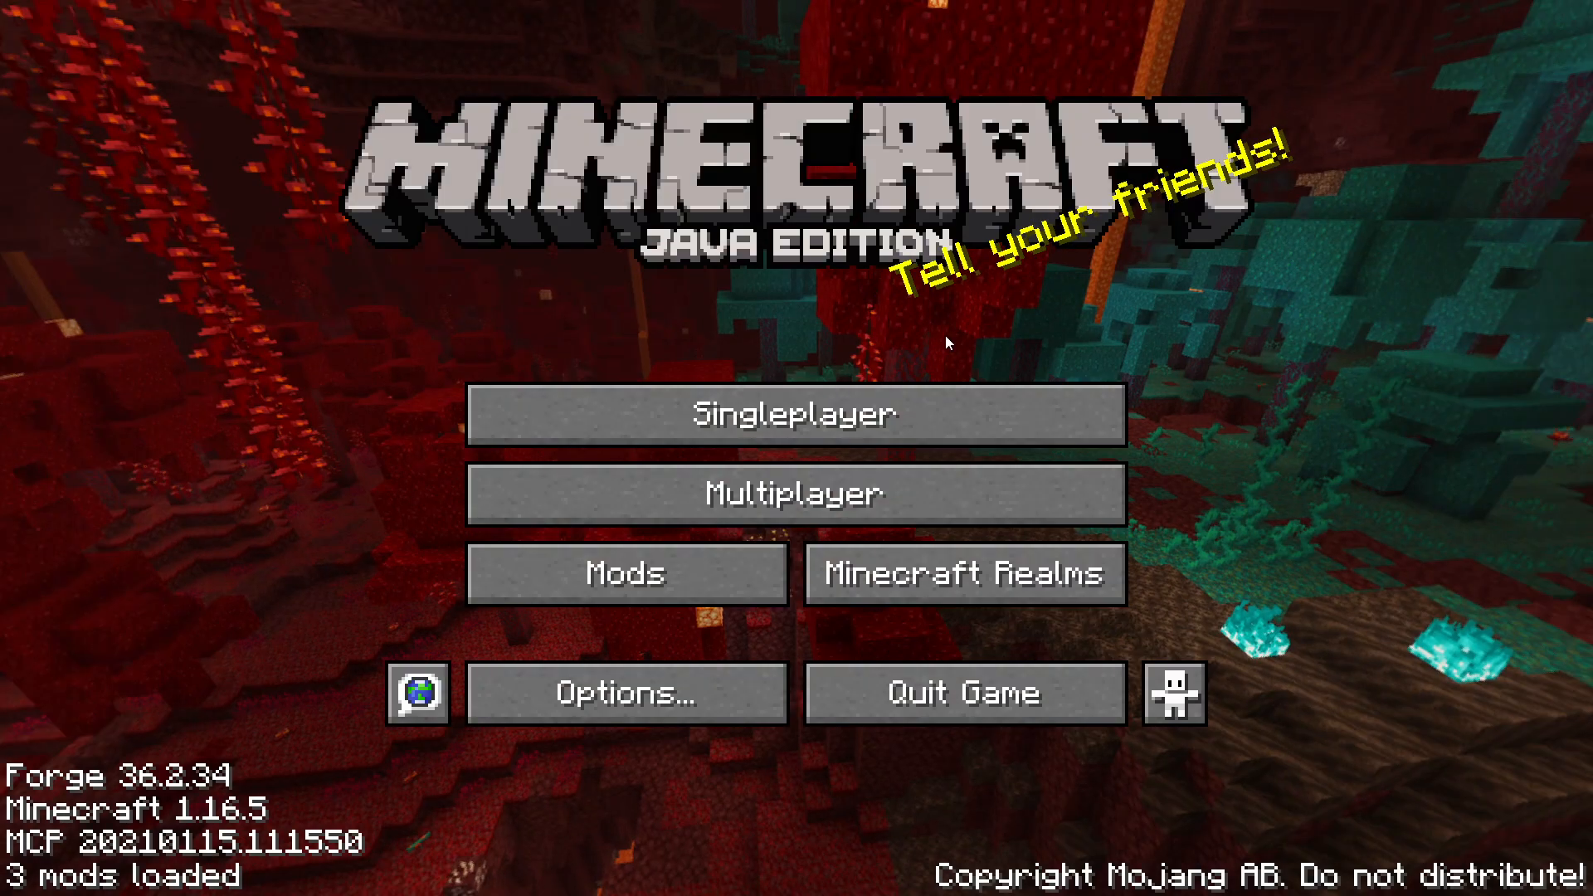
click(847, 414)
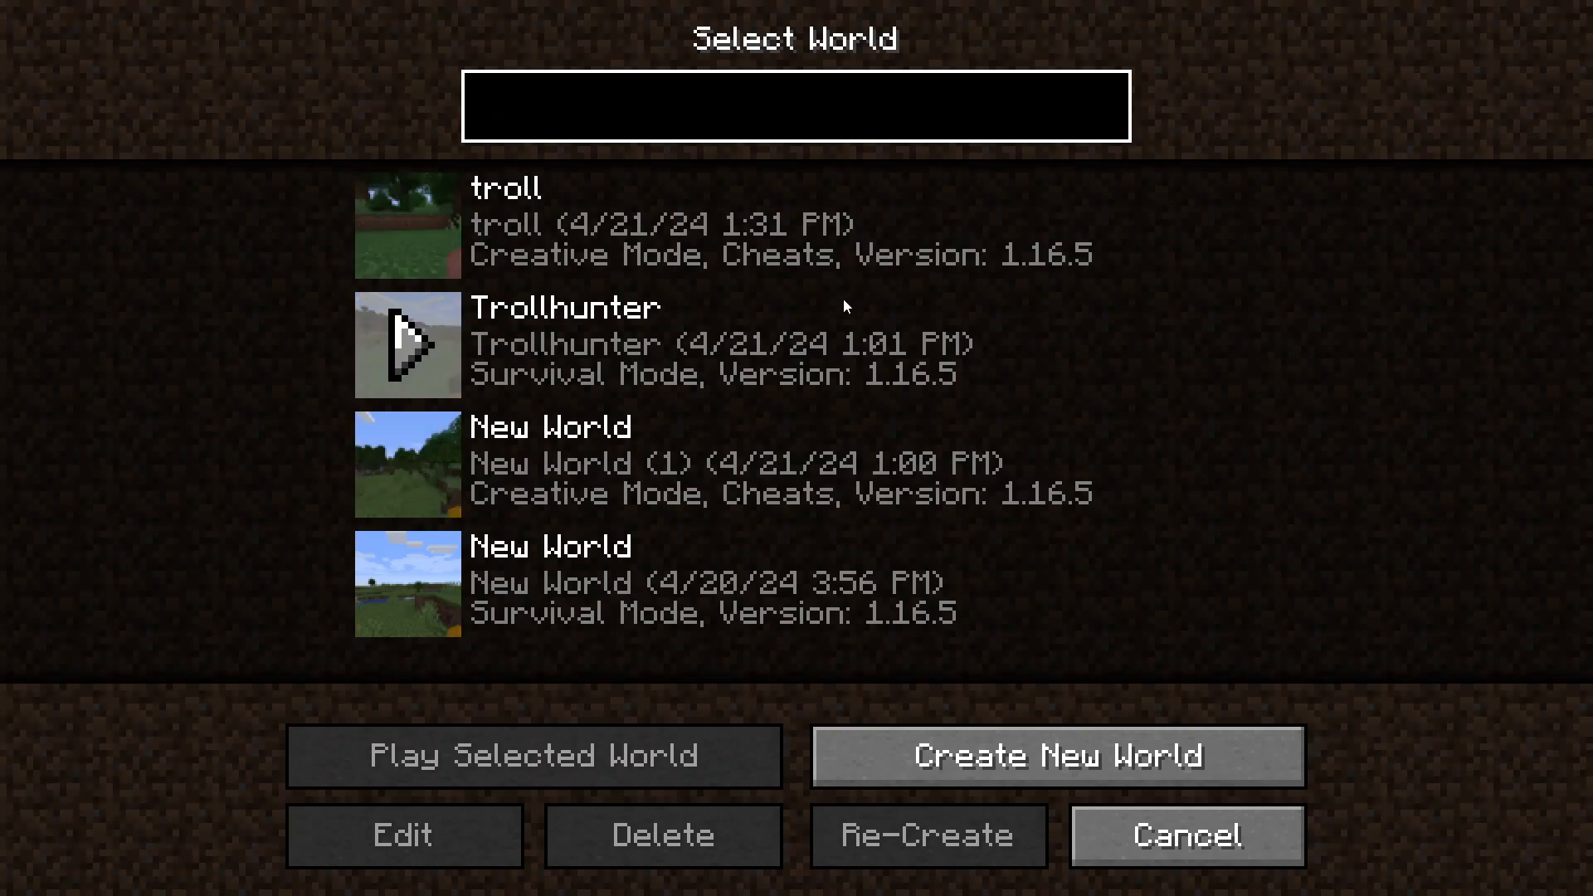
click(788, 255)
click(658, 753)
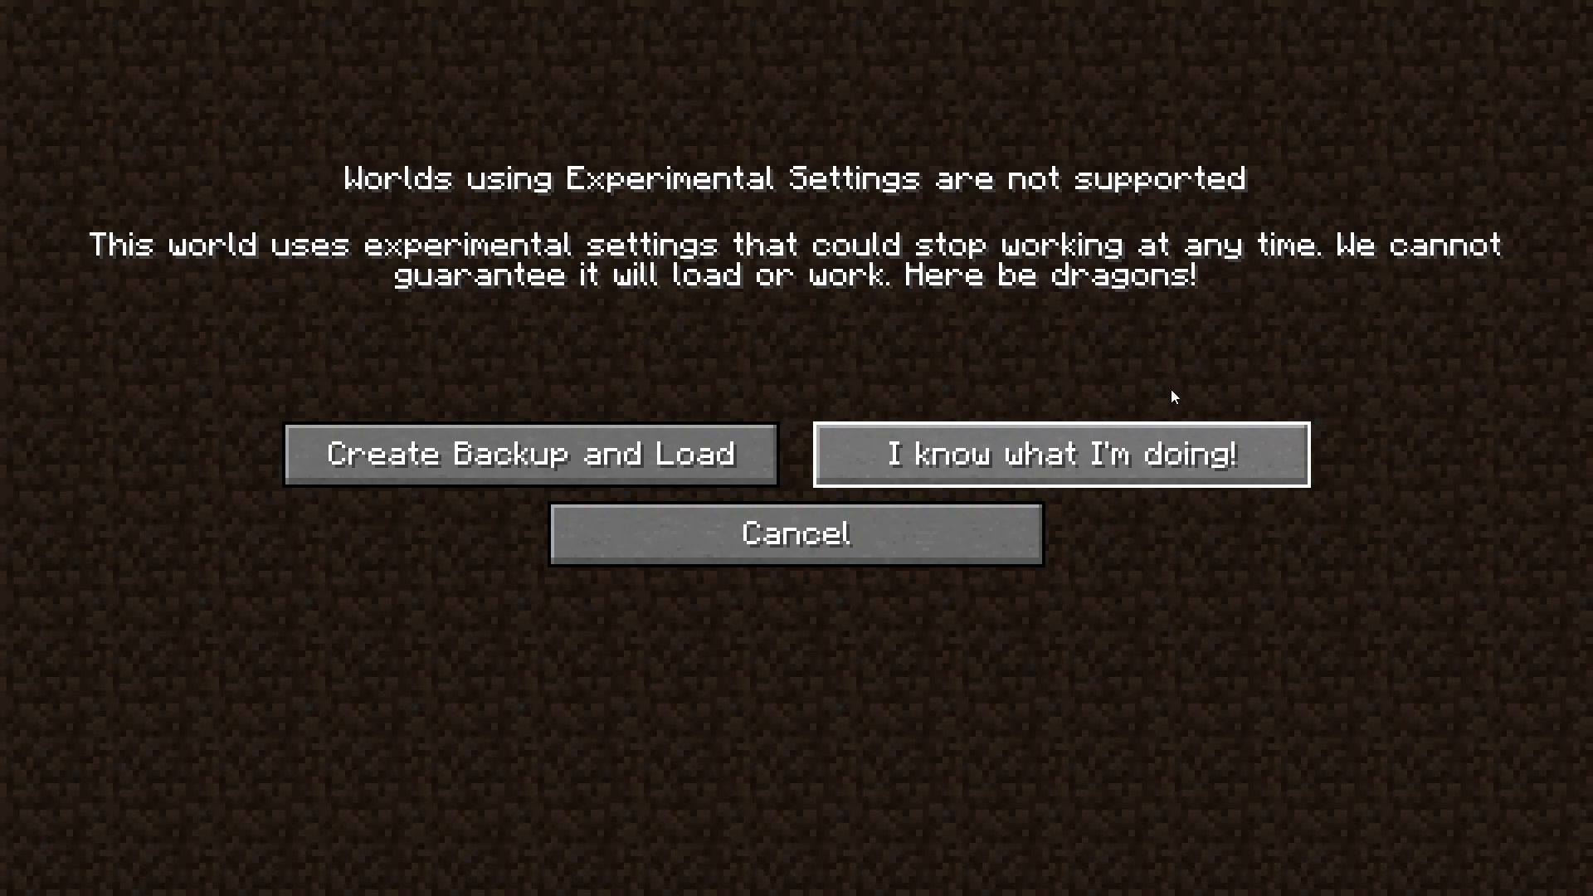
click(1120, 458)
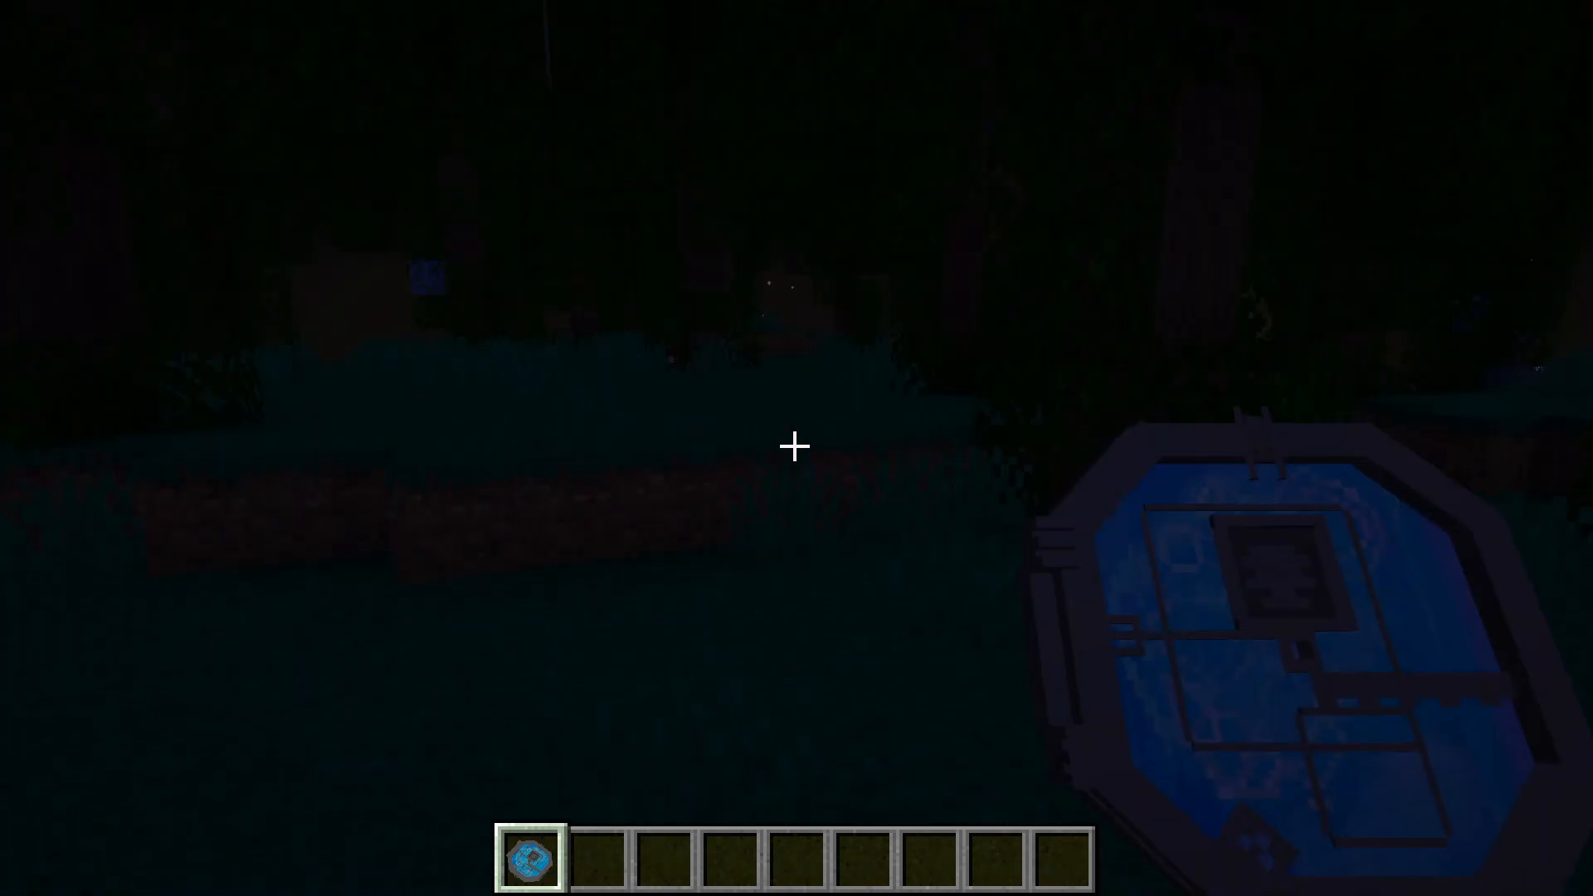
- Walk forward through the dark forest in the world and use the held blue amulet to try out the mod
key(w)
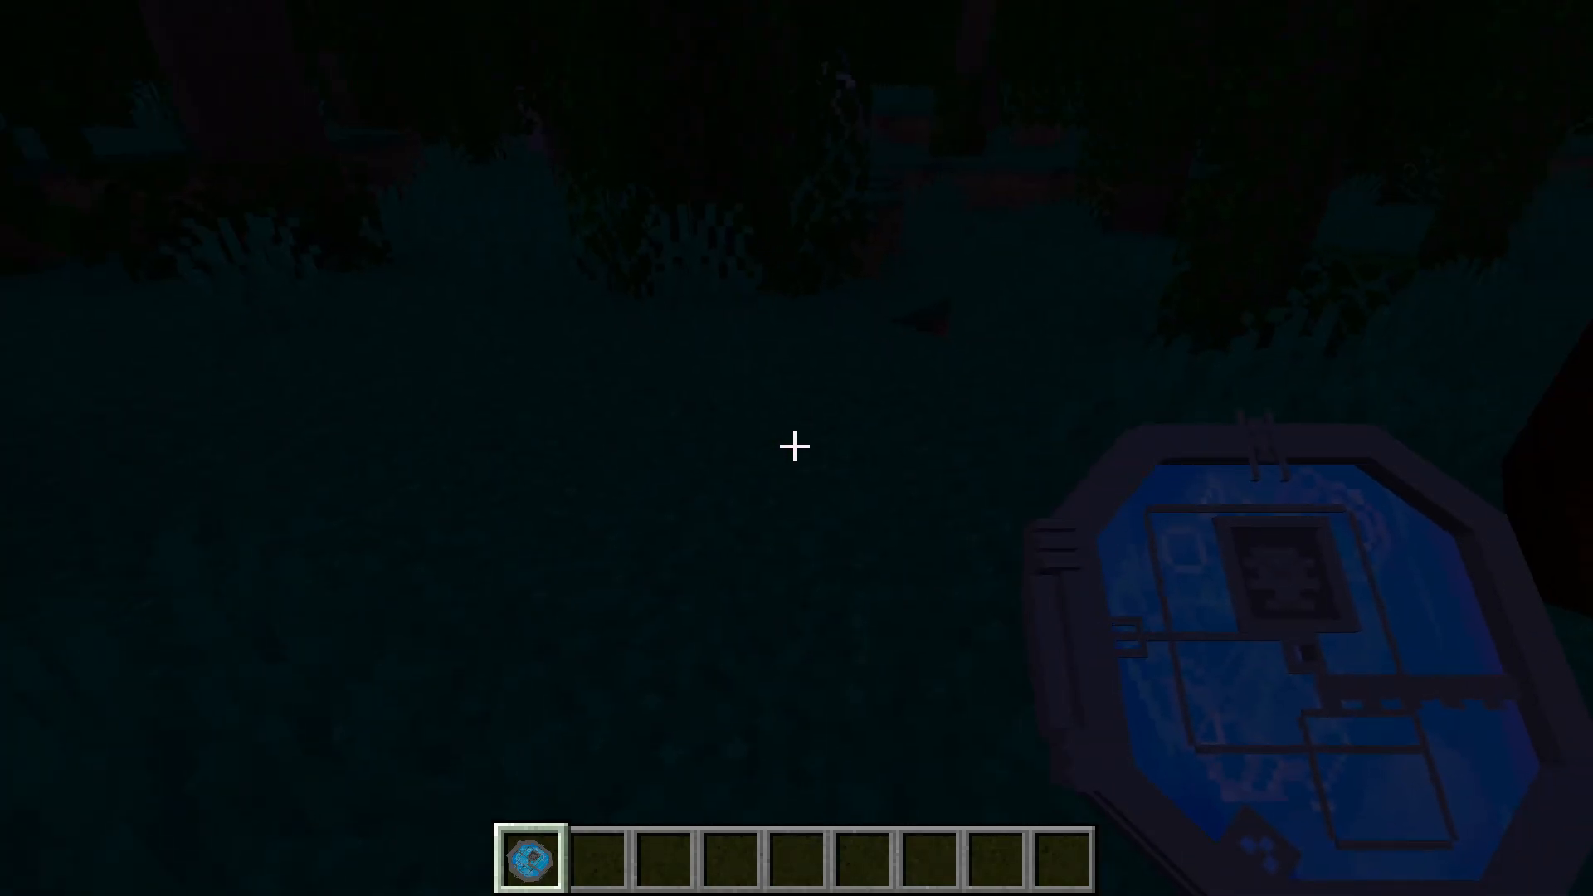
right_click(794, 447)
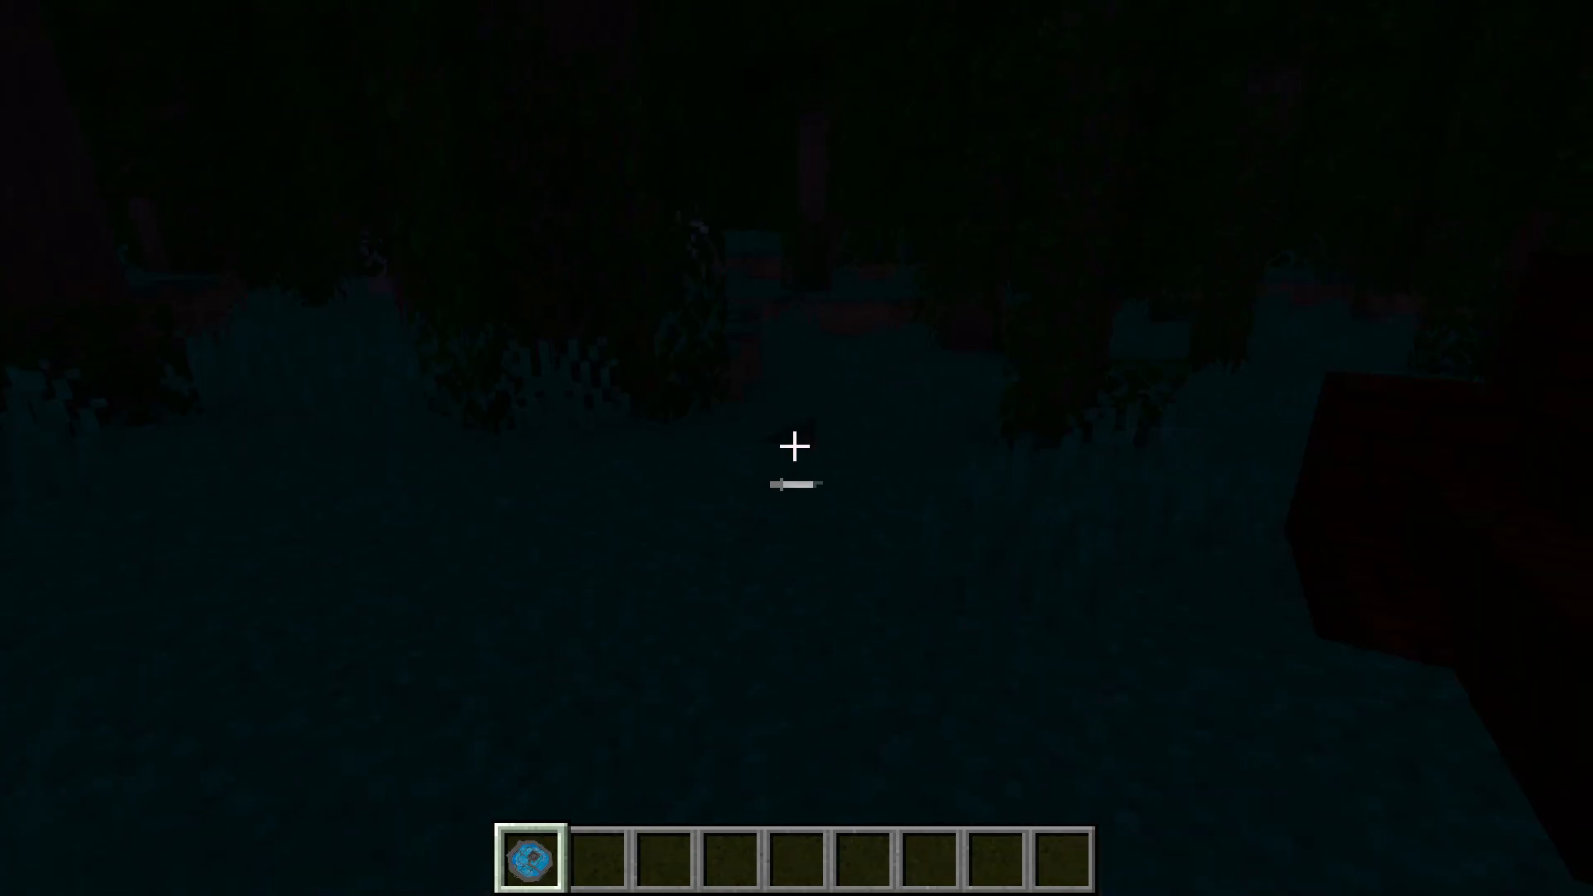
right_click(794, 446)
key(w)
key(w)
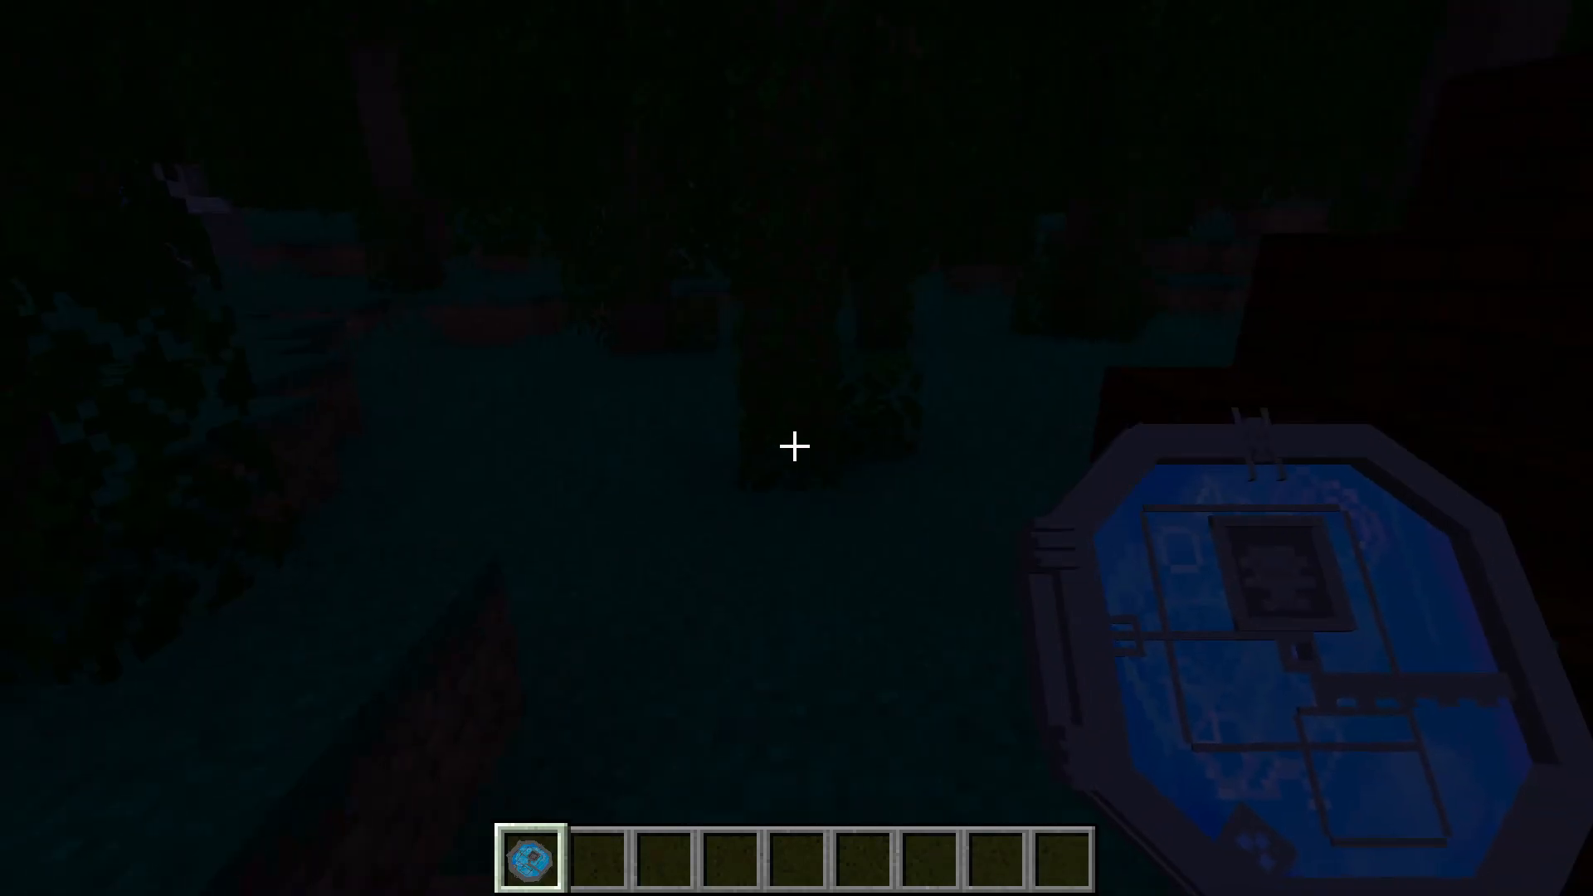
key(w)
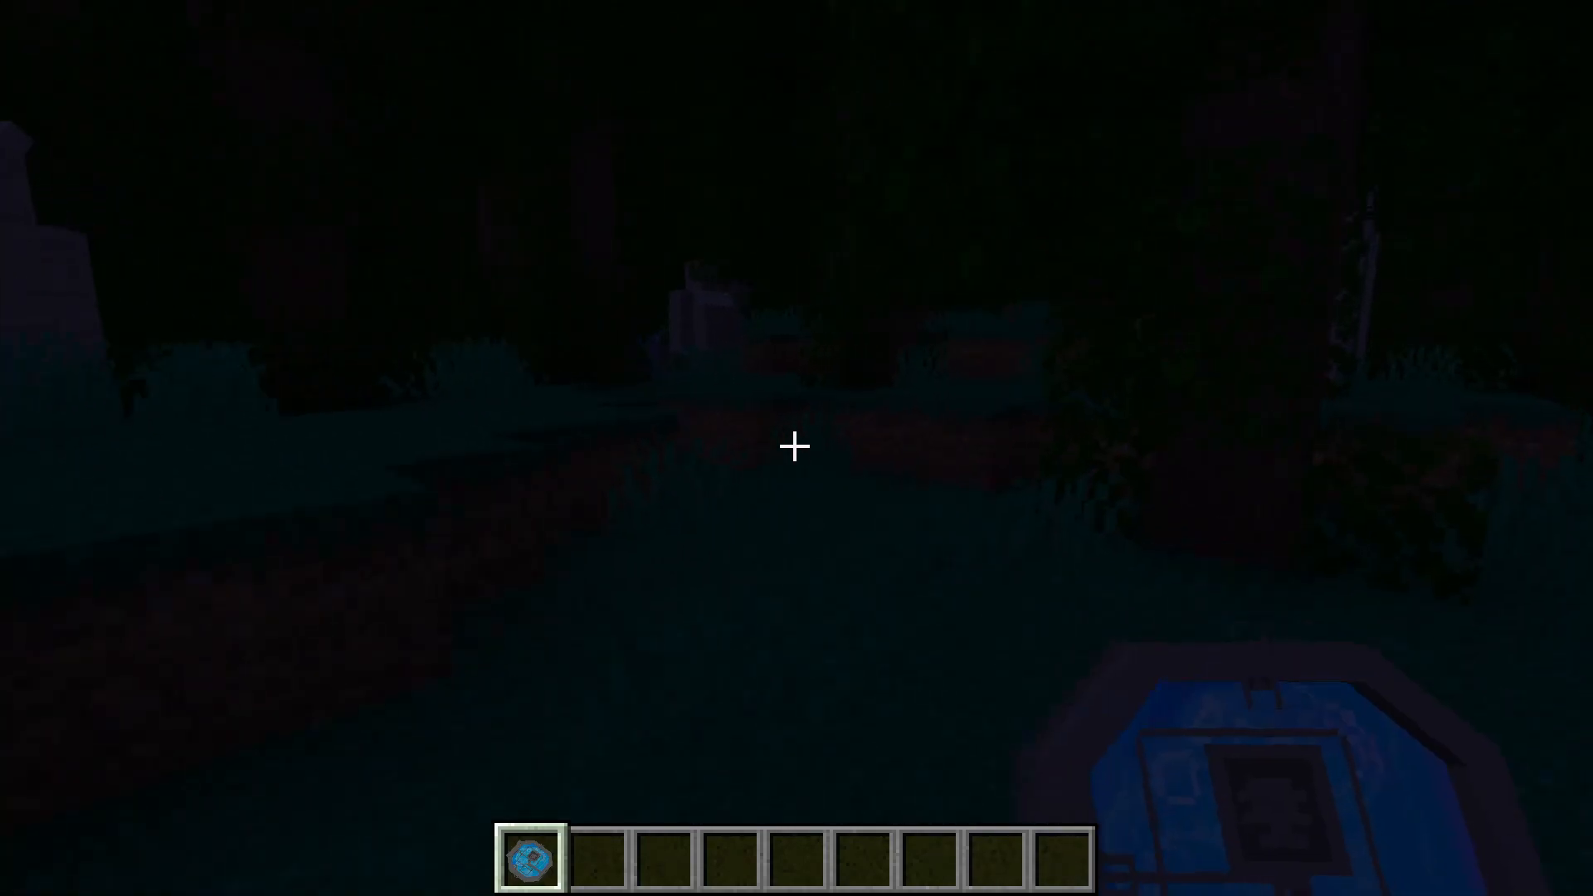
- Drop the held amulet on the forest floor and walk over to pick it up again
key(w)
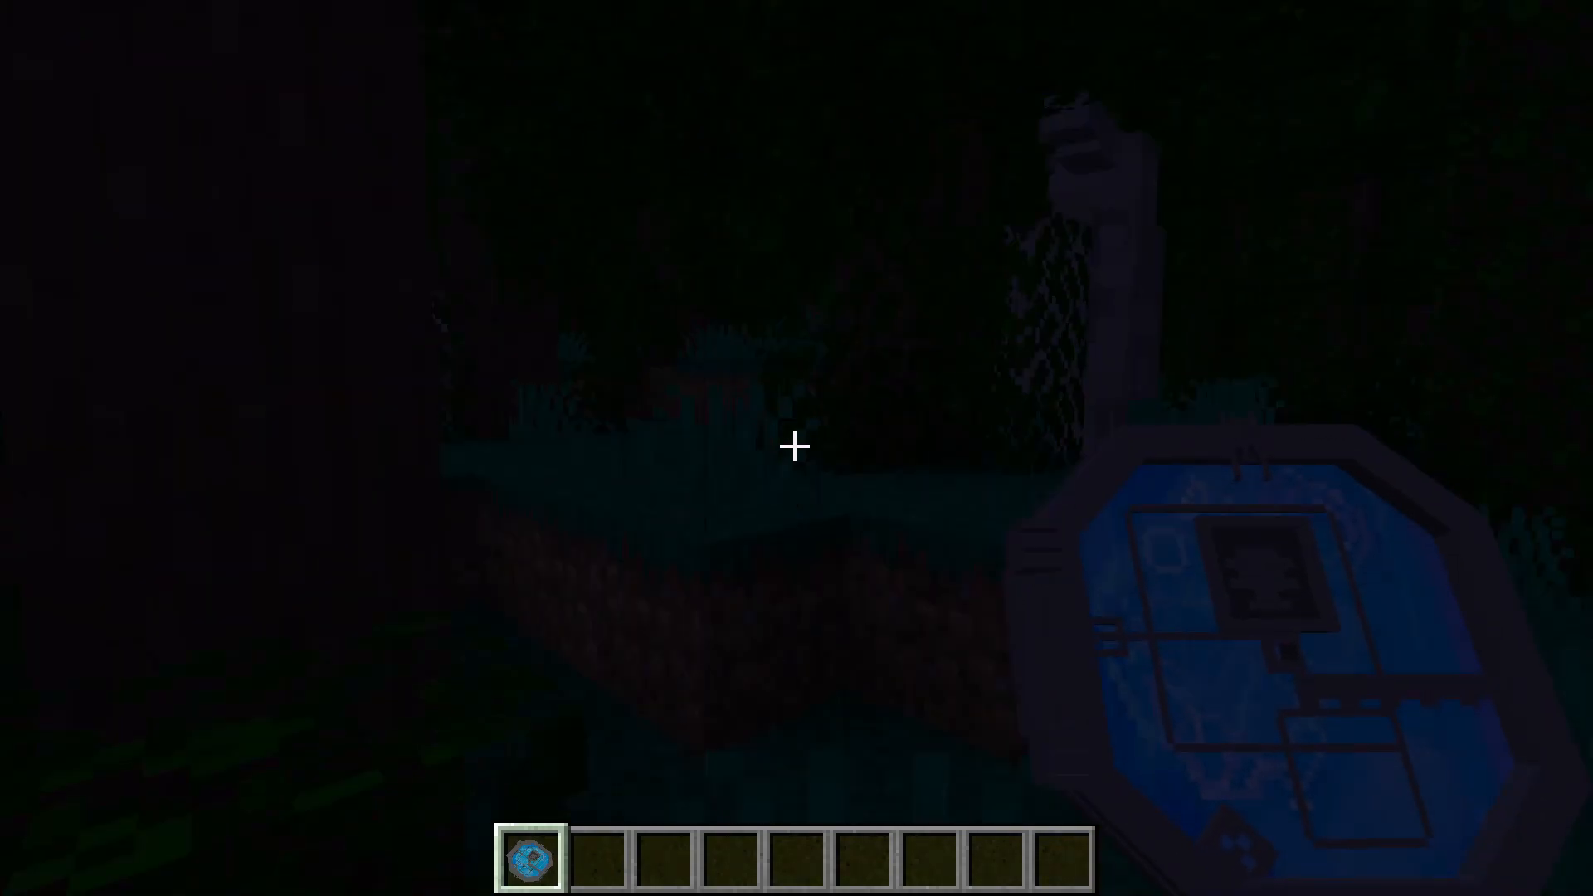
key(q)
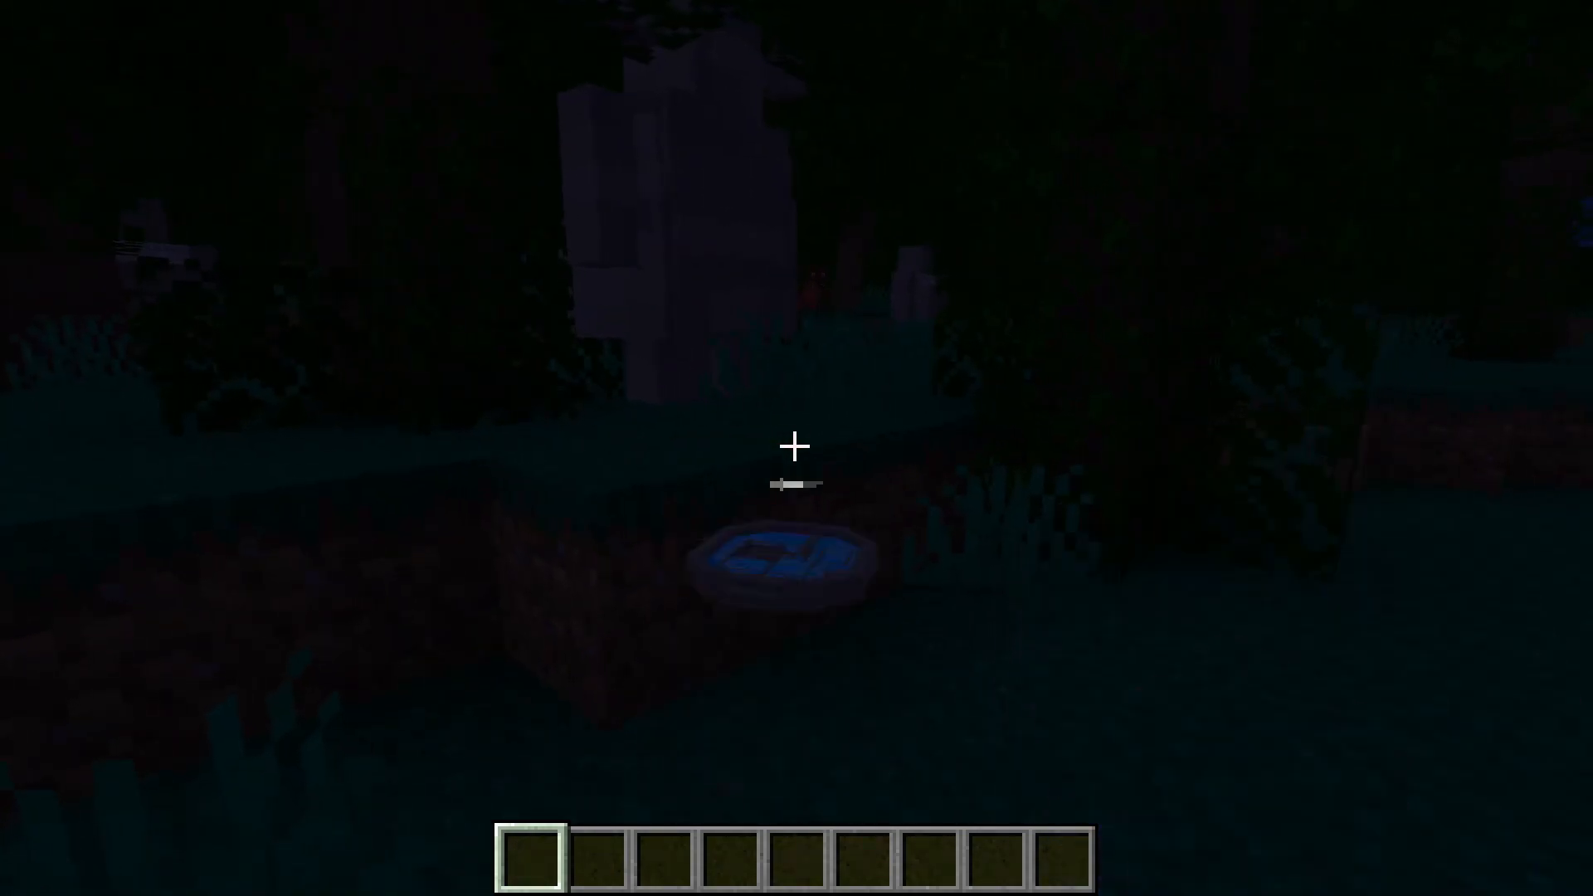
key(w)
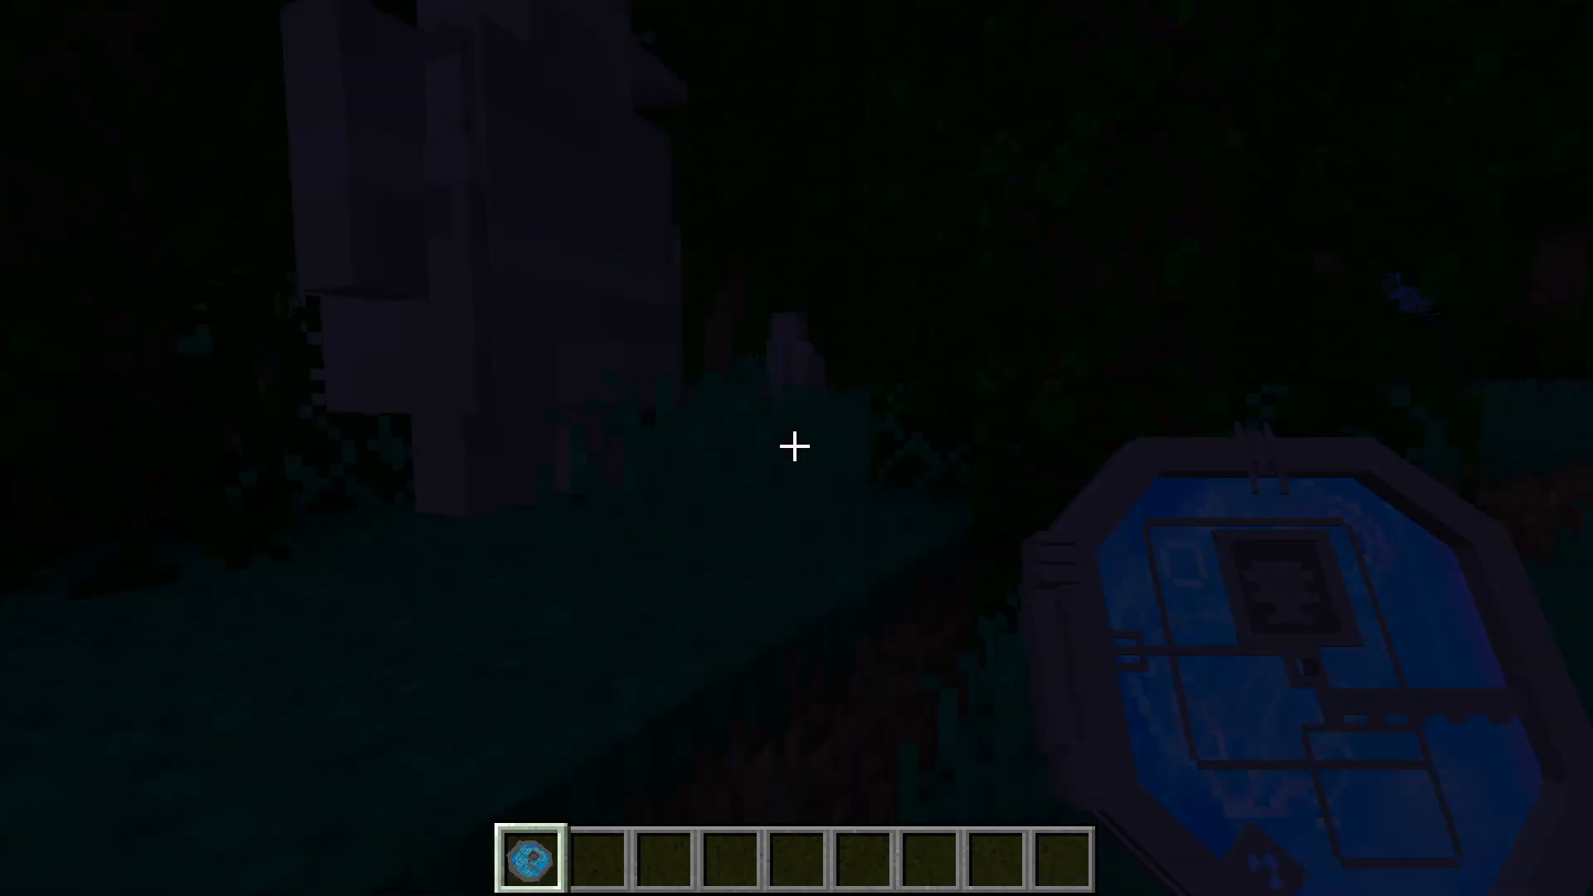
- Walk on, open the inventory of the Amulet Of Daylight and try its blue slot
key(w)
right_click(795, 446)
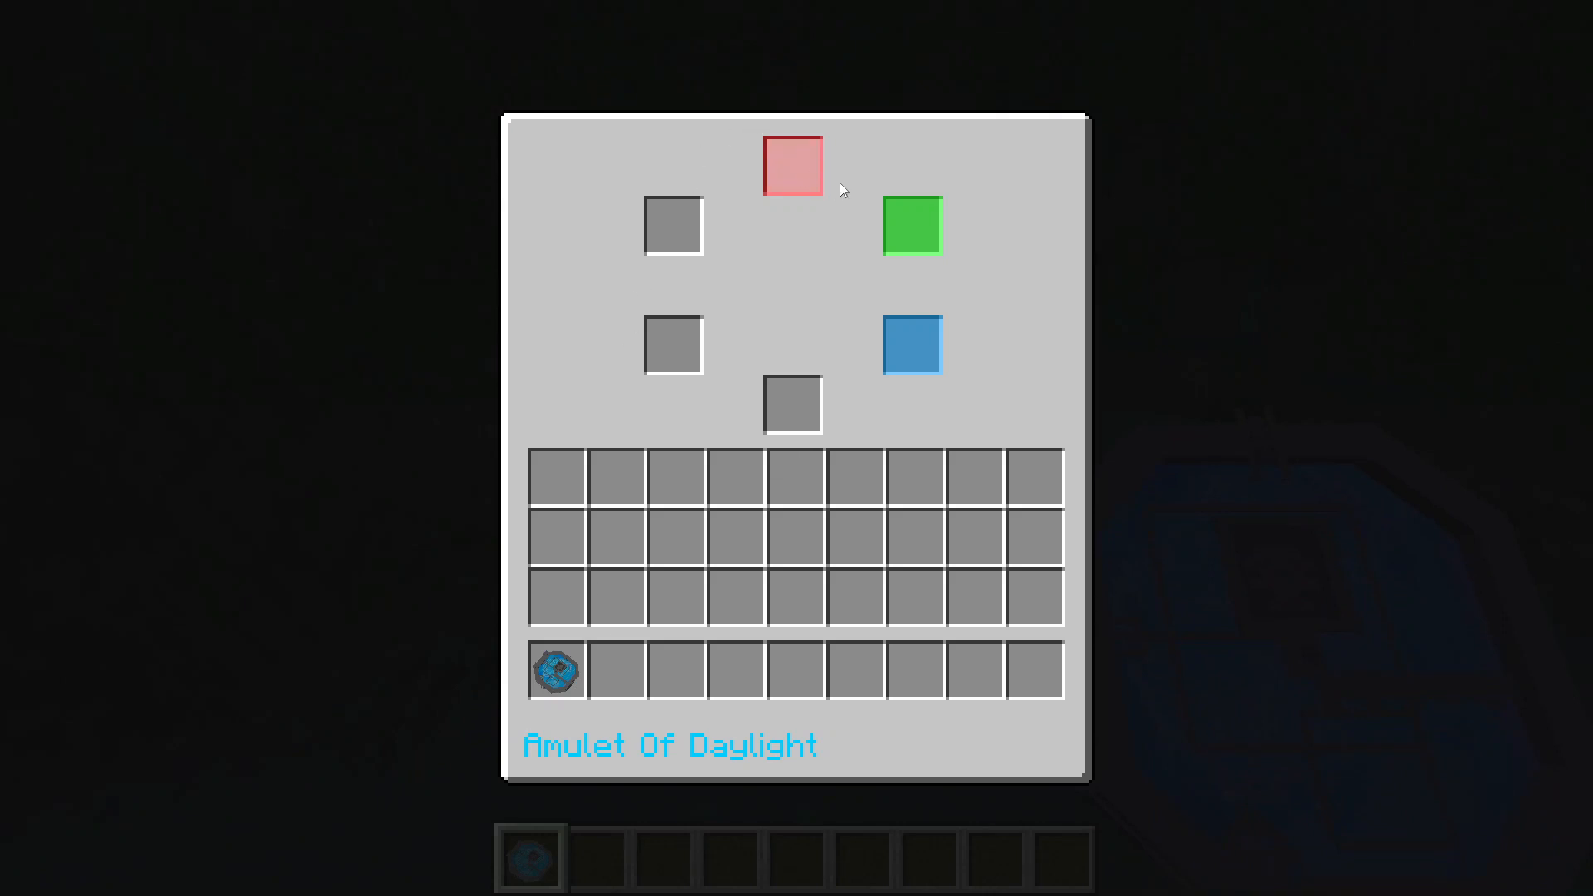
click(929, 351)
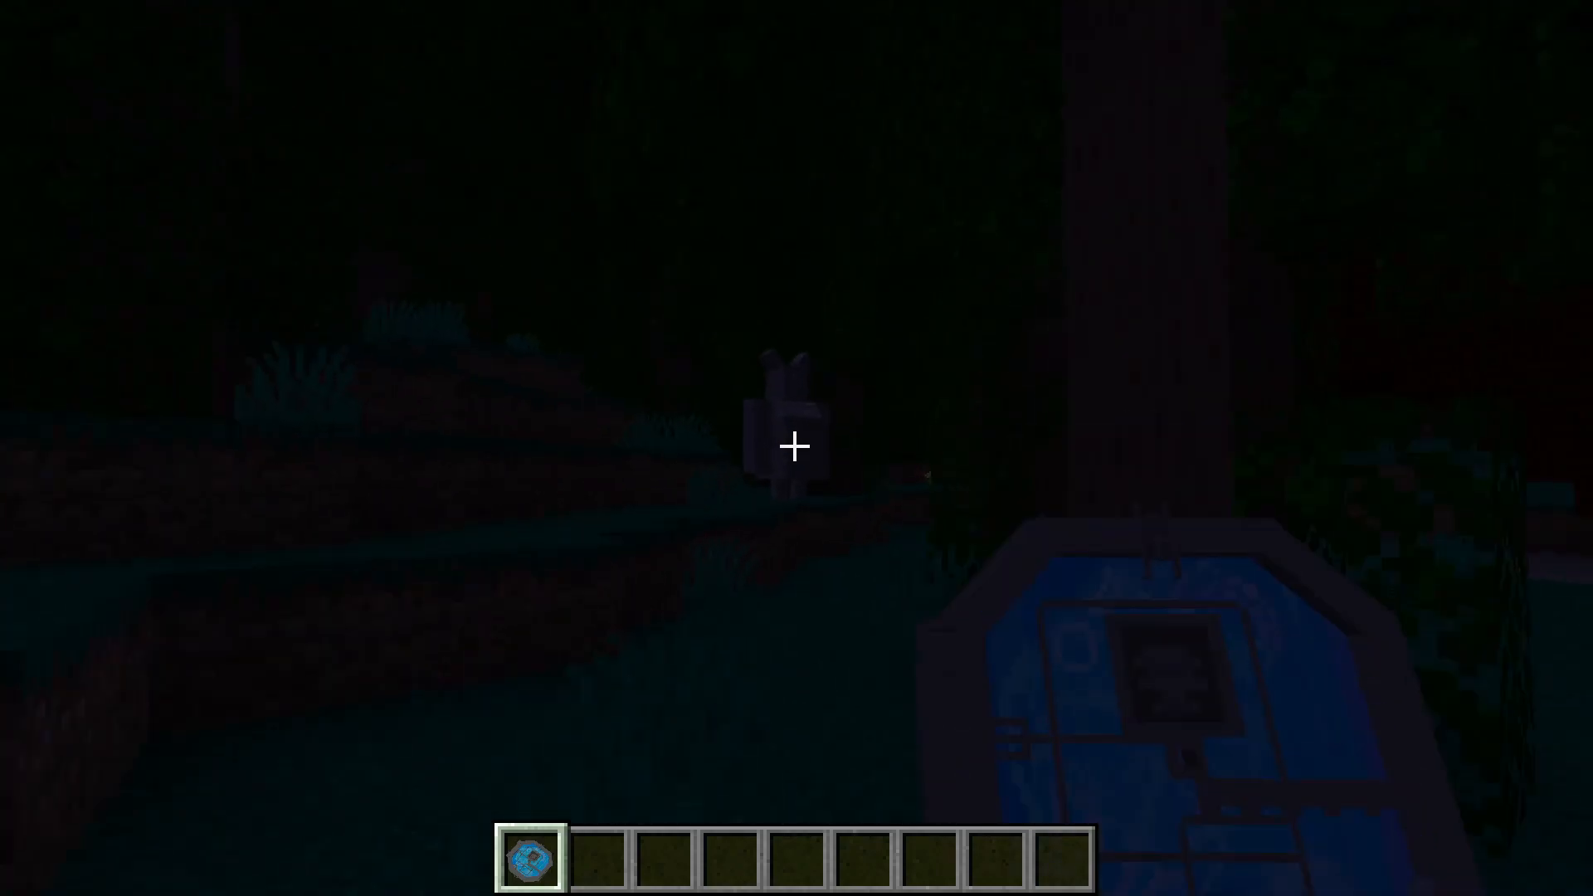
- Attack the pale horned creature ahead and walk over the spot to collect the iron ingot it drops
click(795, 446)
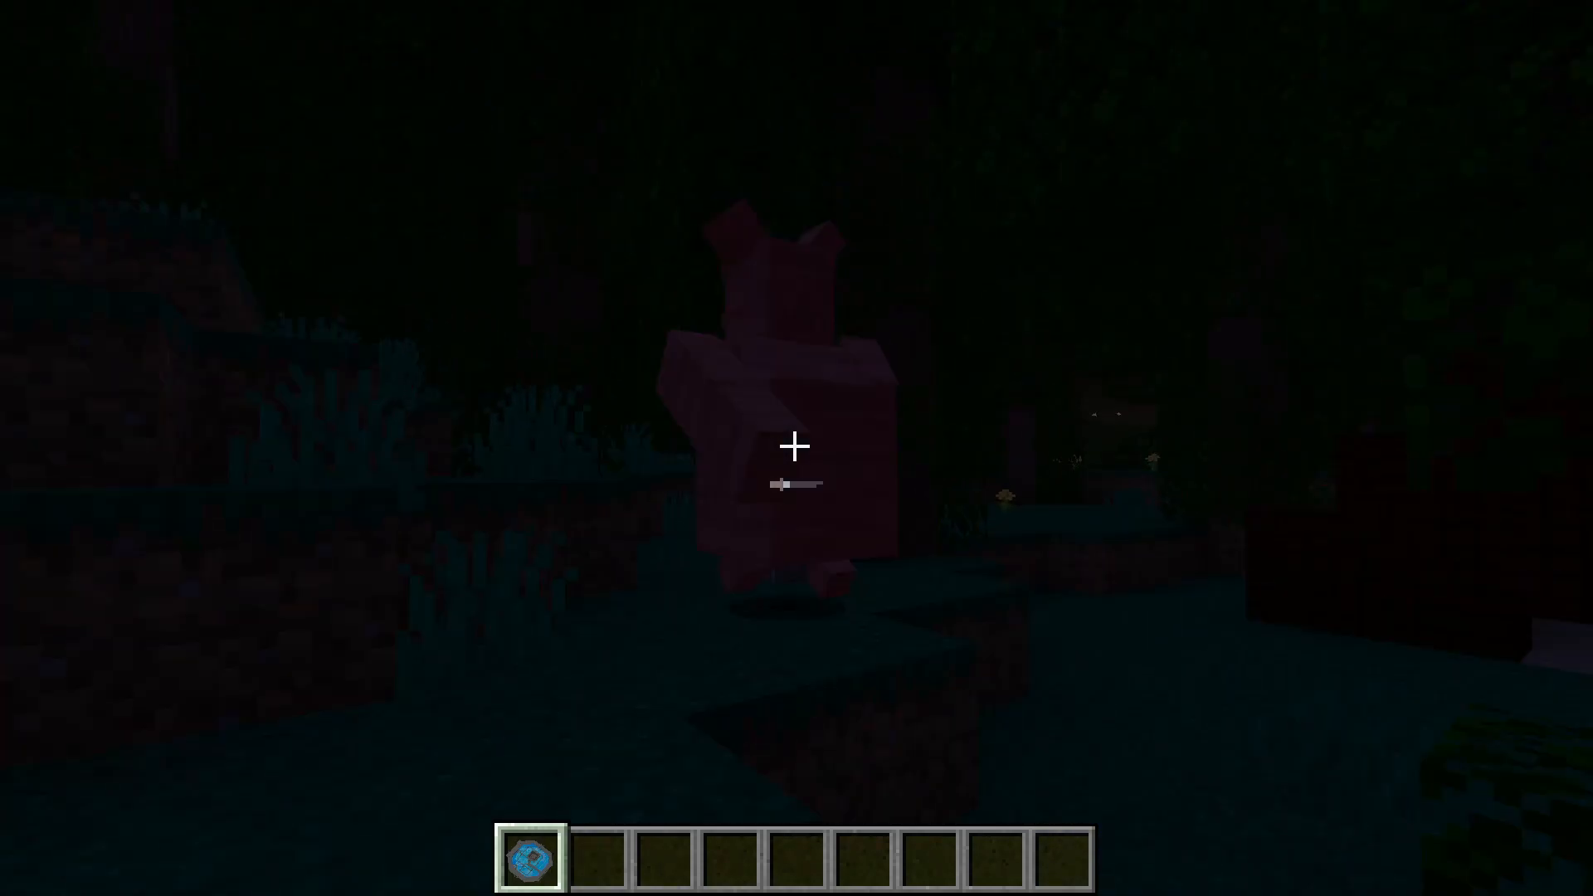
key(w)
key(w)
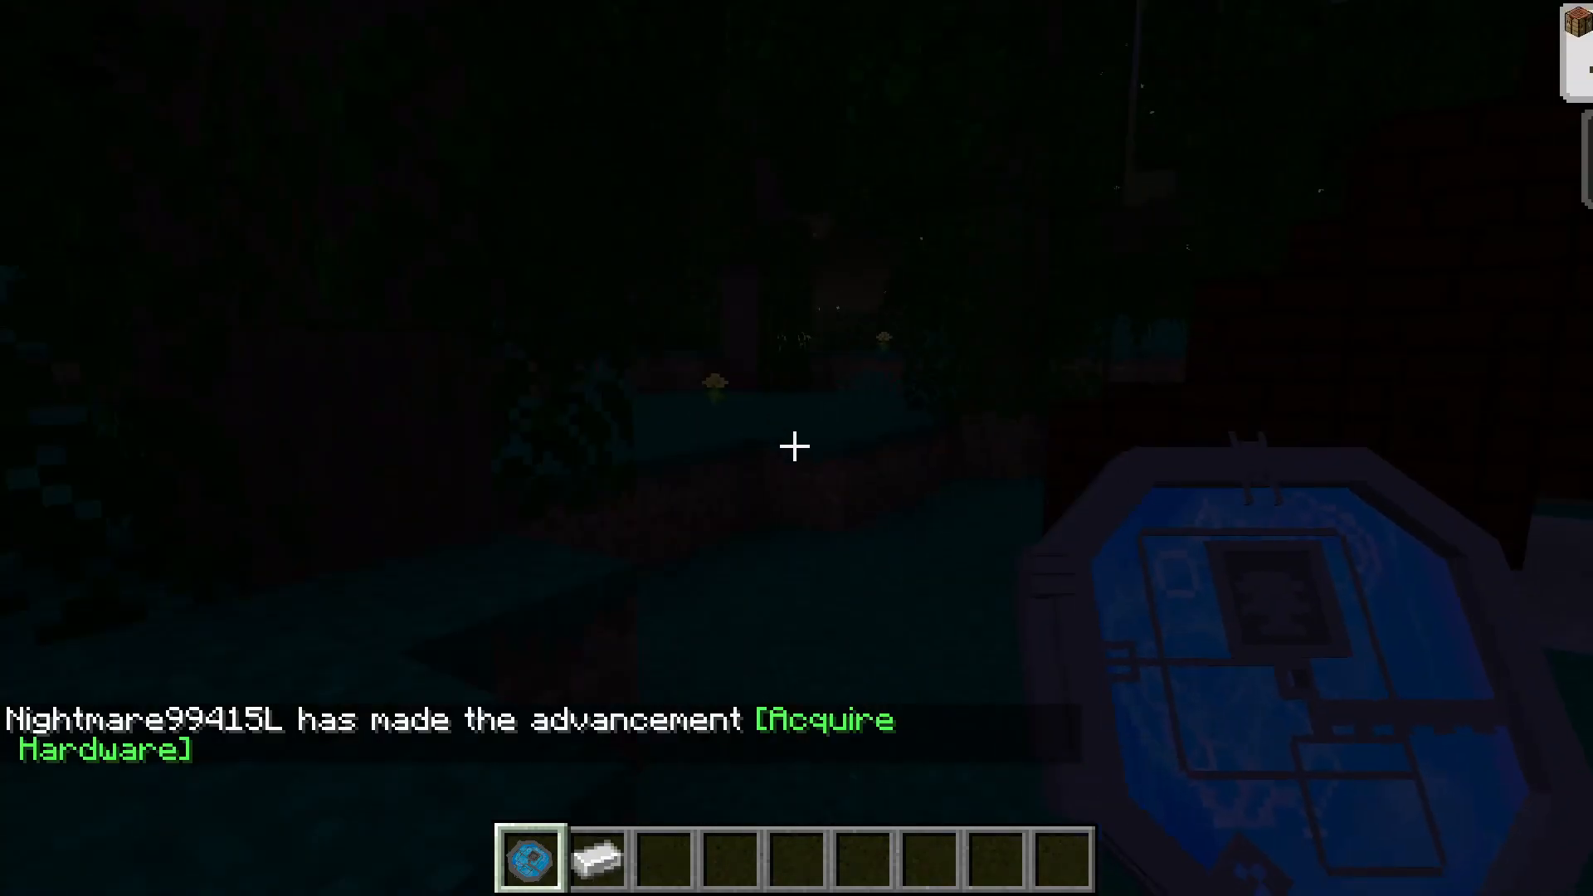
- Explore the dark forest on foot, past the yellow flowers and the water towards the glowing blue leaves
key(w)
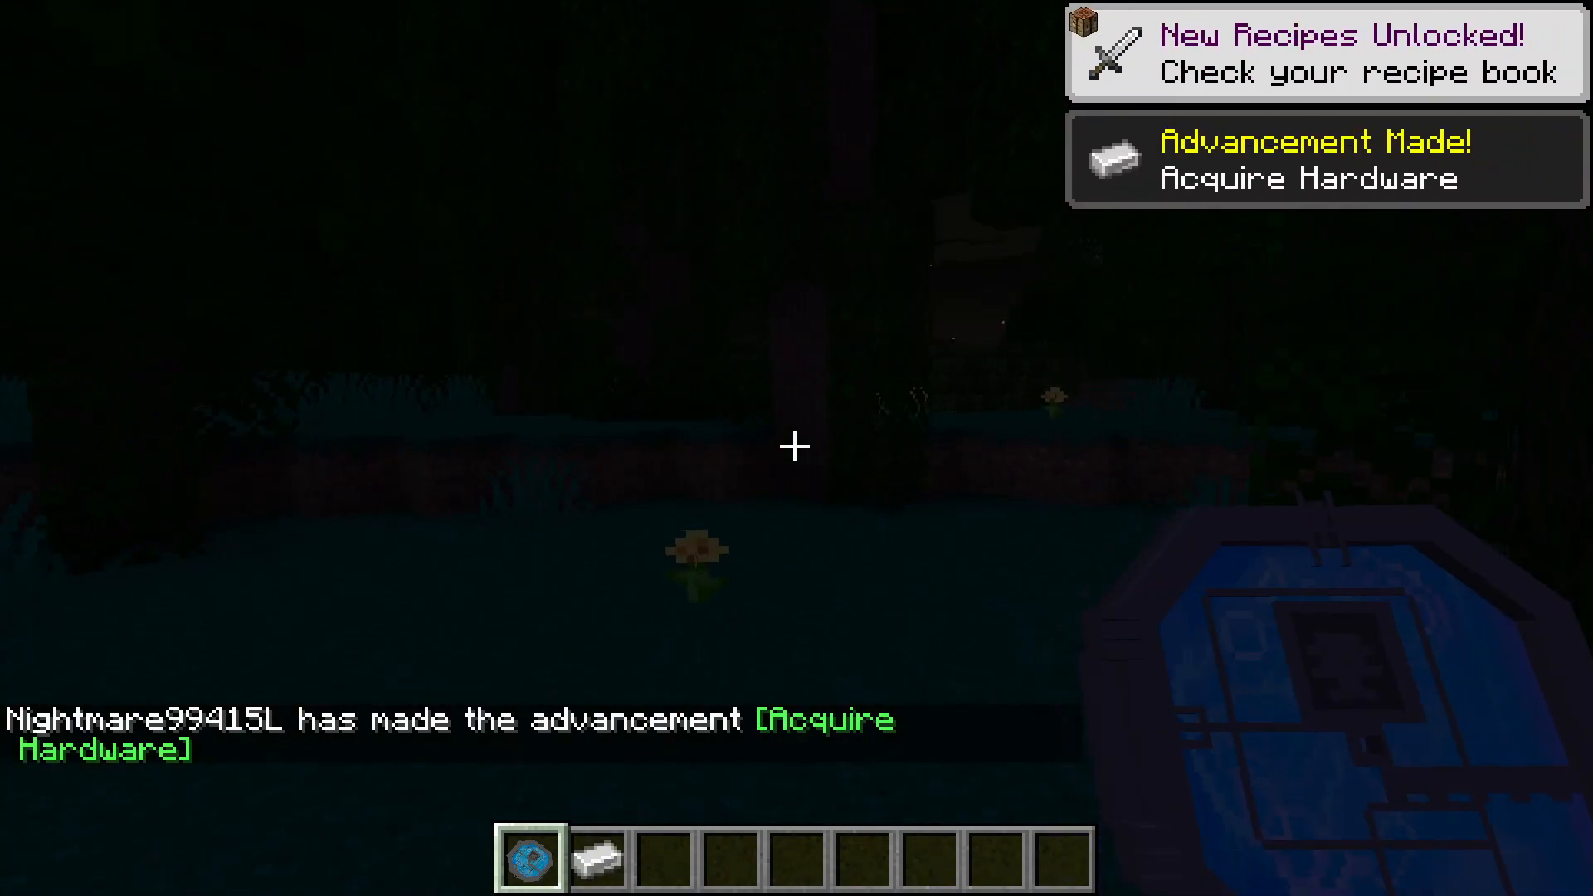
key(w)
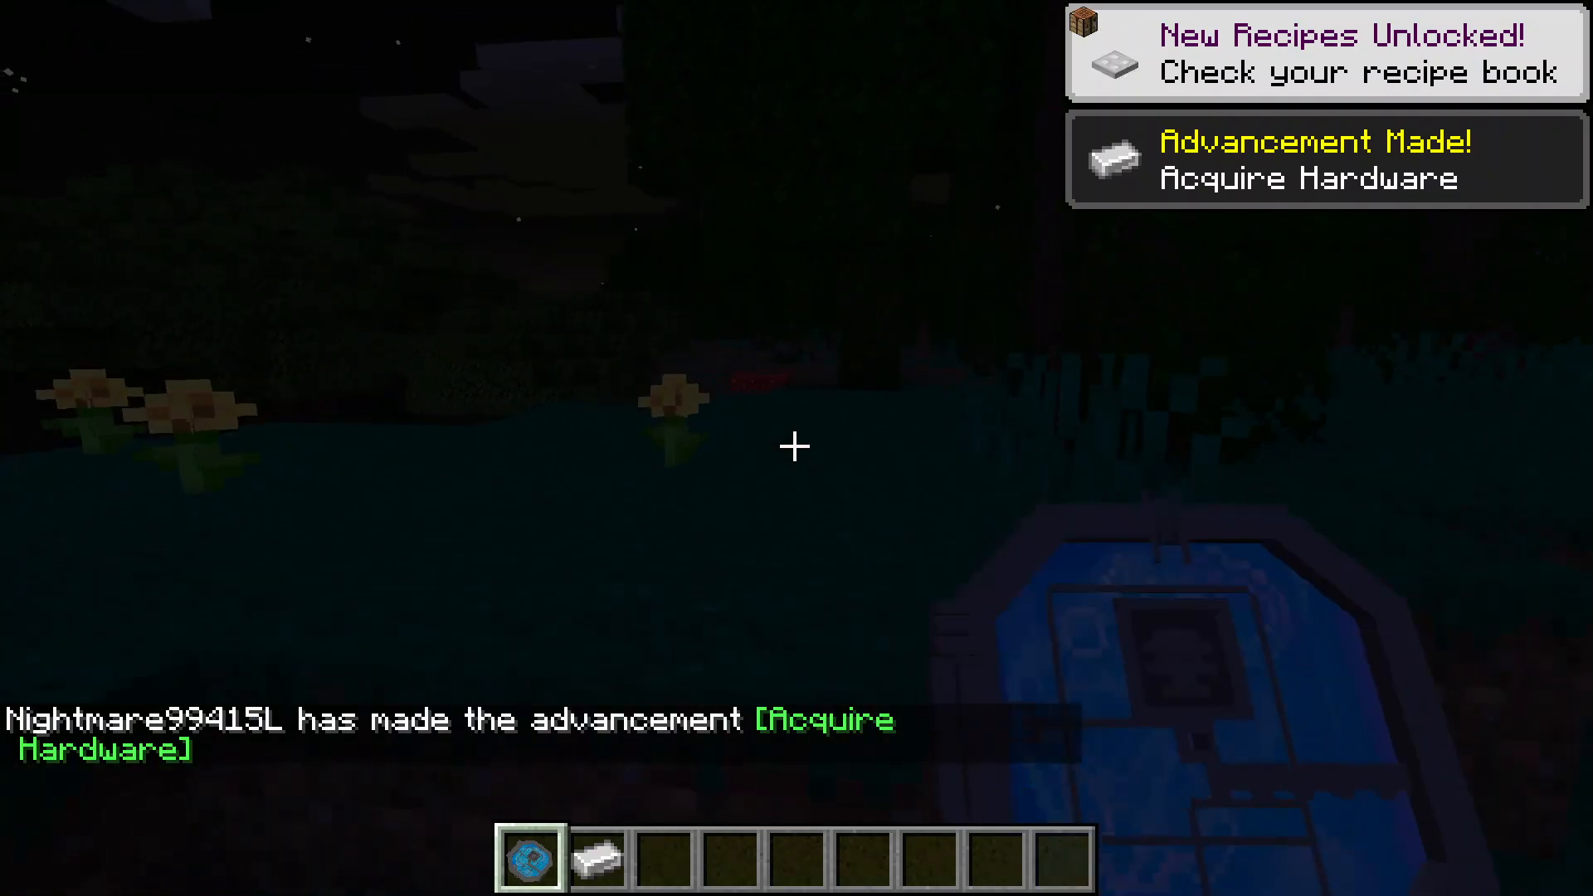
key(w)
key(w)
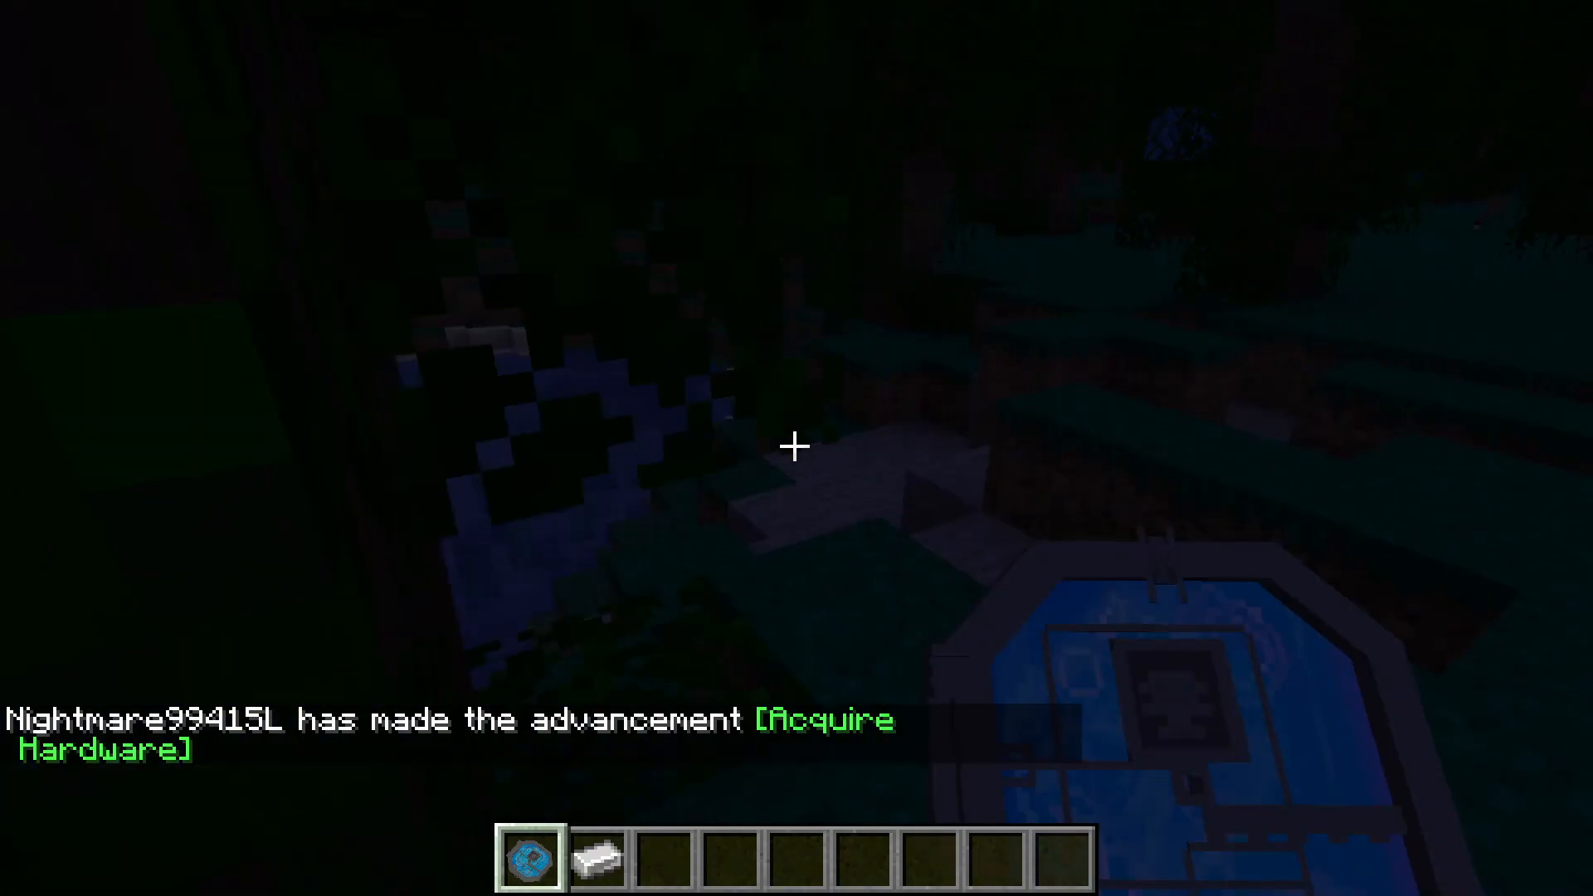
key(w)
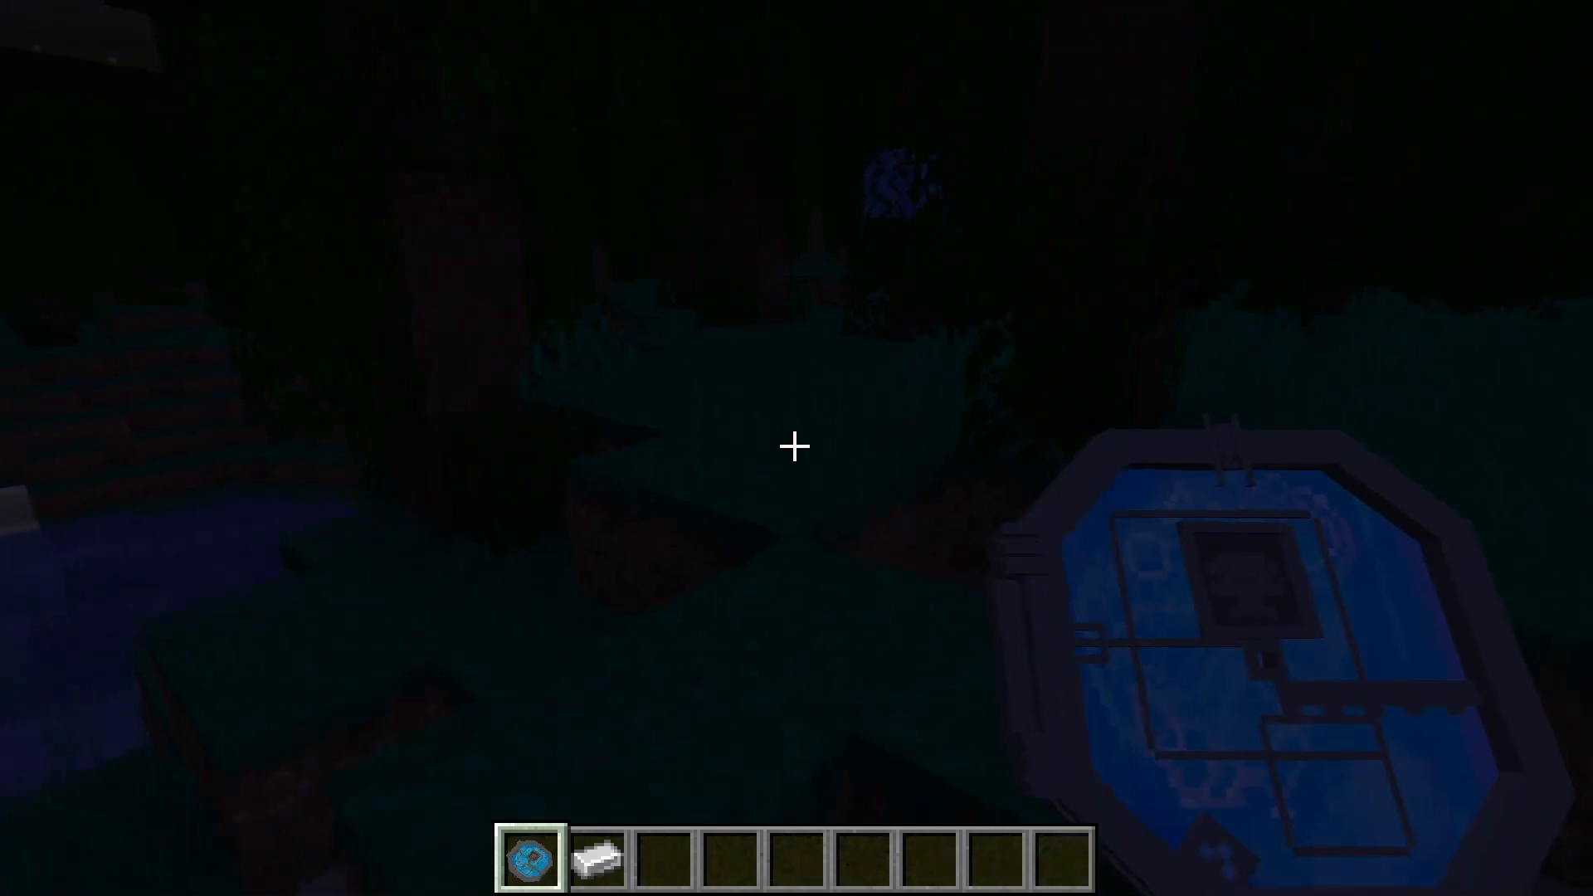
key(w)
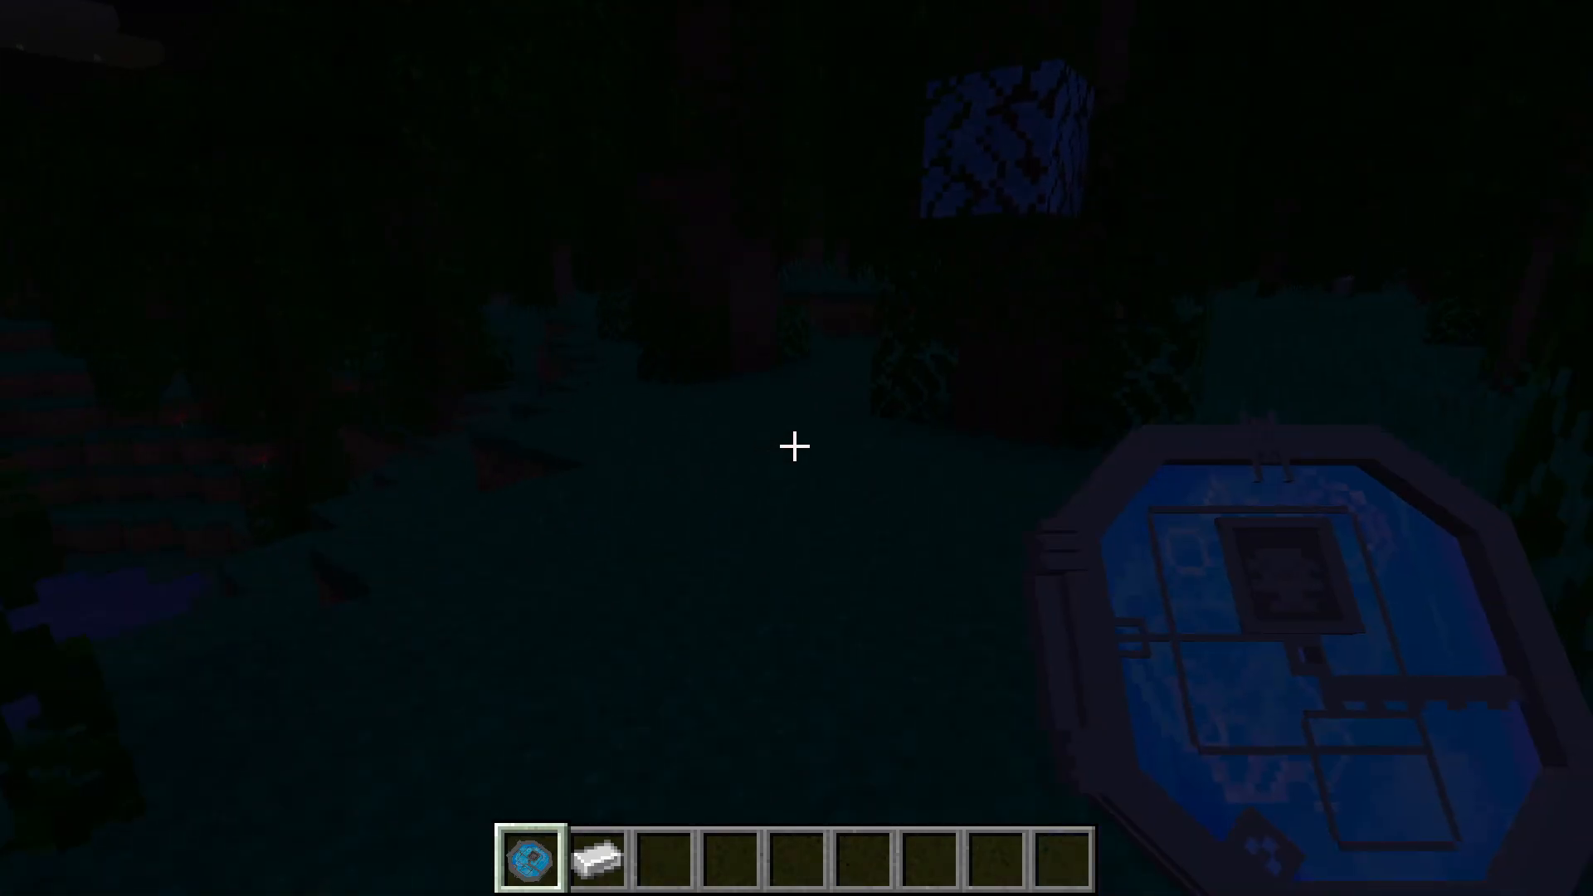
key(w)
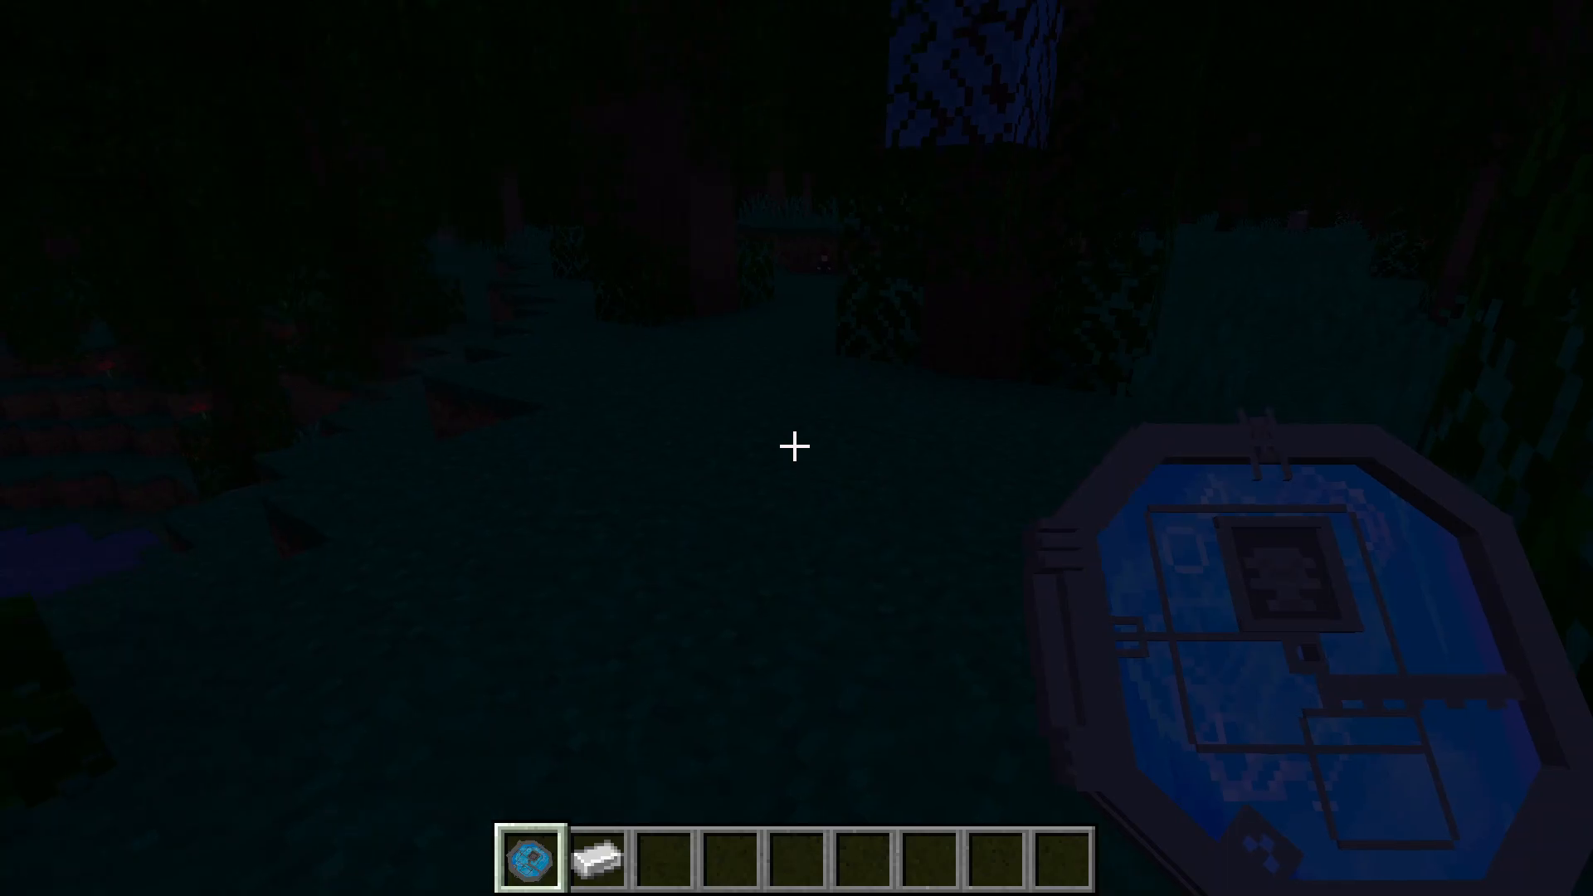
- Save and quit the world, and switch to the OBS window
key(Escape)
click(779, 602)
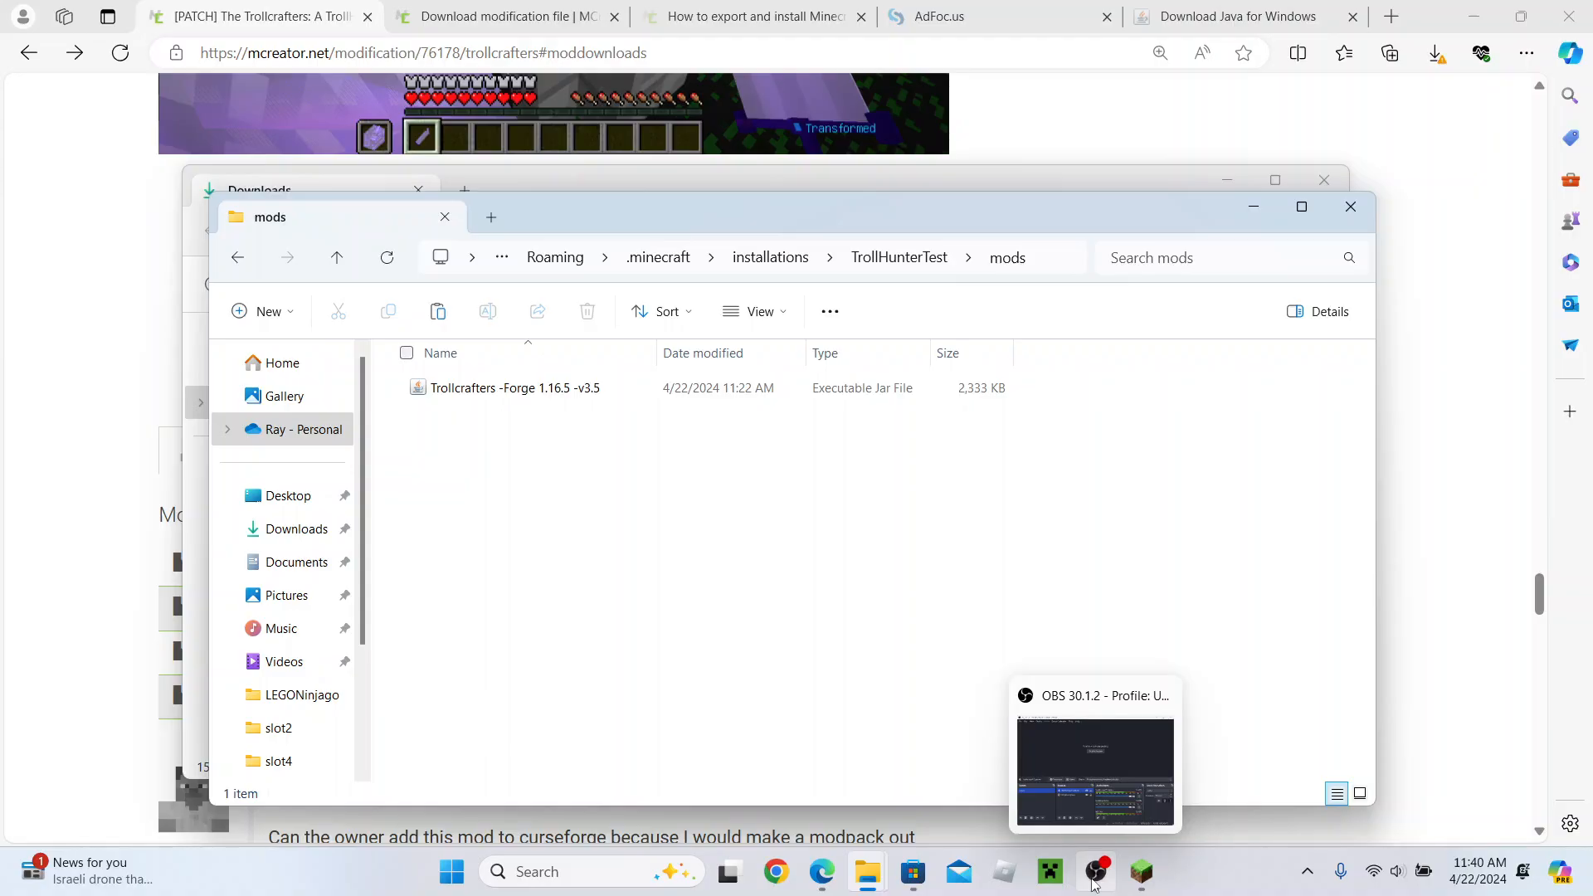
click(1093, 884)
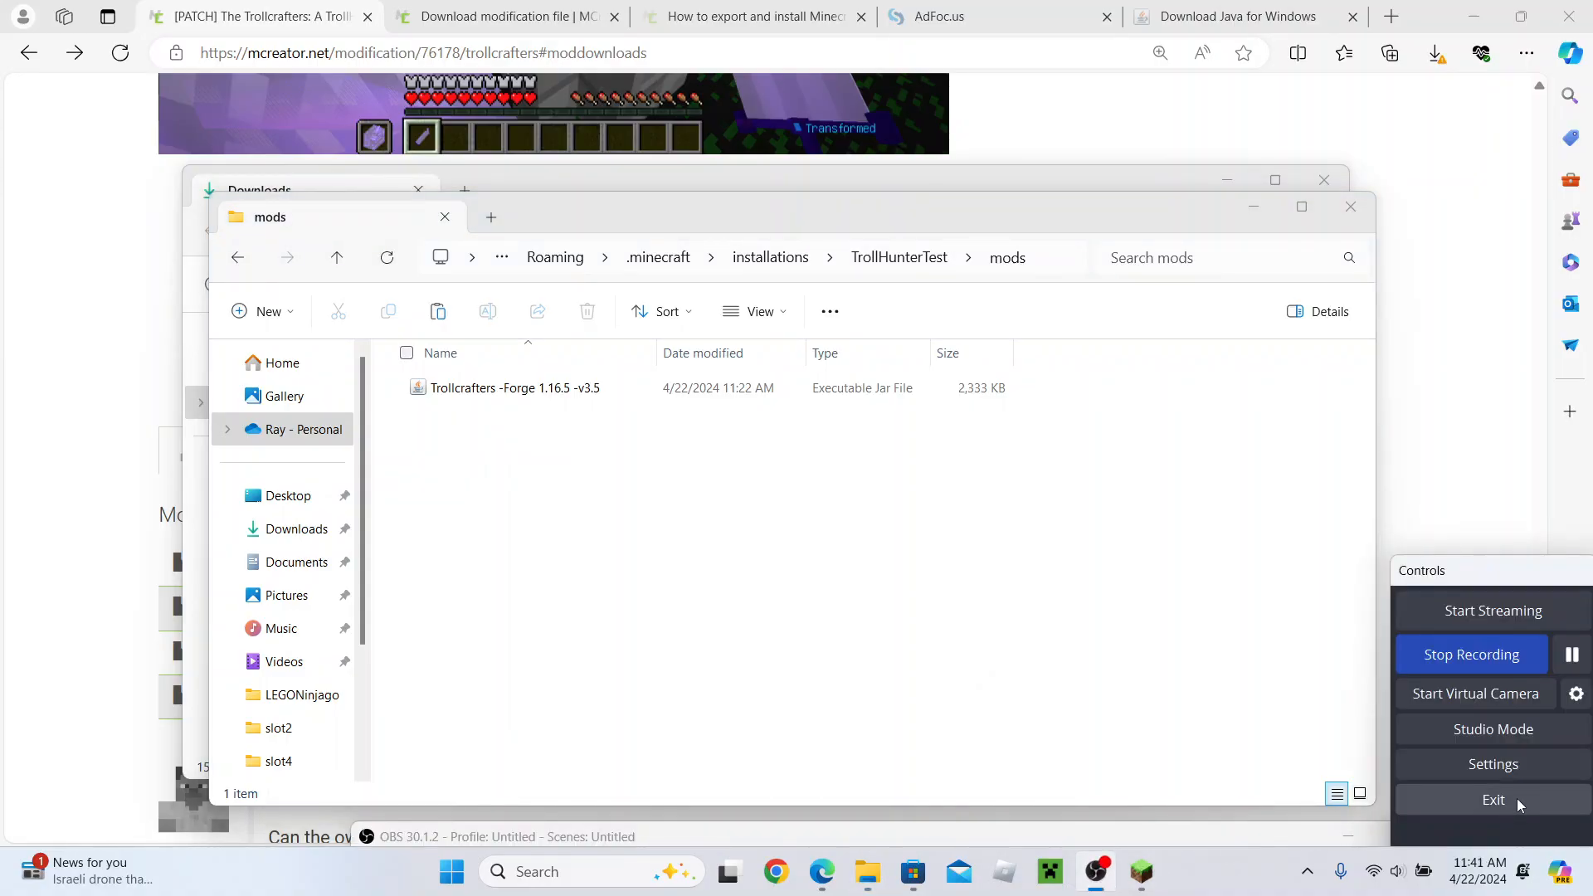